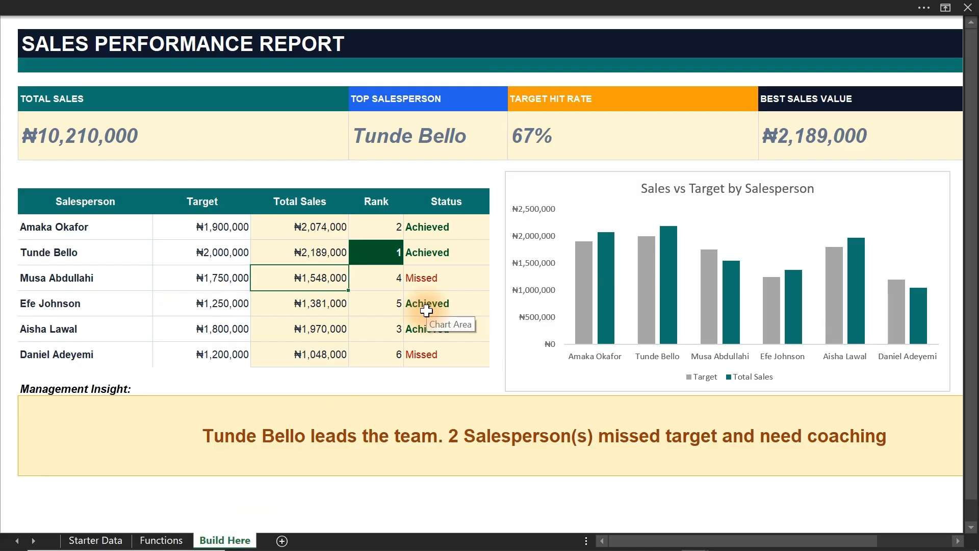
# Review the Functions list and the finished sales report, and switch to the unfilled Excel Quick Report workbook.
pyautogui.click(162, 540)
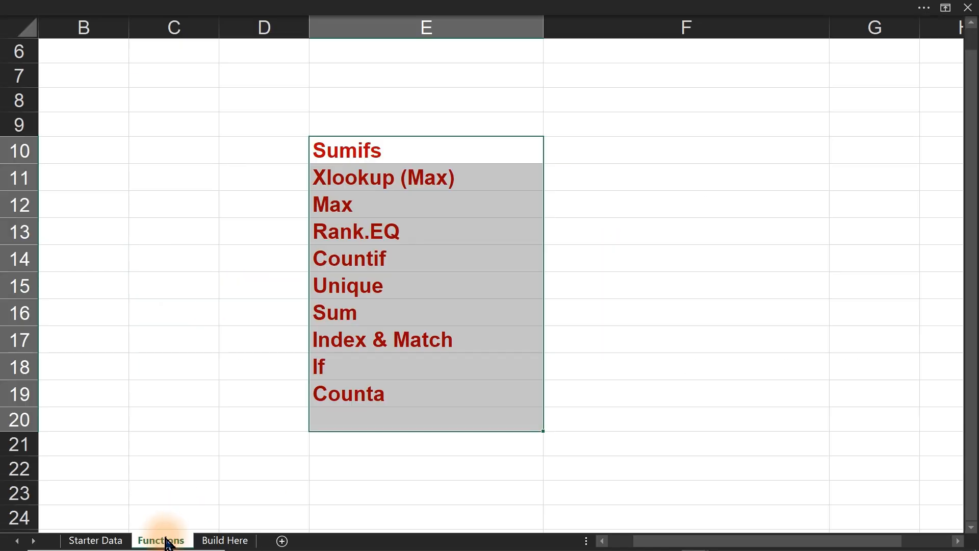
pyautogui.click(435, 388)
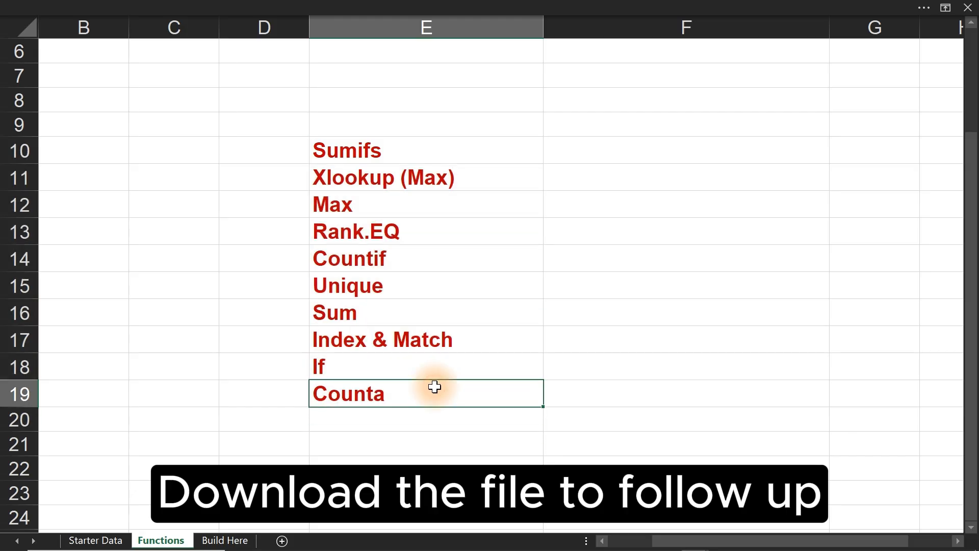
pyautogui.click(209, 542)
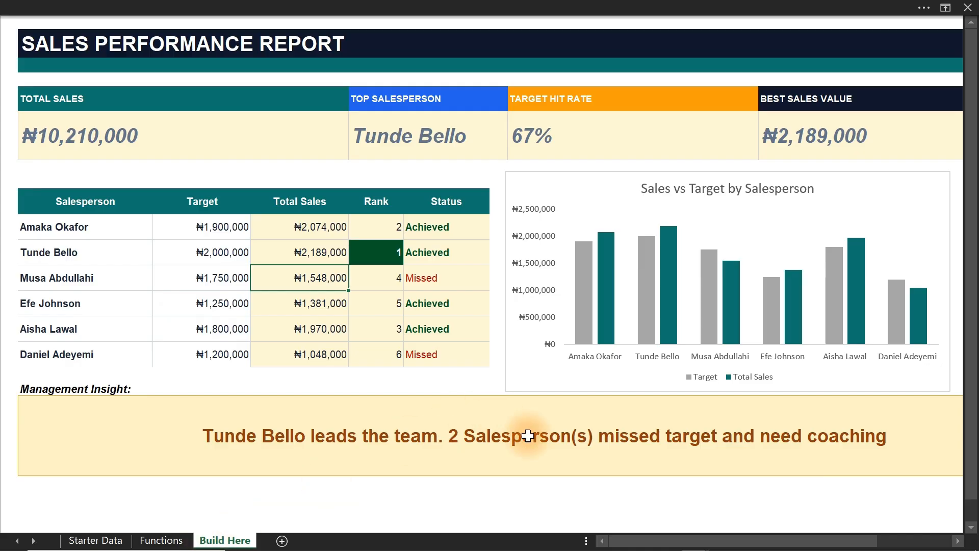
pyautogui.moveTo(577, 548)
pyautogui.moveTo(700, 545)
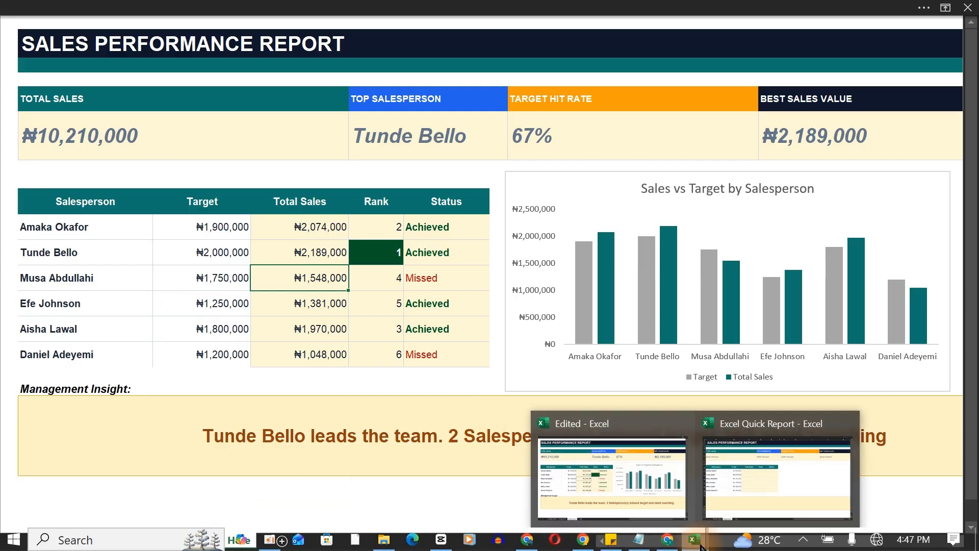
pyautogui.click(767, 462)
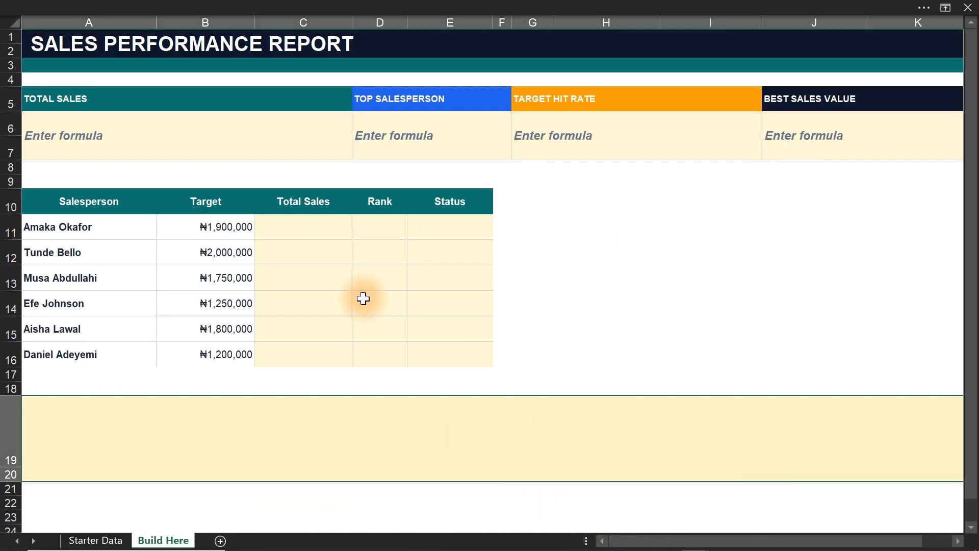
# Examine the blank report's formula cells and empty chart area, and the Starter Data records down to the last row.
pyautogui.moveTo(71, 136)
pyautogui.mouseDown()
pyautogui.moveTo(125, 125)
pyautogui.moveTo(810, 141)
pyautogui.mouseUp()
pyautogui.moveTo(557, 210); pyautogui.dragTo(901, 377)
pyautogui.click(97, 541)
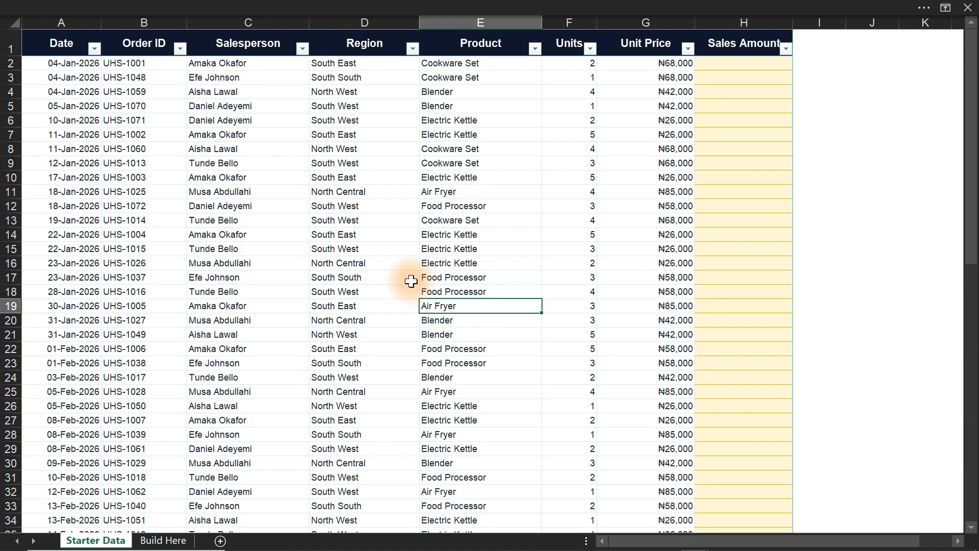
pyautogui.click(165, 540)
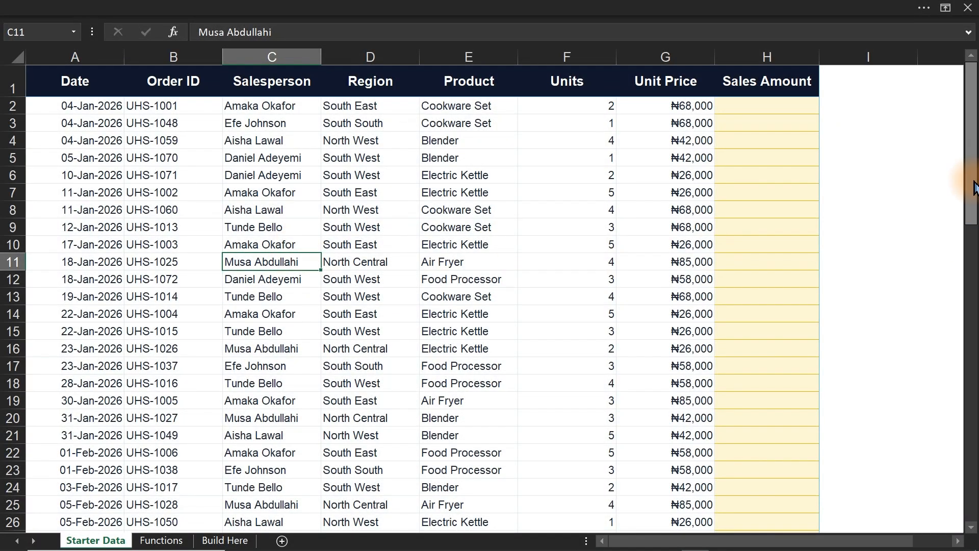
pyautogui.moveTo(972, 194); pyautogui.dragTo(978, 544)
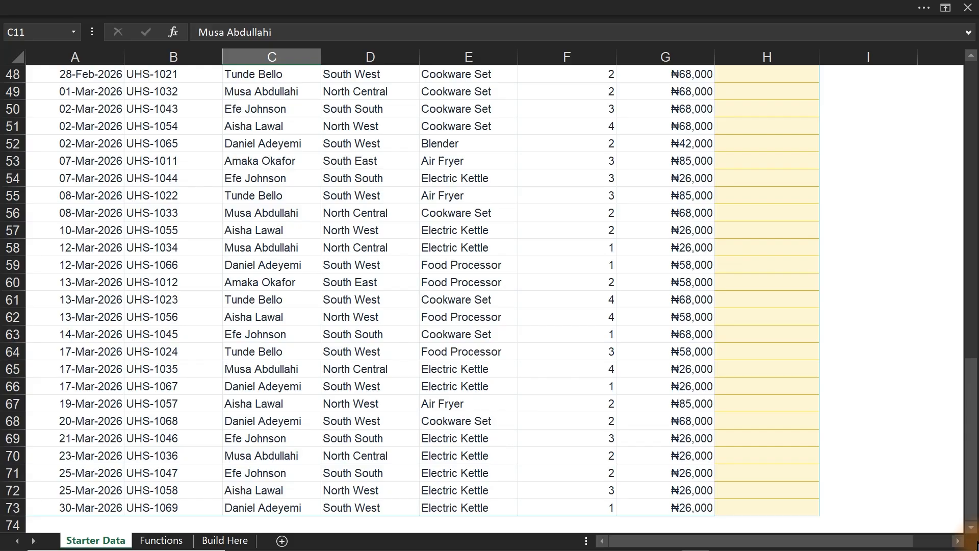
pyautogui.click(244, 542)
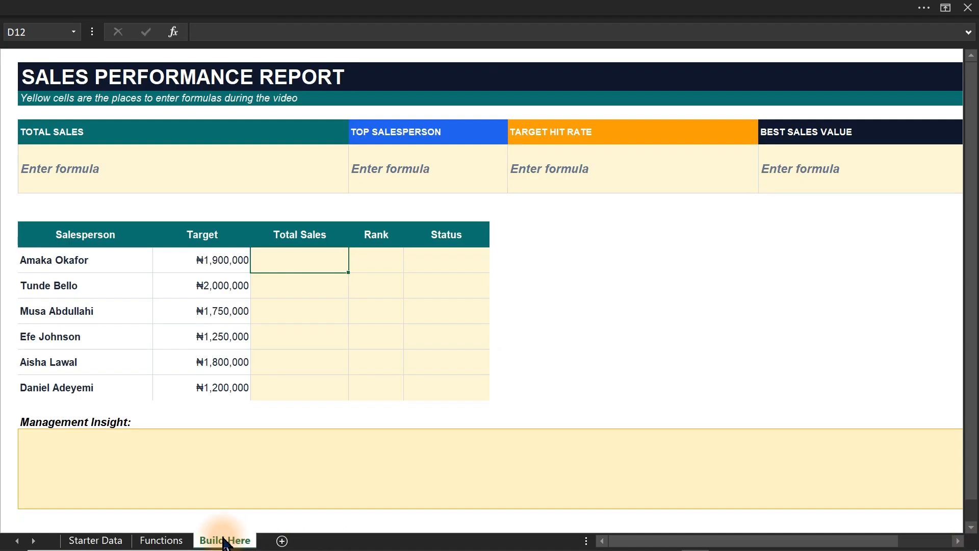
# Convert the Starter Data range $A$1:$H$73 into a table with headers.
pyautogui.click(97, 540)
pyautogui.click(289, 265)
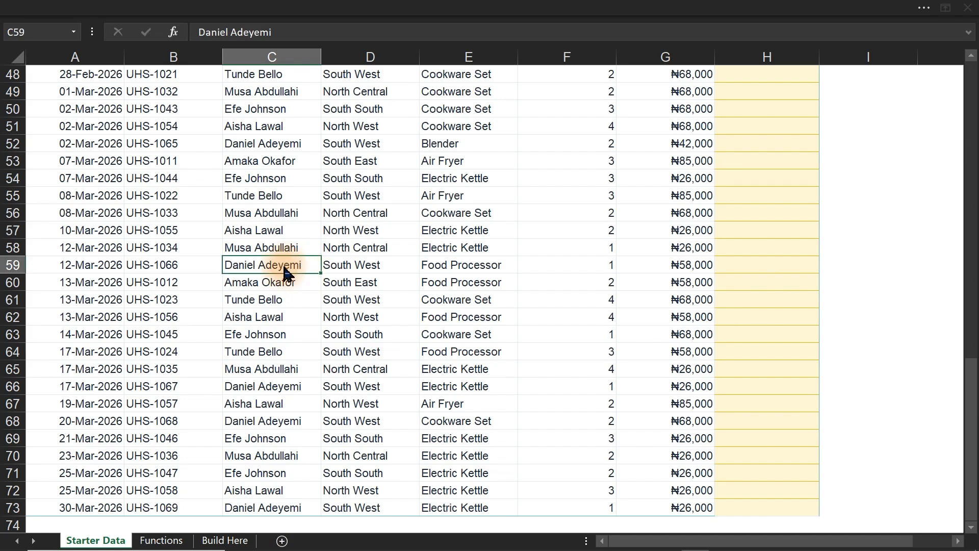
pyautogui.hotkey('ctrl', 't')
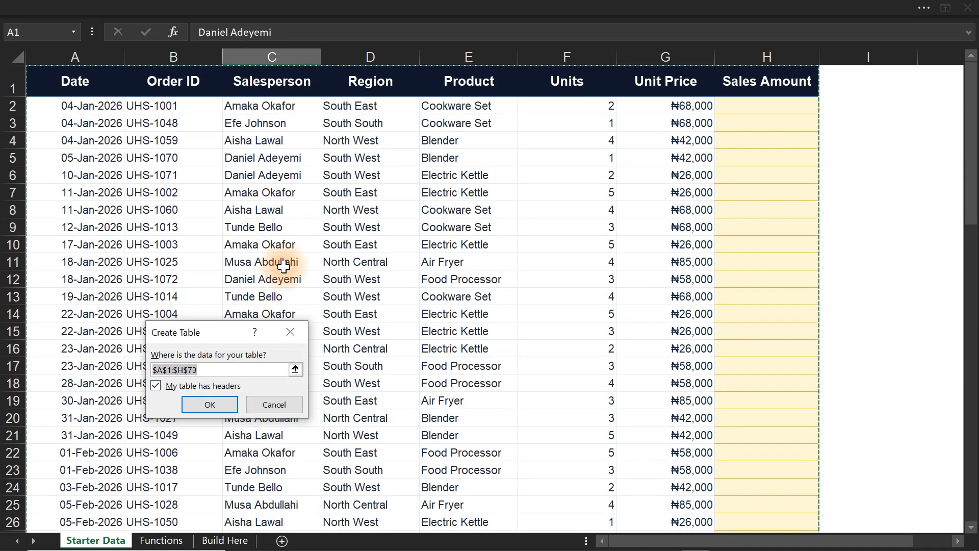
pyautogui.click(217, 407)
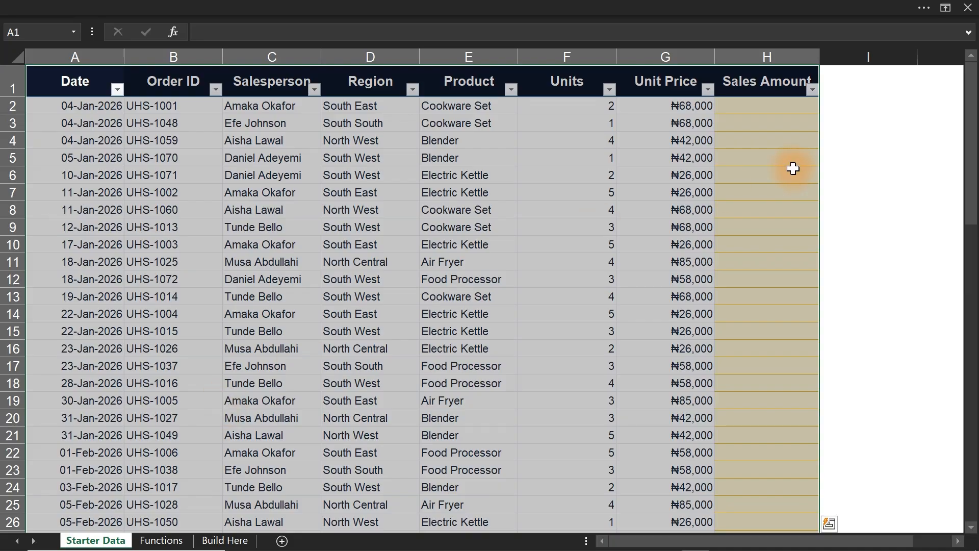
pyautogui.click(765, 108)
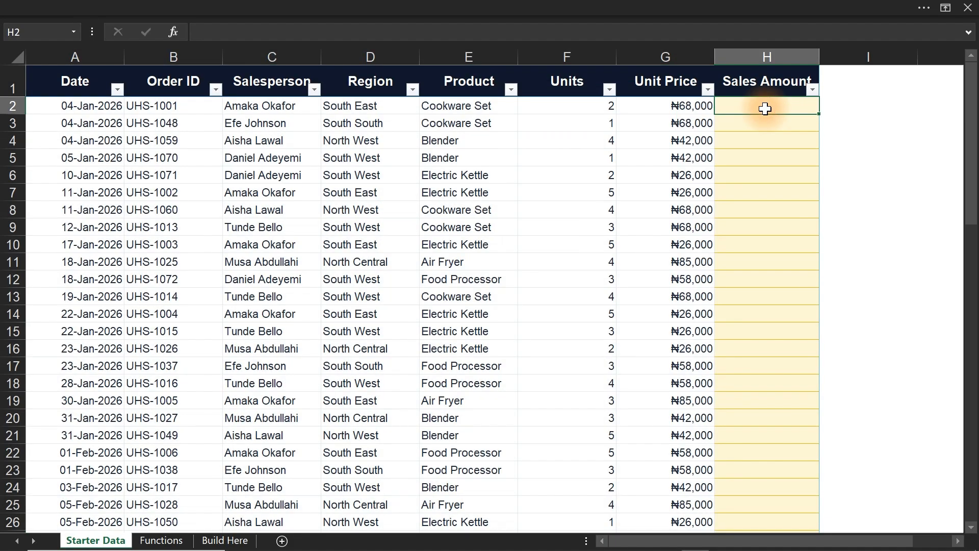
pyautogui.write('=')
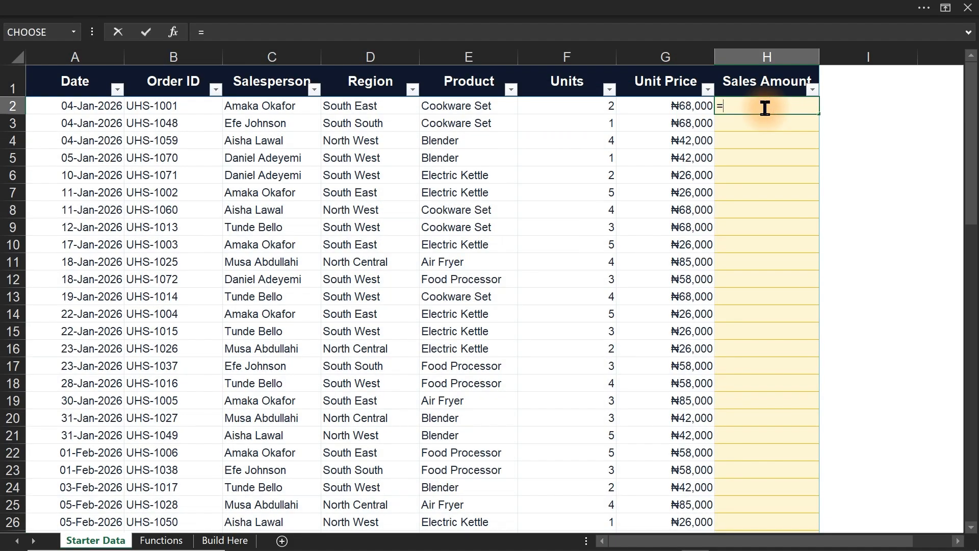
pyautogui.click(667, 106)
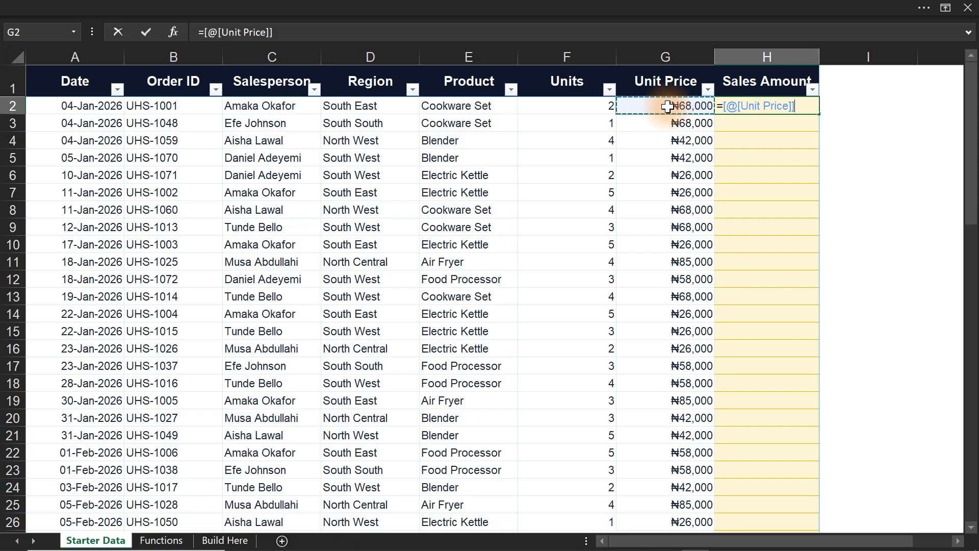
pyautogui.write('*')
pyautogui.click(579, 104)
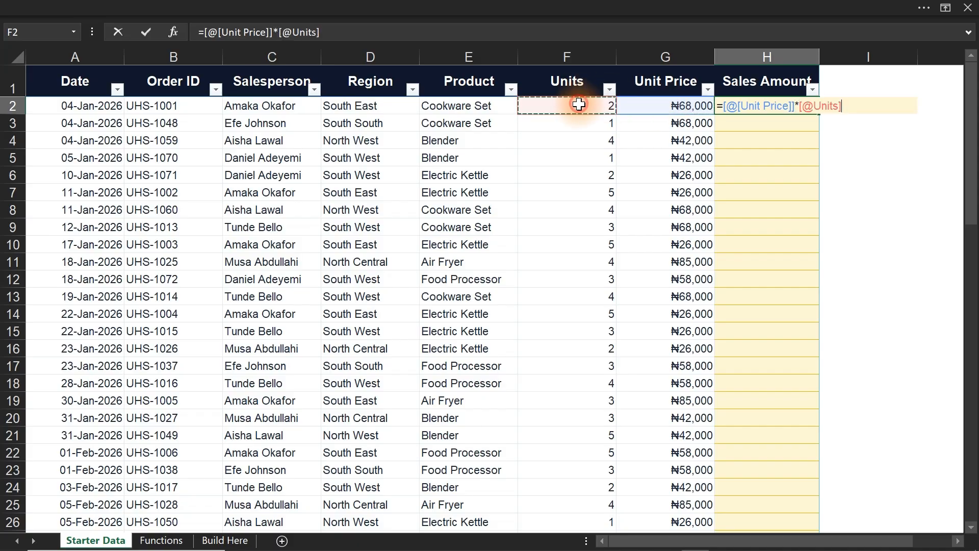
pyautogui.press('Return')
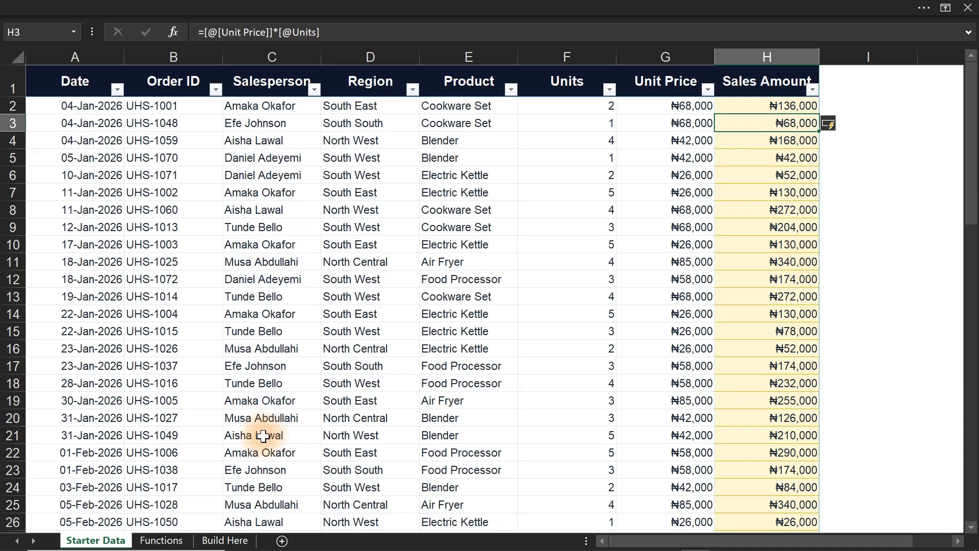
# Add "Unique" to the list on the Functions sheet in cell E15.
pyautogui.click(223, 542)
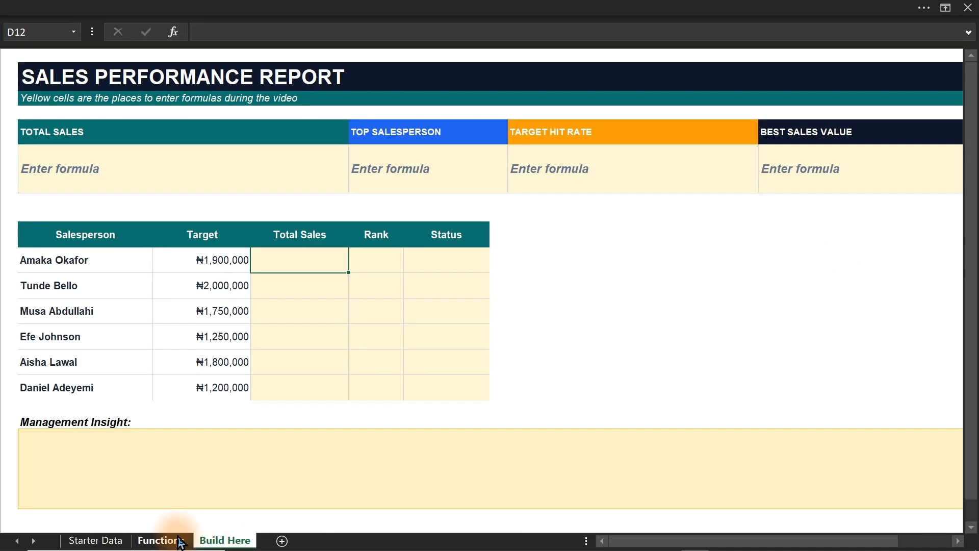
pyautogui.click(156, 541)
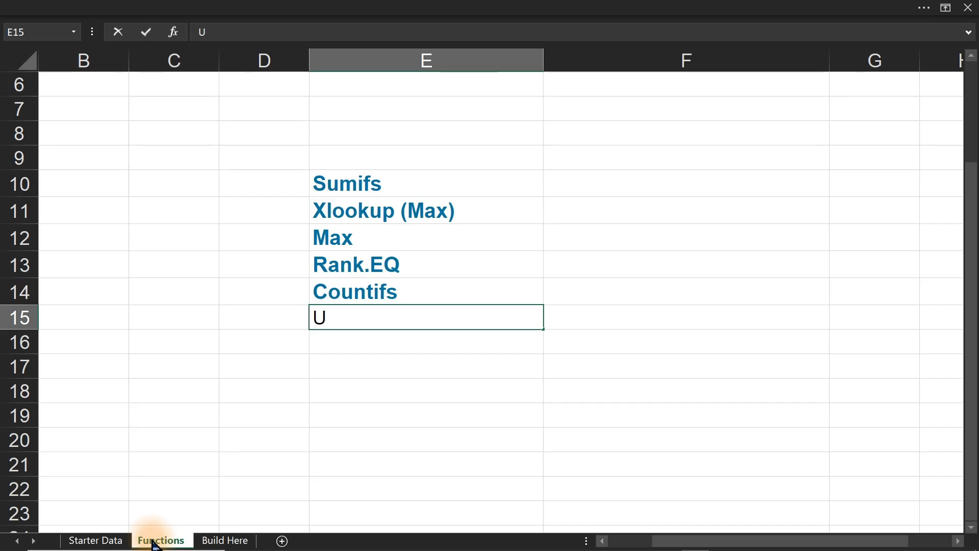
pyautogui.write('Unique')
pyautogui.press('Return')
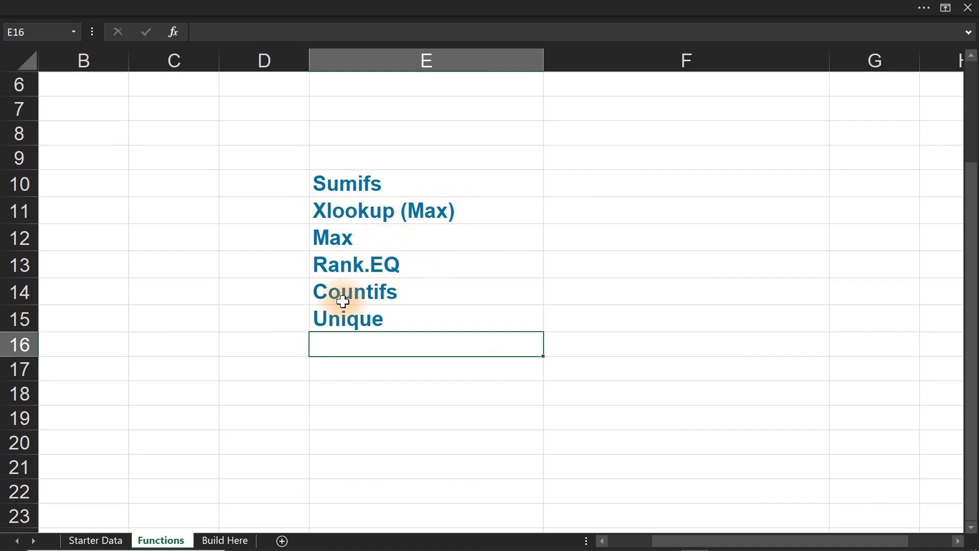
pyautogui.click(398, 316)
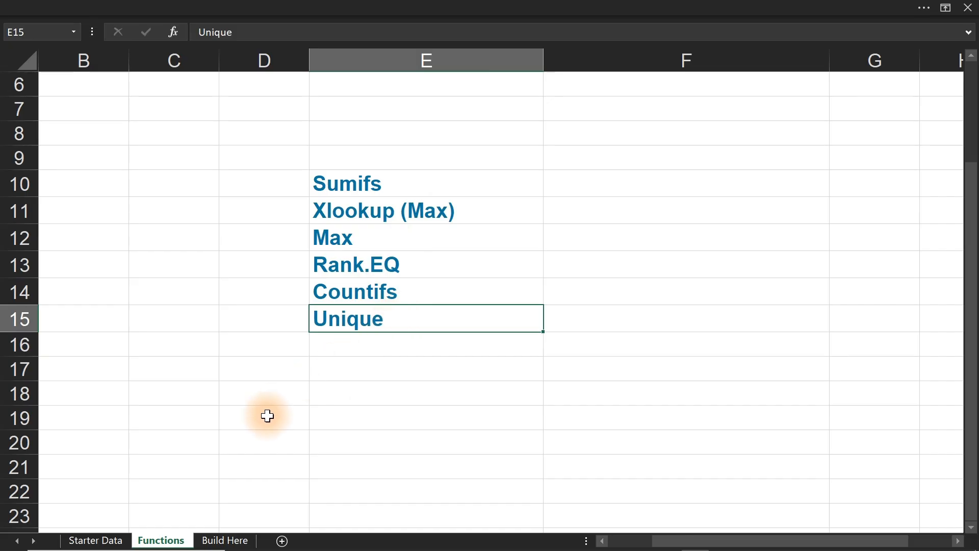
# Compare the report's salesperson names with the Salesperson column in Starter Data and its filter values.
pyautogui.click(221, 539)
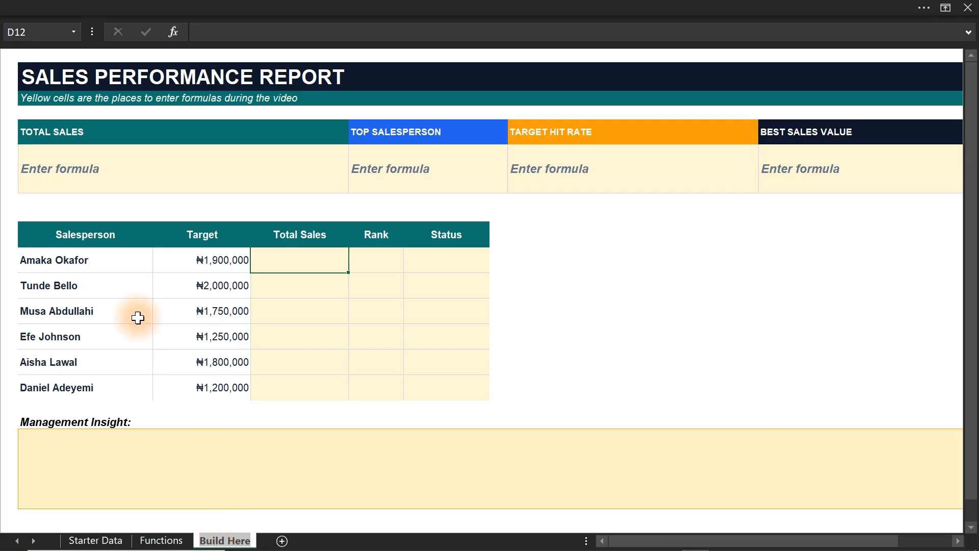
pyautogui.moveTo(83, 262); pyautogui.dragTo(90, 394)
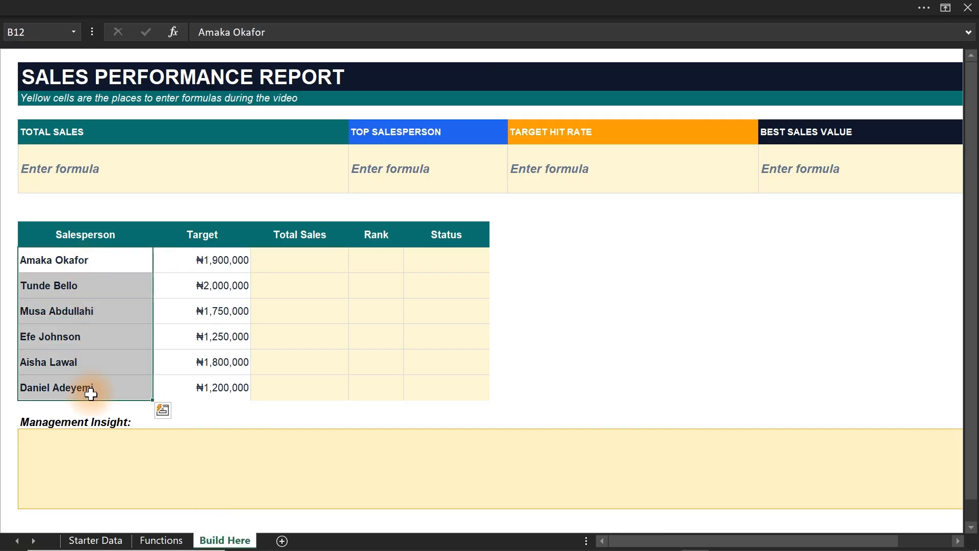
pyautogui.click(93, 539)
pyautogui.moveTo(241, 105); pyautogui.dragTo(259, 386)
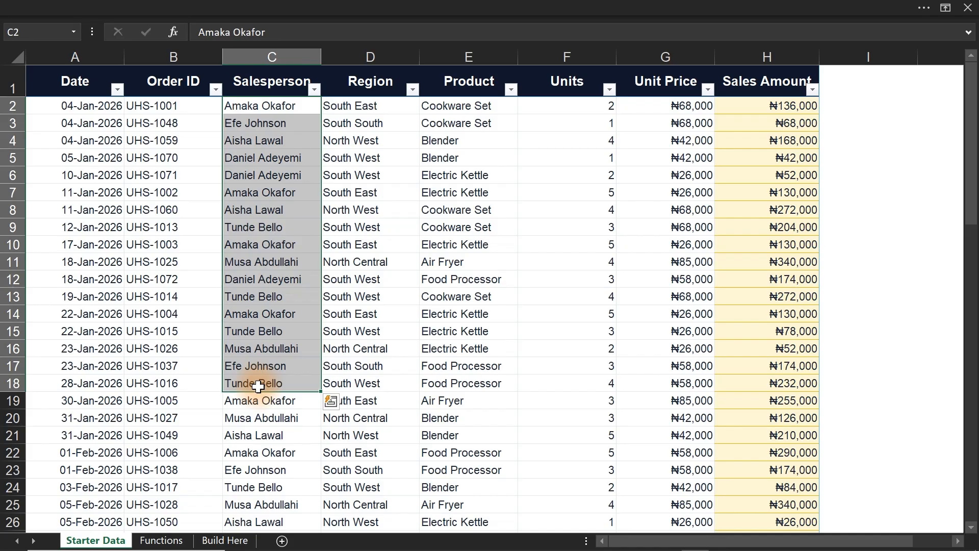
pyautogui.click(315, 90)
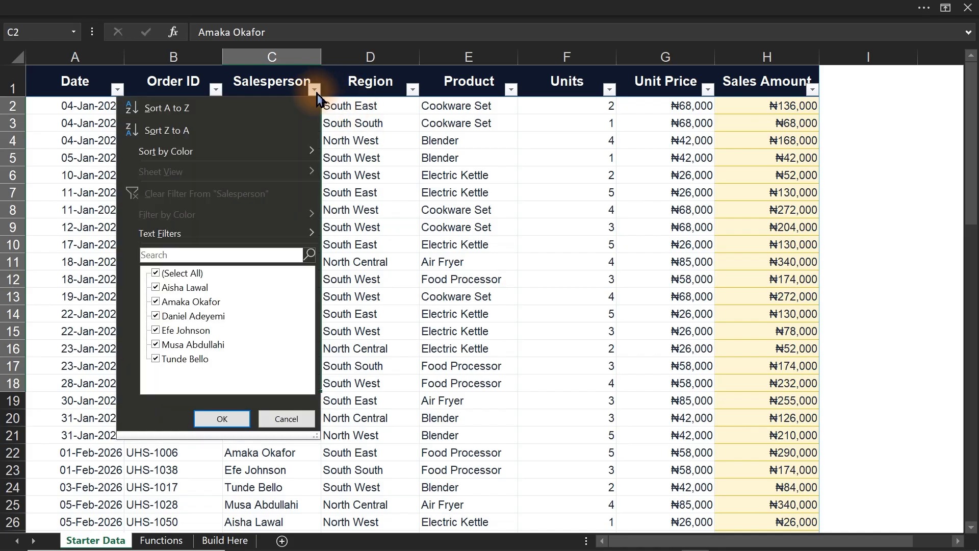
pyautogui.click(423, 237)
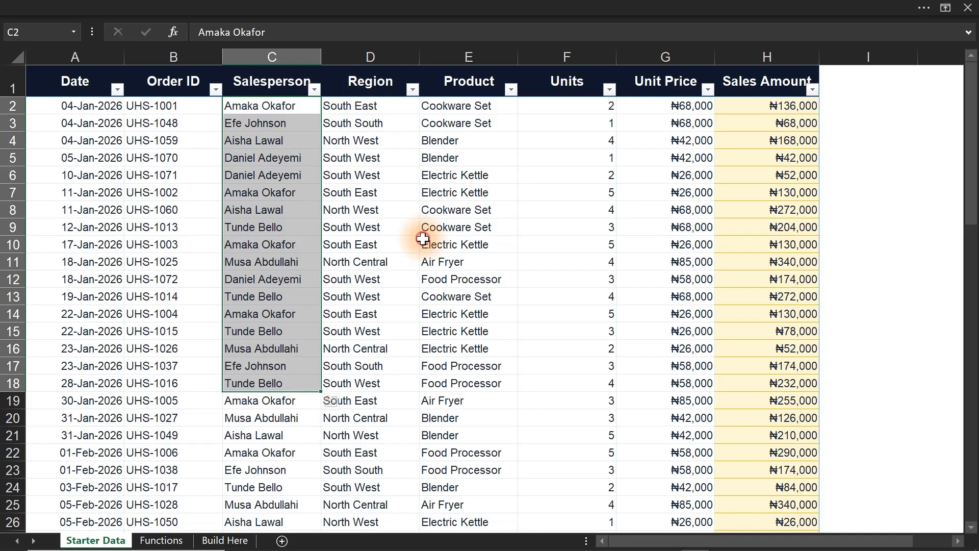
pyautogui.click(210, 540)
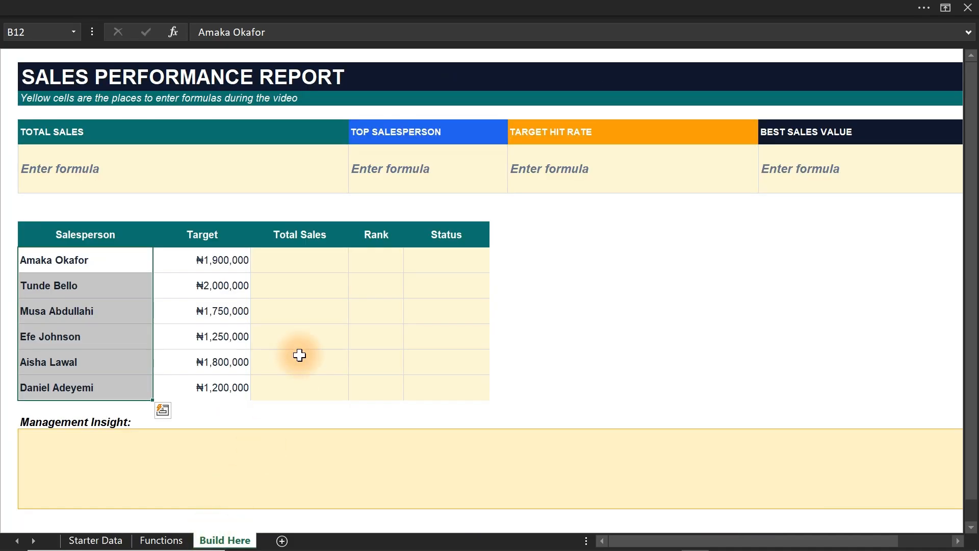
# Extract the distinct salesperson names into D12 of the Build Here sheet with =UNIQUE(Table5[Salesperson]).
pyautogui.click(310, 262)
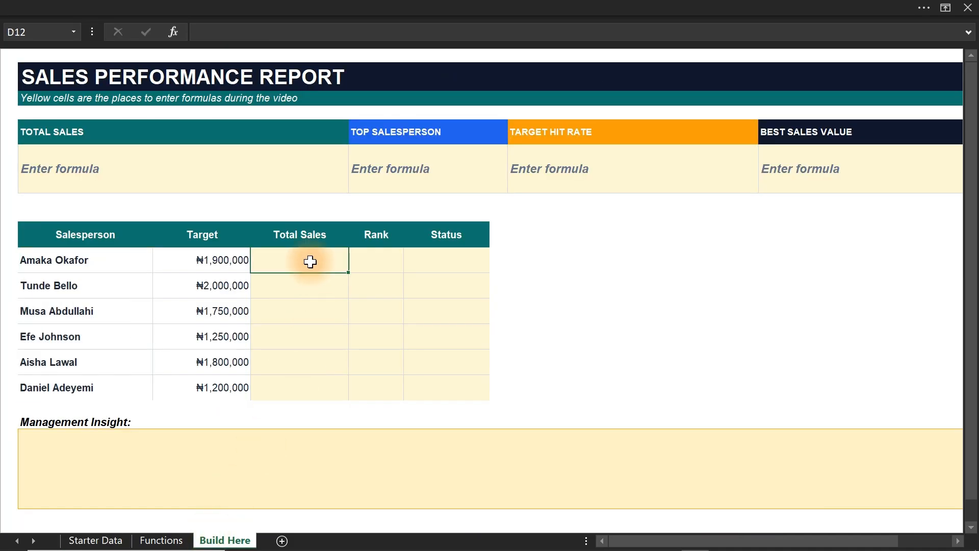
pyautogui.write('=unq')
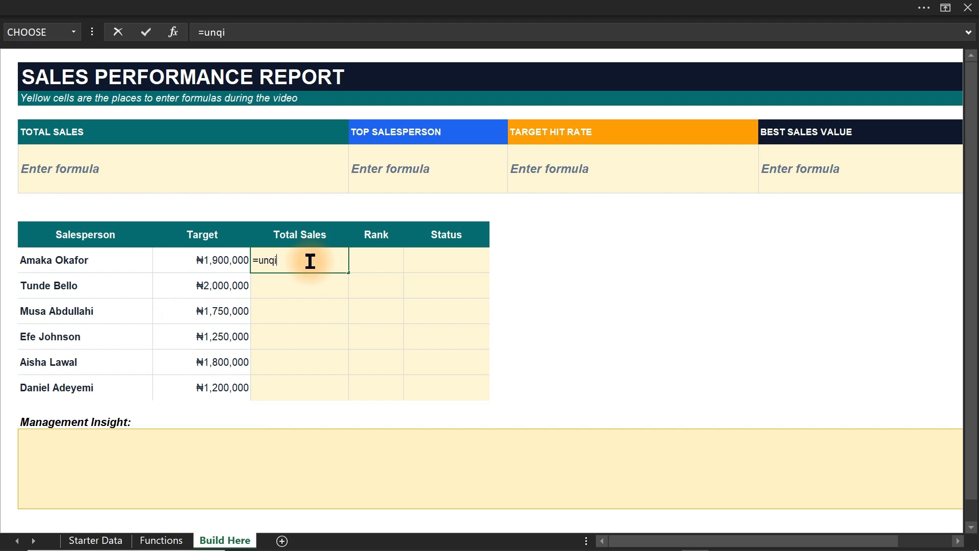
pyautogui.press('BackSpace')
pyautogui.write('iq')
pyautogui.press('Tab')
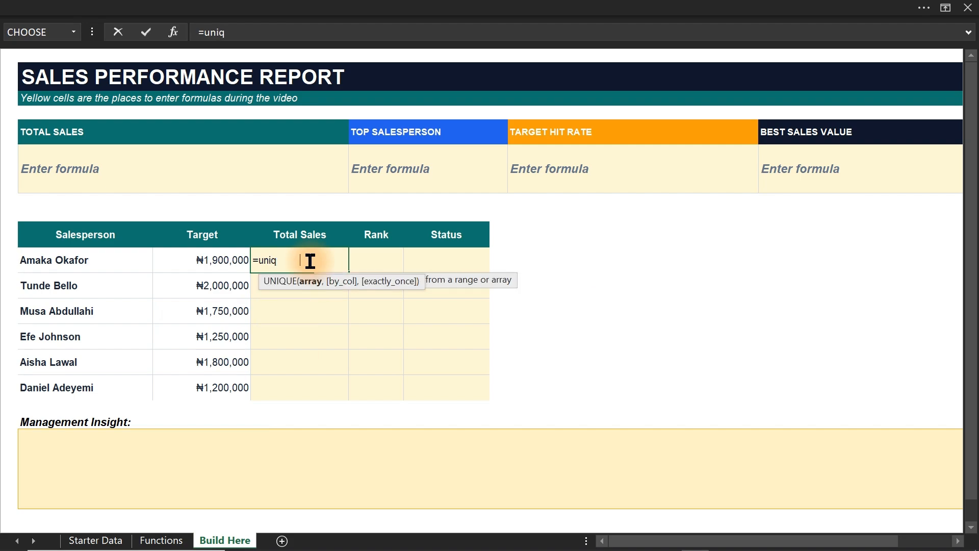
pyautogui.click(97, 541)
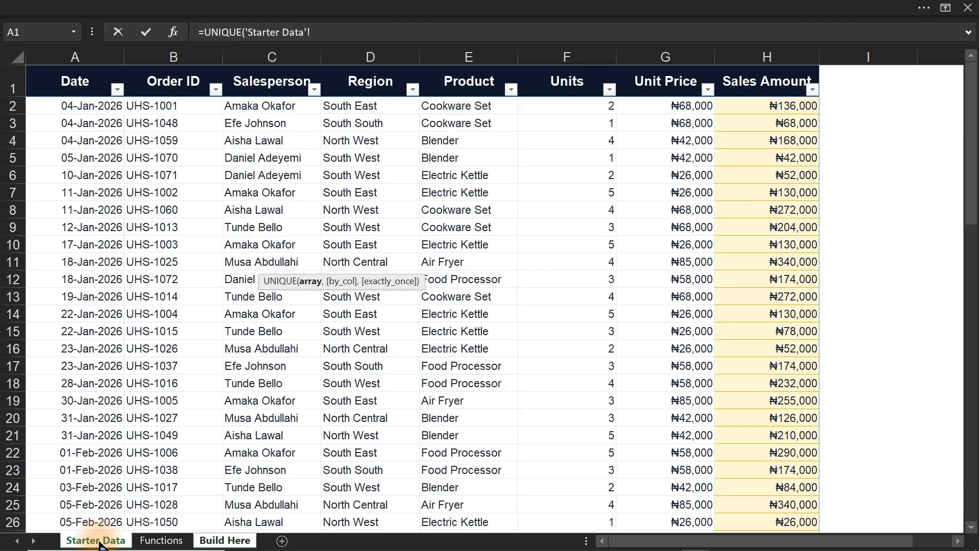
pyautogui.click(242, 107)
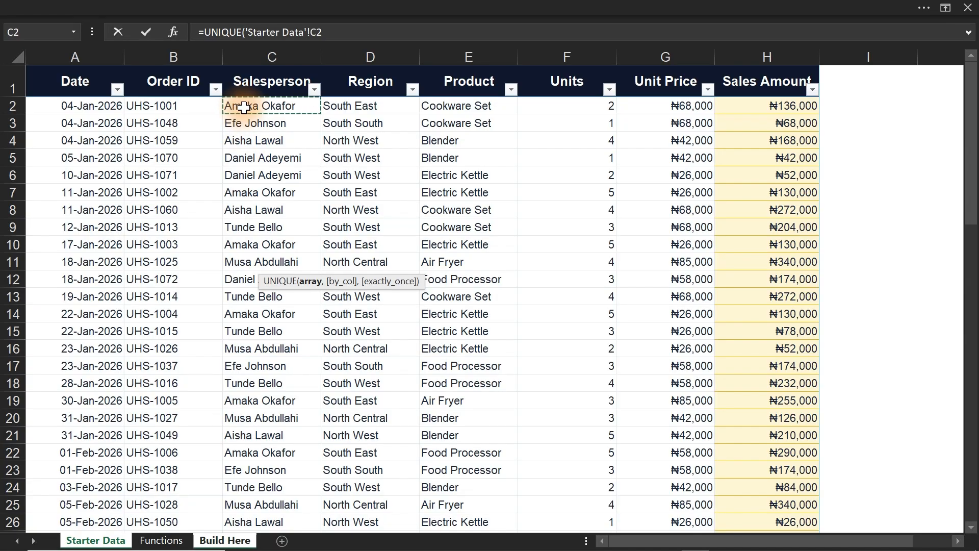
pyautogui.hotkey('ctrl', 'shift', 'Down')
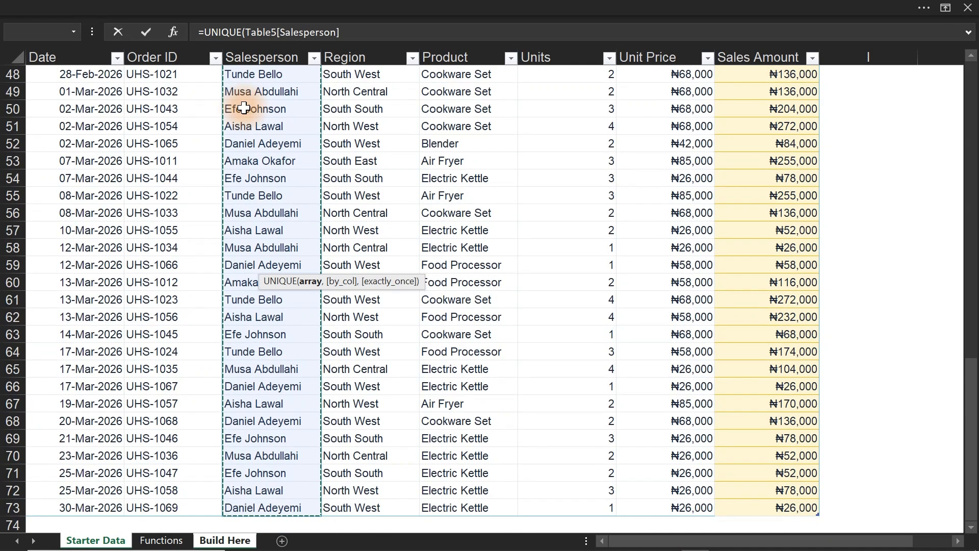
pyautogui.press('Return')
# Clear the UNIQUE results from the Total Sales column and select the names under Salesperson.
pyautogui.moveTo(293, 257); pyautogui.dragTo(288, 383)
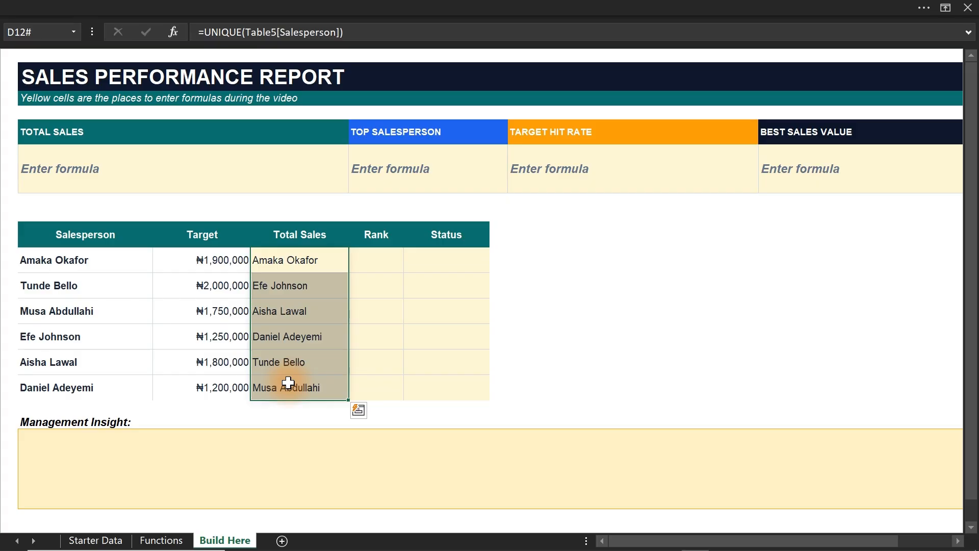
pyautogui.press('Delete')
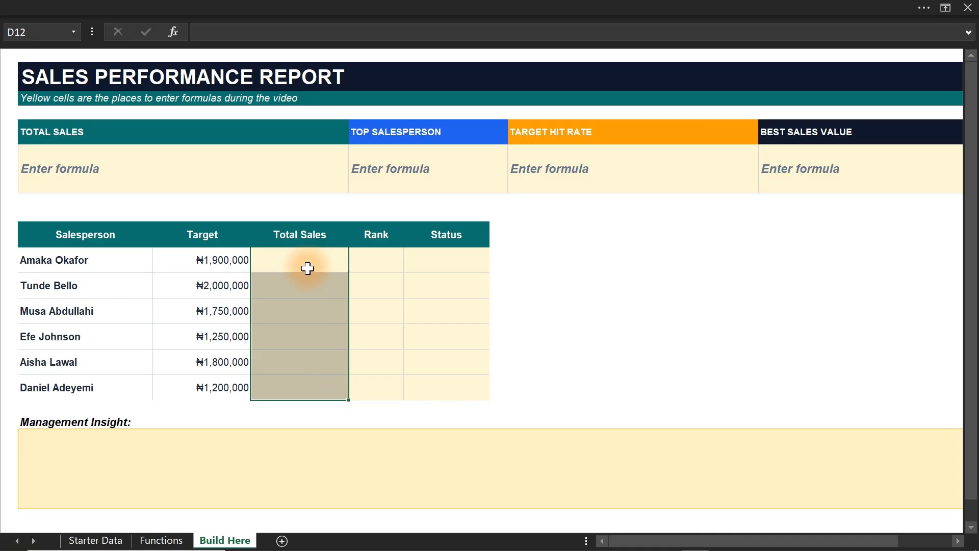
pyautogui.moveTo(88, 261); pyautogui.dragTo(82, 397)
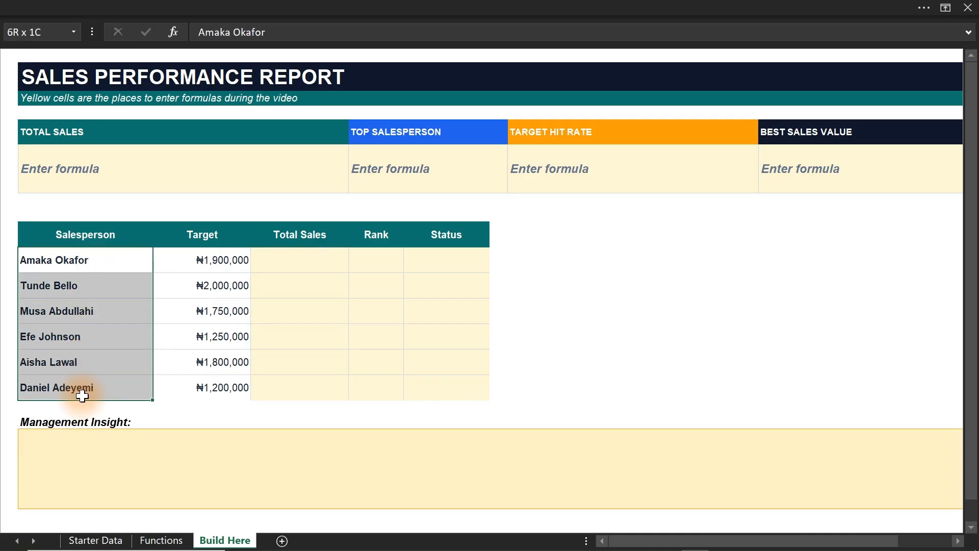
# Color the "Sumifs" entry in E10 of the Functions sheet with a red font.
pyautogui.click(306, 261)
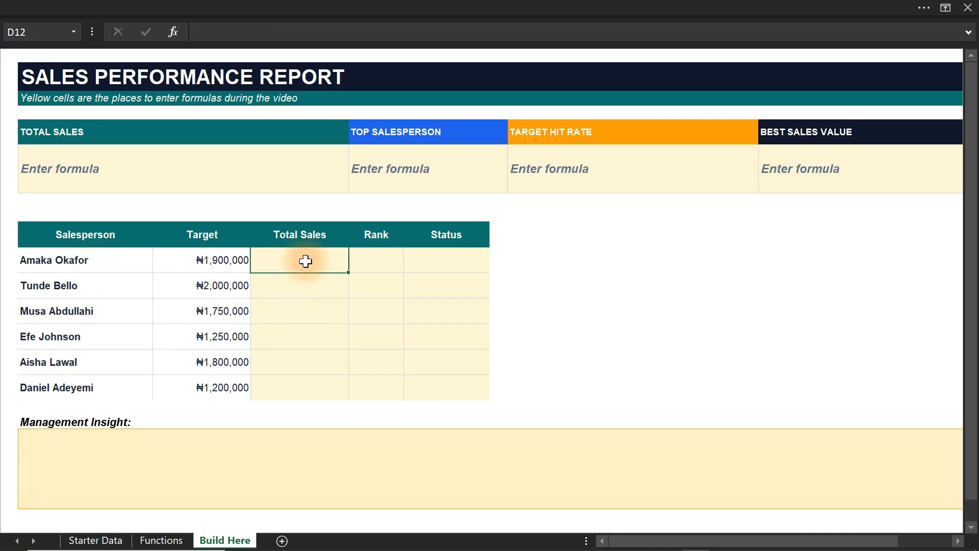
pyautogui.click(160, 540)
pyautogui.click(376, 189)
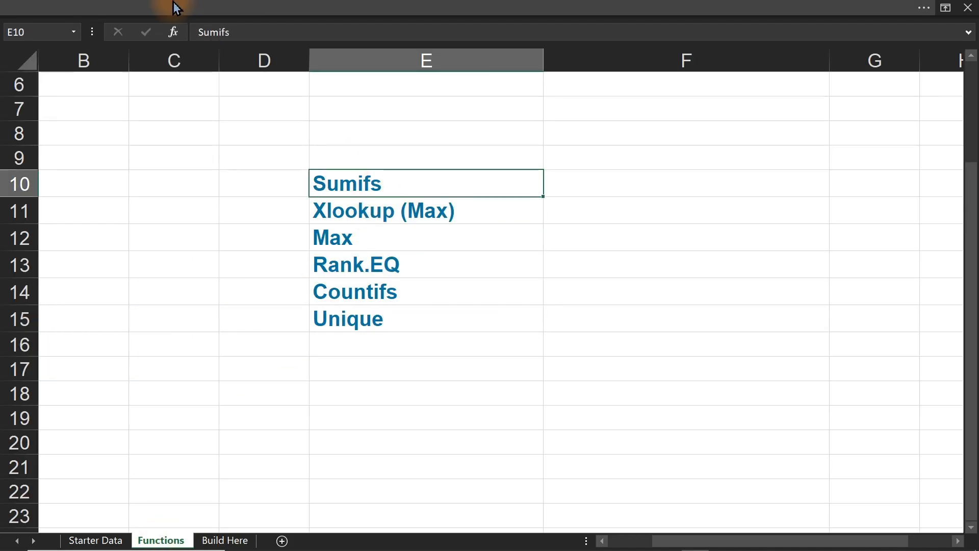
pyautogui.click(174, 6)
pyautogui.click(79, 44)
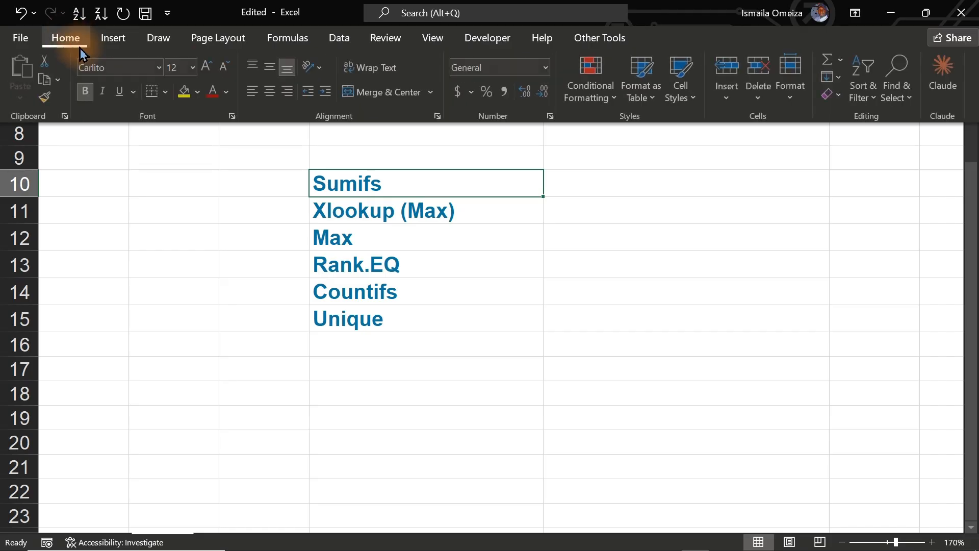
pyautogui.click(214, 92)
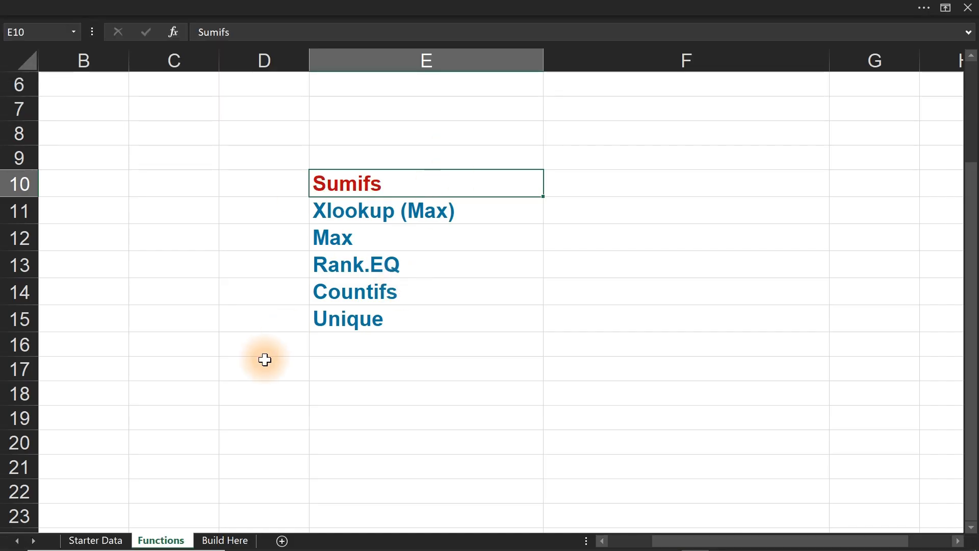
# Begin a SUMIFS formula in D12 under Total Sales on the Build Here sheet.
pyautogui.click(214, 542)
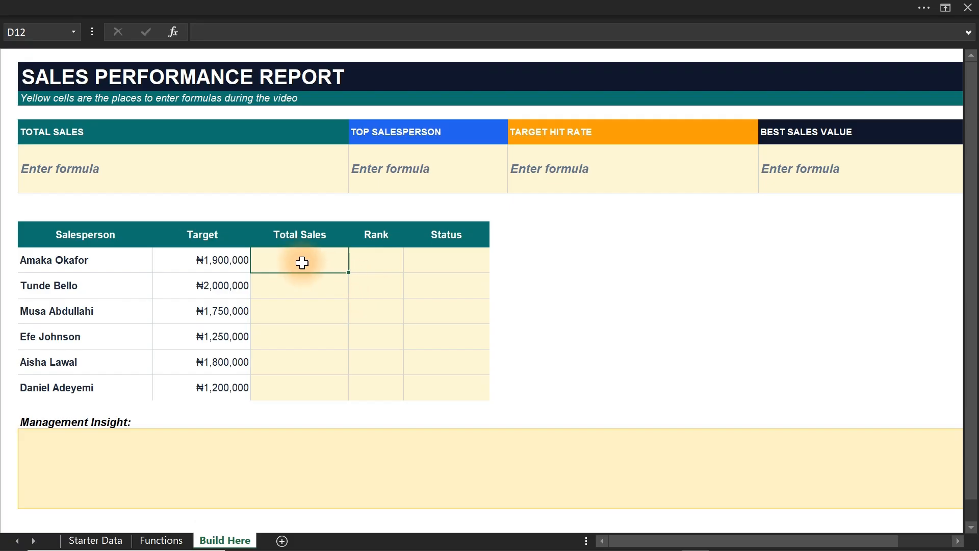
pyautogui.write('=sumi')
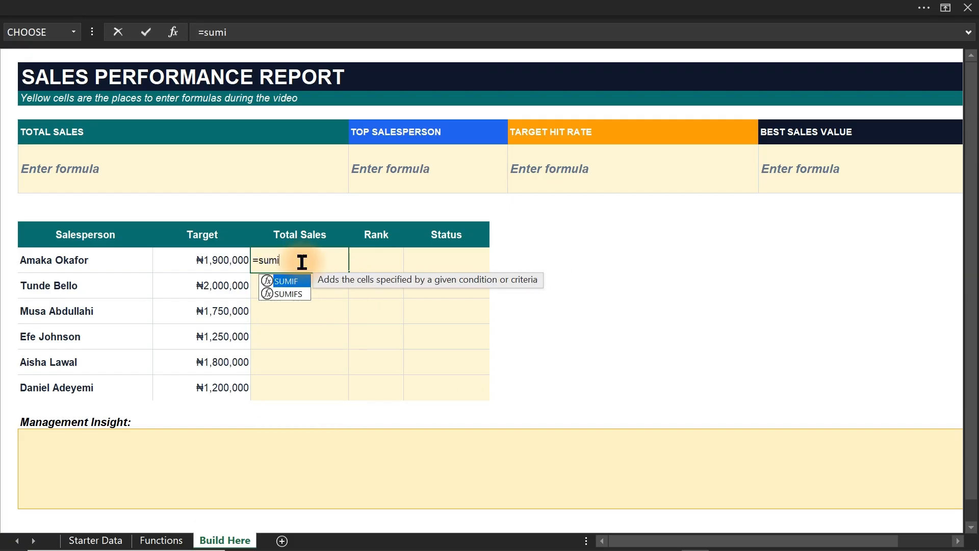
pyautogui.write('fs')
pyautogui.press('Tab')
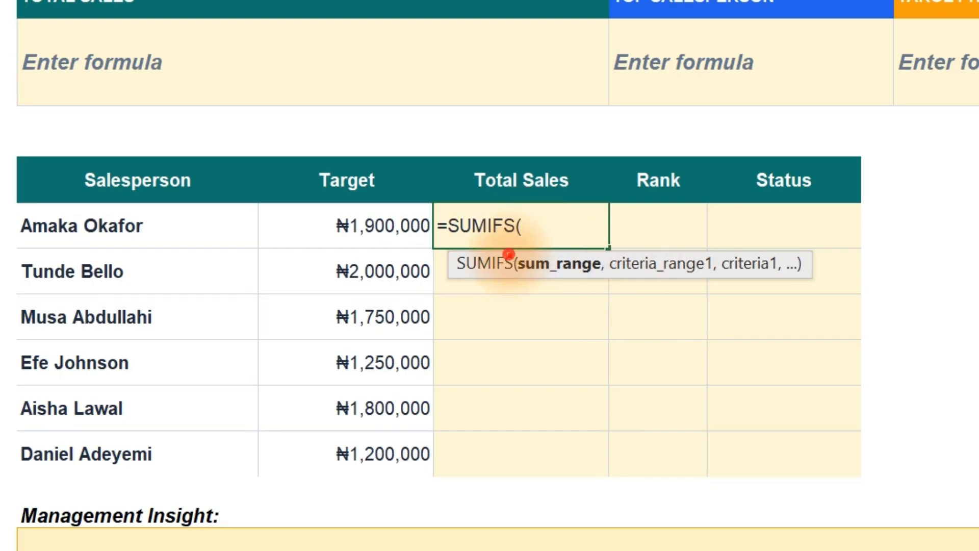
pyautogui.moveTo(509, 254)
pyautogui.mouseDown()
pyautogui.moveTo(807, 286)
pyautogui.moveTo(845, 279)
pyautogui.mouseUp()
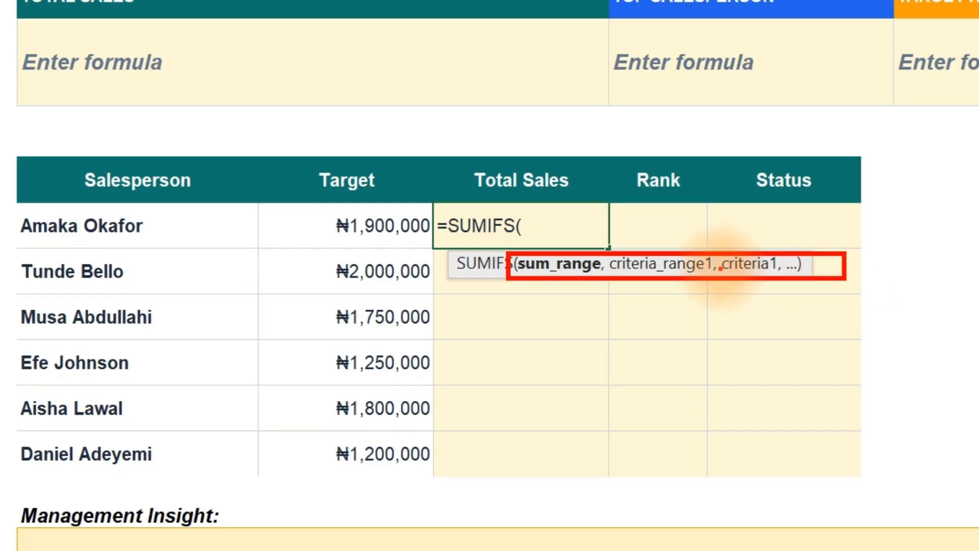
pyautogui.moveTo(721, 269); pyautogui.dragTo(720, 322)
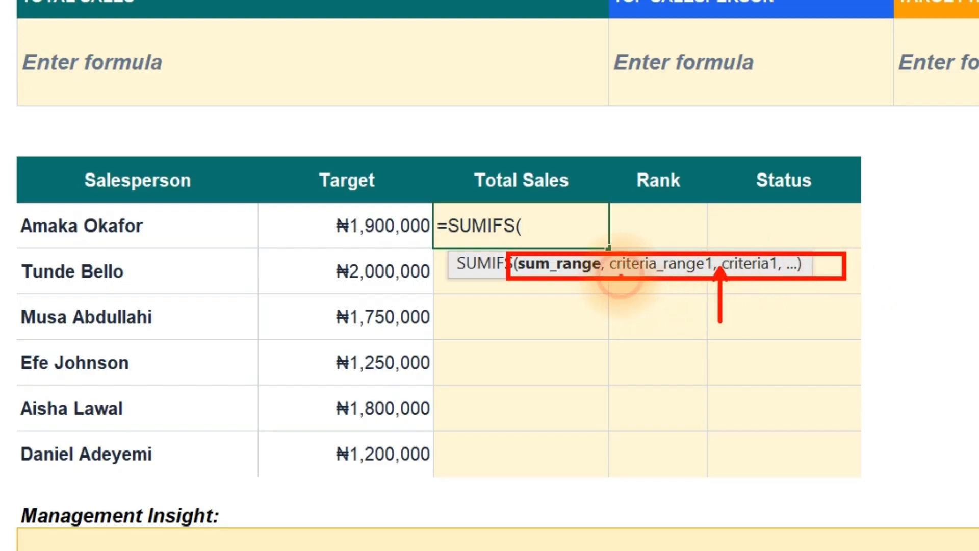
pyautogui.moveTo(620, 278); pyautogui.dragTo(610, 329)
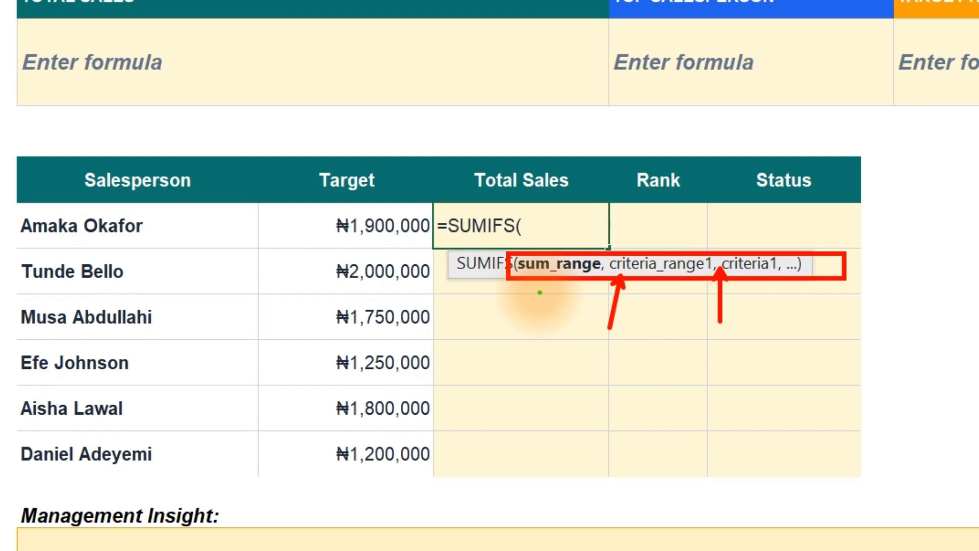
pyautogui.moveTo(530, 278); pyautogui.dragTo(499, 362)
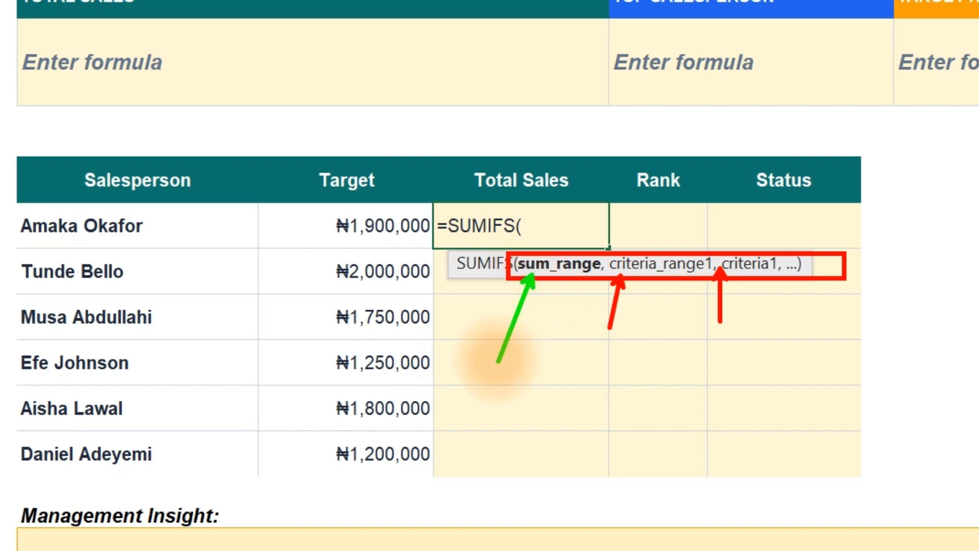
pyautogui.press('Escape')
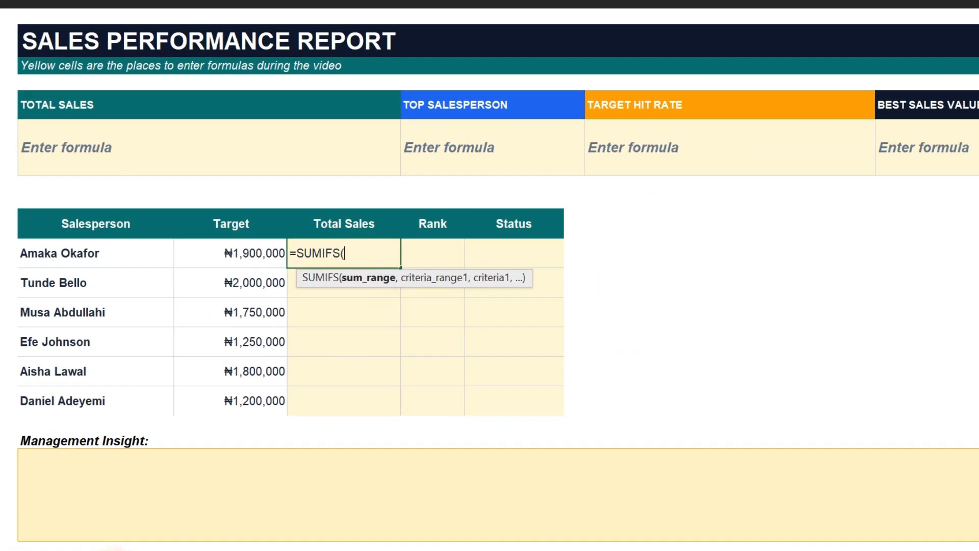
# Set the SUMIFS sum range to the Sales Amount column of Starter Data, Table5[Sales Amount].
pyautogui.click(96, 540)
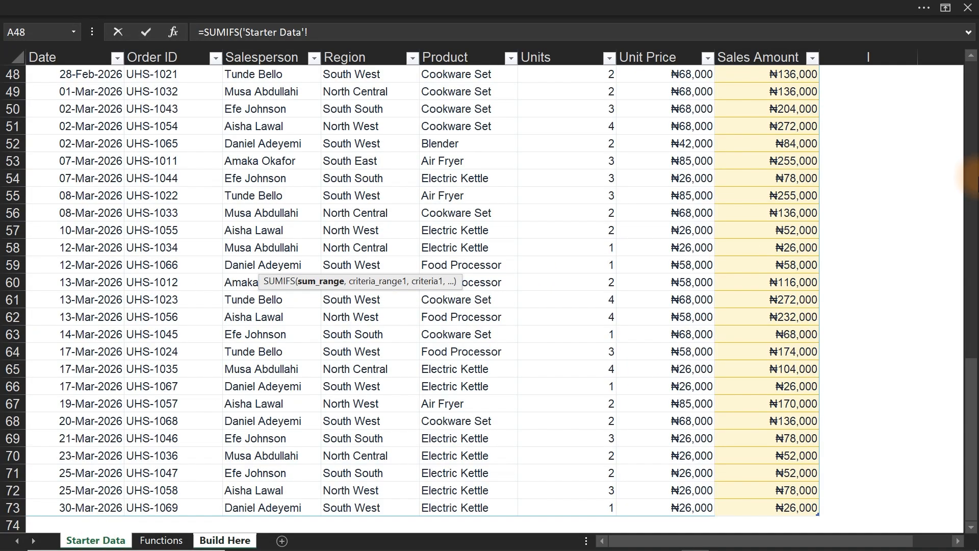
pyautogui.moveTo(969, 372); pyautogui.dragTo(969, 89)
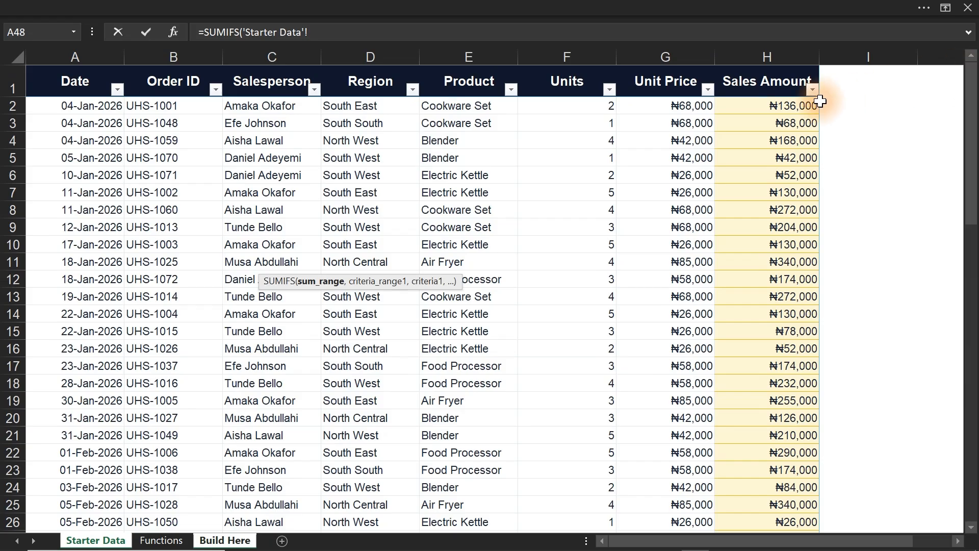
pyautogui.click(787, 104)
pyautogui.hotkey('ctrl', 'shift', 'Down')
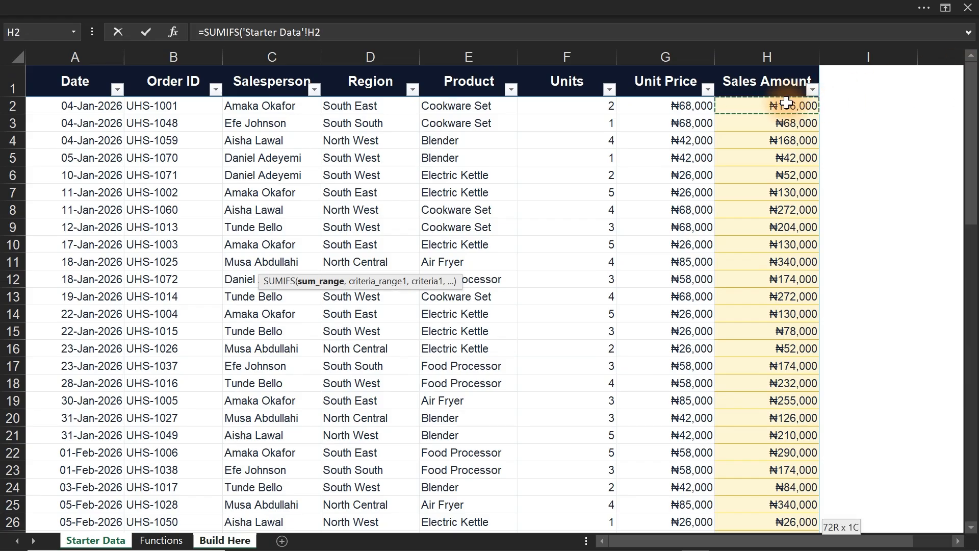
pyautogui.write(',')
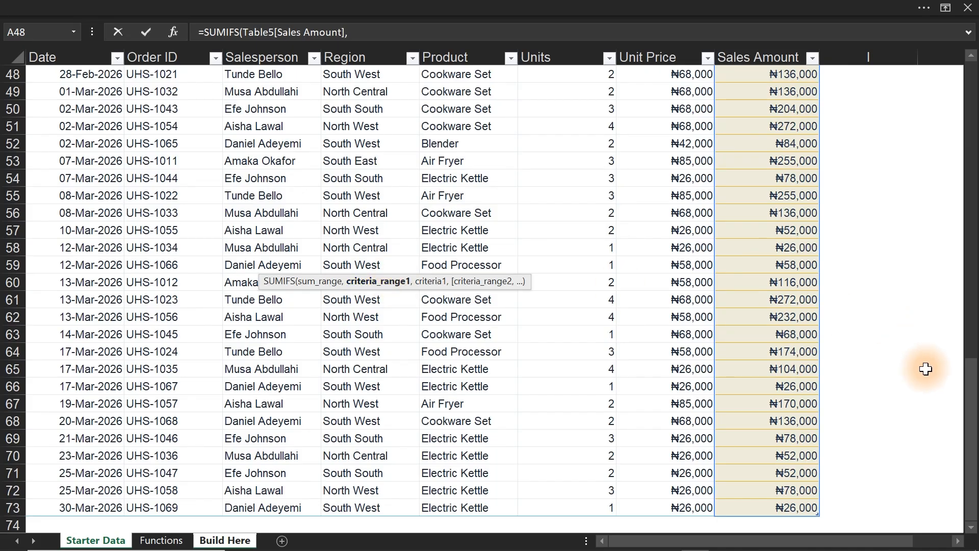
# Set the SUMIFS criteria range to the Salesperson column of Starter Data, Table5[Salesperson].
pyautogui.moveTo(973, 433); pyautogui.dragTo(971, 87)
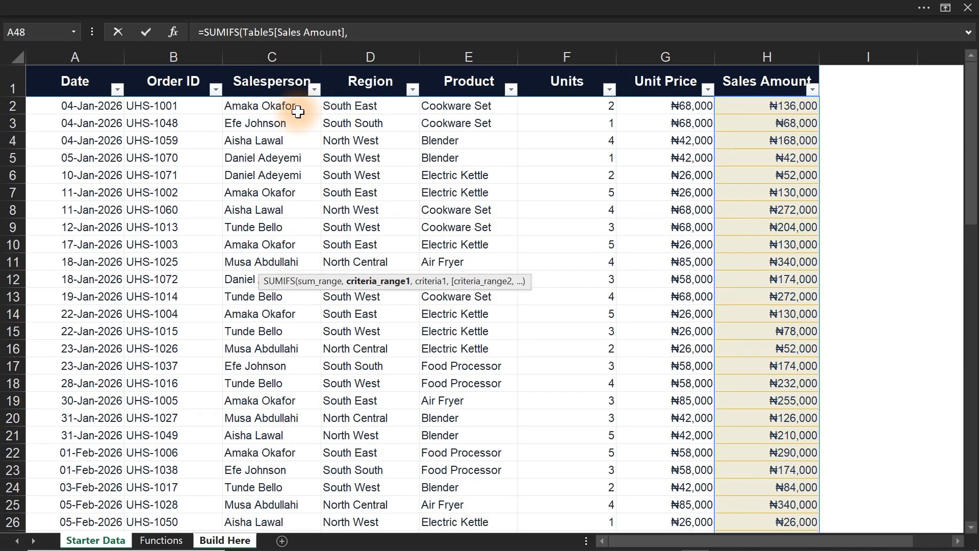
pyautogui.click(282, 105)
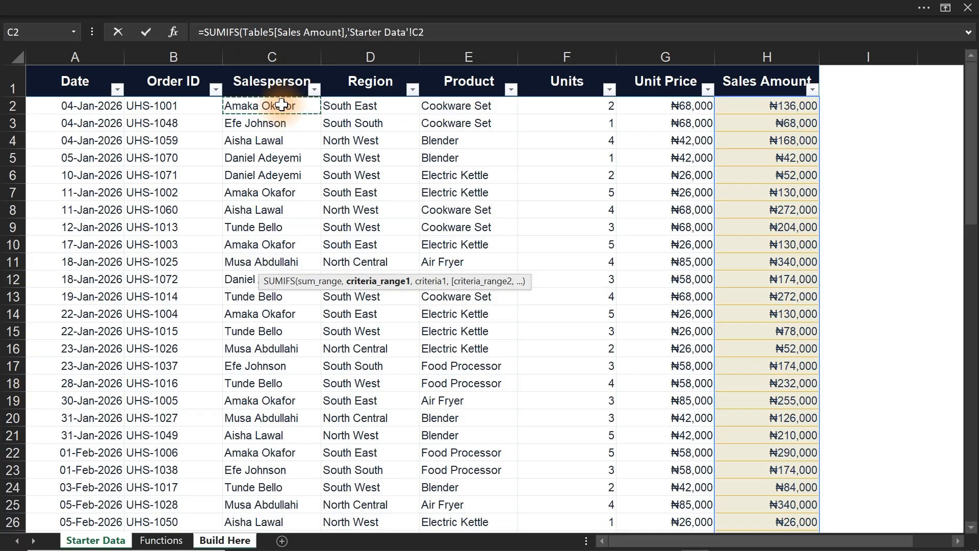
pyautogui.hotkey('ctrl', 'shift', 'Down')
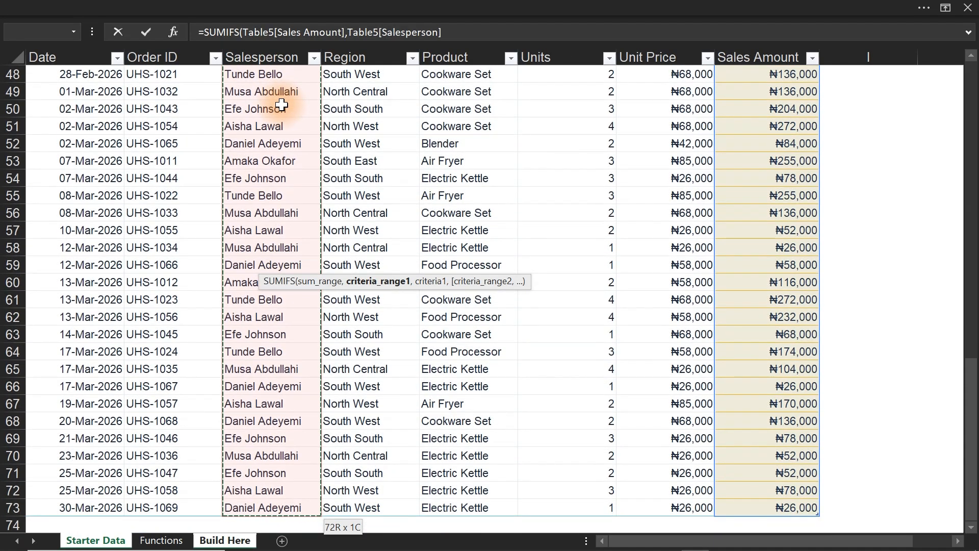
pyautogui.write(',')
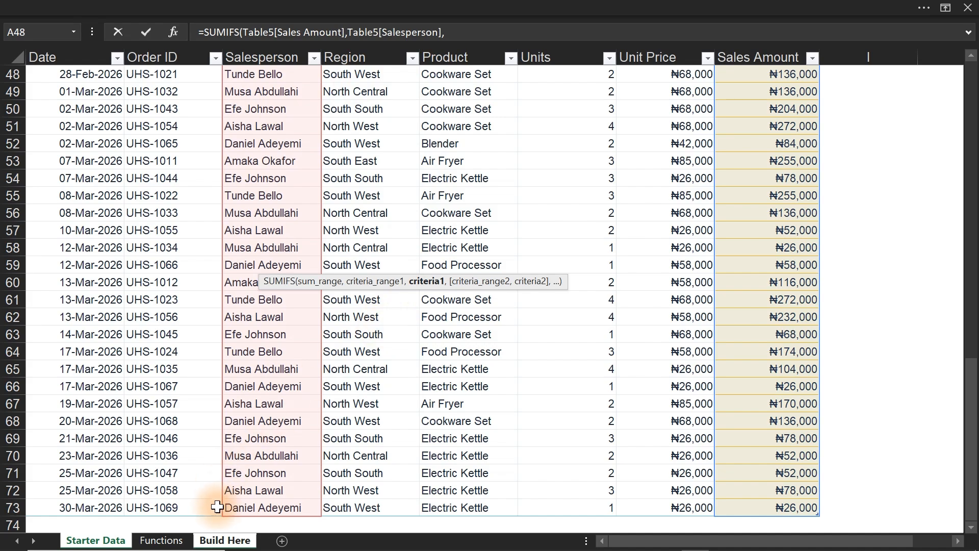
# Complete the SUMIFS formula with 'Build Here'!B12 as the criterion and fill it down the Total Sales column to D17.
pyautogui.click(219, 542)
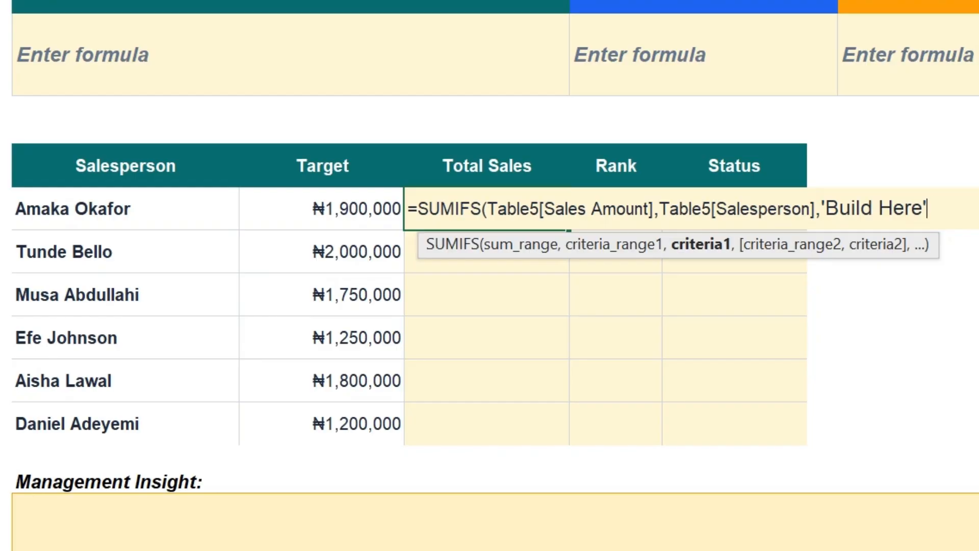
pyautogui.press('BackSpace')
pyautogui.press('BackSpace')
pyautogui.press('BackSpace')
pyautogui.press('BackSpace')
pyautogui.press('BackSpace')
pyautogui.press('BackSpace')
pyautogui.press('BackSpace')
pyautogui.press('BackSpace')
pyautogui.press('BackSpace')
pyautogui.press('BackSpace')
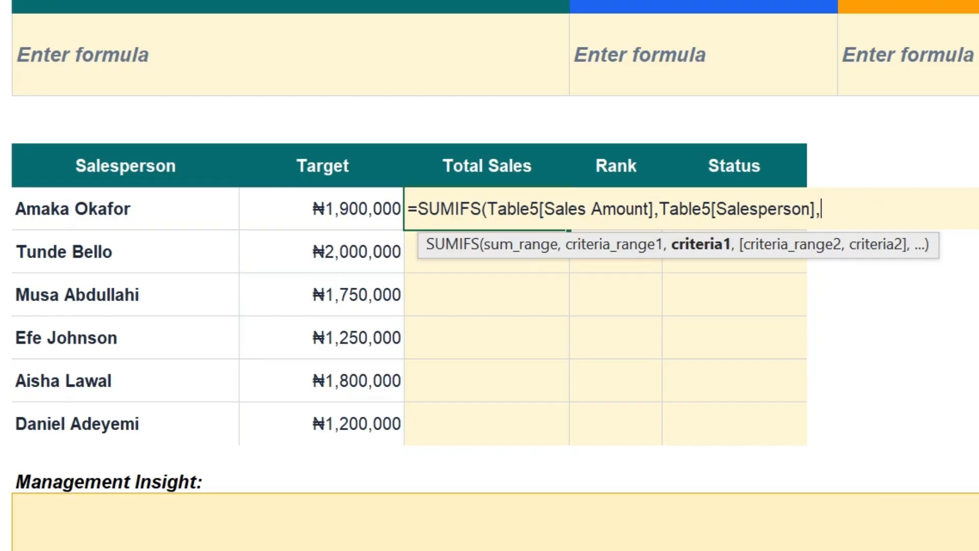
pyautogui.click(152, 212)
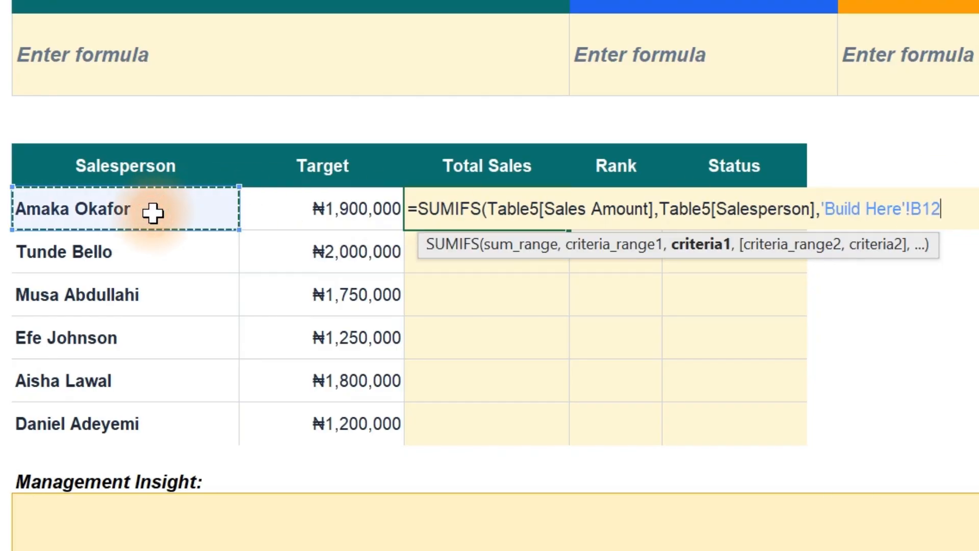
pyautogui.write(')')
pyautogui.press('Return')
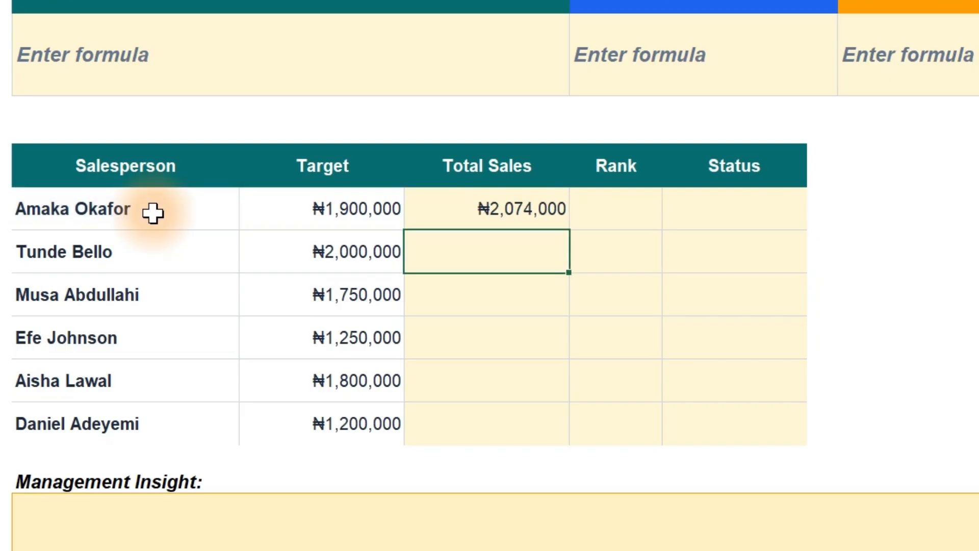
pyautogui.click(499, 210)
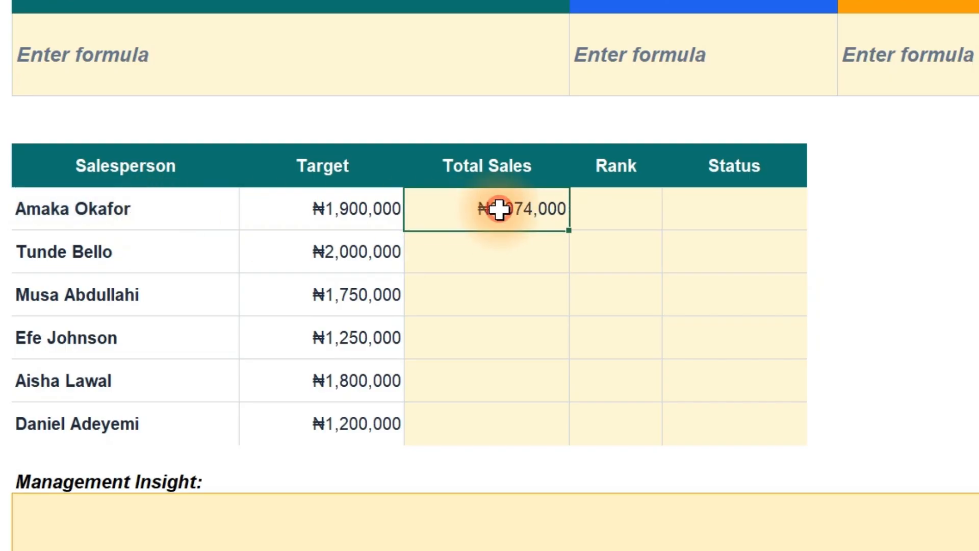
pyautogui.doubleClick(570, 228)
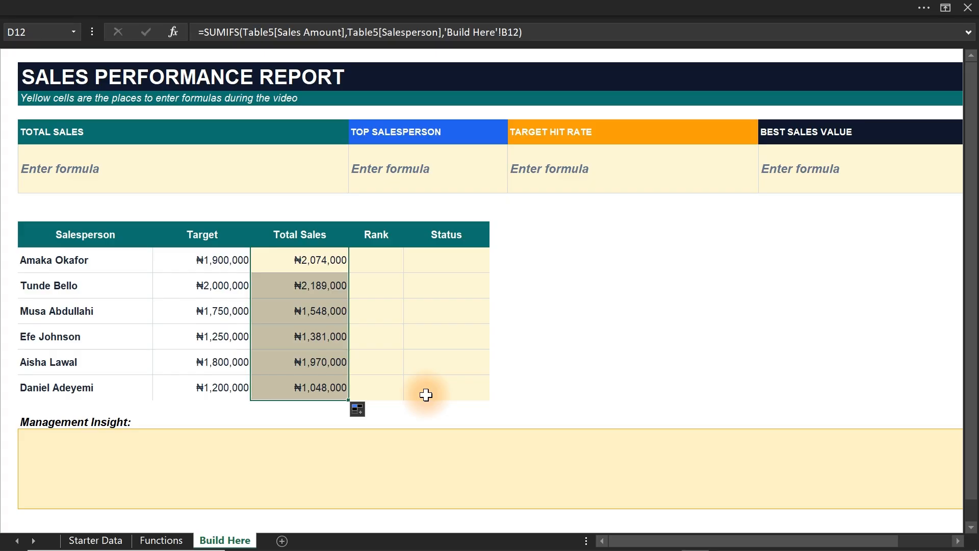
# Add "Sum" to the list on the Functions sheet in cell E16.
pyautogui.click(170, 544)
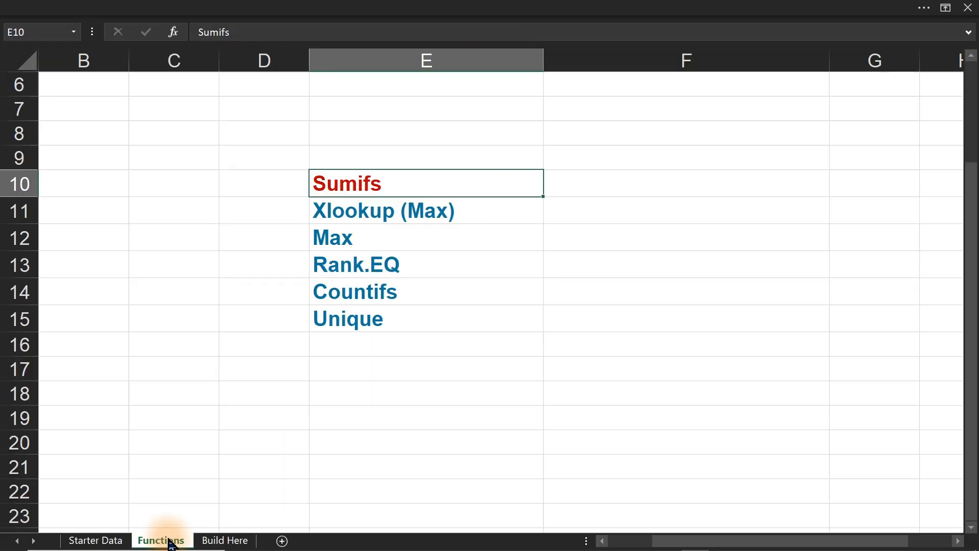
pyautogui.click(344, 345)
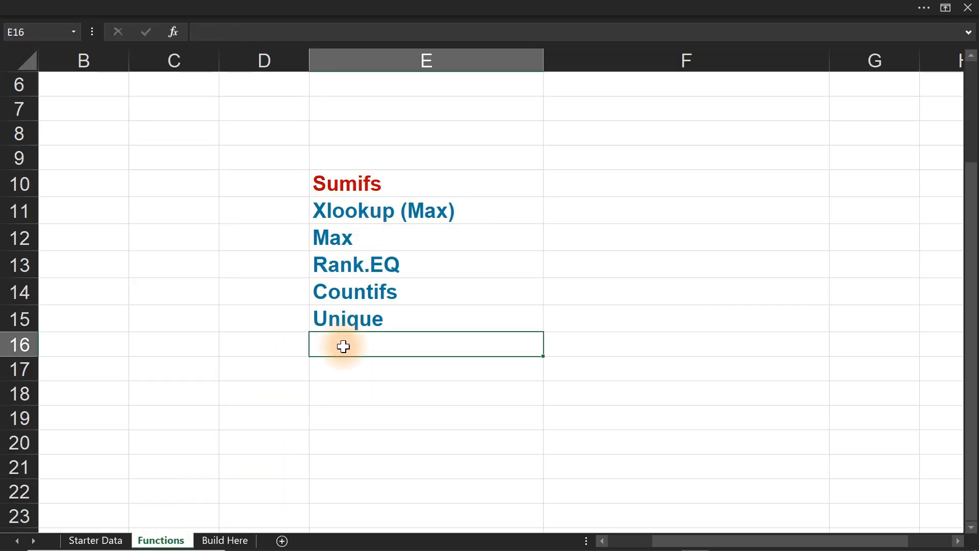
pyautogui.write('Sum')
pyautogui.press('Return')
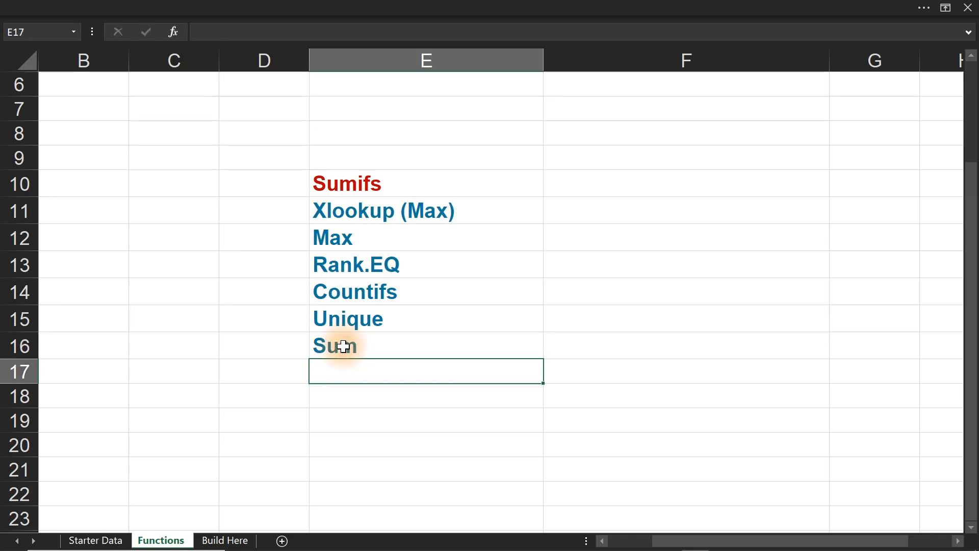
# Color the "Sum" entry in E16 with the same red font as "Sumifs".
pyautogui.click(405, 339)
pyautogui.click(161, 9)
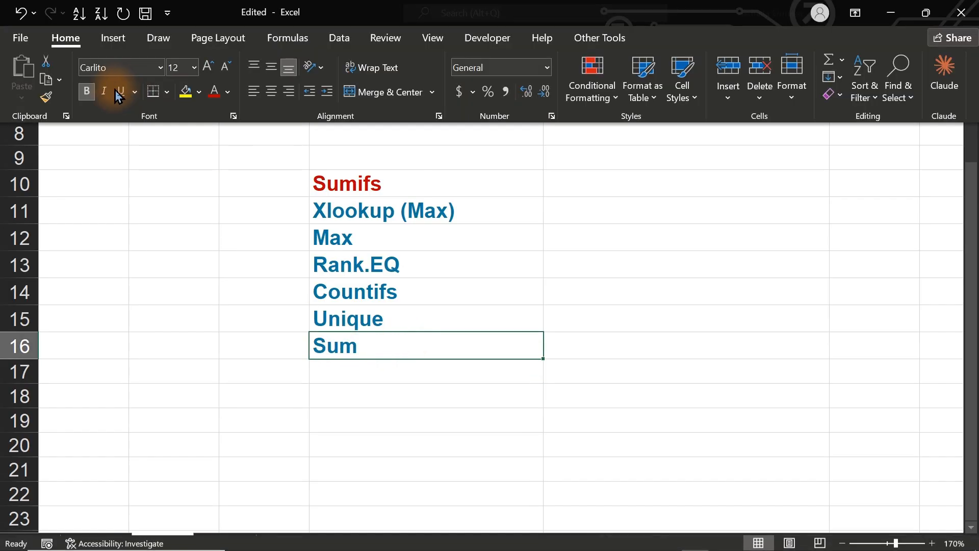
pyautogui.click(218, 93)
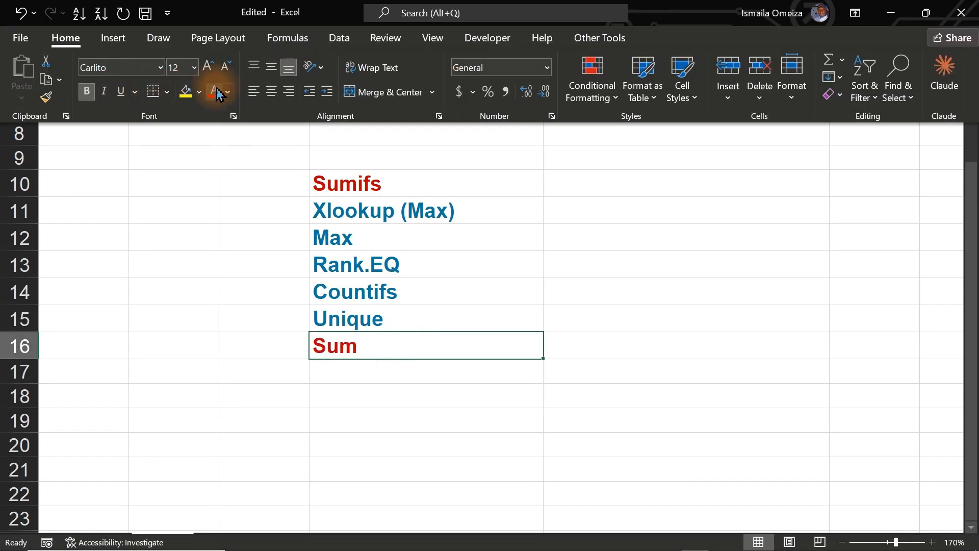
pyautogui.click(389, 351)
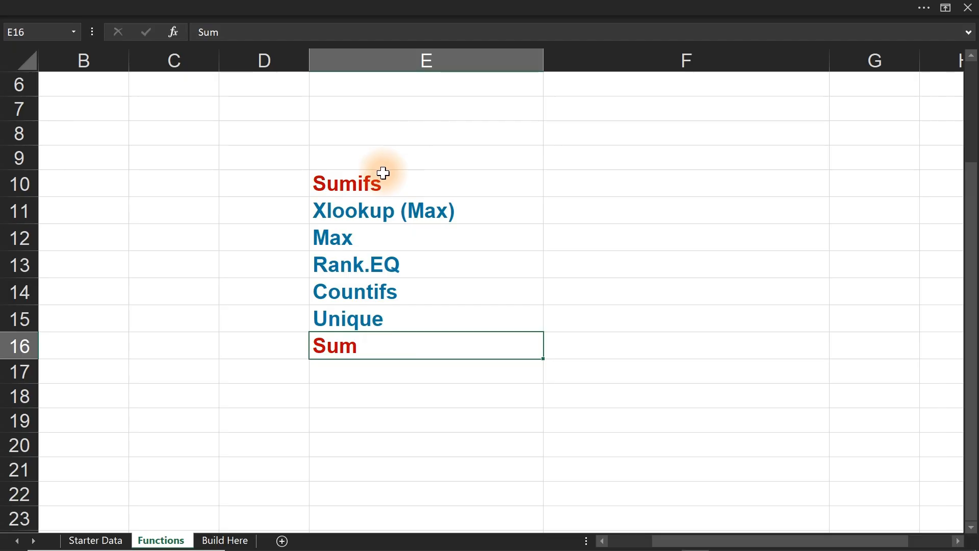
pyautogui.click(352, 185)
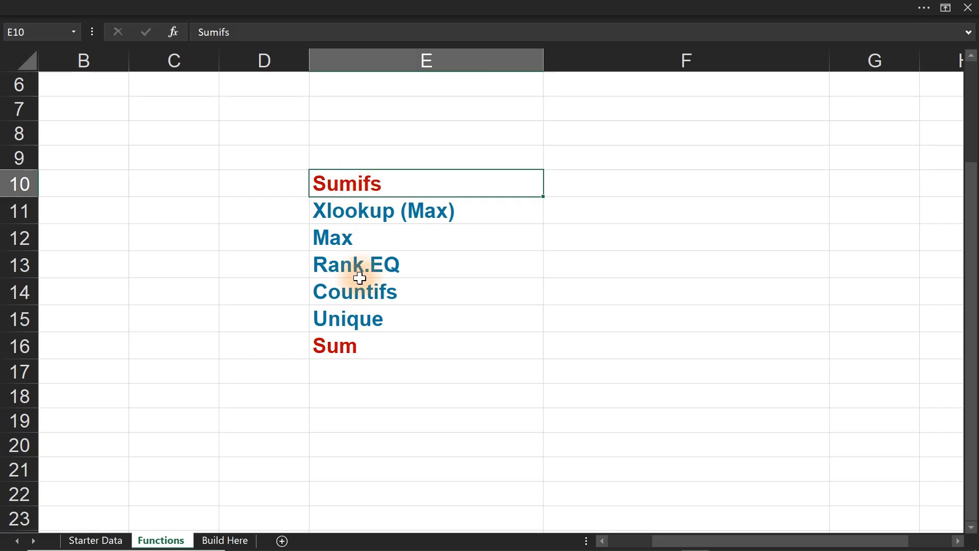
pyautogui.click(371, 348)
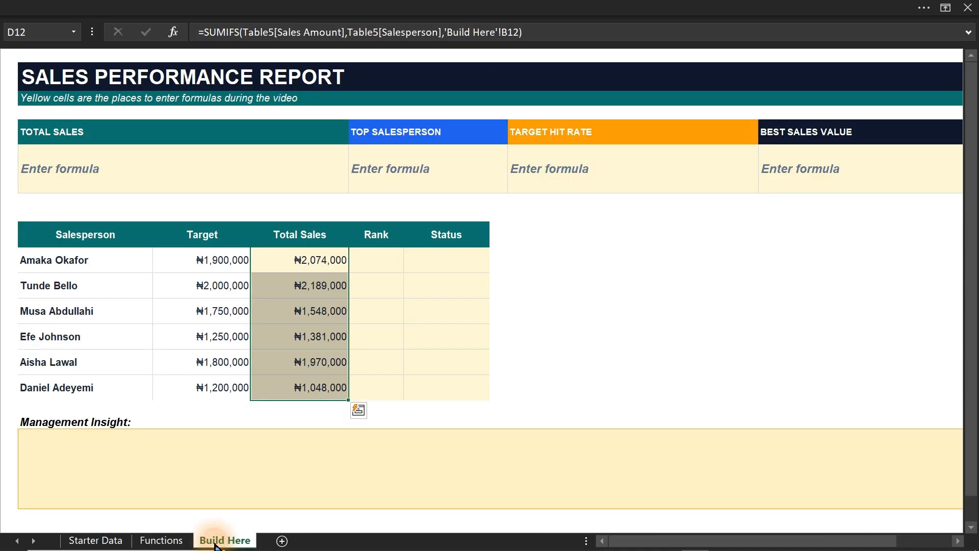
# Enter =SUM(D12:D17) in the Total Sales KPI cell B7 on the Build Here sheet.
pyautogui.click(211, 540)
pyautogui.click(132, 162)
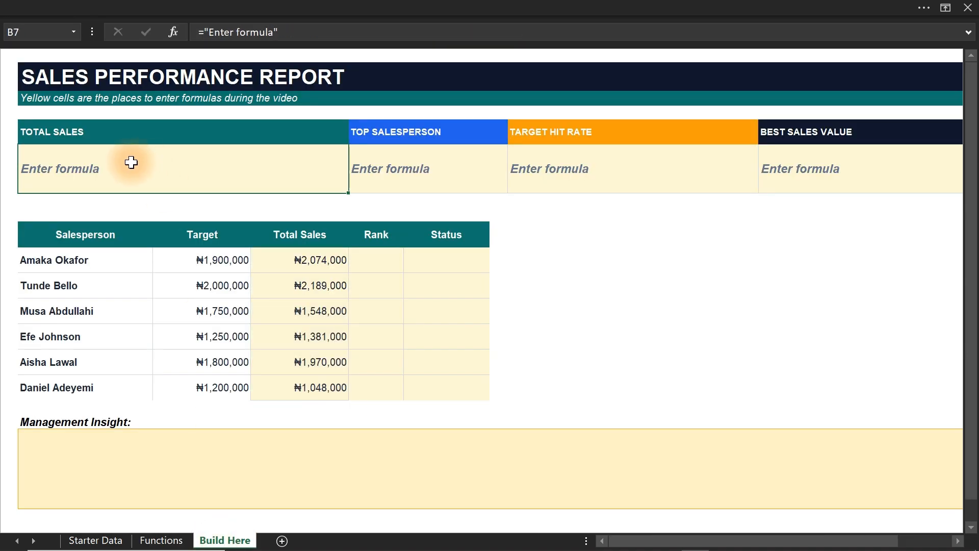
pyautogui.write('=')
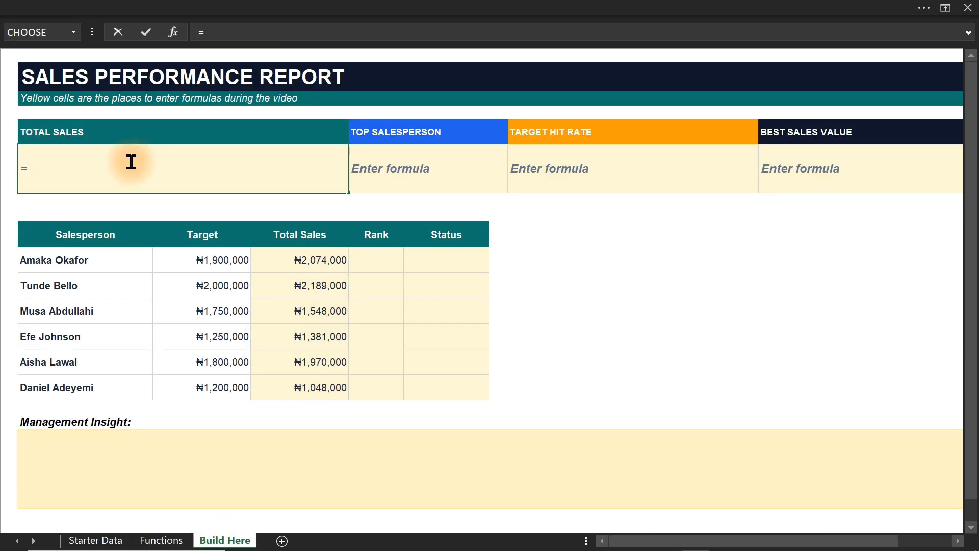
pyautogui.write('sum (')
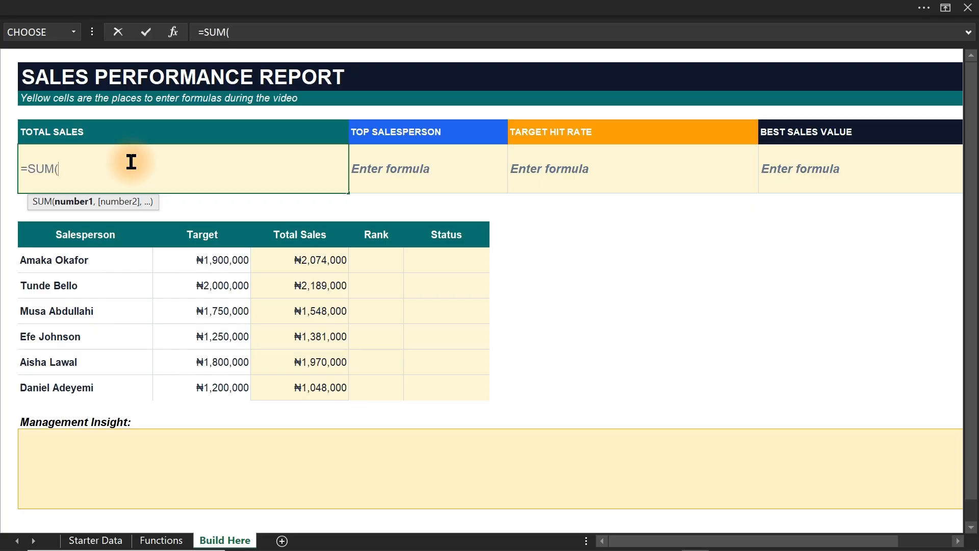
pyautogui.moveTo(323, 261); pyautogui.dragTo(307, 390)
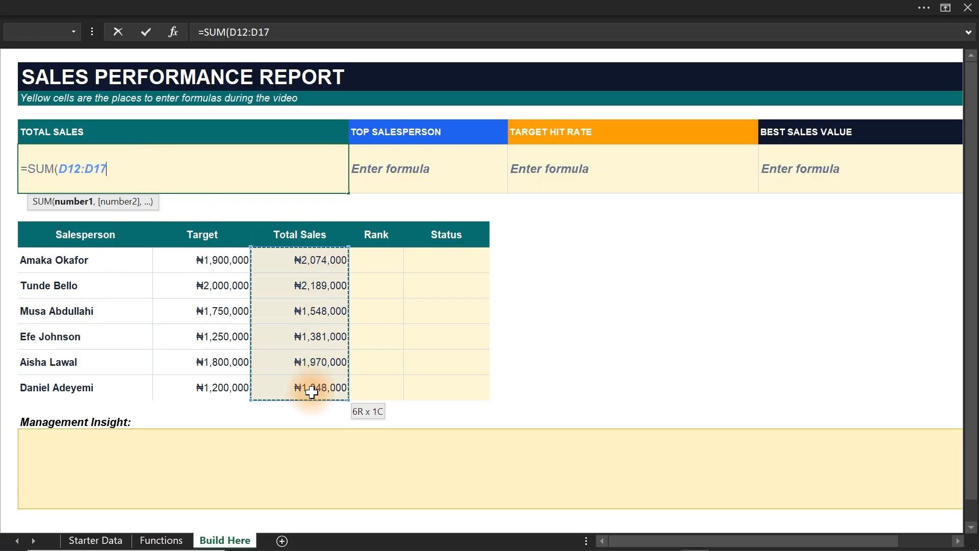
pyautogui.press('Return')
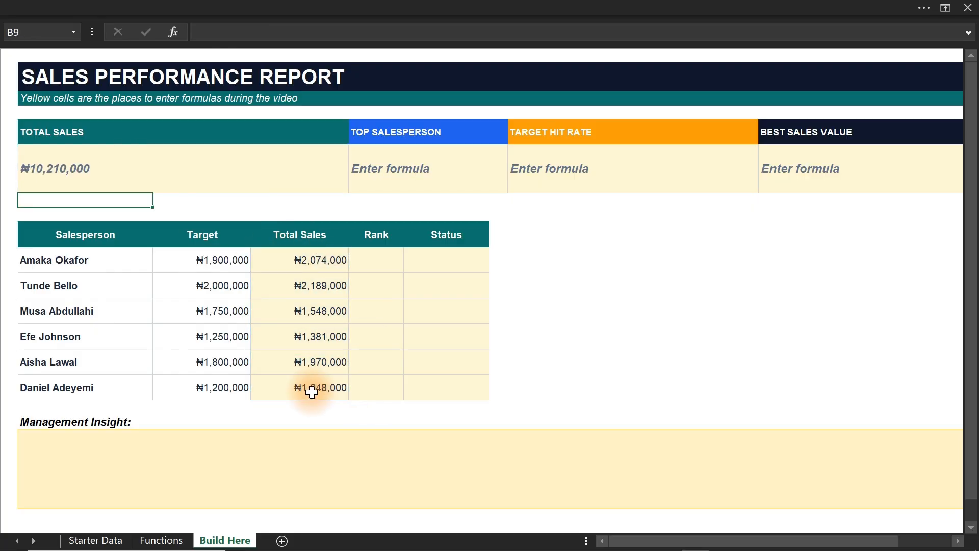
pyautogui.click(135, 168)
pyautogui.doubleClick(136, 168)
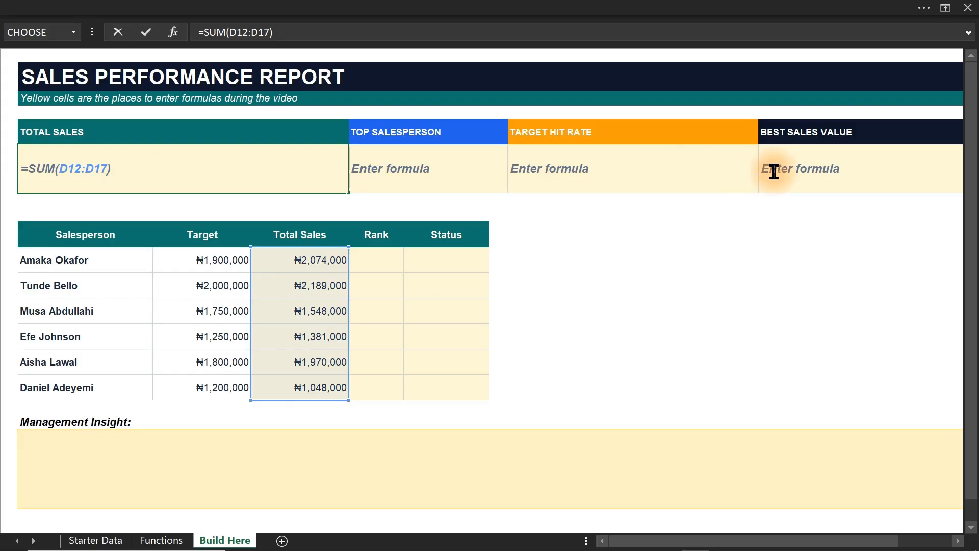
pyautogui.click(545, 240)
# Increase the font size of the four KPI value cells, from Total Sales through Best Sales Value, by three increments.
pyautogui.click(135, 174)
pyautogui.moveTo(134, 174); pyautogui.dragTo(793, 171)
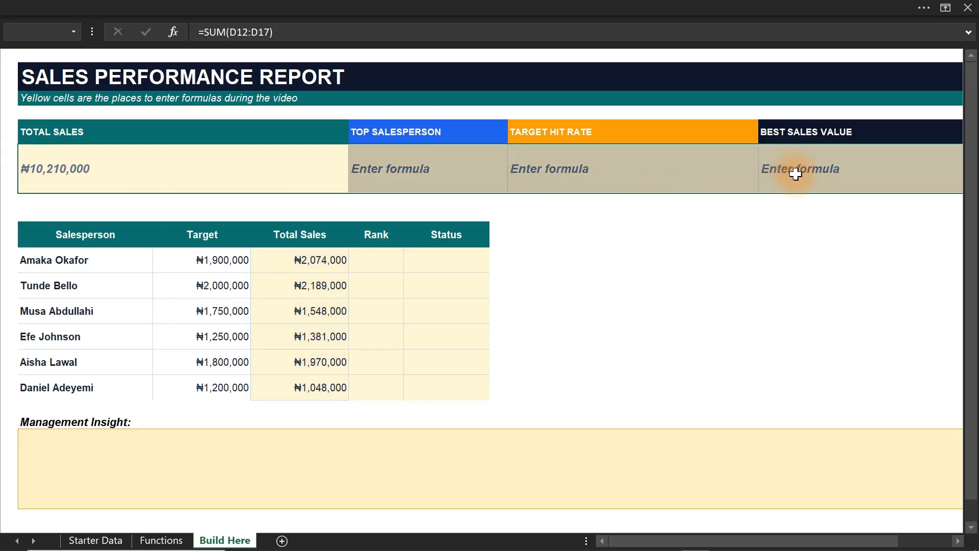
pyautogui.click(98, 5)
pyautogui.click(207, 70)
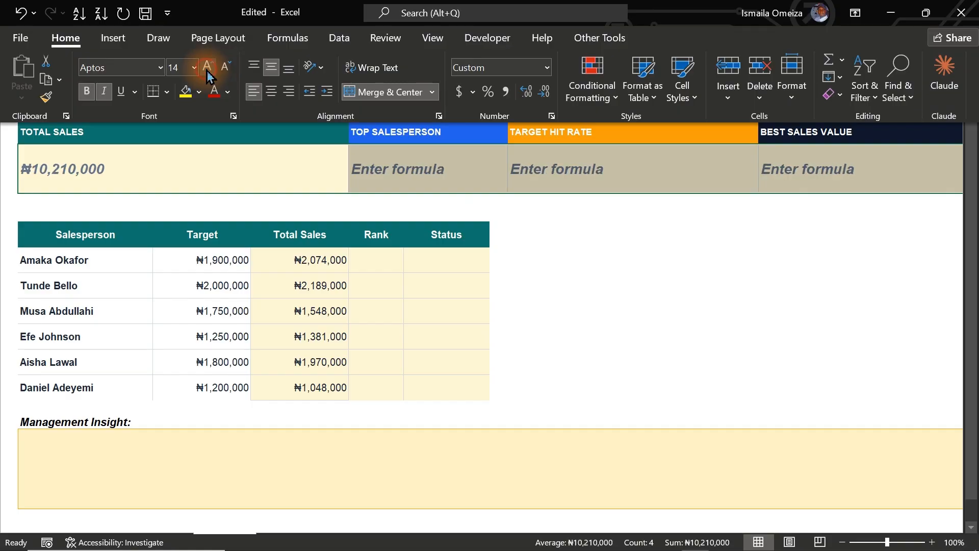
pyautogui.click(208, 71)
pyautogui.click(208, 71)
pyautogui.click(207, 71)
pyautogui.click(591, 278)
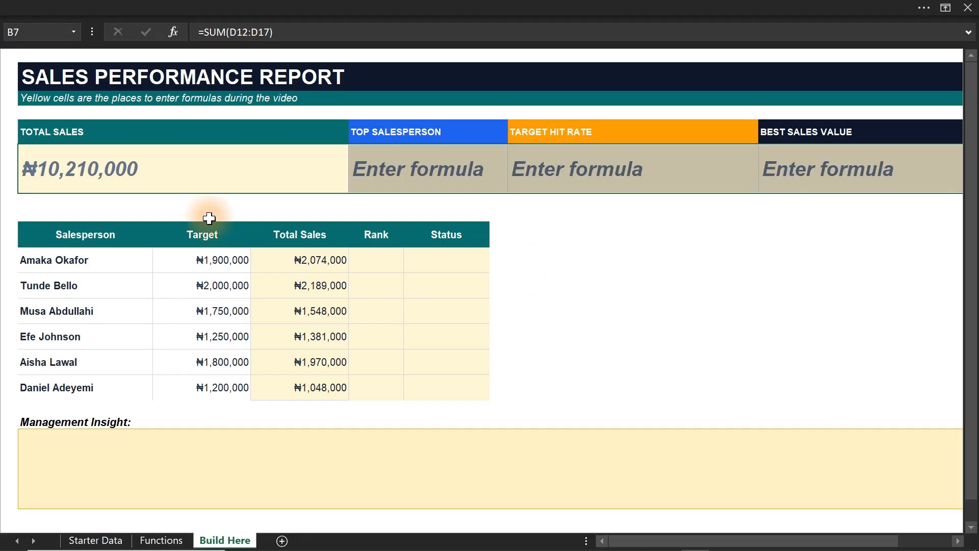
# Color the "Xlookup (Max)" entry in E11 of the Functions sheet with the same red font as "Sumifs".
pyautogui.click(406, 168)
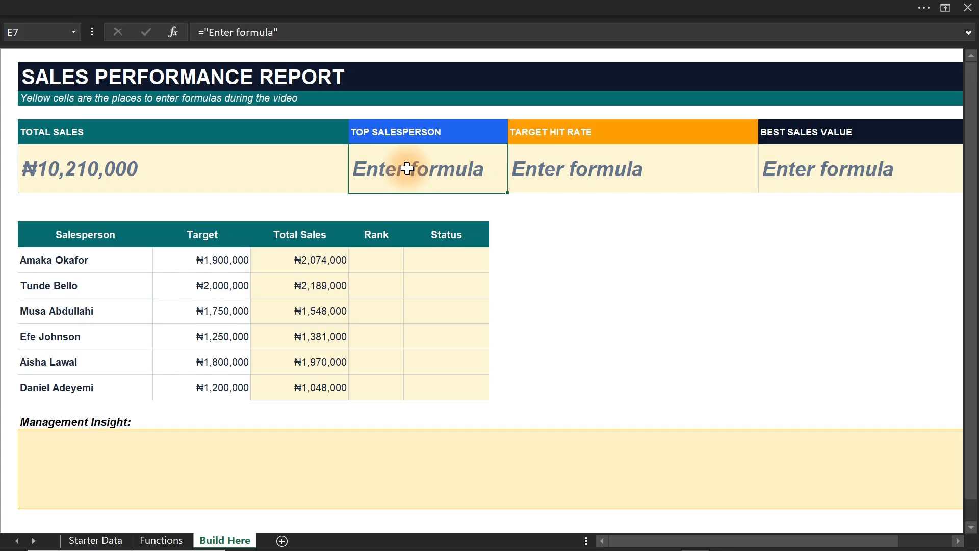
pyautogui.click(159, 541)
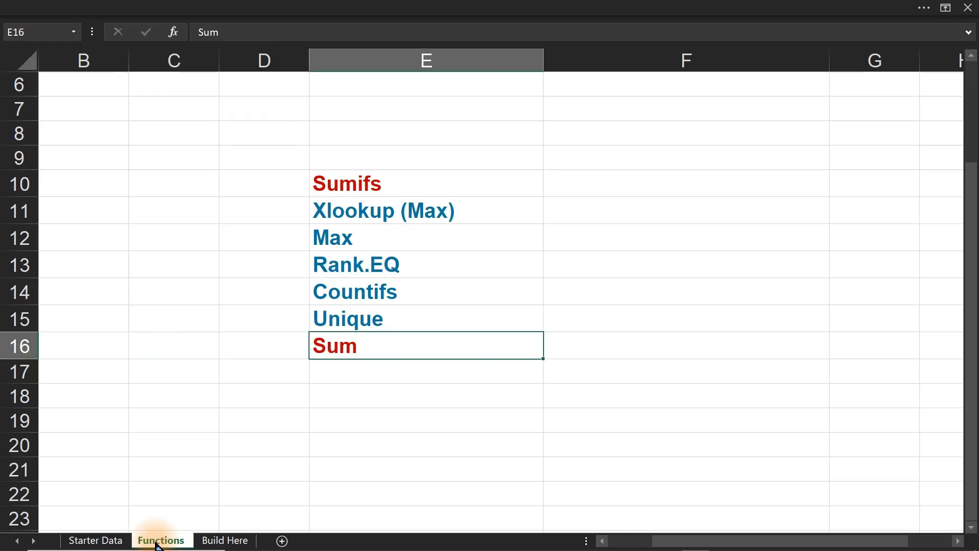
pyautogui.click(331, 210)
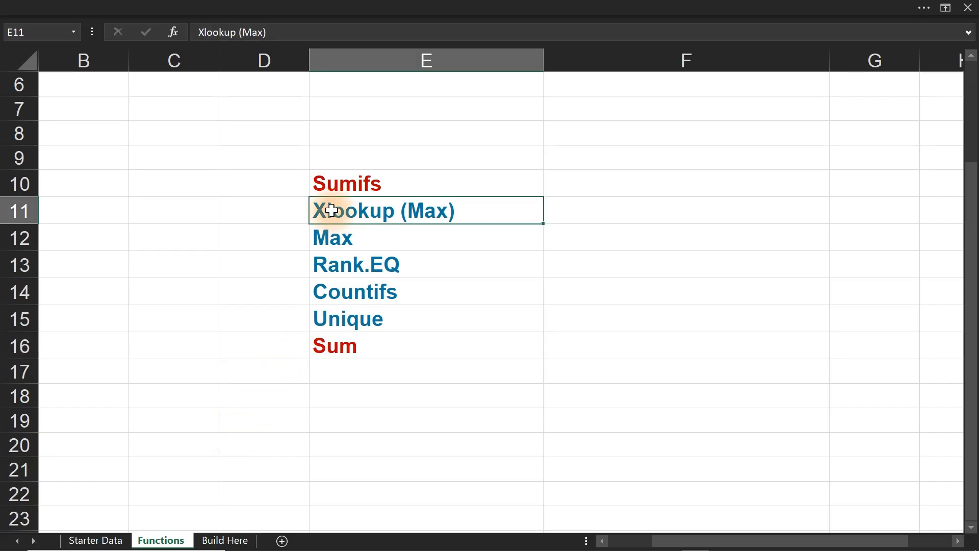
pyautogui.click(148, 2)
pyautogui.click(214, 92)
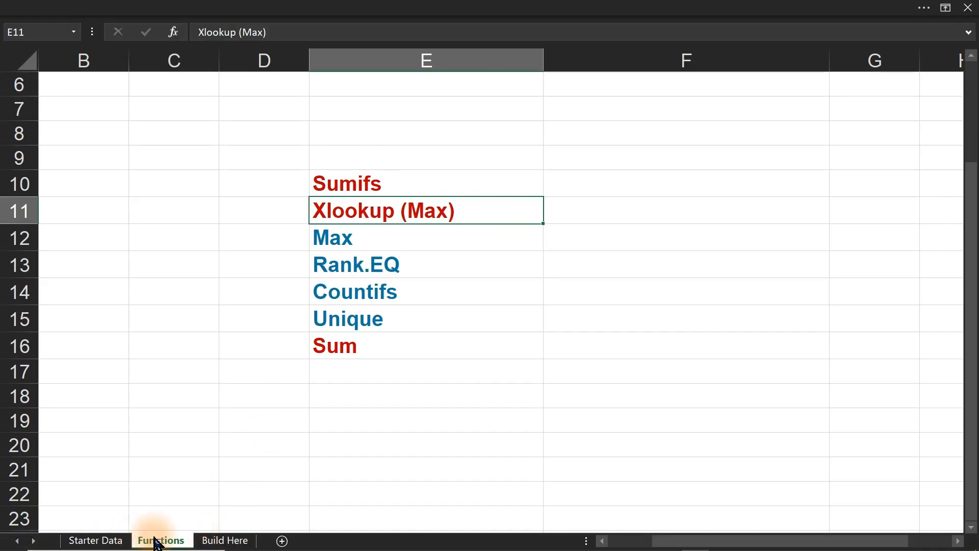
# Add a helper MAX formula over the Total Sales column in cell I12 of the Build Here sheet.
pyautogui.click(219, 540)
pyautogui.click(573, 259)
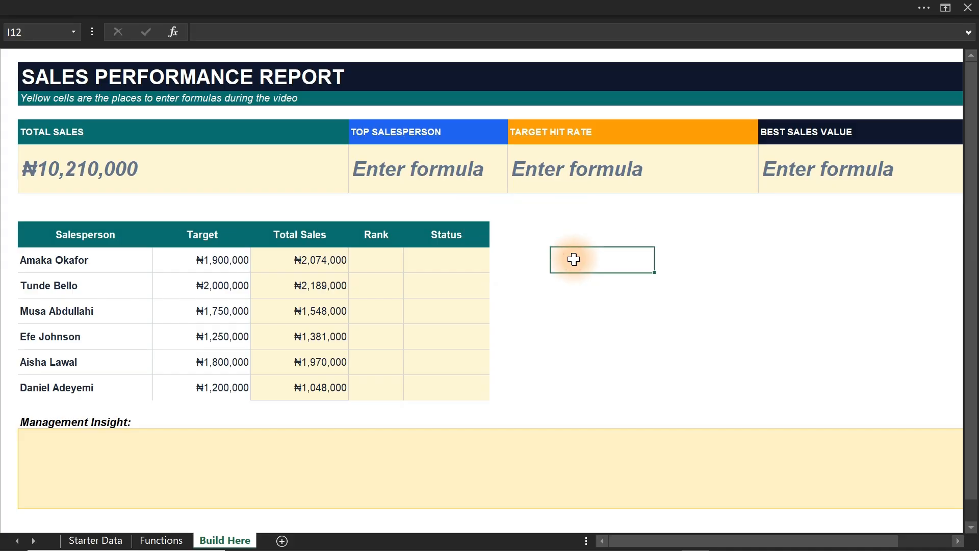
pyautogui.write('=max')
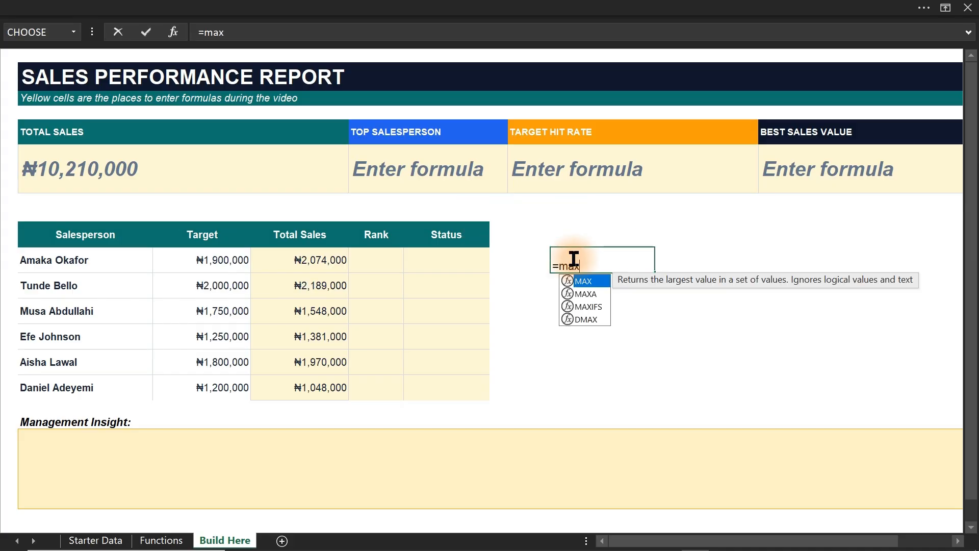
pyautogui.press('Tab')
pyautogui.moveTo(323, 258); pyautogui.dragTo(319, 376)
pyautogui.press('Return')
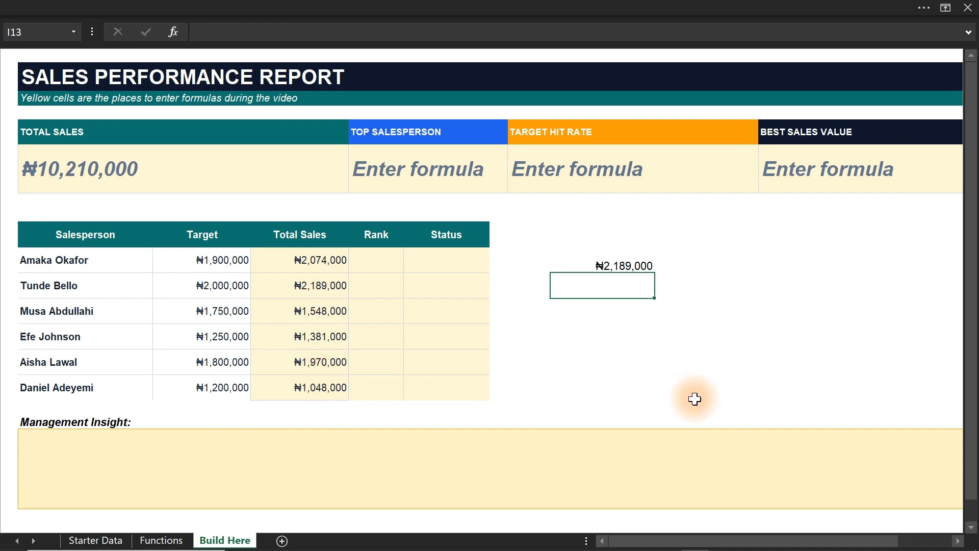
# Add "Index & Match" to the list on the Functions sheet in cell E17.
pyautogui.click(165, 540)
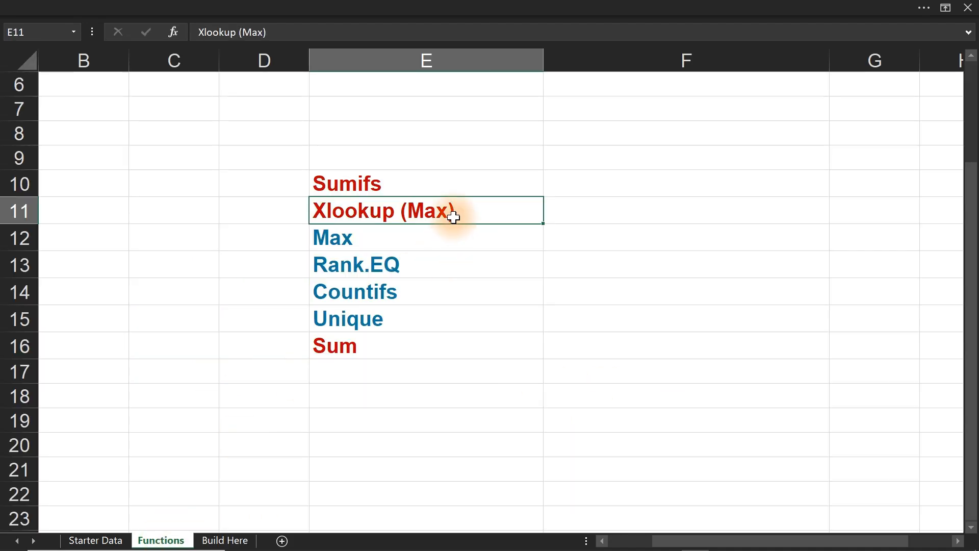
pyautogui.click(365, 375)
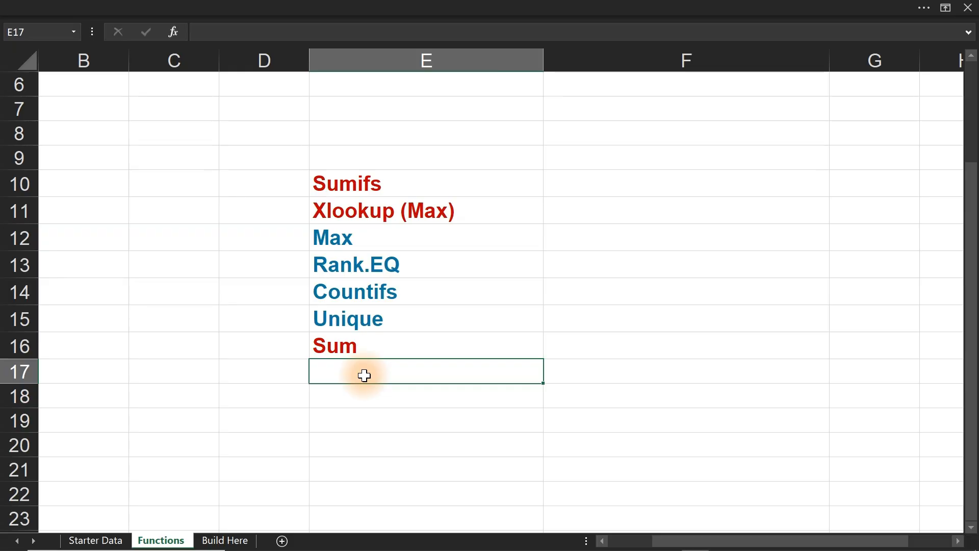
pyautogui.write('Index')
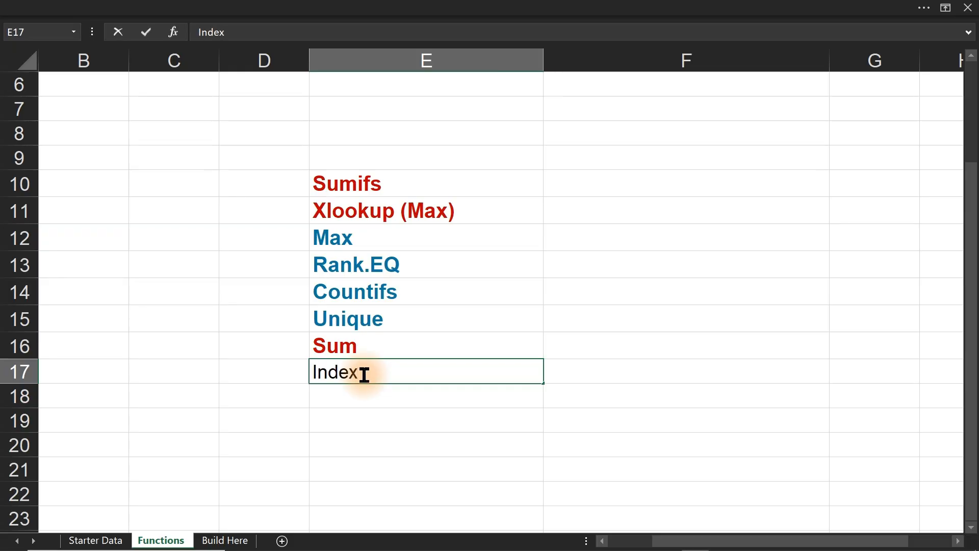
pyautogui.write(' & Mact')
pyautogui.press('BackSpace')
pyautogui.write('ch')
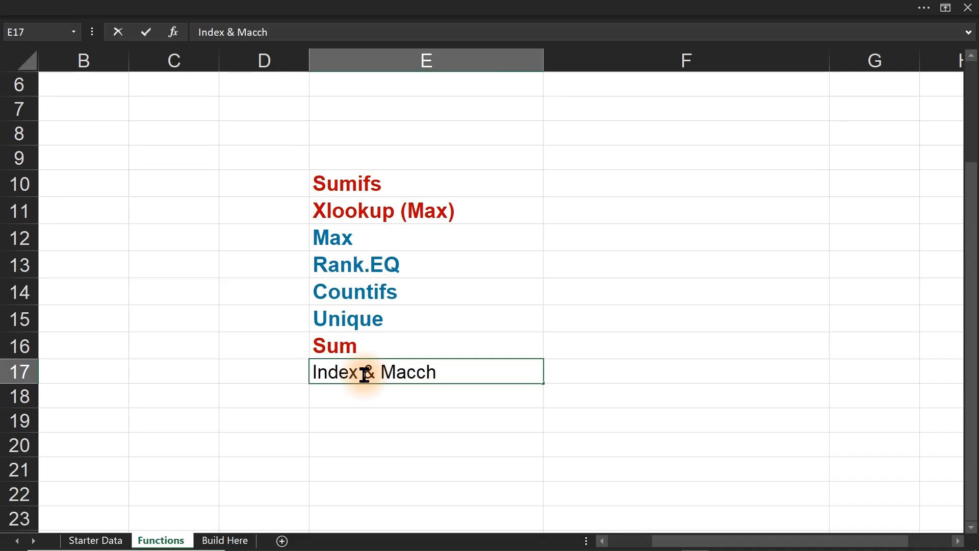
pyautogui.press('BackSpace')
pyautogui.press('BackSpace')
pyautogui.press('BackSpace')
pyautogui.write('tch')
pyautogui.press('Return')
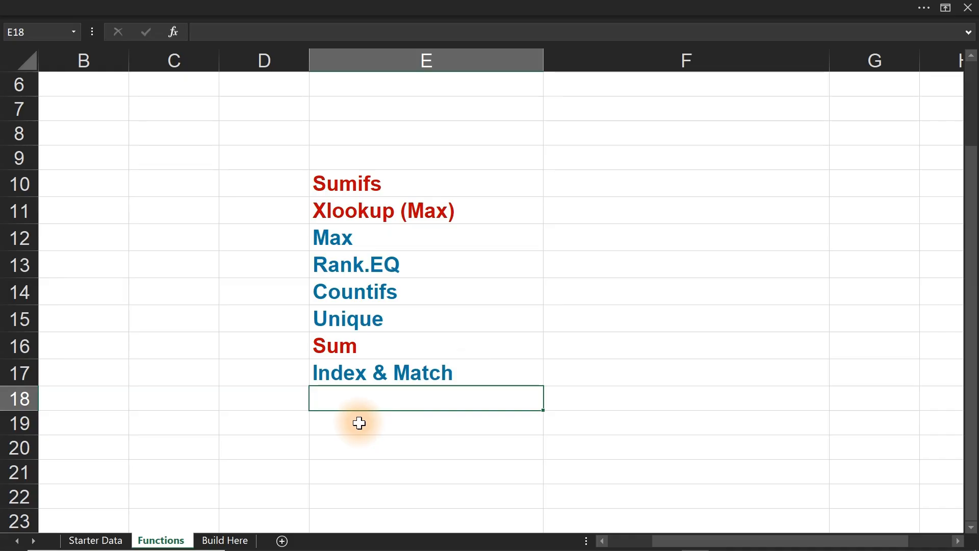
# Compare the maximum in I12 on Build Here with the salesperson names and their total sales to identify the matching row.
pyautogui.click(213, 539)
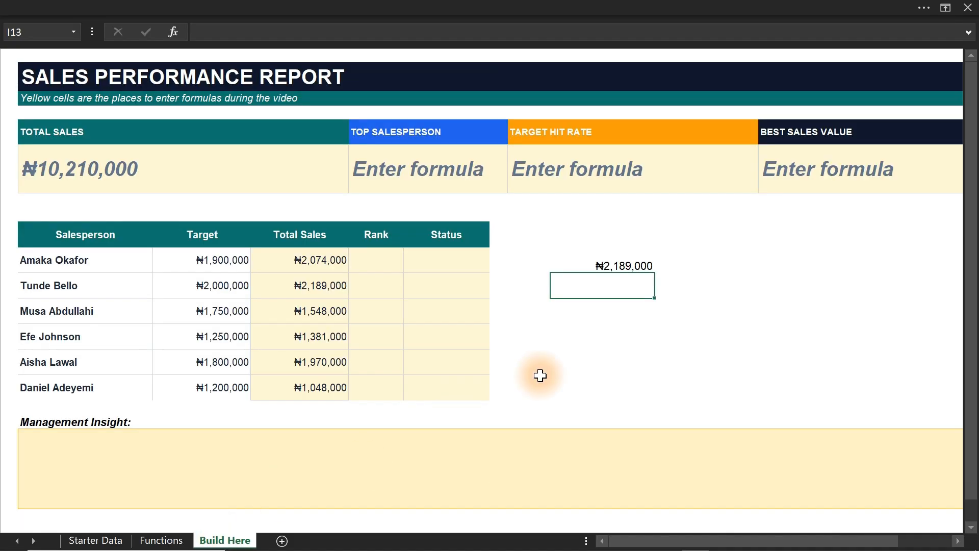
pyautogui.click(623, 266)
pyautogui.click(604, 297)
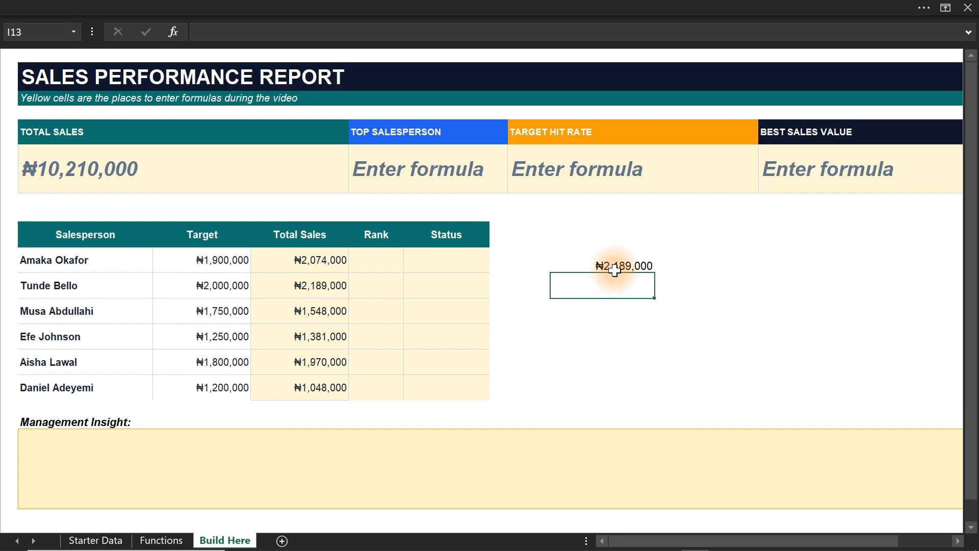
pyautogui.moveTo(65, 259); pyautogui.dragTo(64, 383)
pyautogui.click(293, 261)
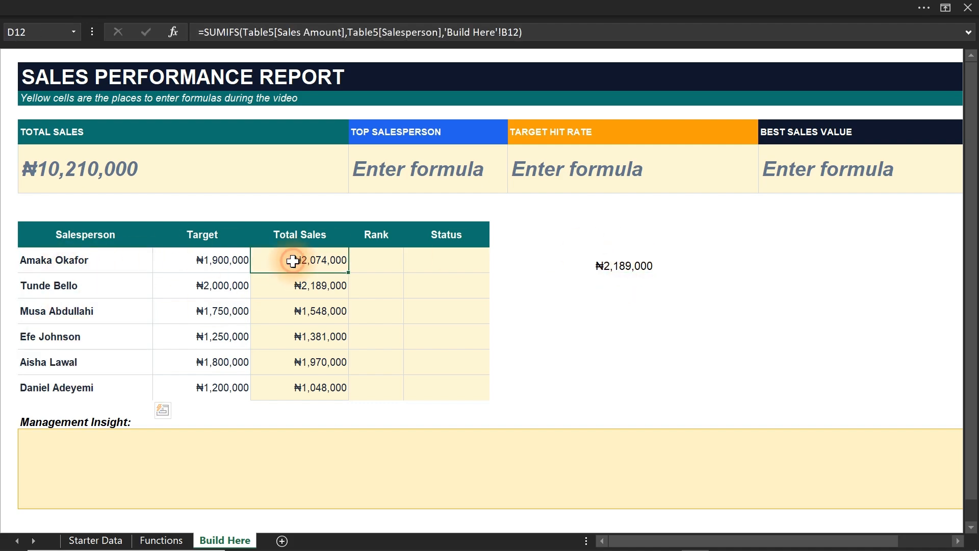
pyautogui.moveTo(293, 260); pyautogui.dragTo(302, 378)
pyautogui.click(75, 283)
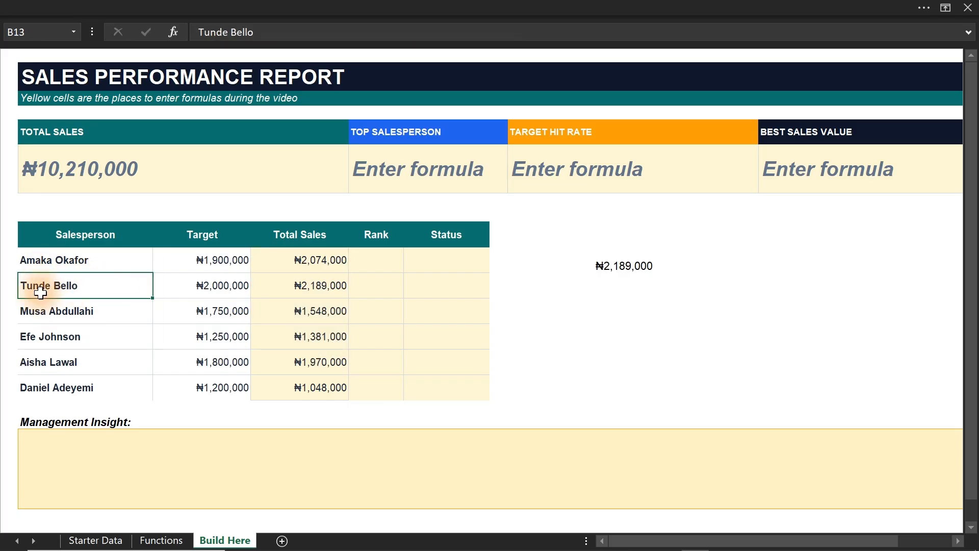
pyautogui.moveTo(90, 284); pyautogui.dragTo(334, 278)
# Label the helper cells below the maximum with "Match" in I13 and "Index" in I14.
pyautogui.click(627, 286)
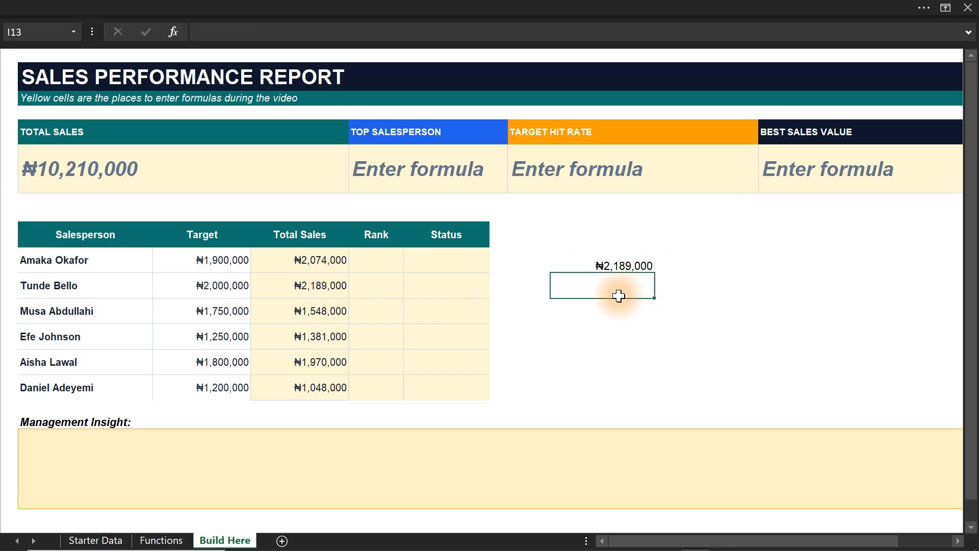
pyautogui.write('Ind')
pyautogui.write('Match')
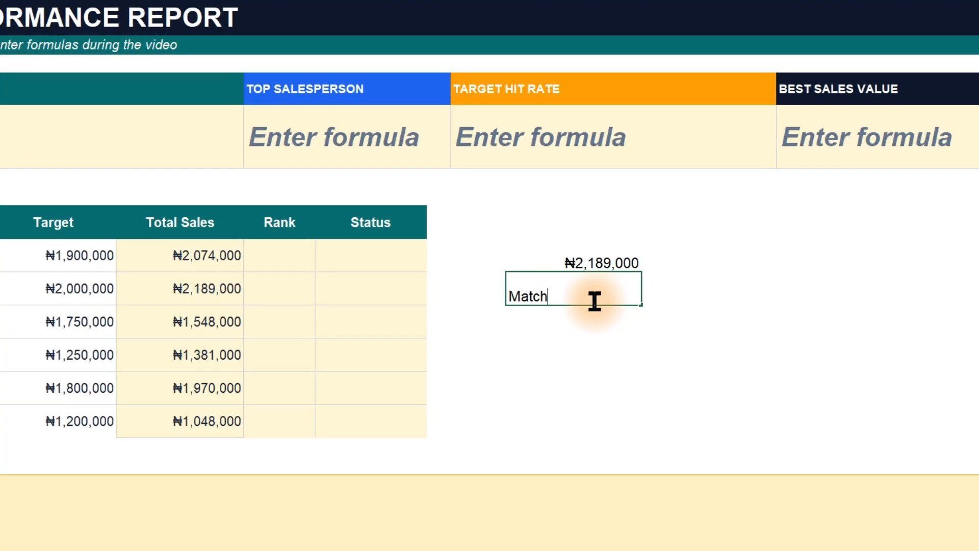
pyautogui.press('Return')
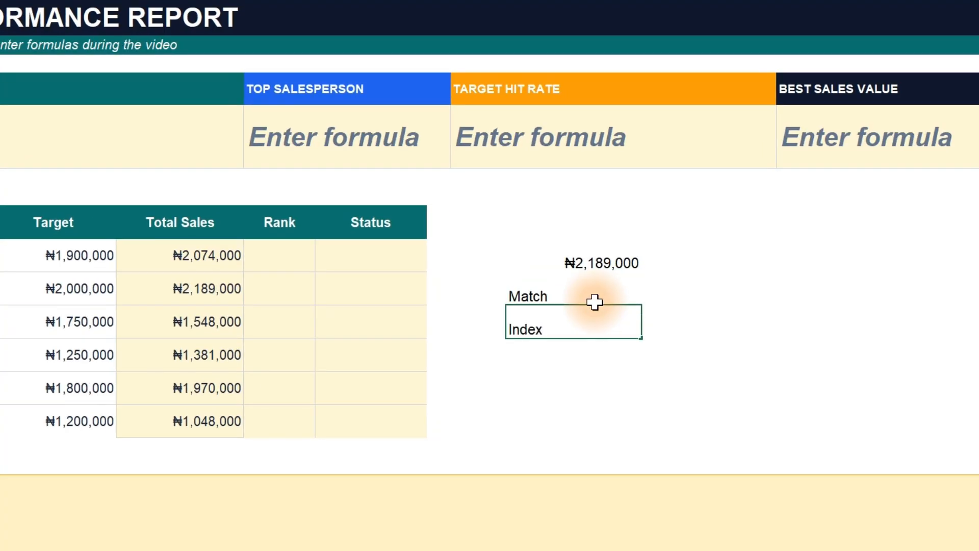
pyautogui.press('Return')
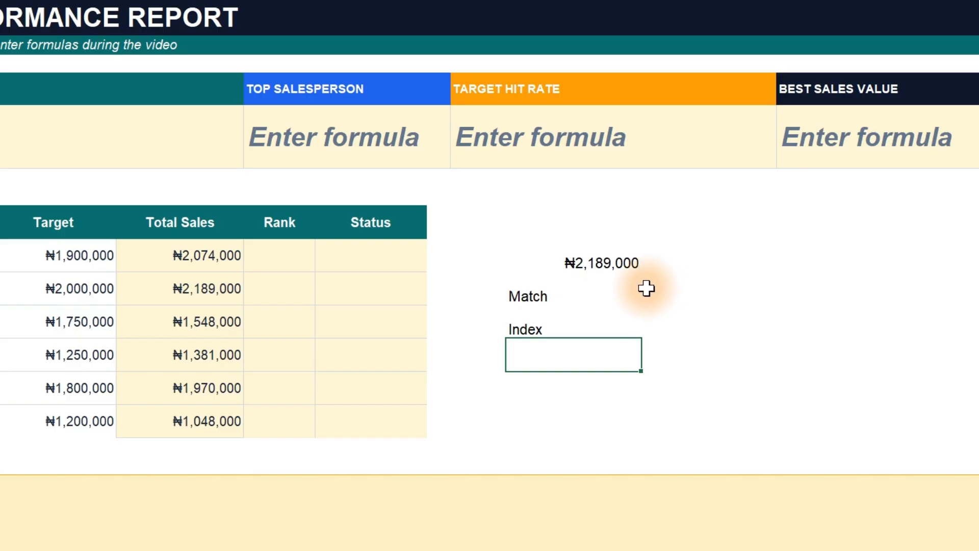
# Enter a MATCH formula in J13 that finds the exact-match position of I12 within the Total Sales range D12:D17.
pyautogui.click(646, 289)
pyautogui.doubleClick(583, 292)
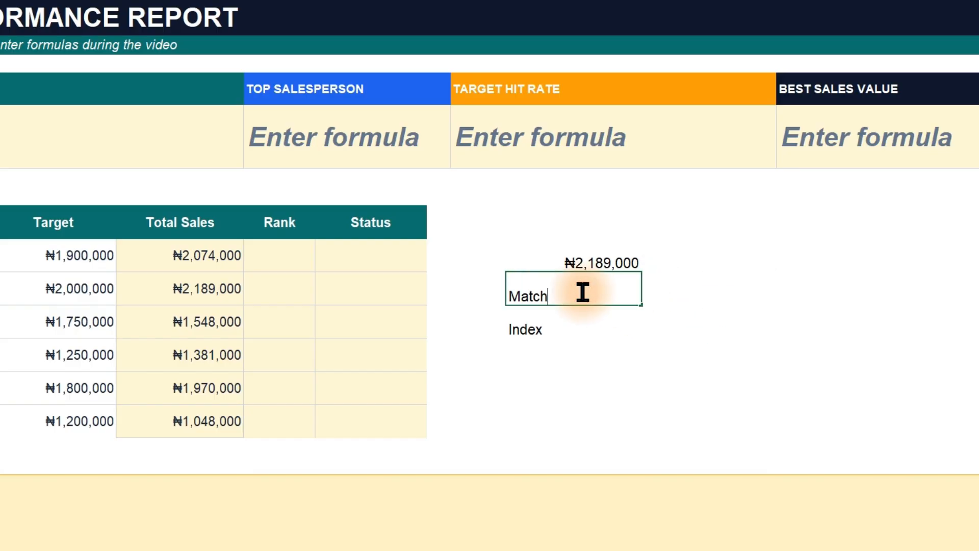
pyautogui.click(590, 321)
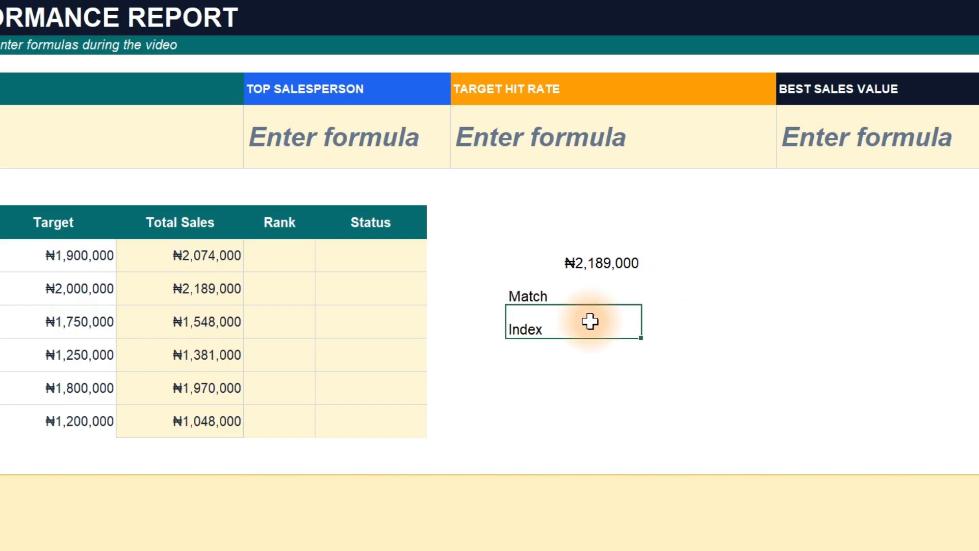
pyautogui.press('Up')
pyautogui.press('Right')
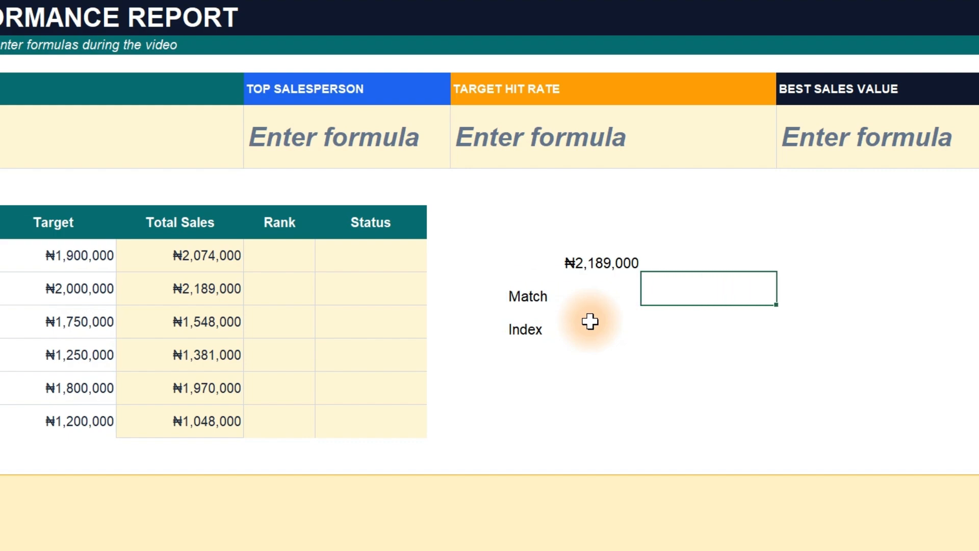
pyautogui.write('=mat')
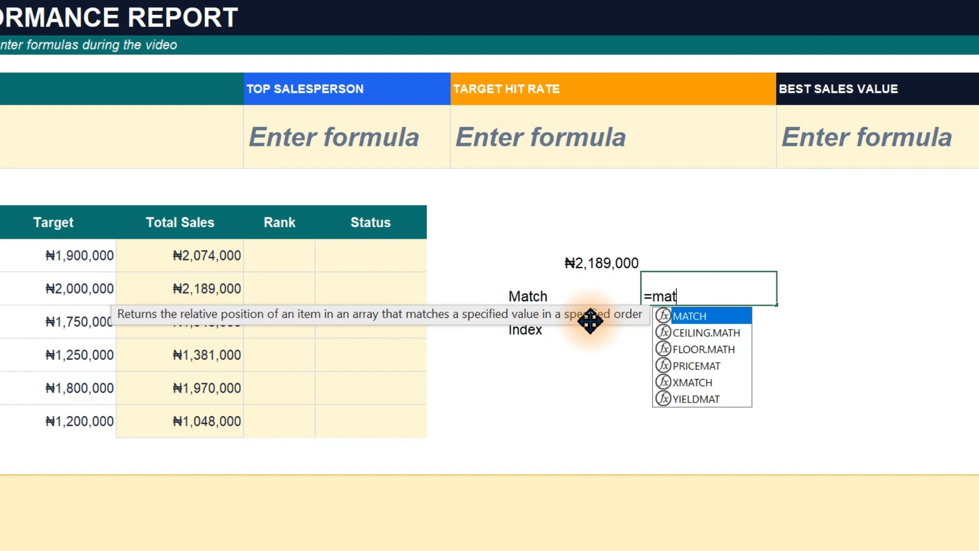
pyautogui.press('Tab')
pyautogui.click(596, 262)
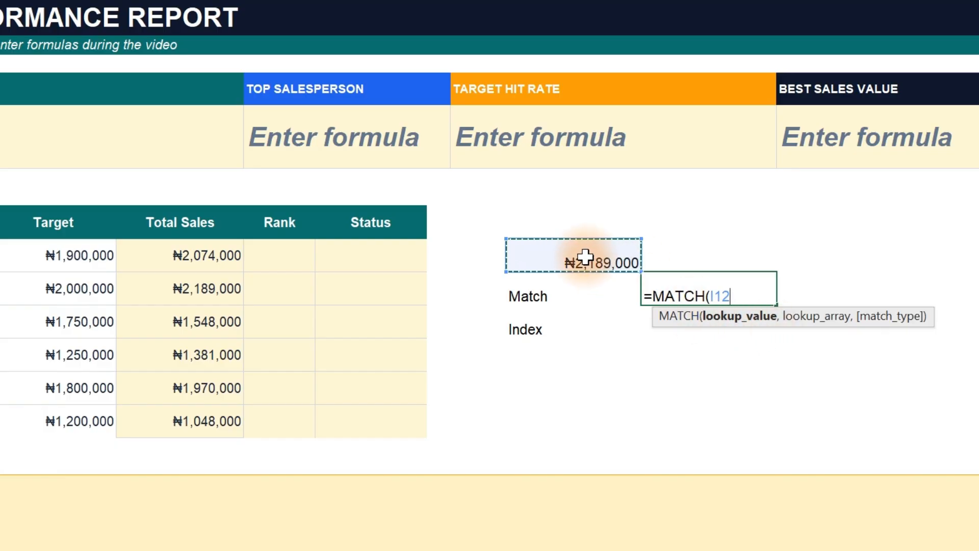
pyautogui.write(',')
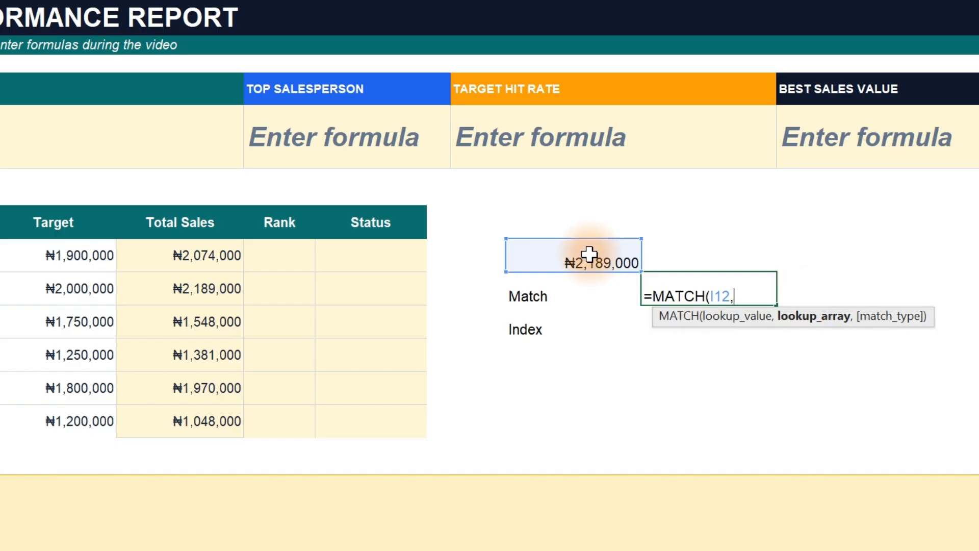
pyautogui.moveTo(199, 255); pyautogui.dragTo(195, 422)
pyautogui.write(',')
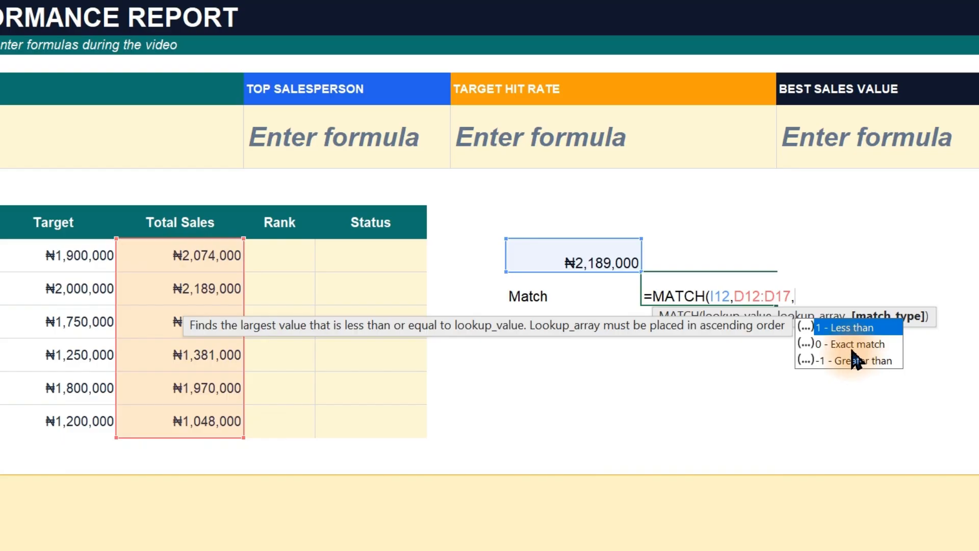
pyautogui.write('0)')
pyautogui.press('Return')
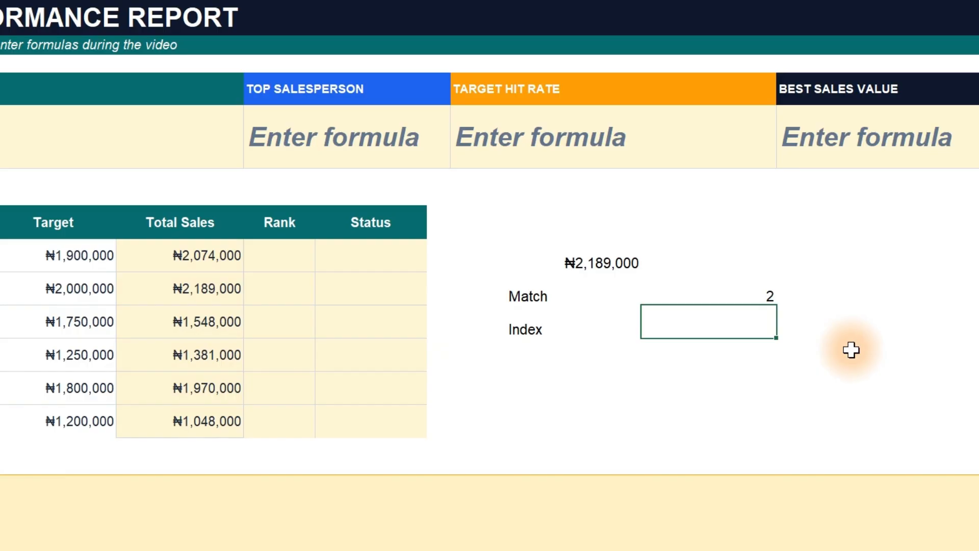
# Enter an INDEX formula in J14 that returns the salesperson from B12:B17 using the row number in J13.
pyautogui.click(602, 263)
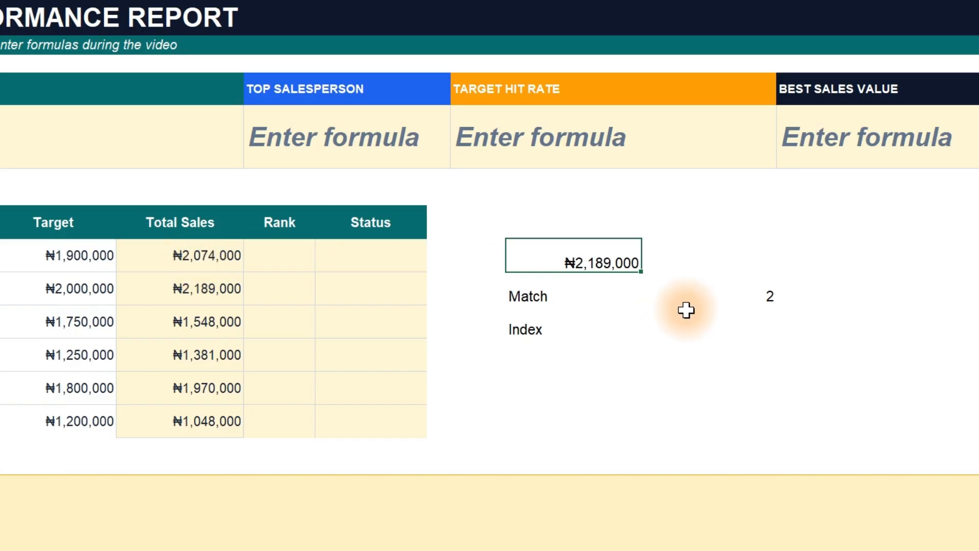
pyautogui.click(728, 296)
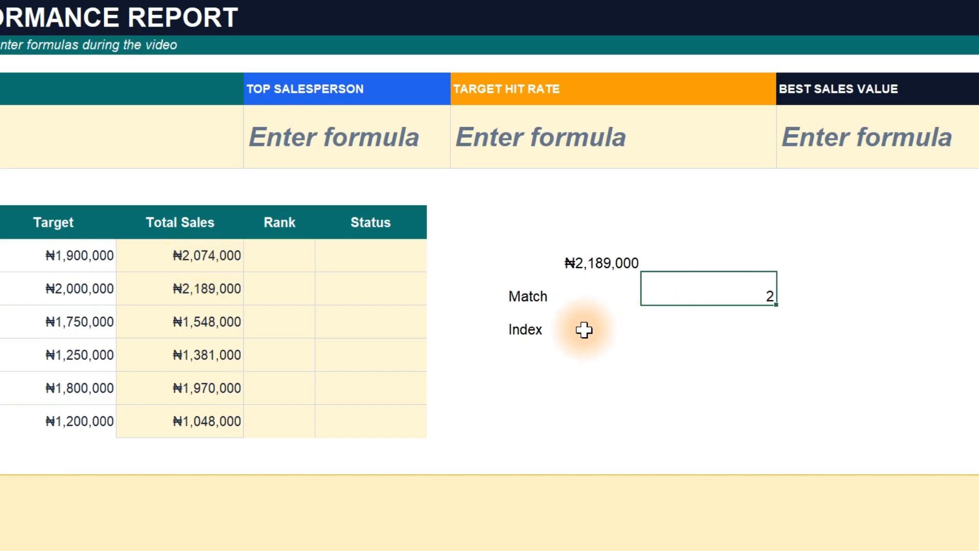
pyautogui.click(695, 330)
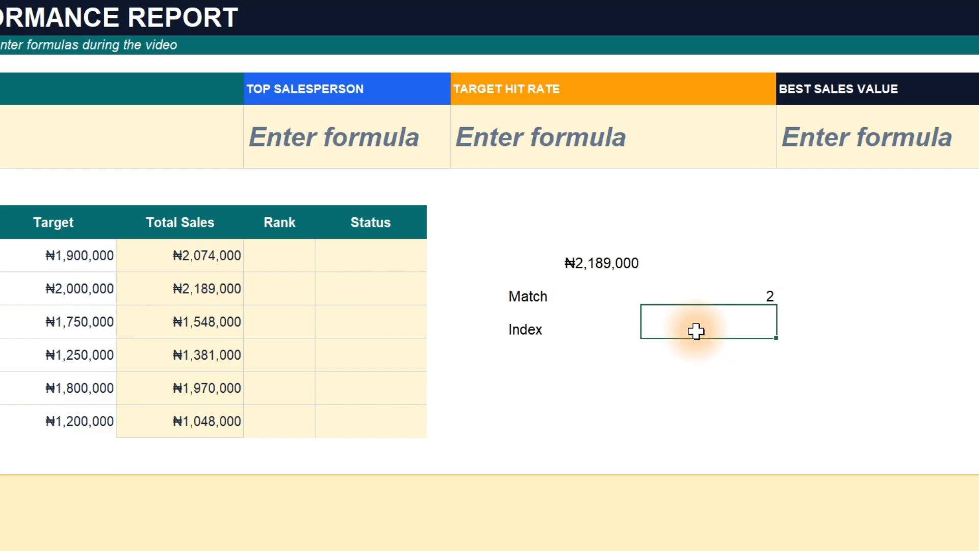
pyautogui.write('=ind')
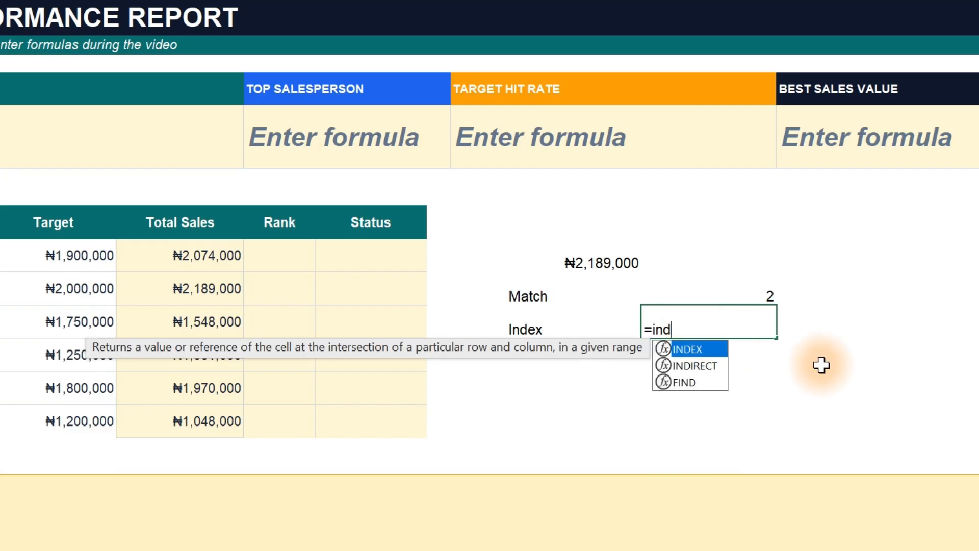
pyautogui.press('Tab')
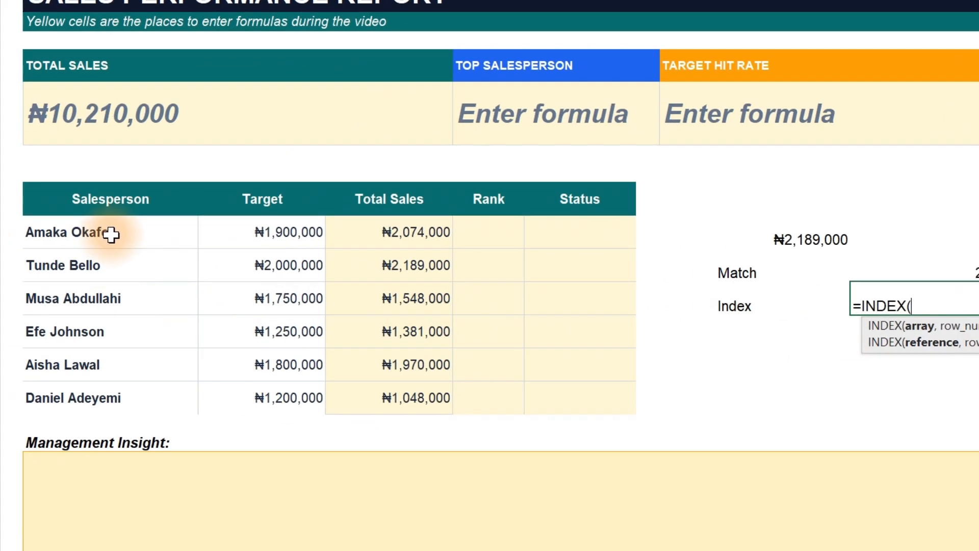
pyautogui.moveTo(105, 235); pyautogui.dragTo(102, 389)
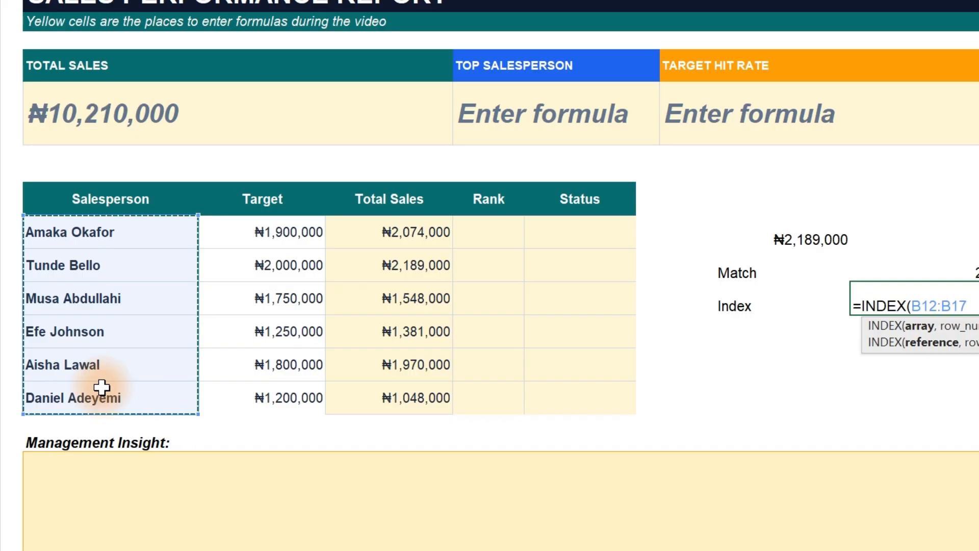
pyautogui.write(',')
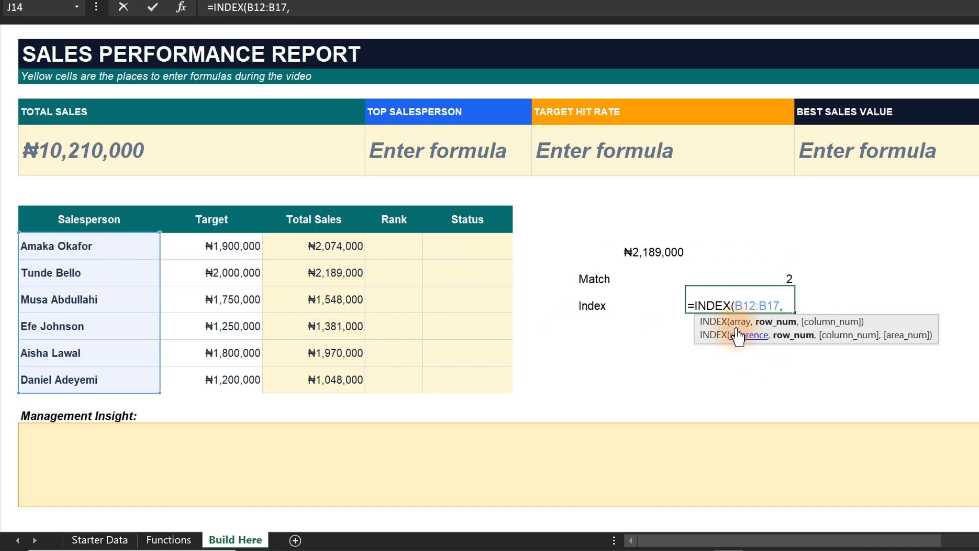
pyautogui.click(777, 270)
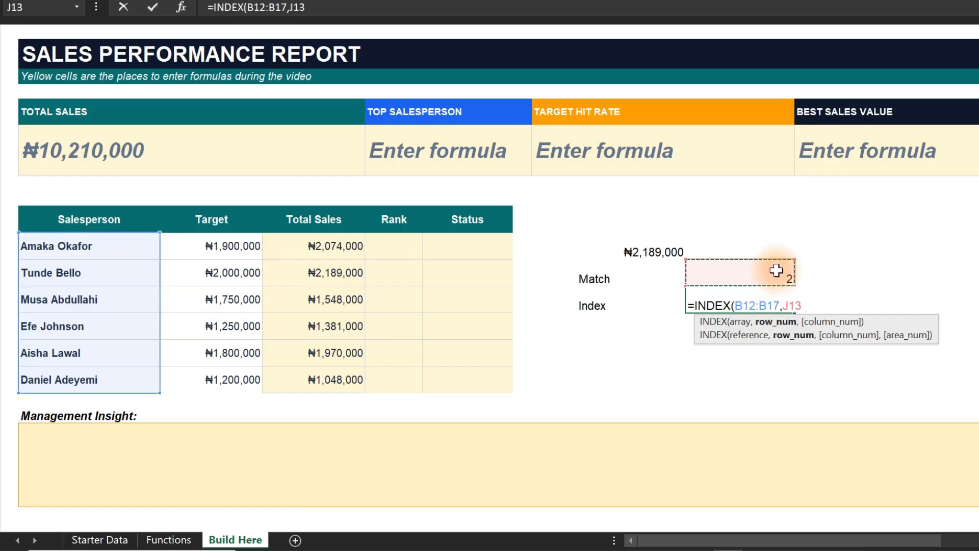
pyautogui.write(')')
pyautogui.press('Return')
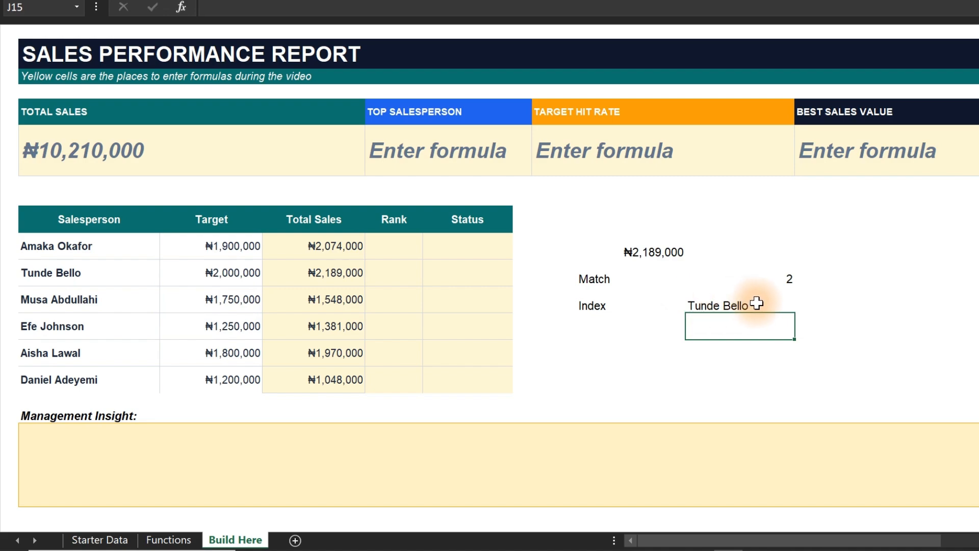
# Combine both lookups in J15 with the formula =INDEX(B12:B17,MATCH(I12,D12:D17,0)).
pyautogui.write('=')
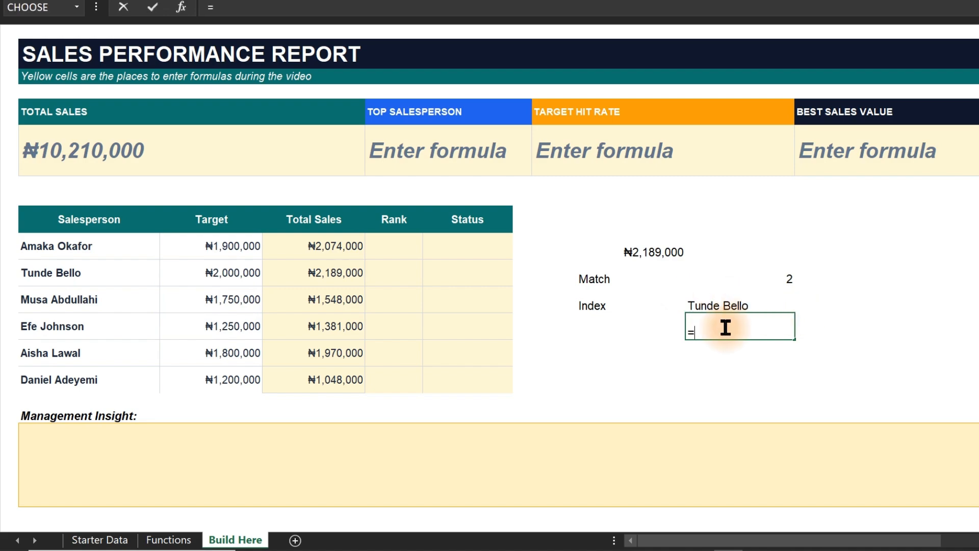
pyautogui.write('ind')
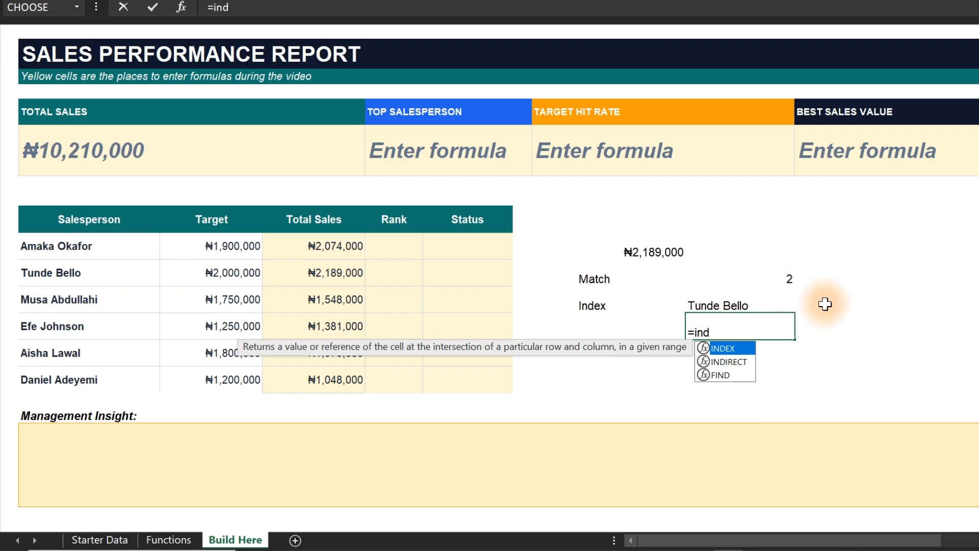
pyautogui.press('Tab')
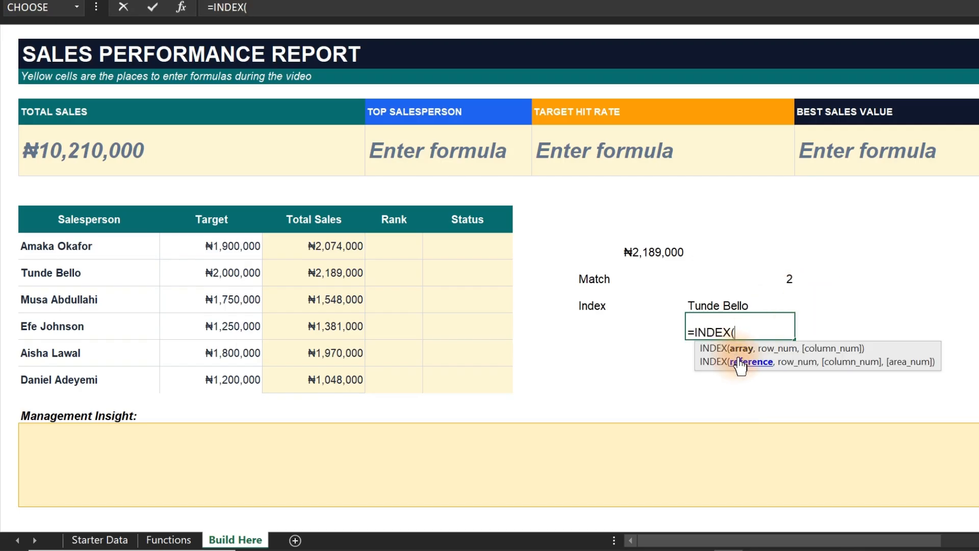
pyautogui.moveTo(65, 245); pyautogui.dragTo(70, 372)
pyautogui.write(',')
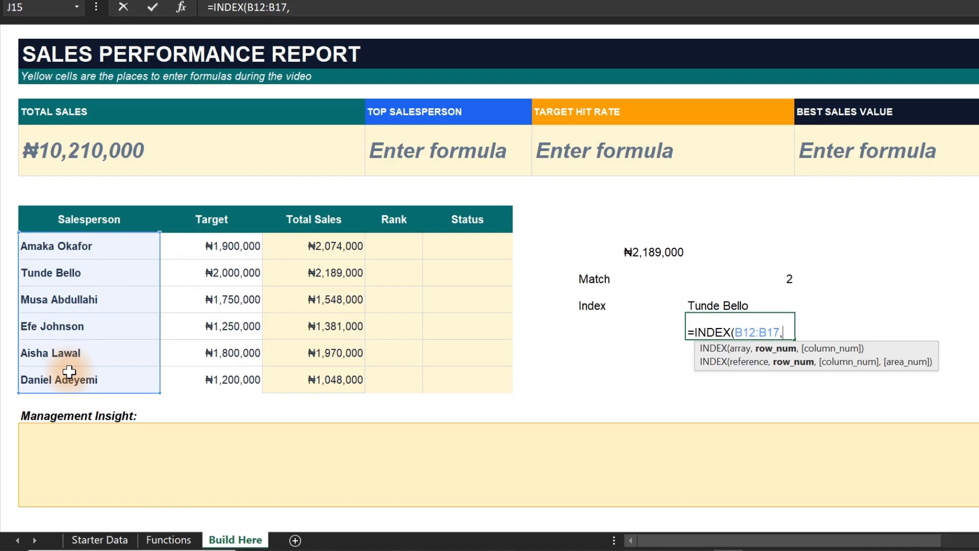
pyautogui.write('mat')
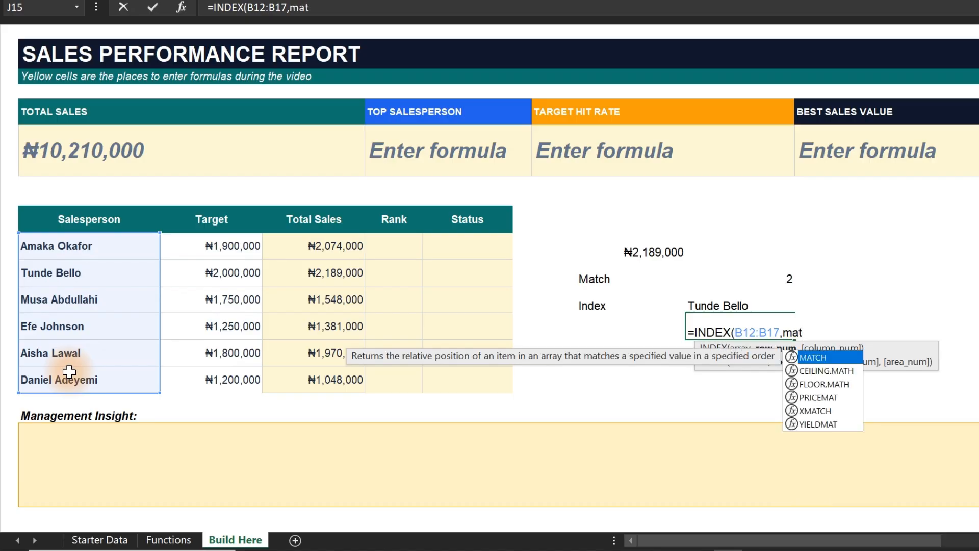
pyautogui.press('Tab')
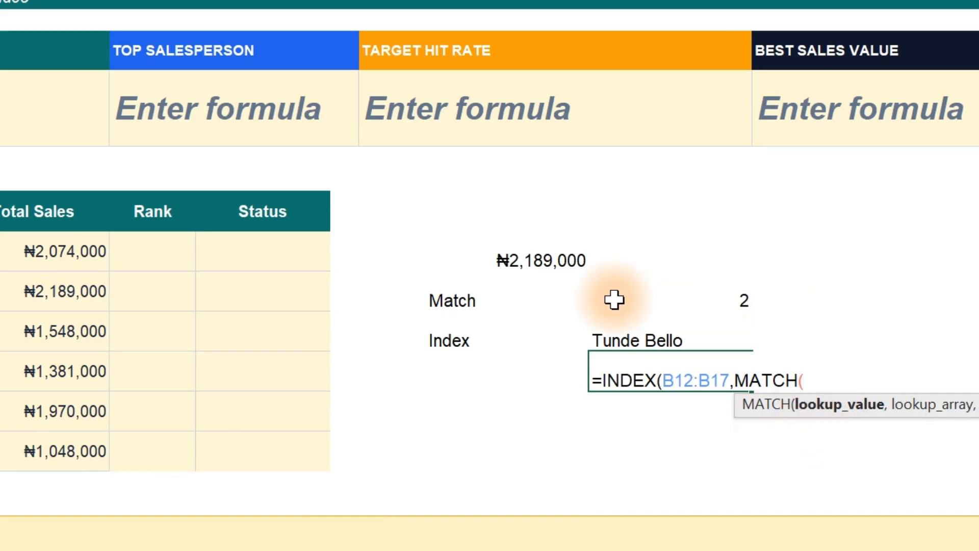
pyautogui.click(525, 257)
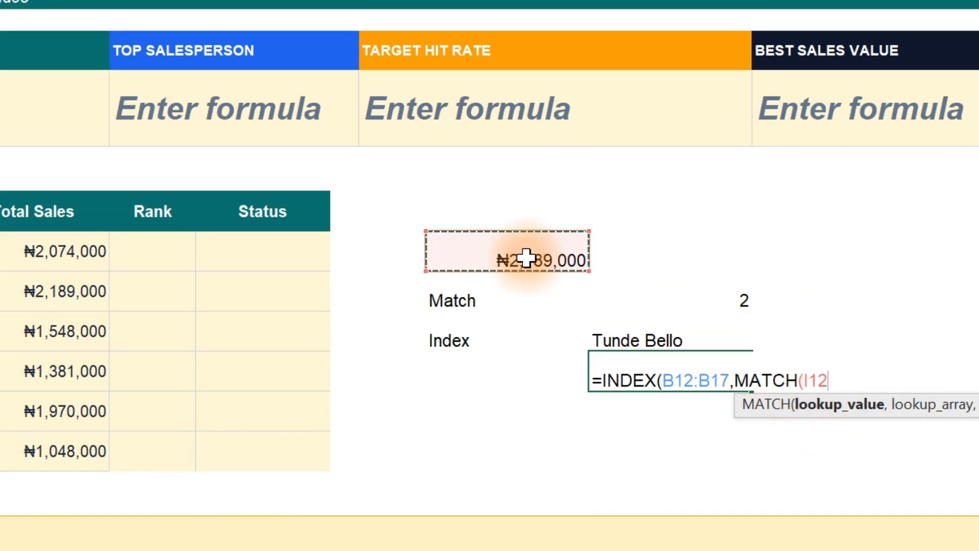
pyautogui.write(',')
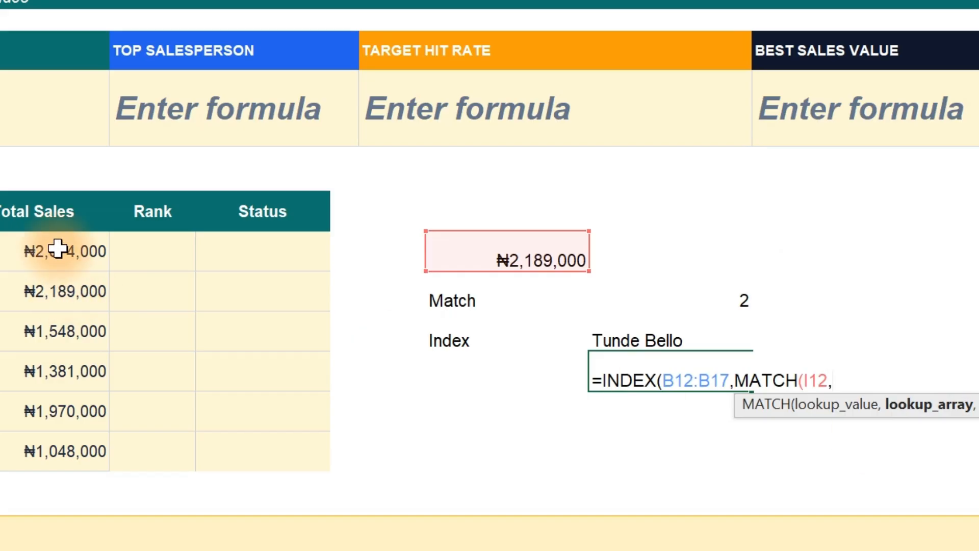
pyautogui.moveTo(57, 249); pyautogui.dragTo(48, 440)
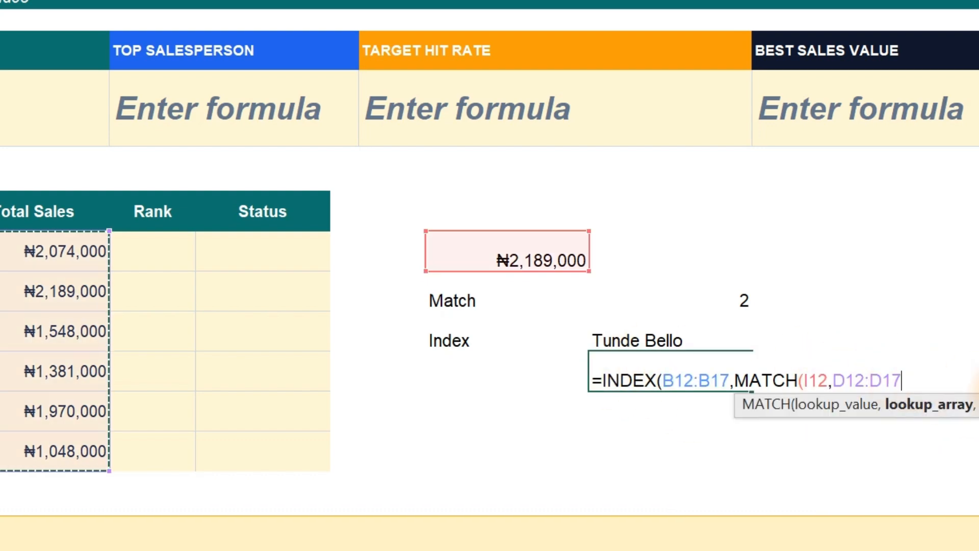
pyautogui.write(',')
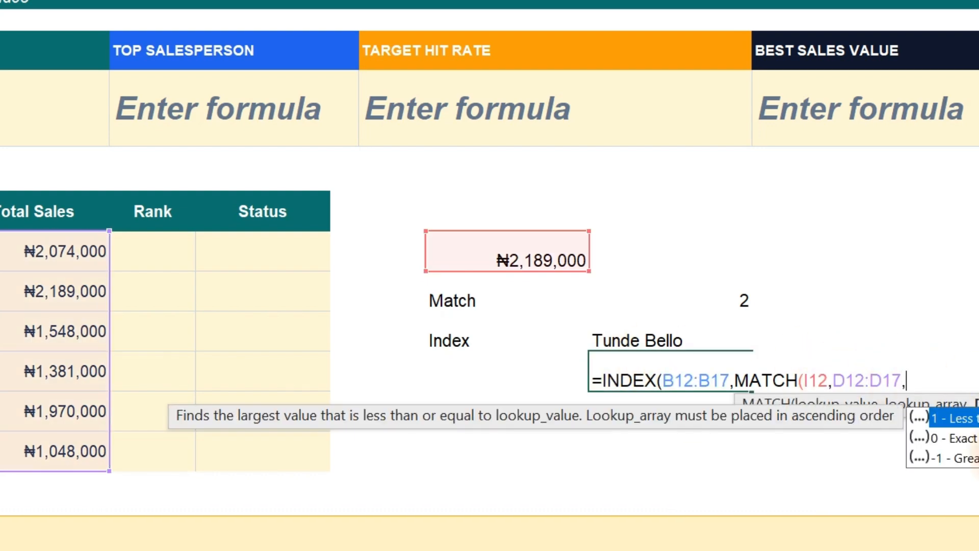
pyautogui.write('0))')
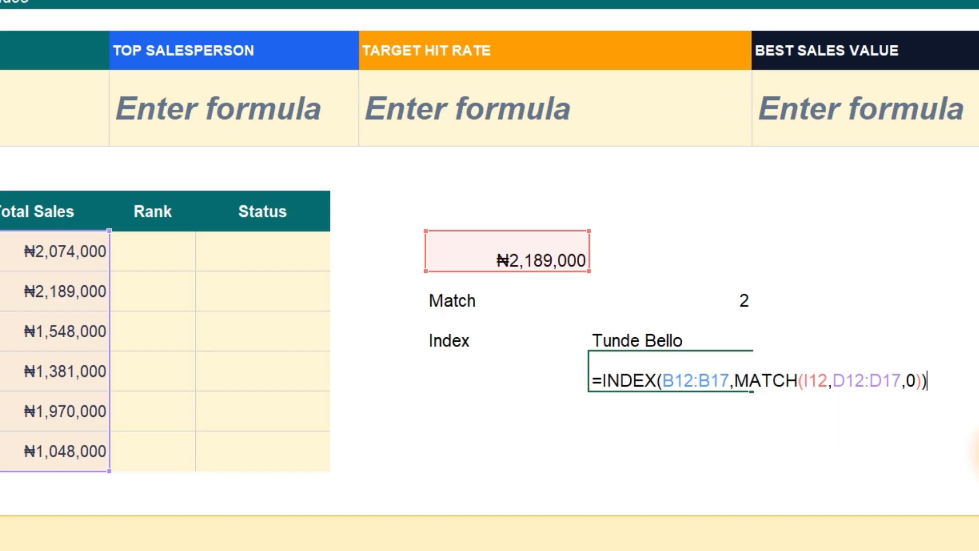
pyautogui.press('Return')
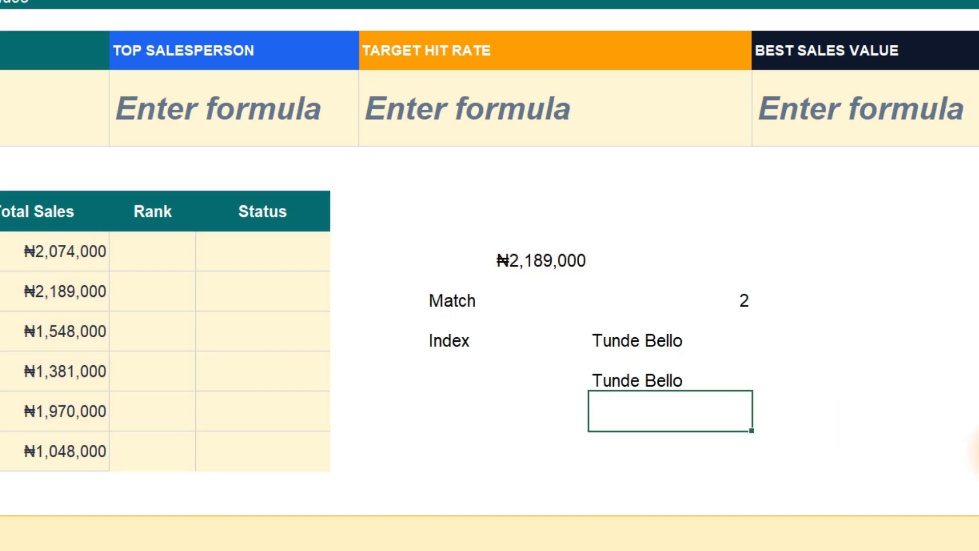
# Compare the combined formula in J15 with the separate Match and Index results, and go to the function list on the Functions sheet.
pyautogui.click(727, 298)
pyautogui.click(651, 339)
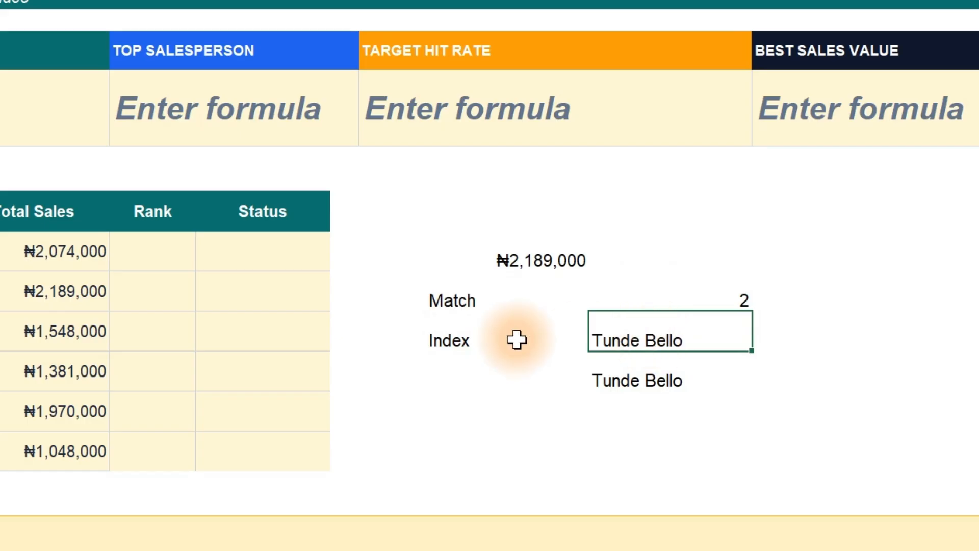
pyautogui.click(623, 378)
pyautogui.doubleClick(624, 375)
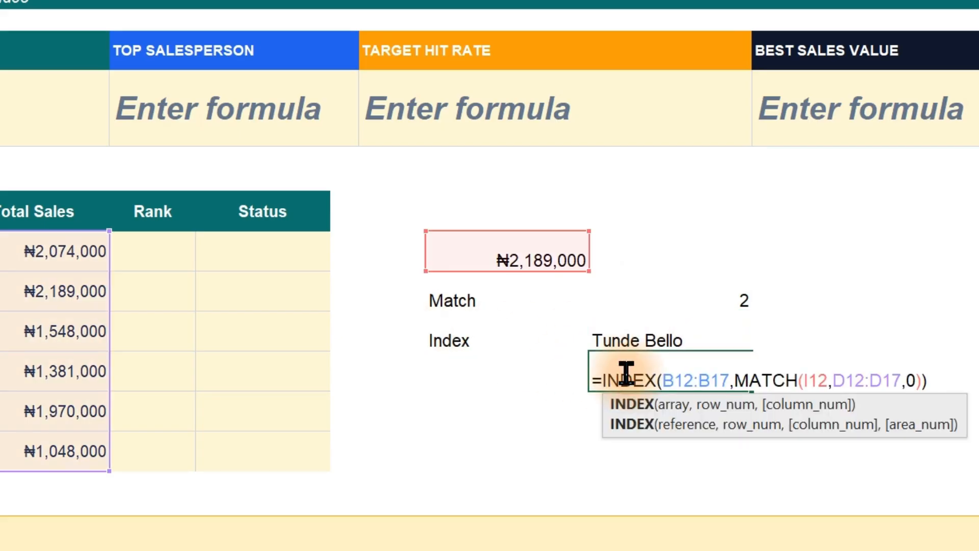
pyautogui.press('Escape')
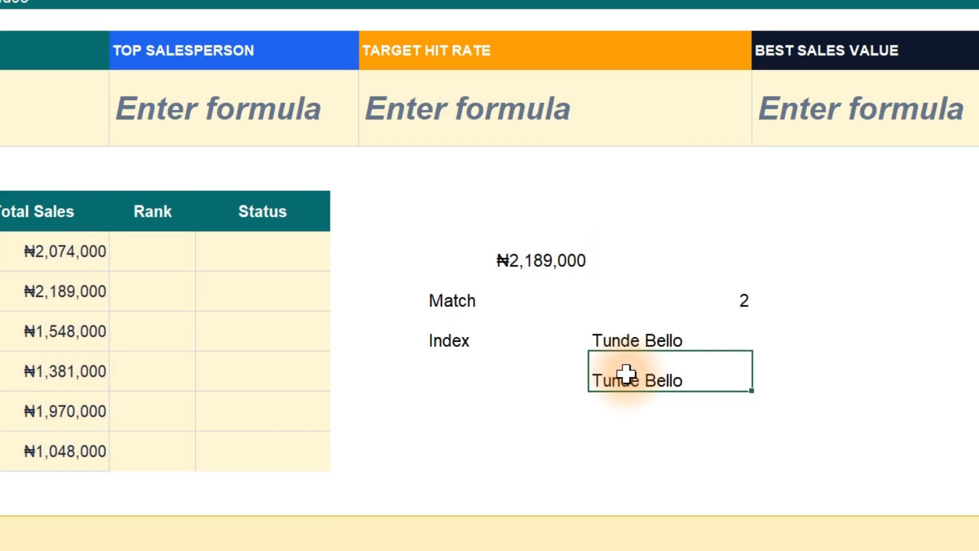
pyautogui.click(627, 332)
pyautogui.moveTo(627, 333); pyautogui.dragTo(632, 376)
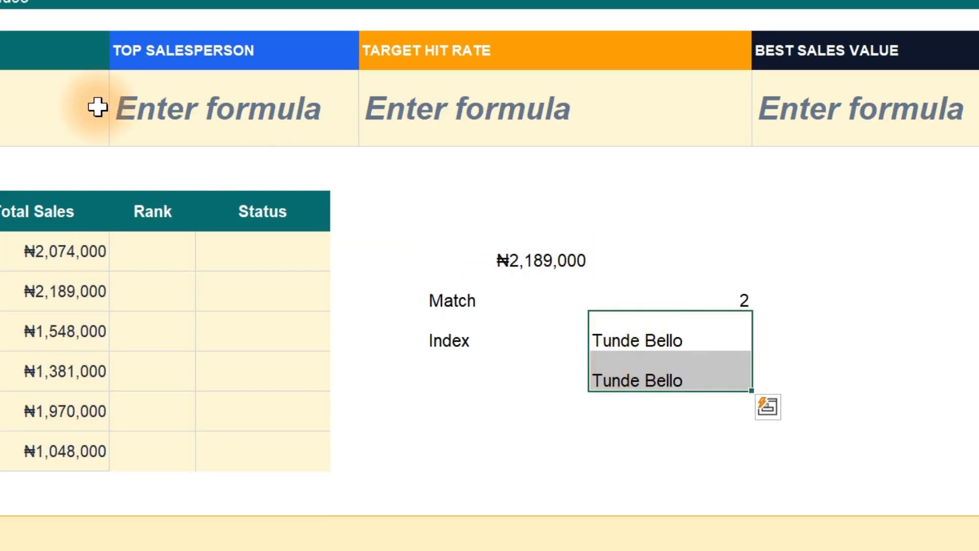
pyautogui.click(178, 105)
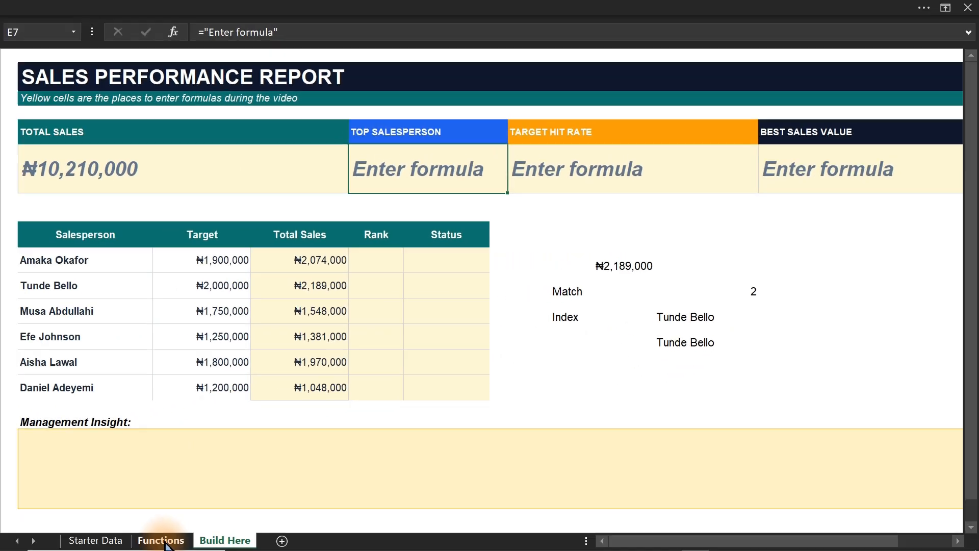
pyautogui.click(164, 541)
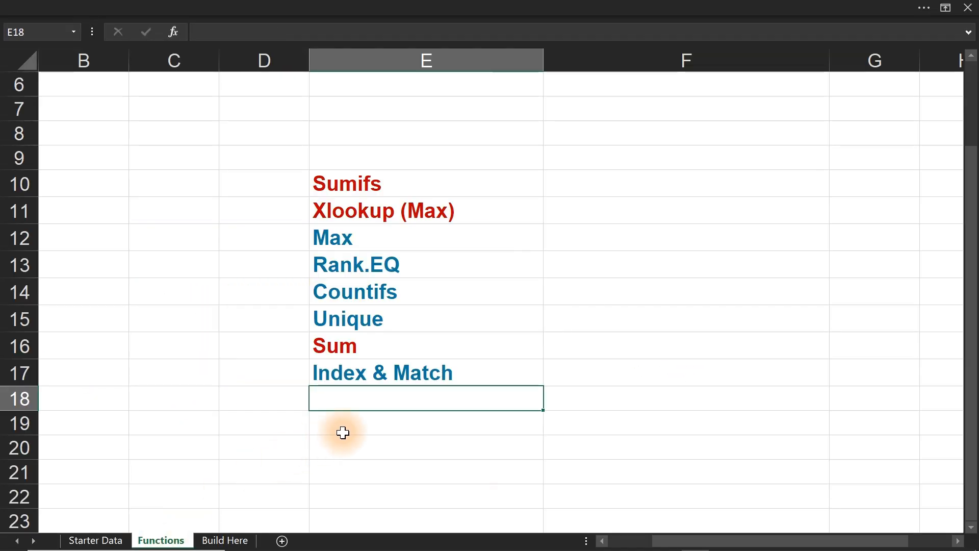
# Color the Index & Match entry in E17 of the function list red.
pyautogui.click(385, 373)
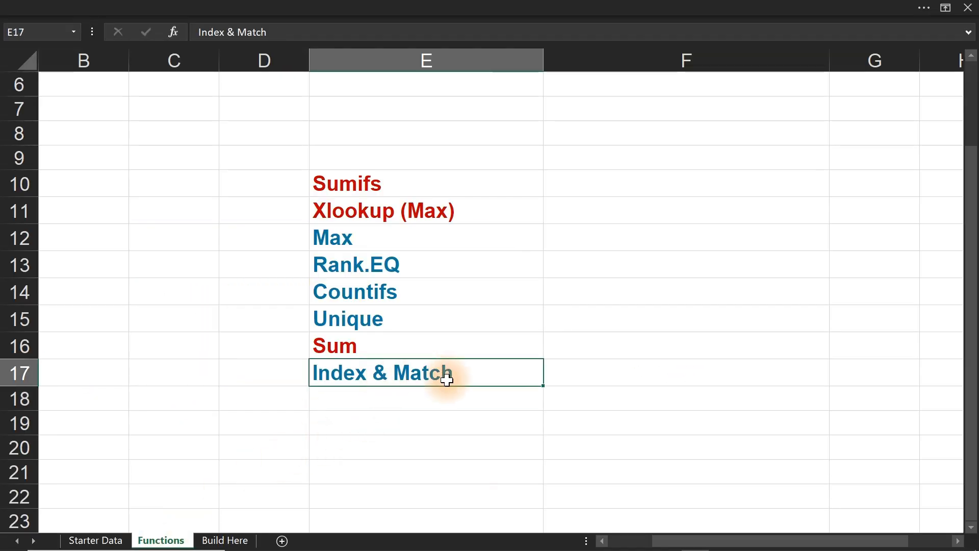
pyautogui.click(158, 7)
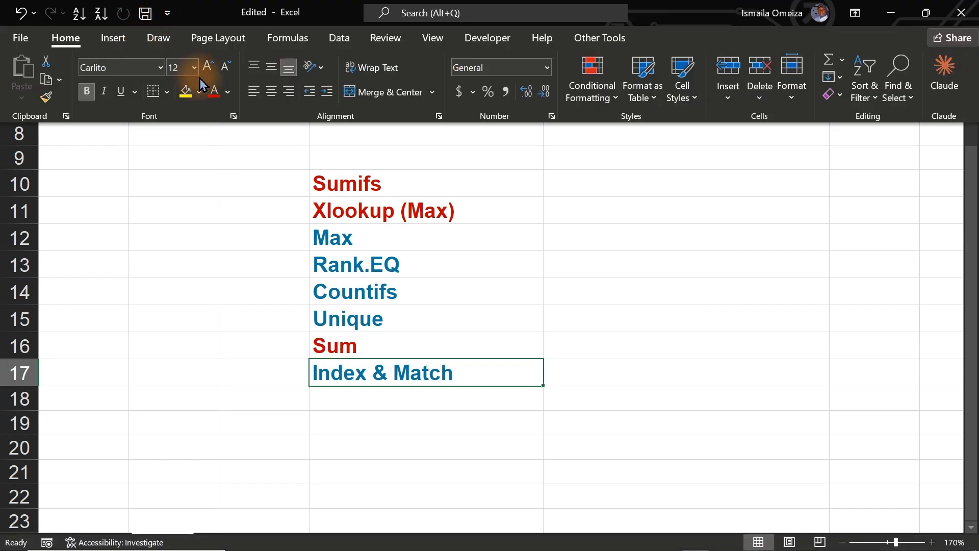
pyautogui.click(213, 92)
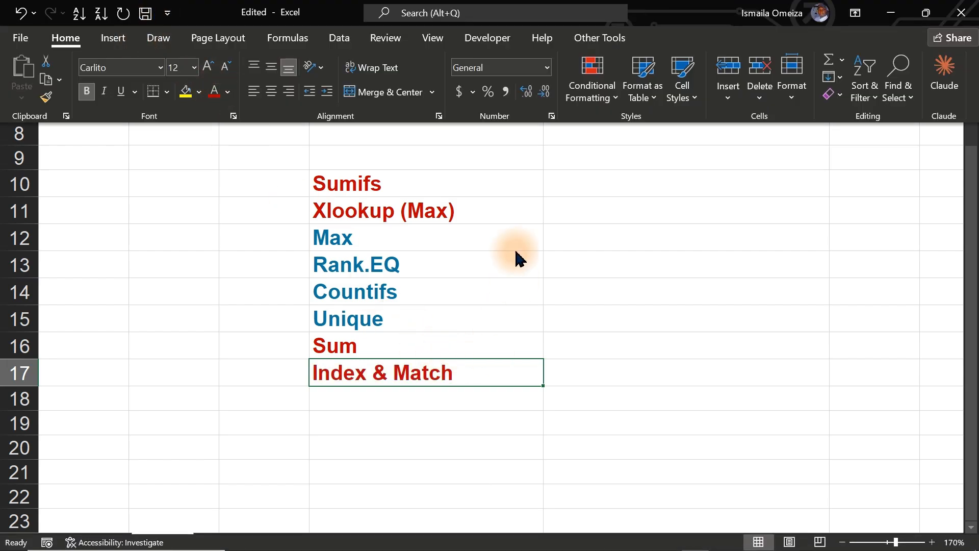
# Check the Xlookup (Max) entry in E11 of the function list and return to the Build Here sheet.
pyautogui.click(507, 220)
pyautogui.click(507, 218)
pyautogui.doubleClick(507, 218)
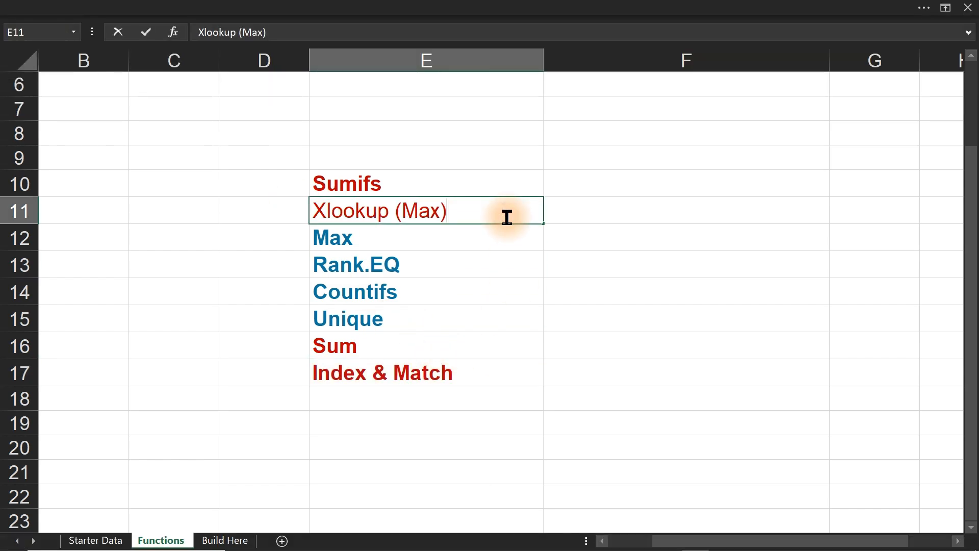
pyautogui.press('Escape')
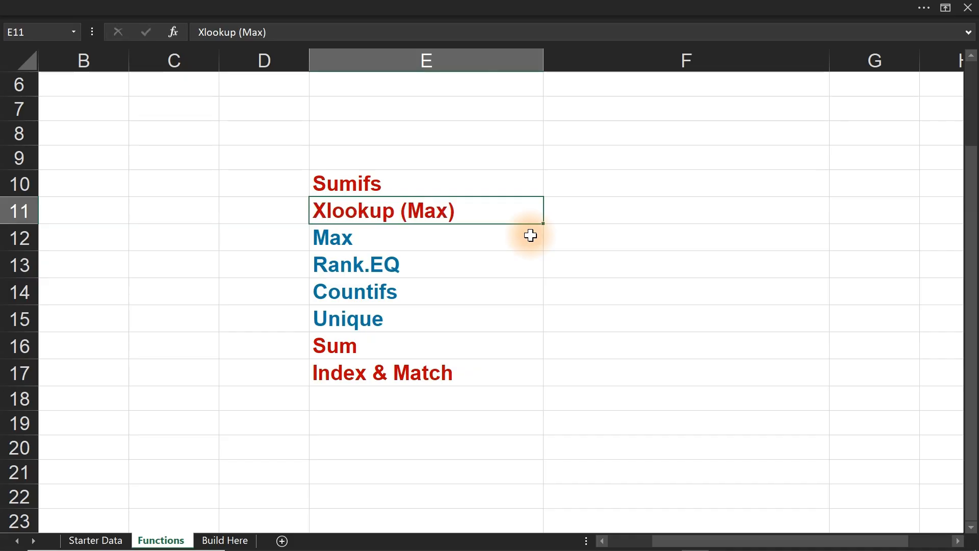
pyautogui.click(223, 540)
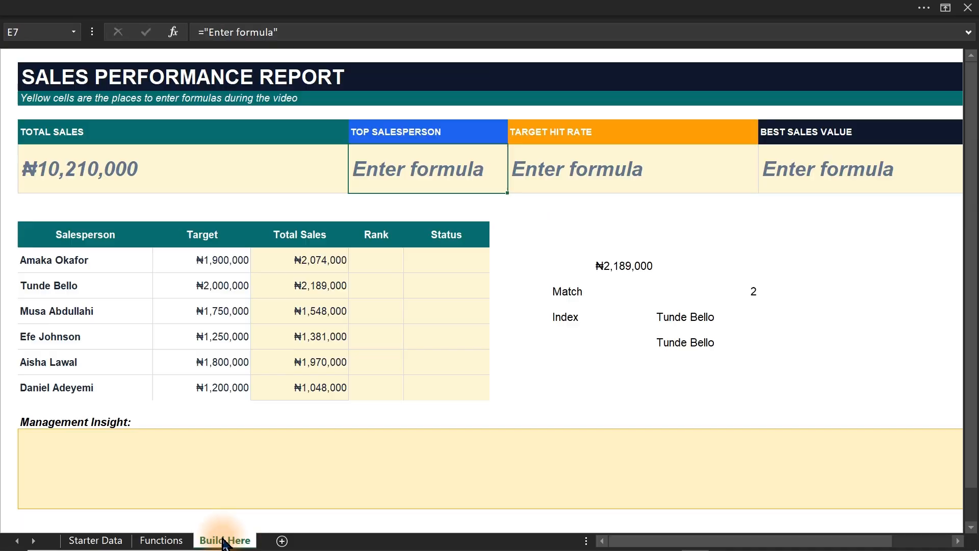
pyautogui.write('=')
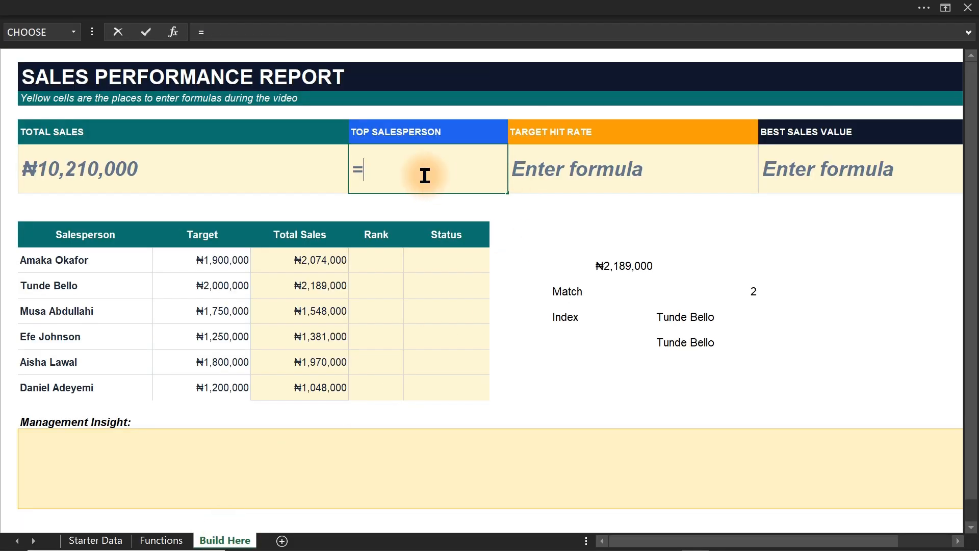
pyautogui.write('xl')
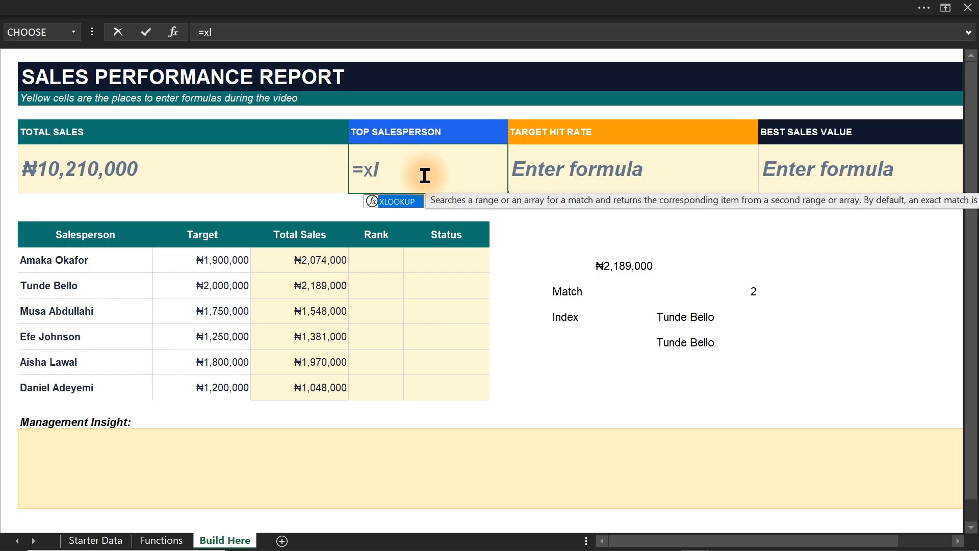
pyautogui.press('Tab')
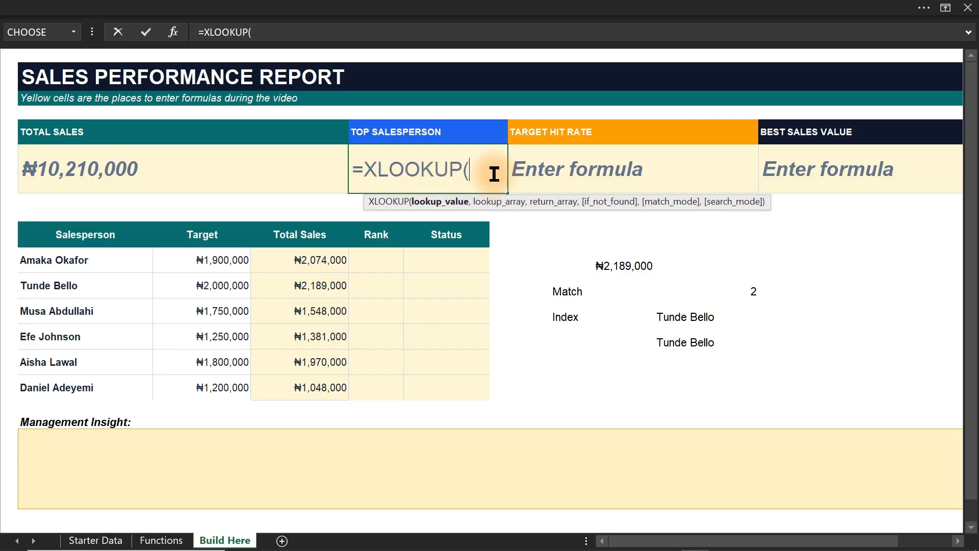
pyautogui.write('ma')
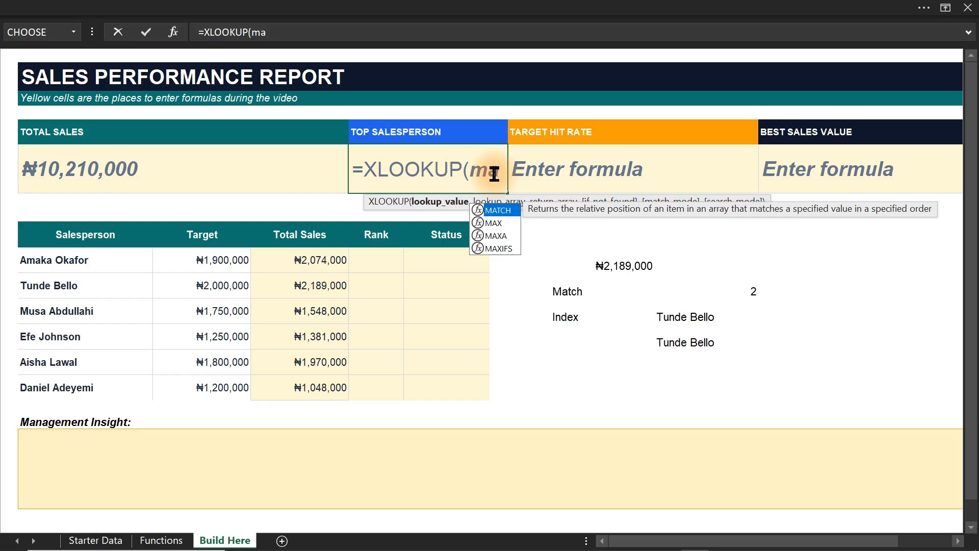
pyautogui.press('Escape')
pyautogui.press('Escape')
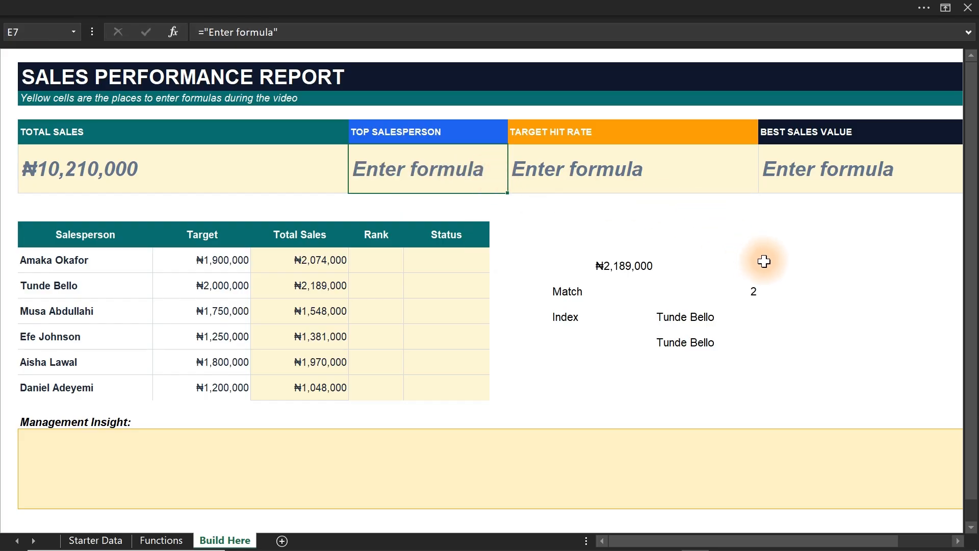
# Review the MAX formula in helper cell I12 and the Total Sales range it refers to.
pyautogui.click(754, 265)
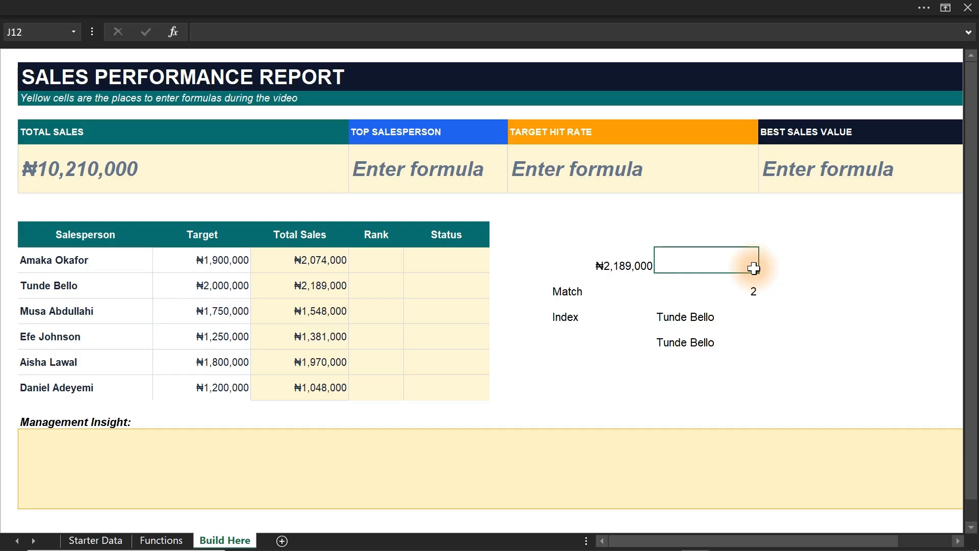
pyautogui.doubleClick(623, 267)
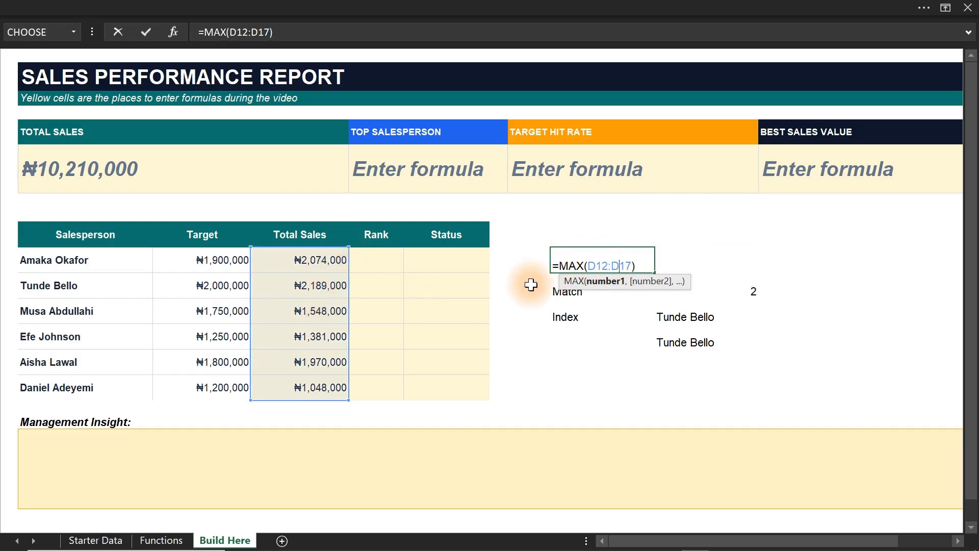
pyautogui.press('Escape')
# Start an XLOOKUP formula in the Top Salesperson cell E7 with MAX(D12:D17) as the lookup value.
pyautogui.click(404, 171)
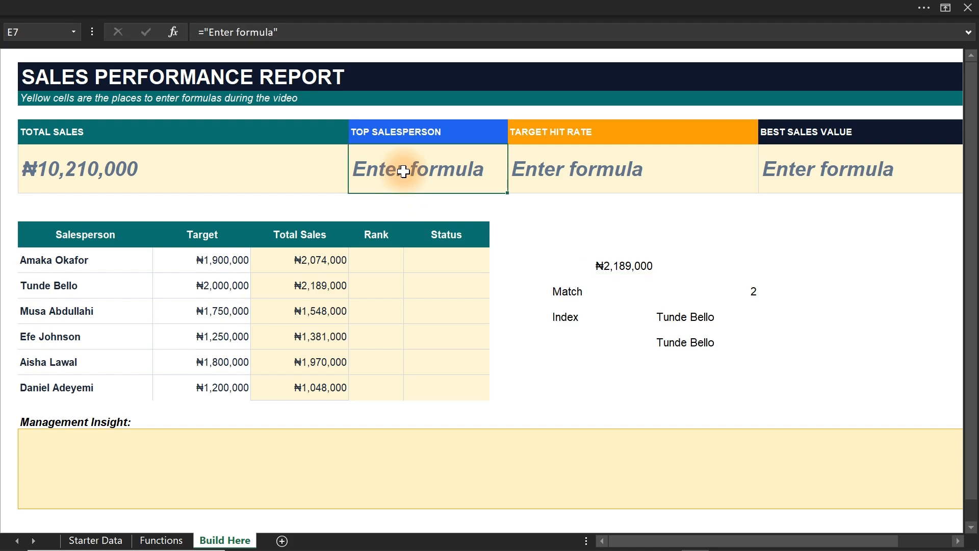
pyautogui.write('xl')
pyautogui.press('BackSpace')
pyautogui.press('BackSpace')
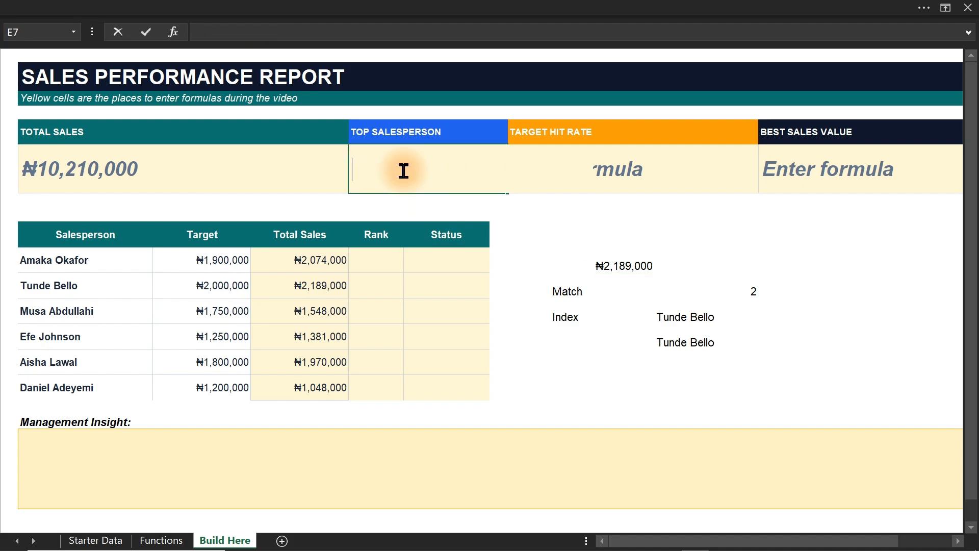
pyautogui.write('=xl')
pyautogui.press('Tab')
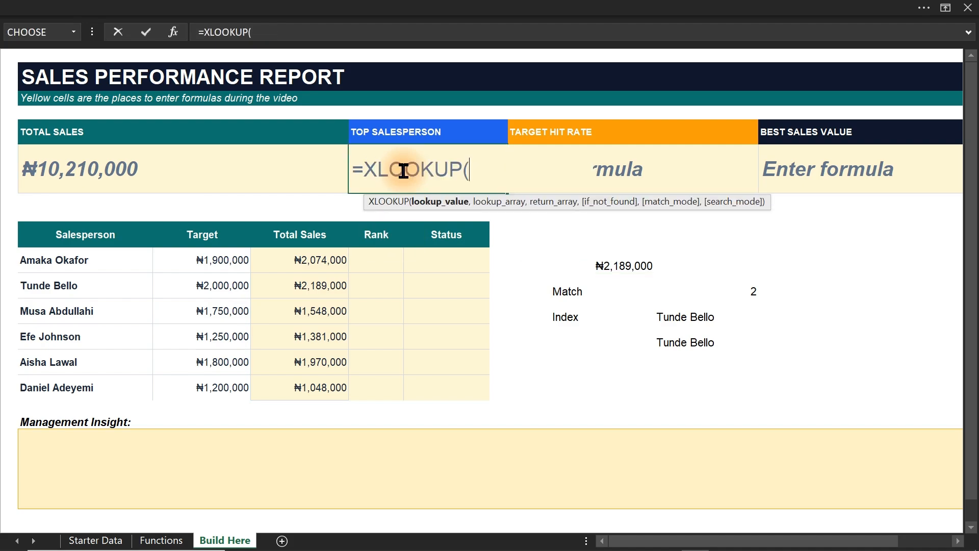
pyautogui.write('max')
pyautogui.press('Tab')
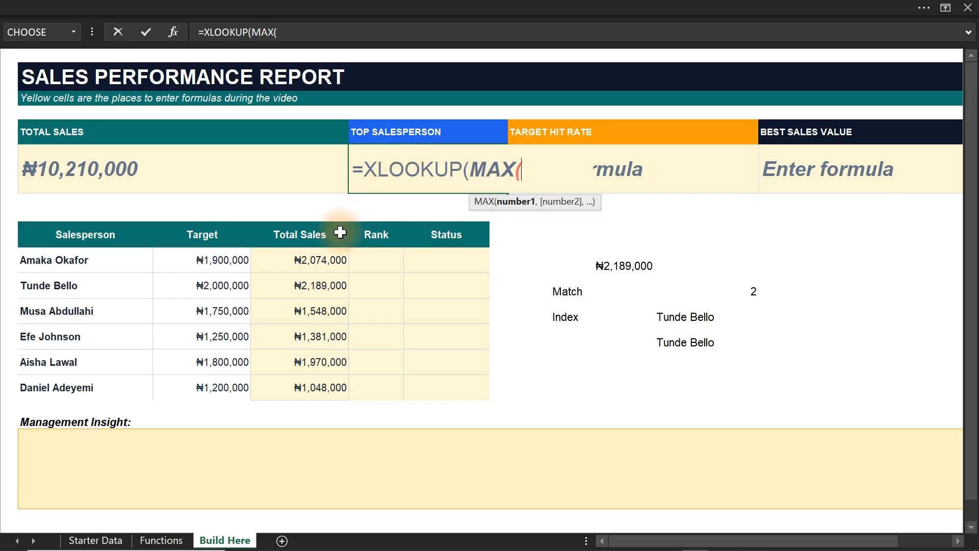
pyautogui.moveTo(319, 257); pyautogui.dragTo(319, 384)
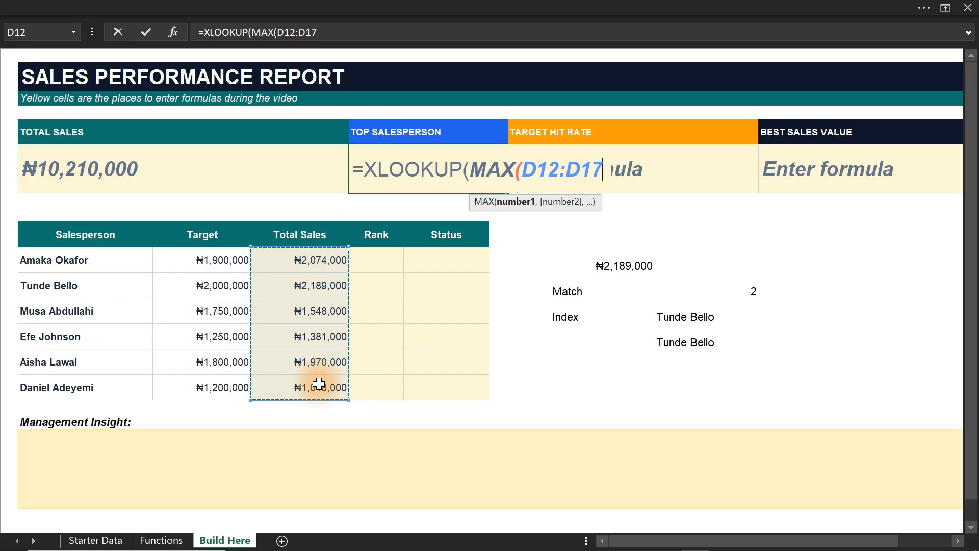
pyautogui.write('),')
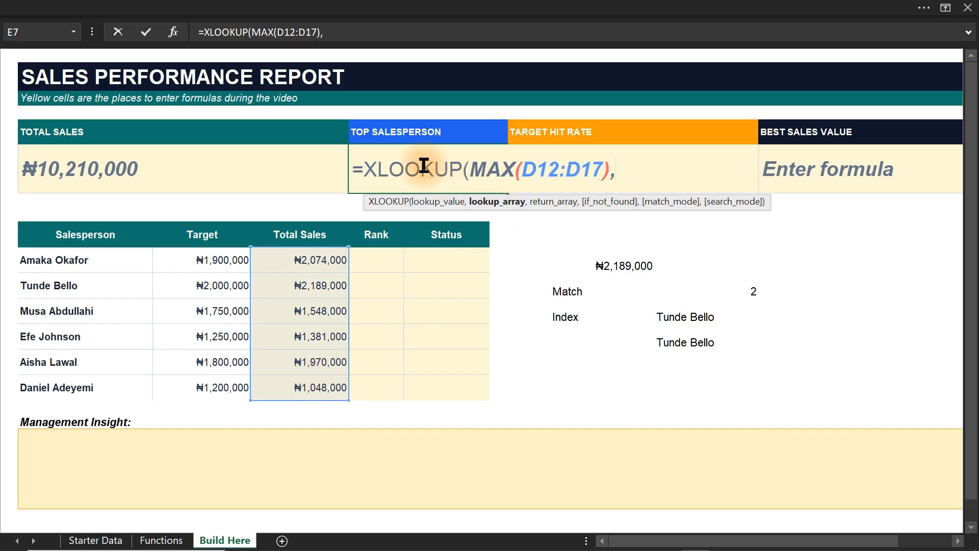
# Complete the XLOOKUP in E7 with D12:D17 as the lookup array and B12:B17 as the return array.
pyautogui.click(438, 206)
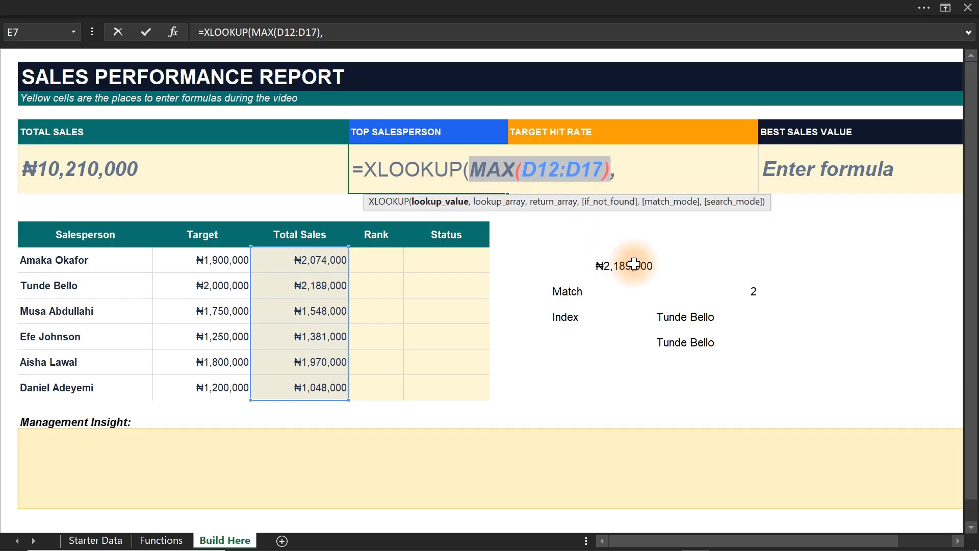
pyautogui.click(497, 204)
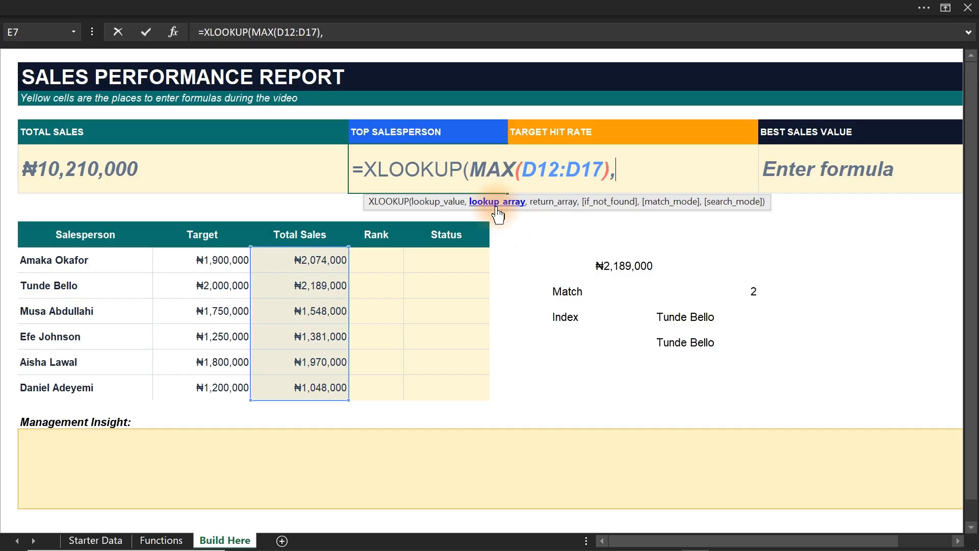
pyautogui.moveTo(309, 256); pyautogui.dragTo(313, 380)
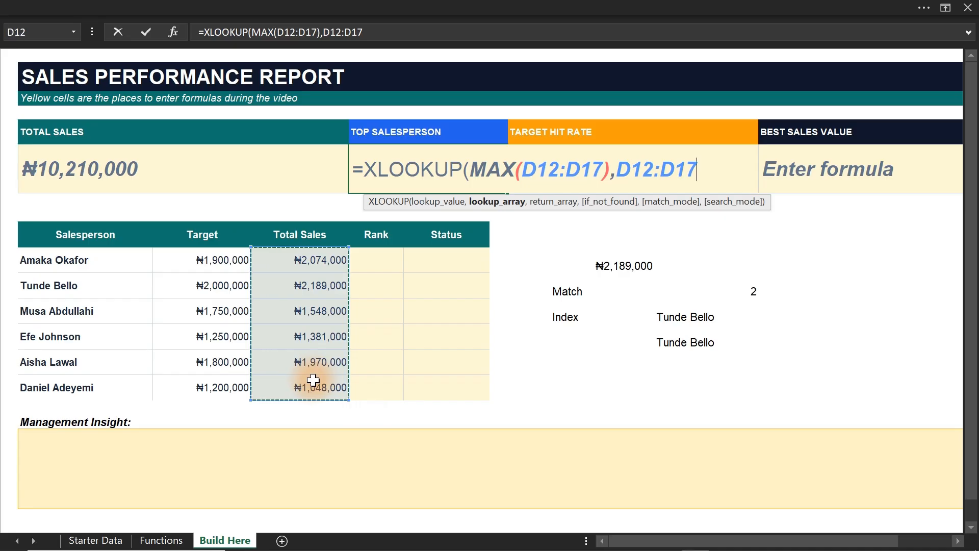
pyautogui.write(',')
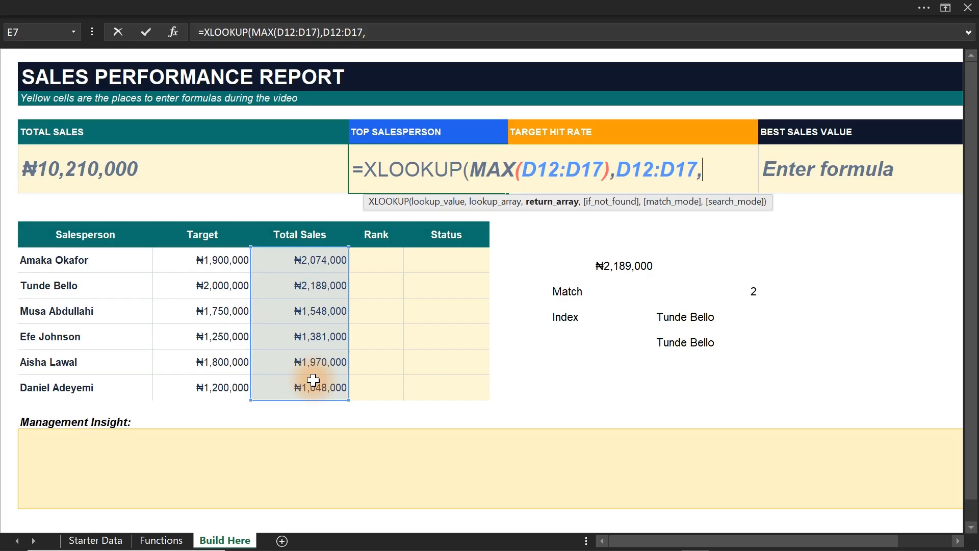
pyautogui.moveTo(80, 259); pyautogui.dragTo(80, 380)
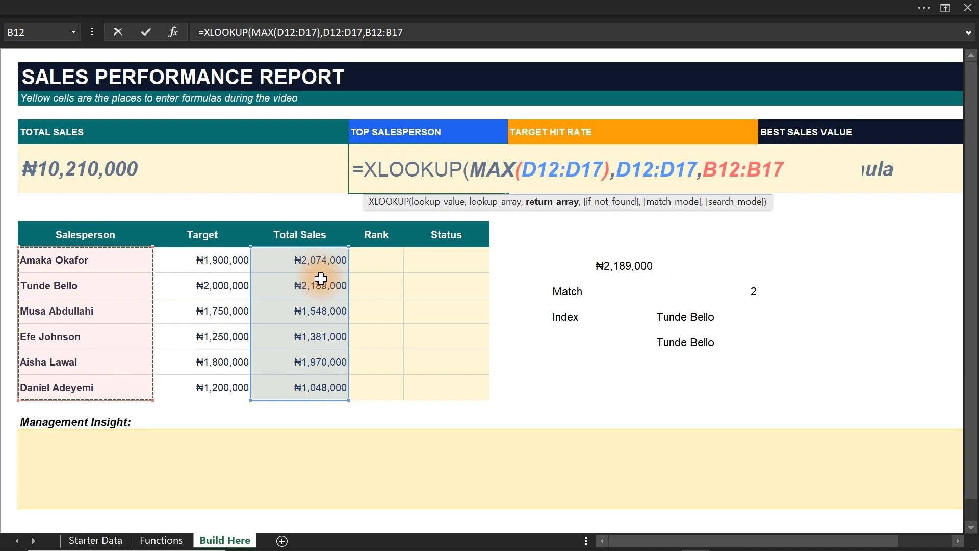
pyautogui.write(')')
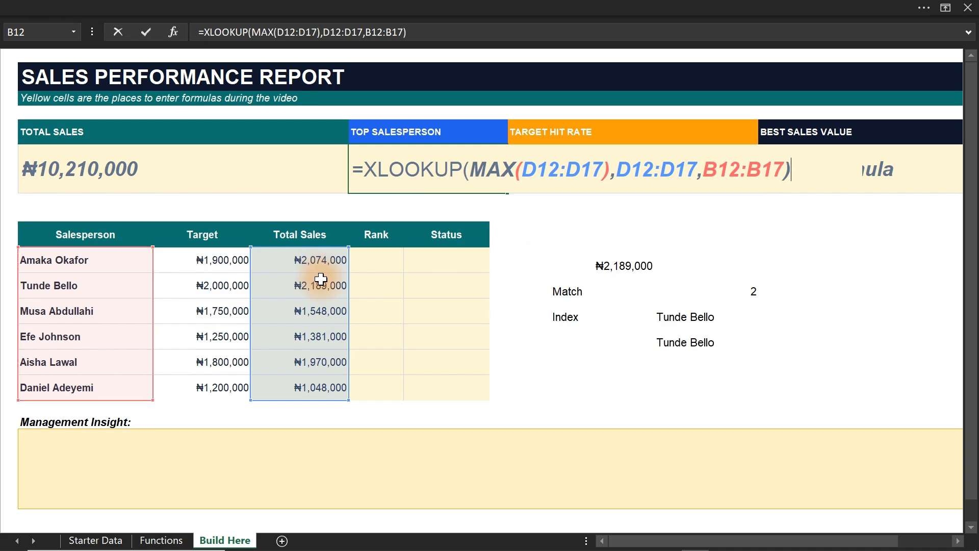
pyautogui.press('Return')
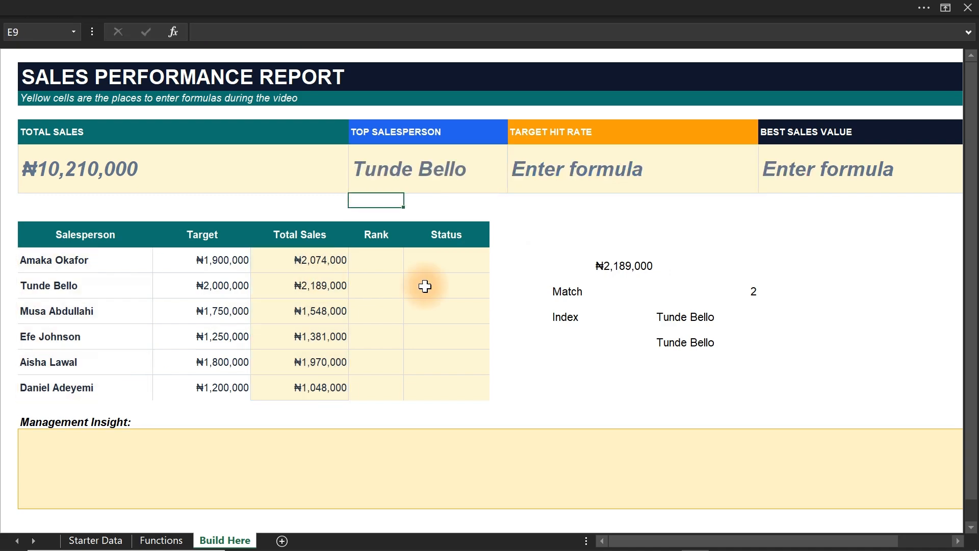
# Delete the Match and Index helper calculations in the range I11:J16.
pyautogui.click(699, 305)
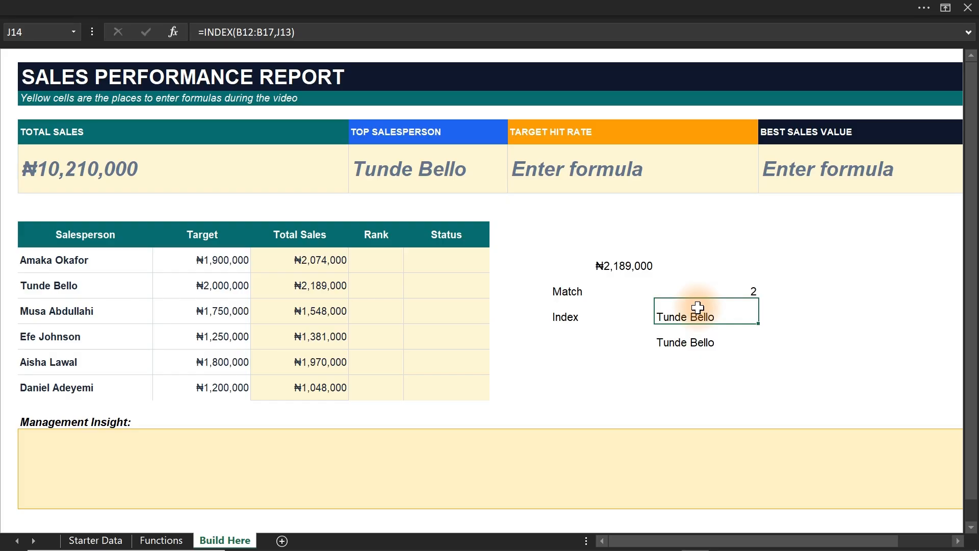
pyautogui.click(555, 245)
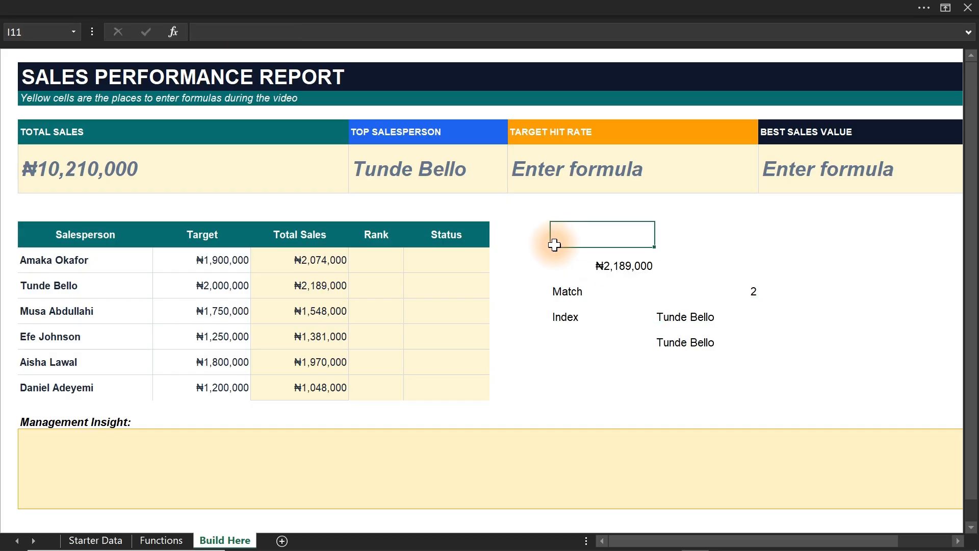
pyautogui.moveTo(555, 234); pyautogui.dragTo(754, 362)
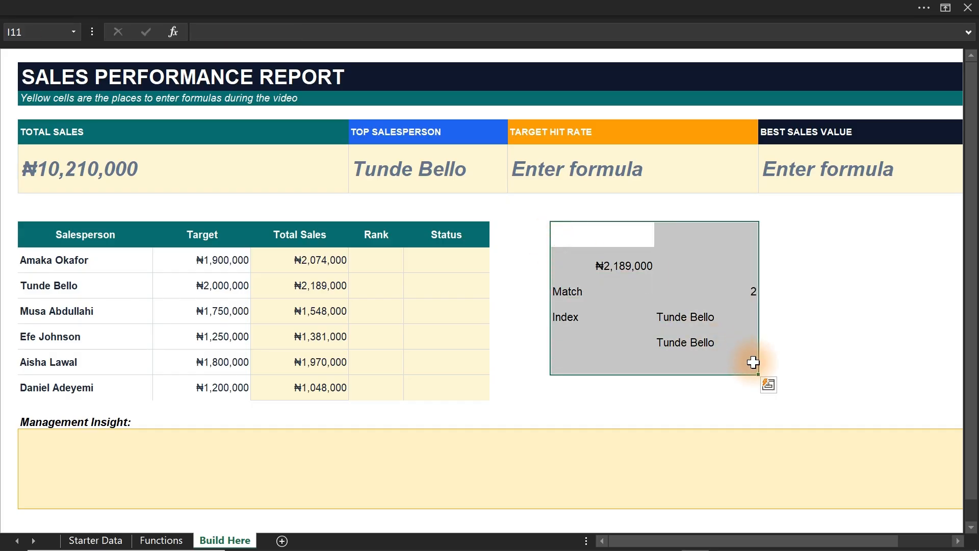
pyautogui.press('Delete')
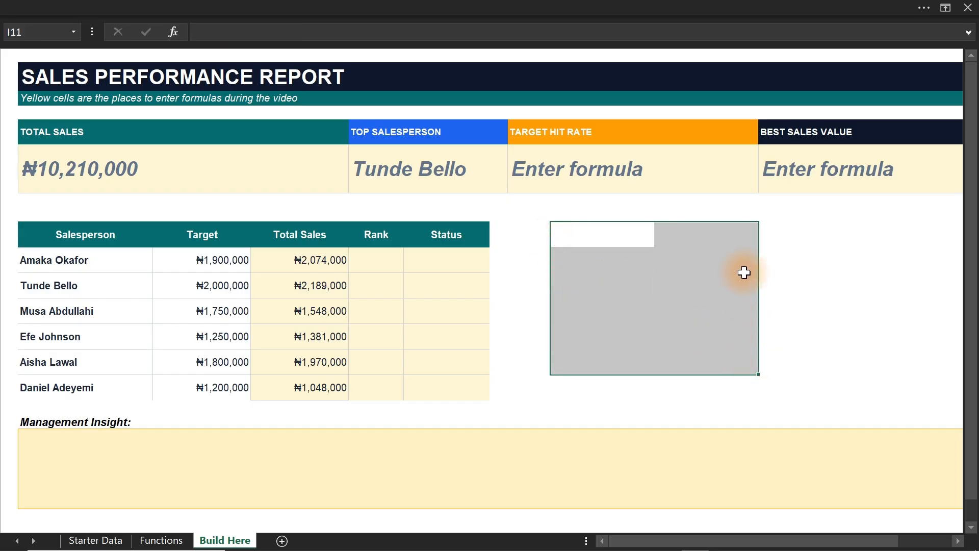
# Color the Countifs entry in E14 of the Functions sheet red and return to the Target Hit Rate cell H7 on Build Here.
pyautogui.click(628, 169)
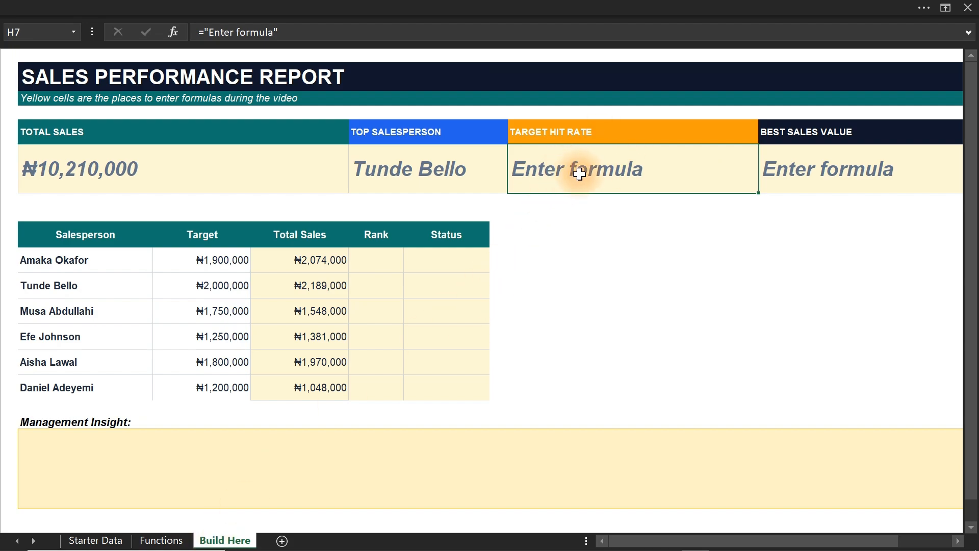
pyautogui.click(161, 540)
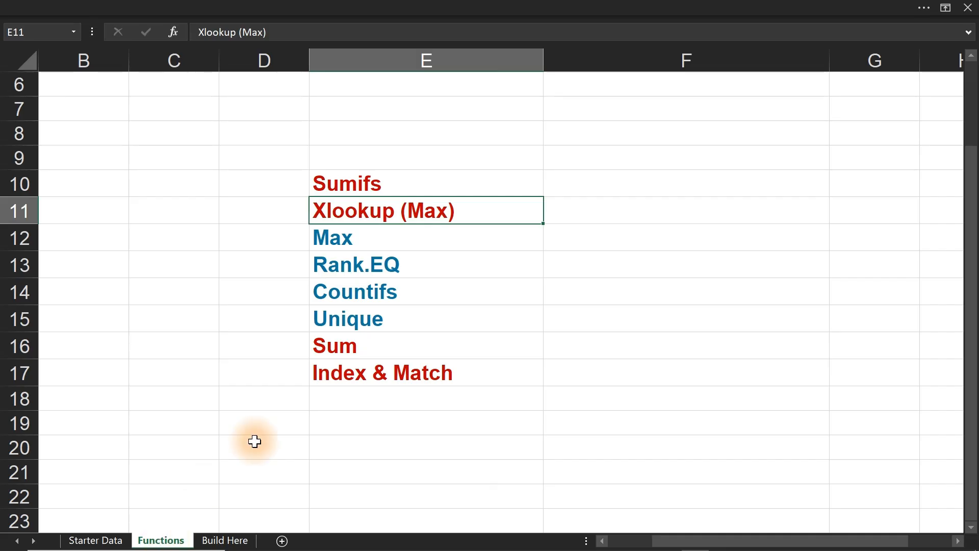
pyautogui.click(345, 286)
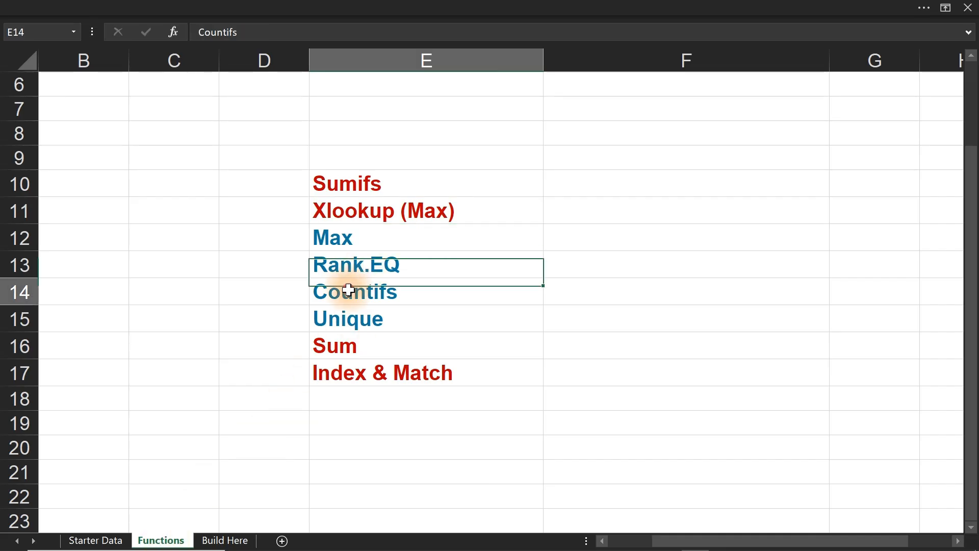
pyautogui.click(186, 8)
pyautogui.click(215, 94)
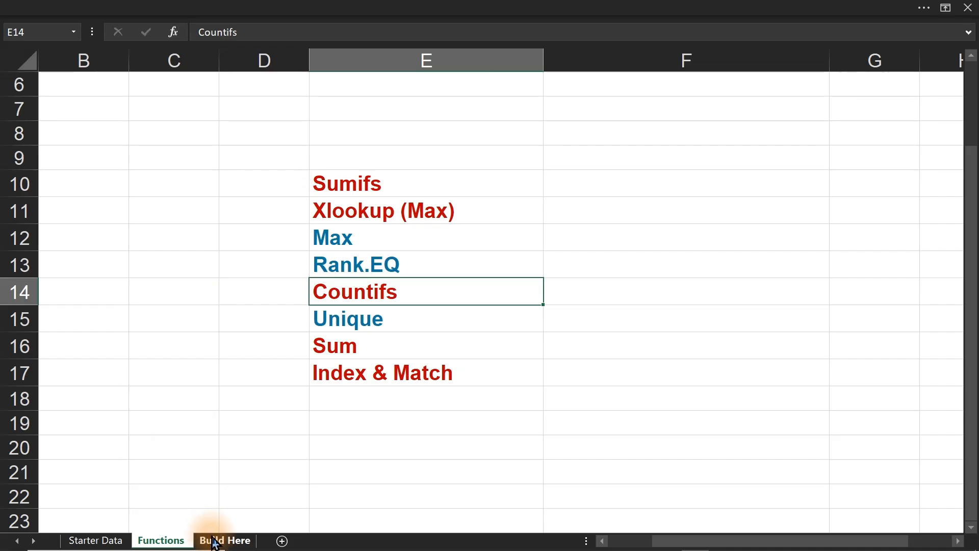
pyautogui.click(214, 541)
pyautogui.click(603, 177)
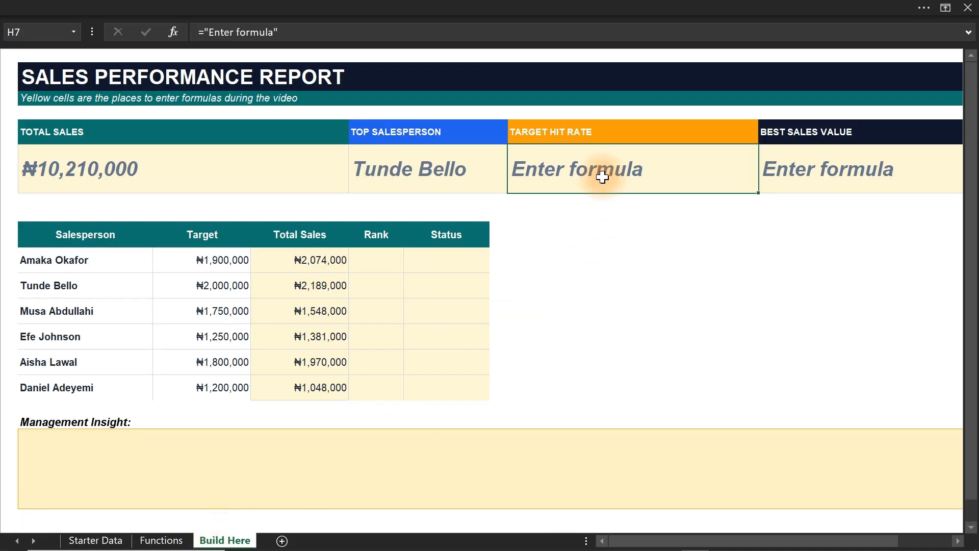
pyautogui.write('=')
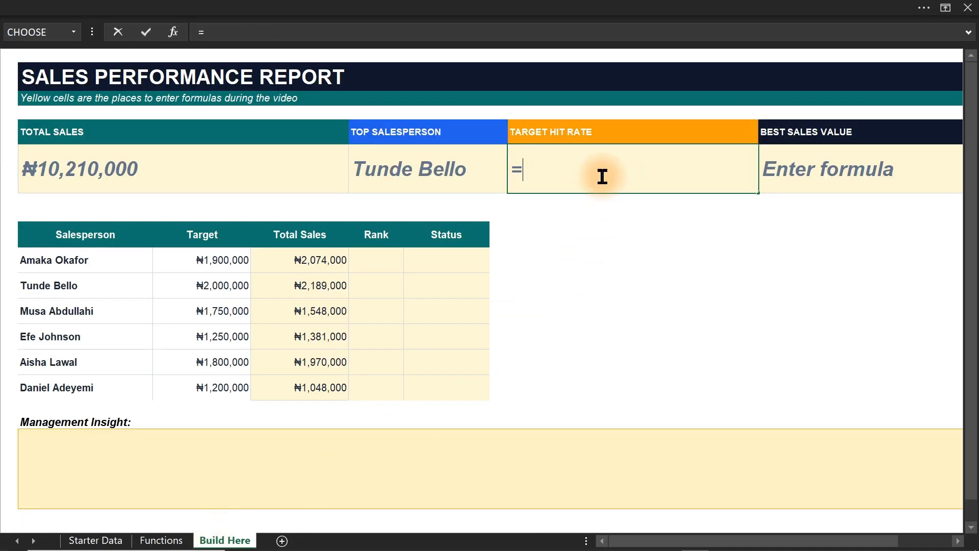
pyautogui.write('counifs')
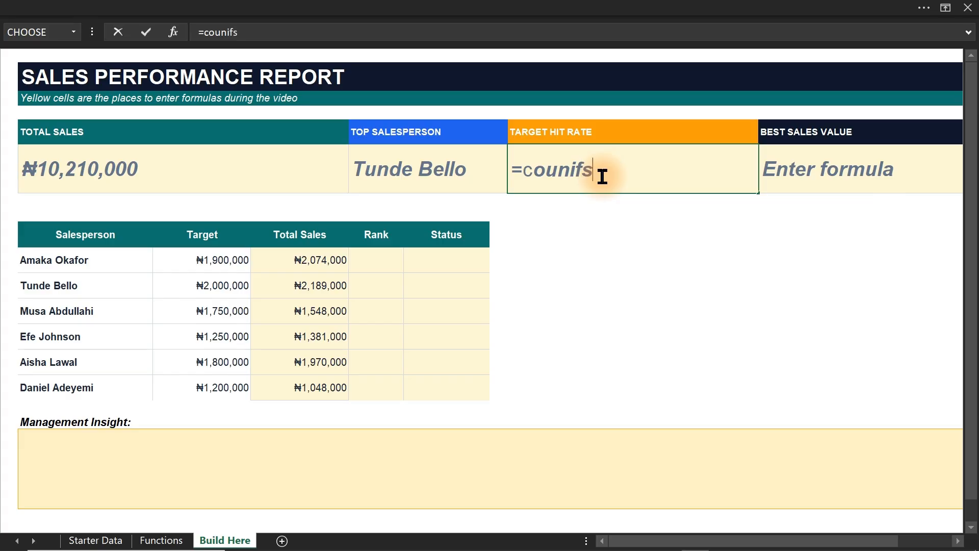
pyautogui.press('Escape')
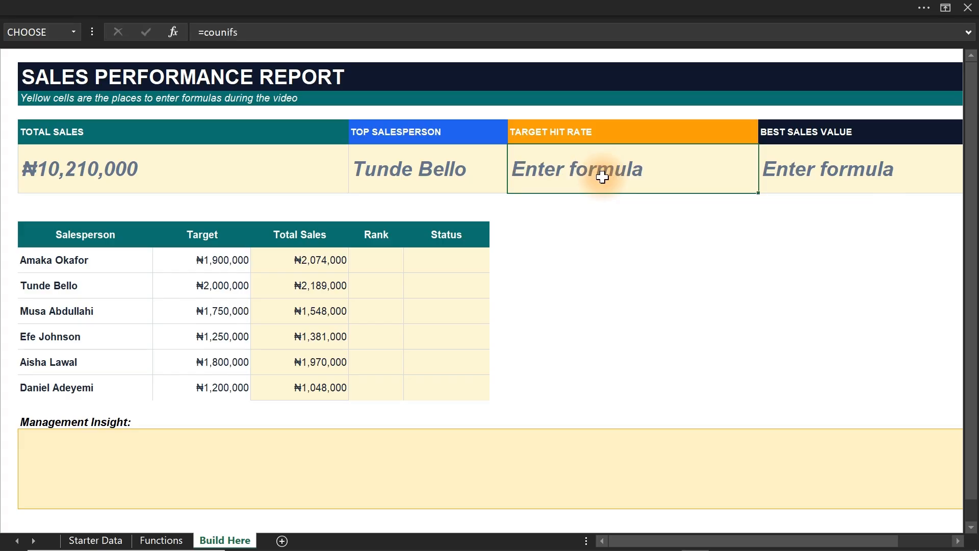
# Change the entry in E14 of the Functions sheet to Countif and return to the Build Here sheet.
pyautogui.click(160, 539)
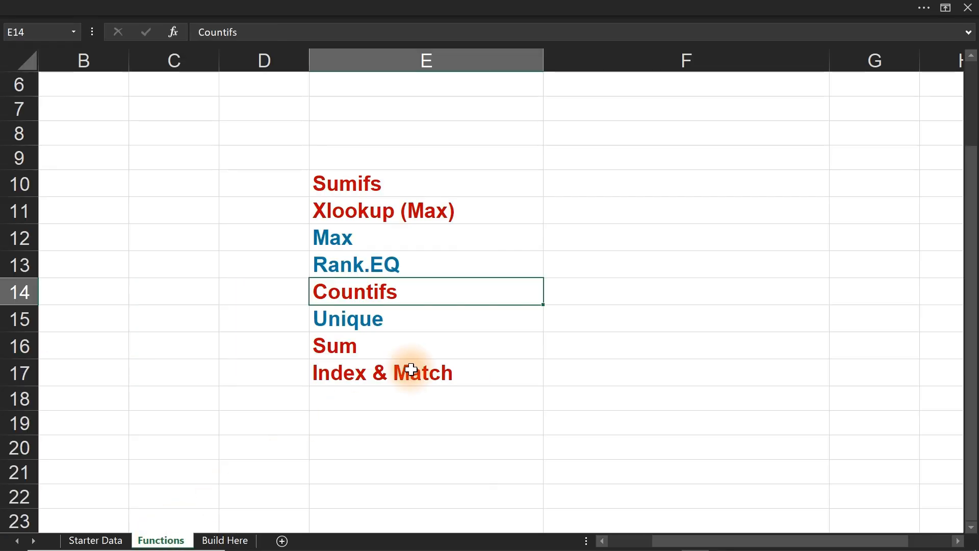
pyautogui.doubleClick(448, 289)
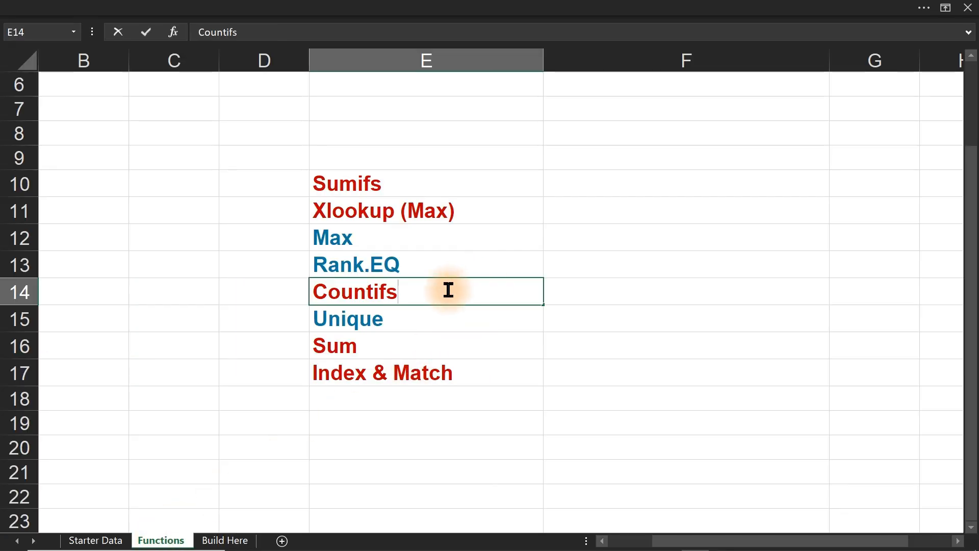
pyautogui.press('BackSpace')
pyautogui.press('Return')
pyautogui.click(225, 540)
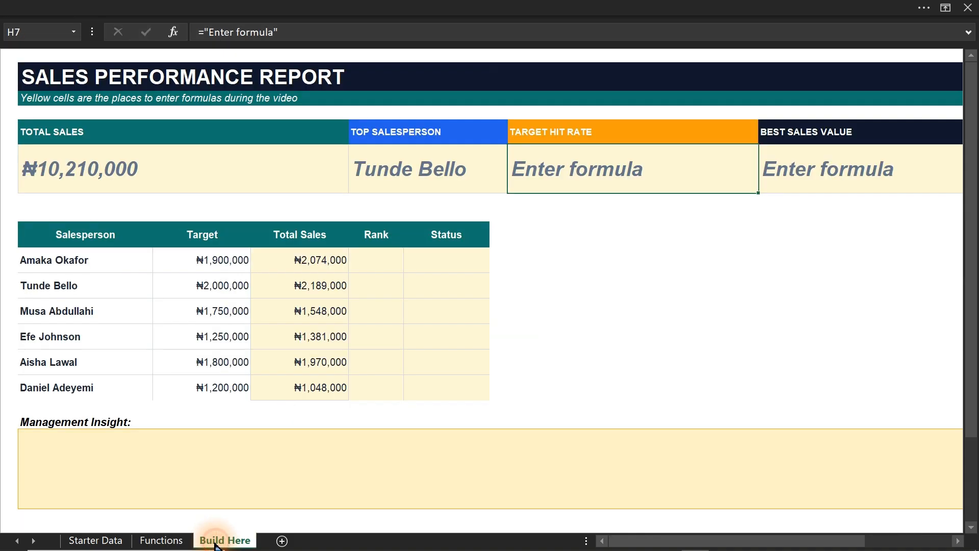
pyautogui.write('=countif')
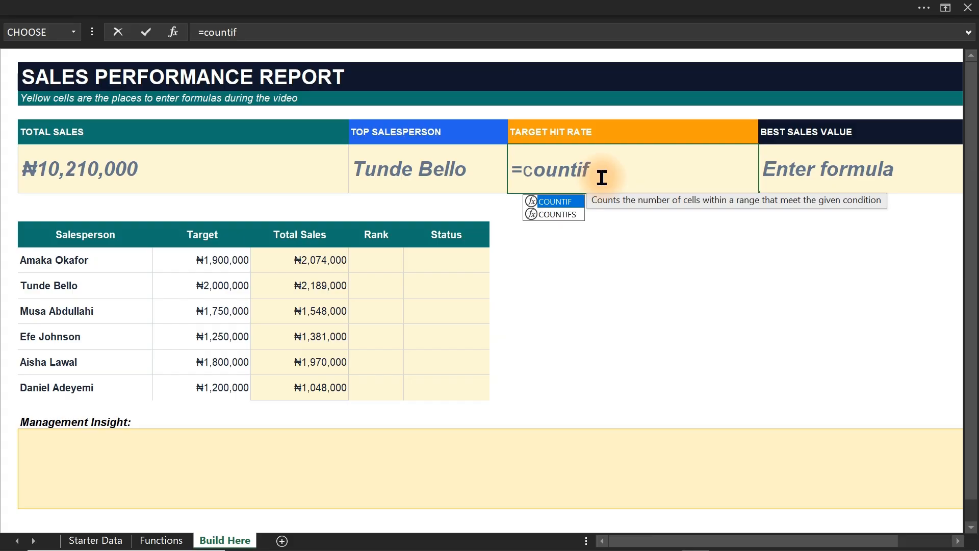
pyautogui.press('Tab')
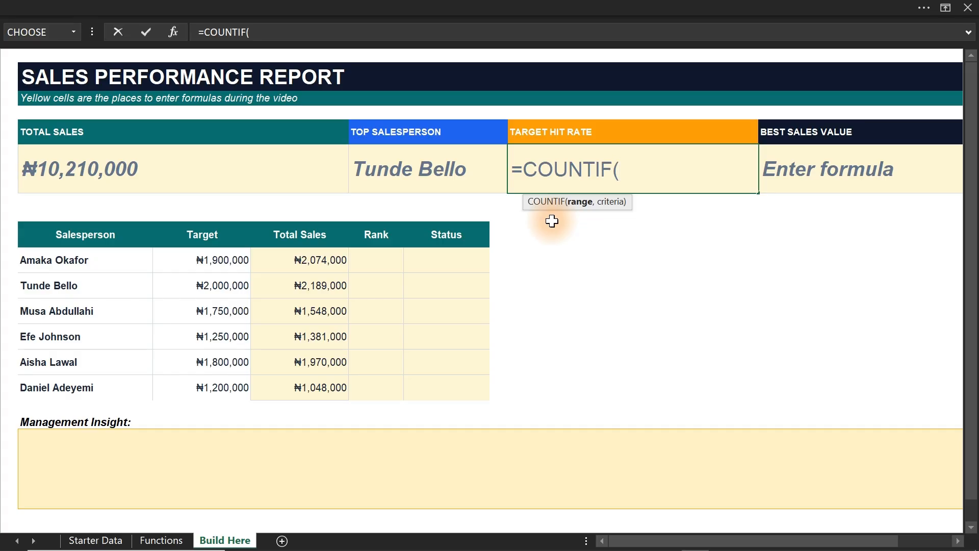
pyautogui.press('Escape')
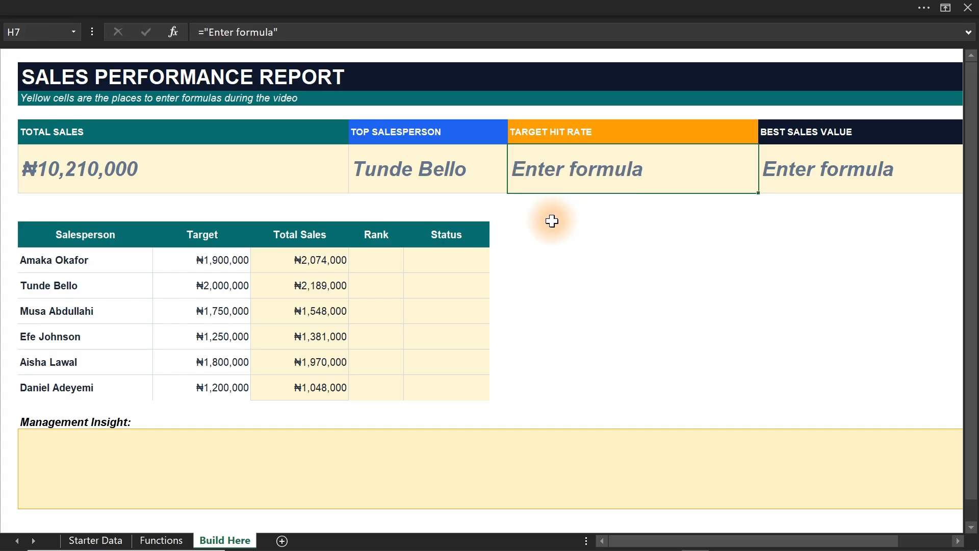
# Color the Countif entry in E14 of the Functions sheet blue.
pyautogui.click(386, 258)
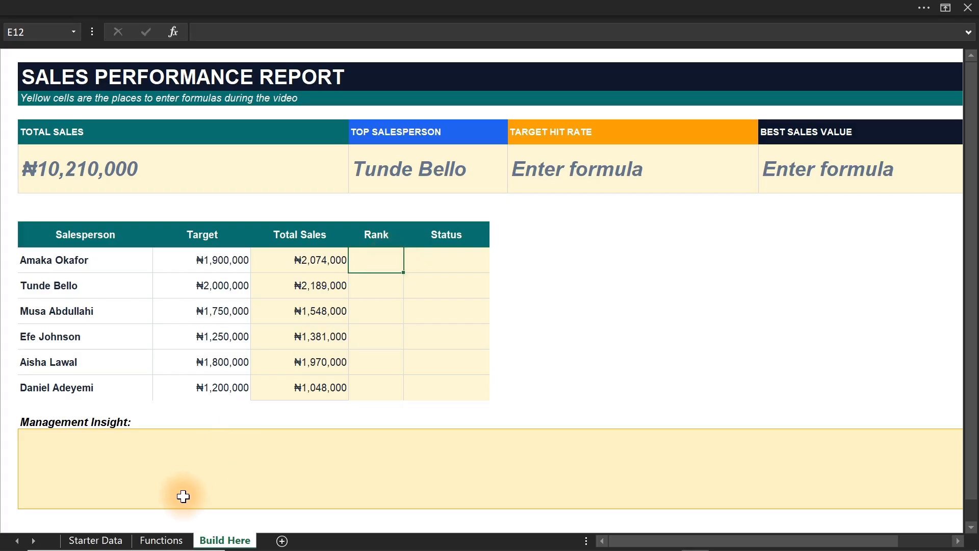
pyautogui.click(157, 540)
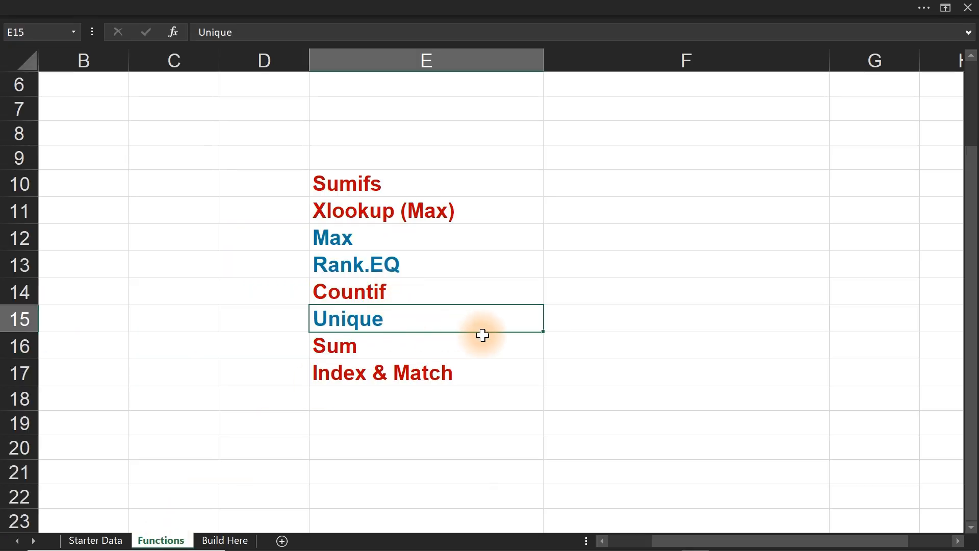
pyautogui.click(385, 289)
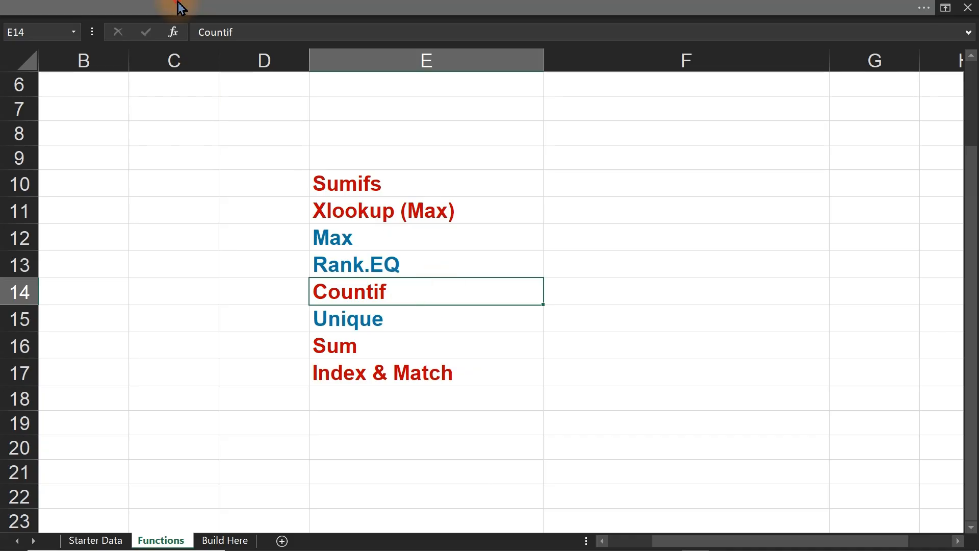
pyautogui.click(197, 10)
pyautogui.click(228, 93)
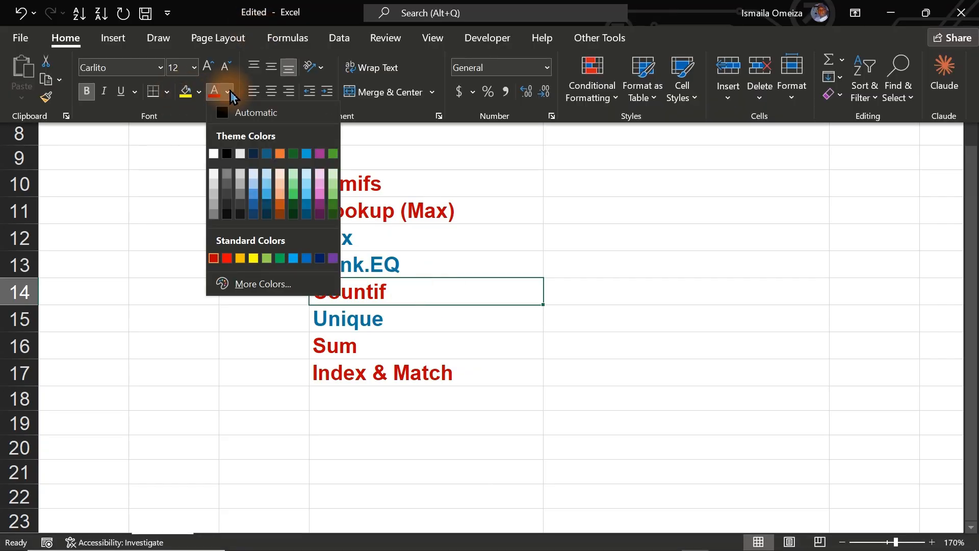
pyautogui.press('Escape')
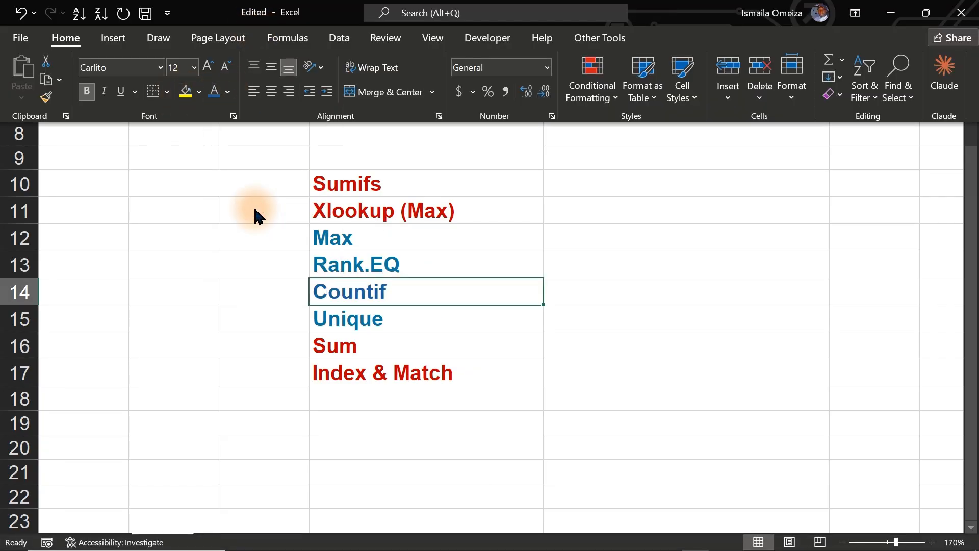
# Color the Rank.EQ entry in E13 of the Functions sheet red and return to the Build Here sheet.
pyautogui.click(435, 265)
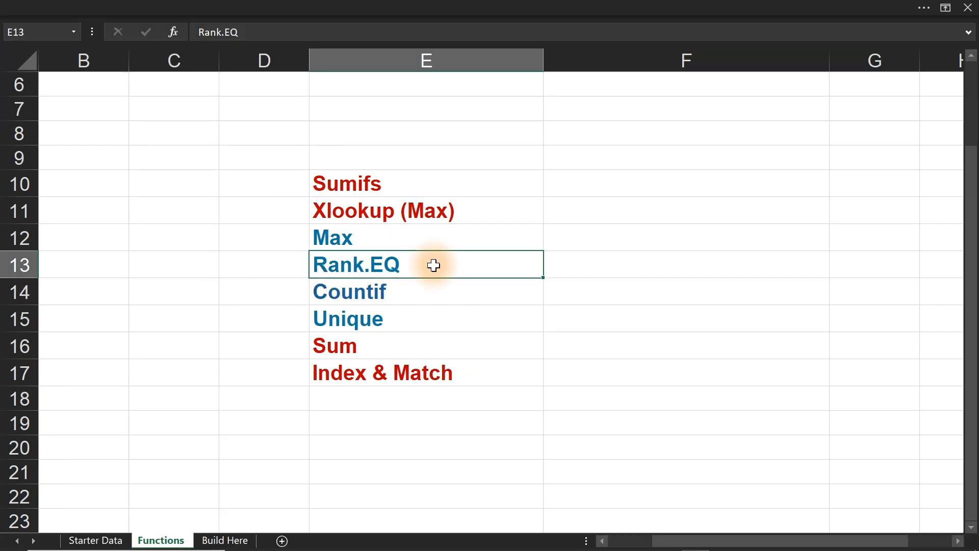
pyautogui.click(184, 7)
pyautogui.click(228, 92)
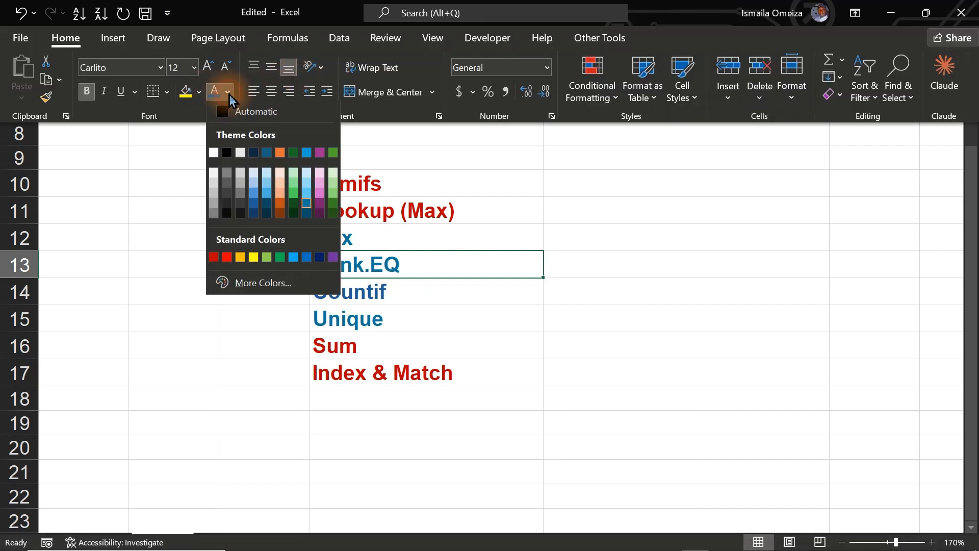
pyautogui.click(213, 259)
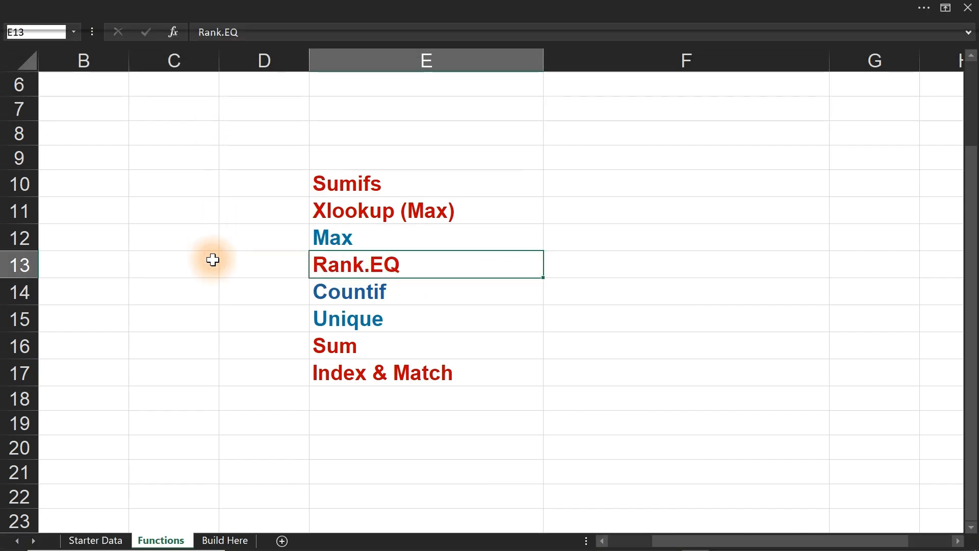
pyautogui.click(227, 541)
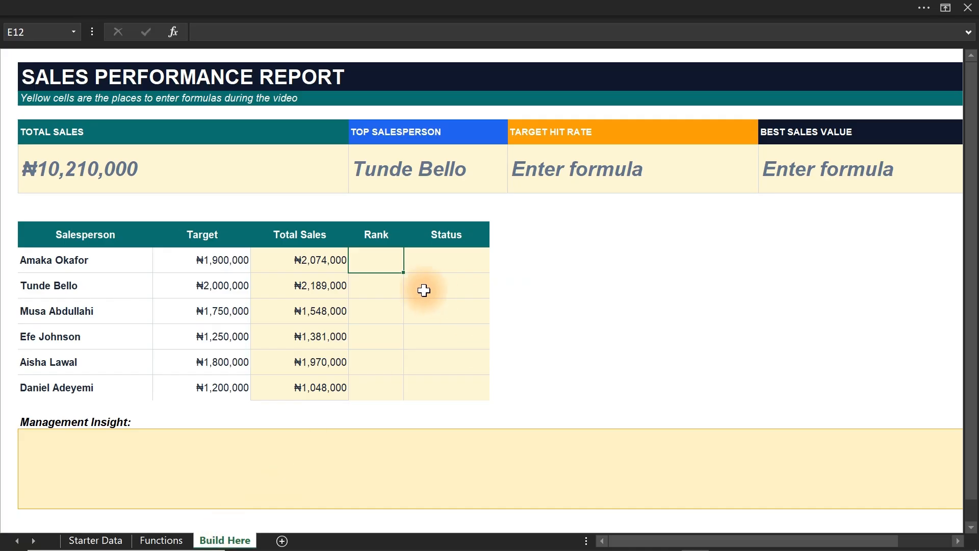
# Start a RANK.EQ formula in the first Rank cell E12 with D12 as the number to rank.
pyautogui.moveTo(371, 258); pyautogui.dragTo(374, 397)
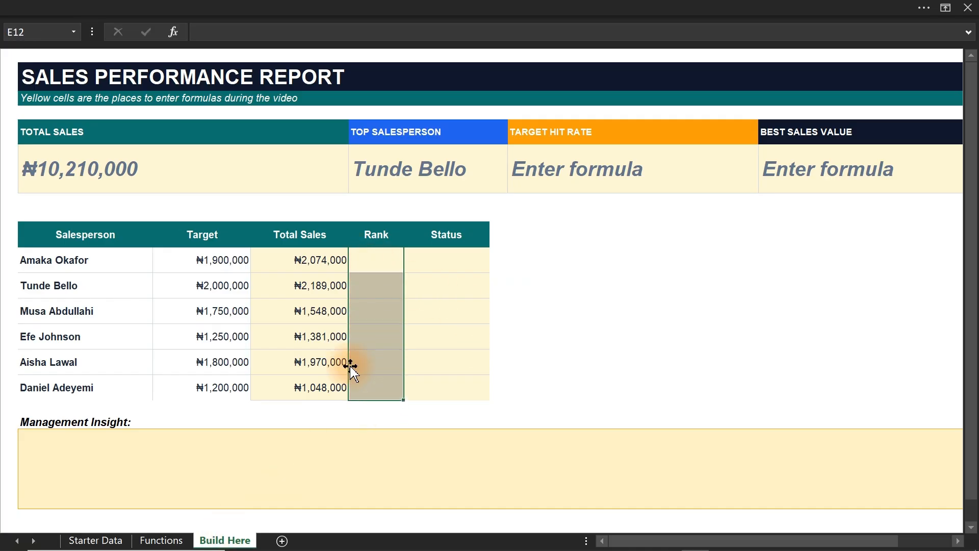
pyautogui.click(369, 257)
pyautogui.write('=')
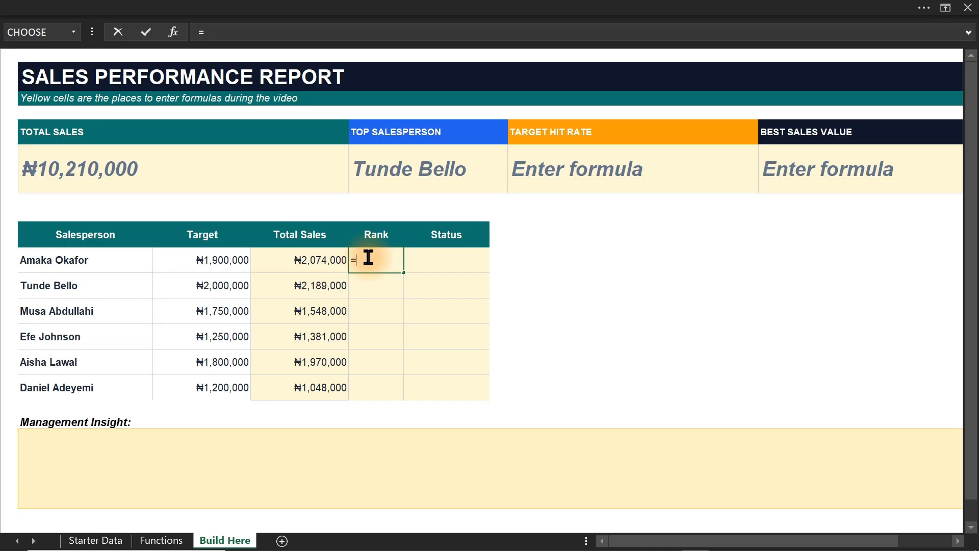
pyautogui.write('rank')
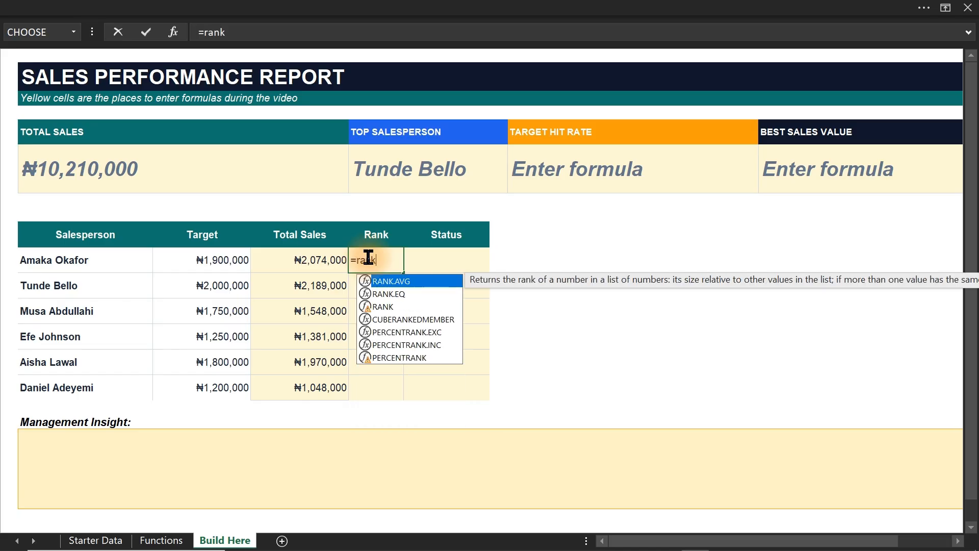
pyautogui.press('Down')
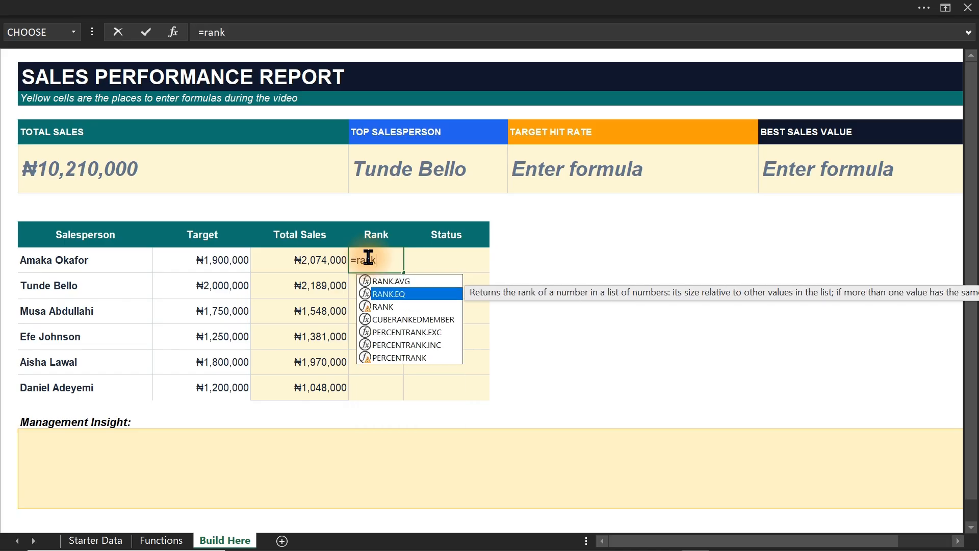
pyautogui.press('Tab')
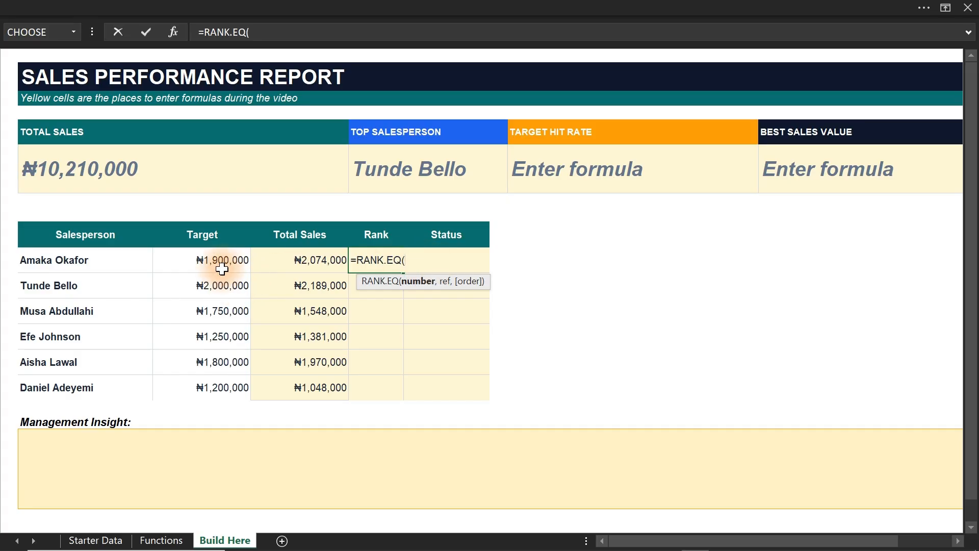
pyautogui.click(312, 259)
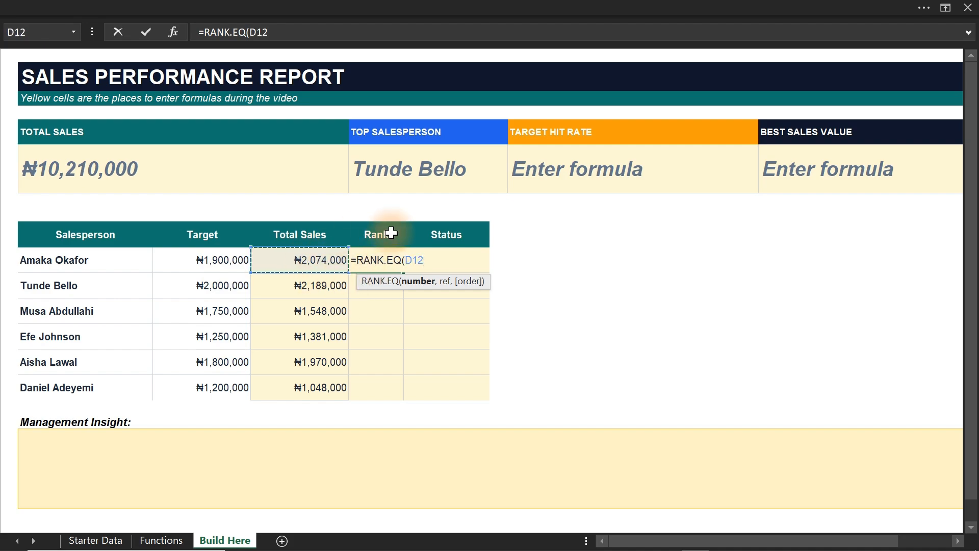
pyautogui.write(',')
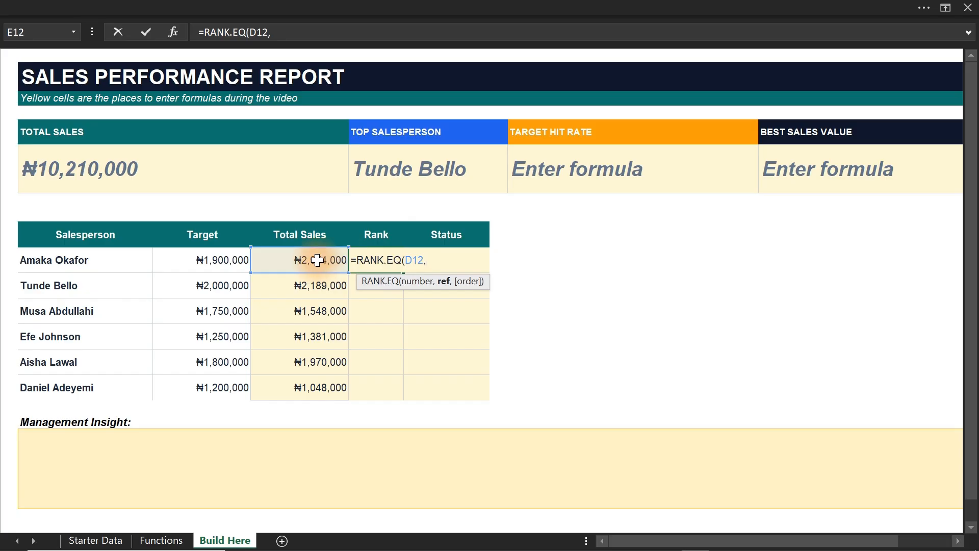
# Complete the RANK.EQ in E12 with the absolute reference $D$12:$D$17 and order 0, and fill it down to E17.
pyautogui.moveTo(317, 260); pyautogui.dragTo(315, 384)
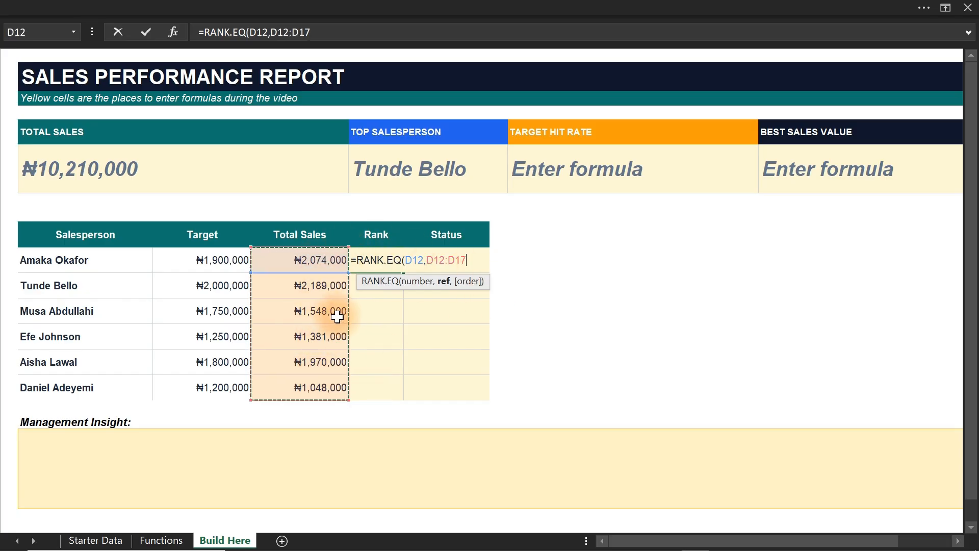
pyautogui.press('F4')
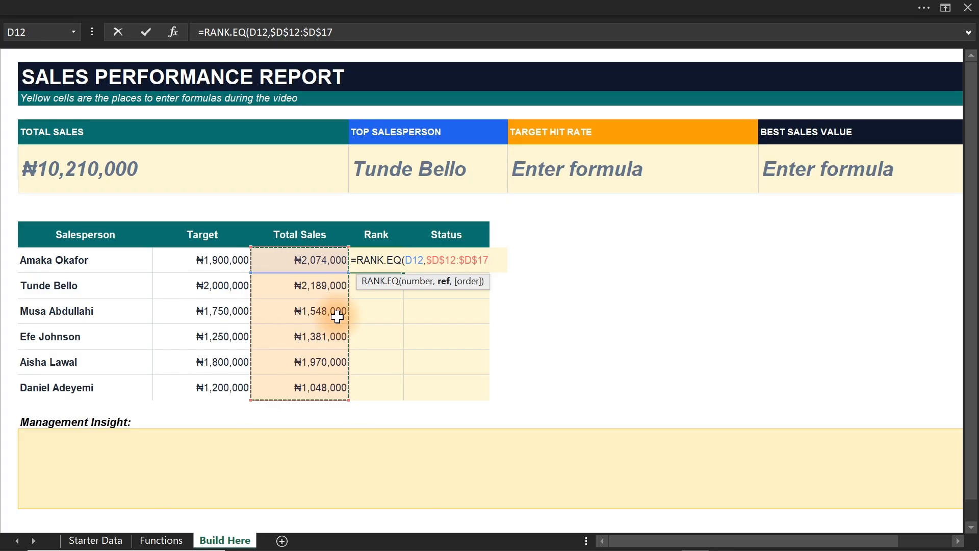
pyautogui.write(',')
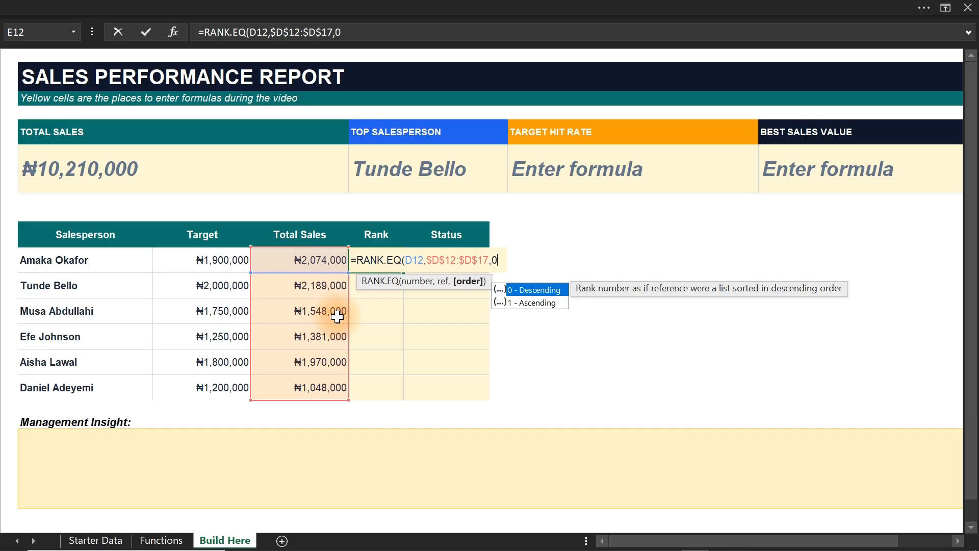
pyautogui.write('0)')
pyautogui.hotkey('ctrl', 'Return')
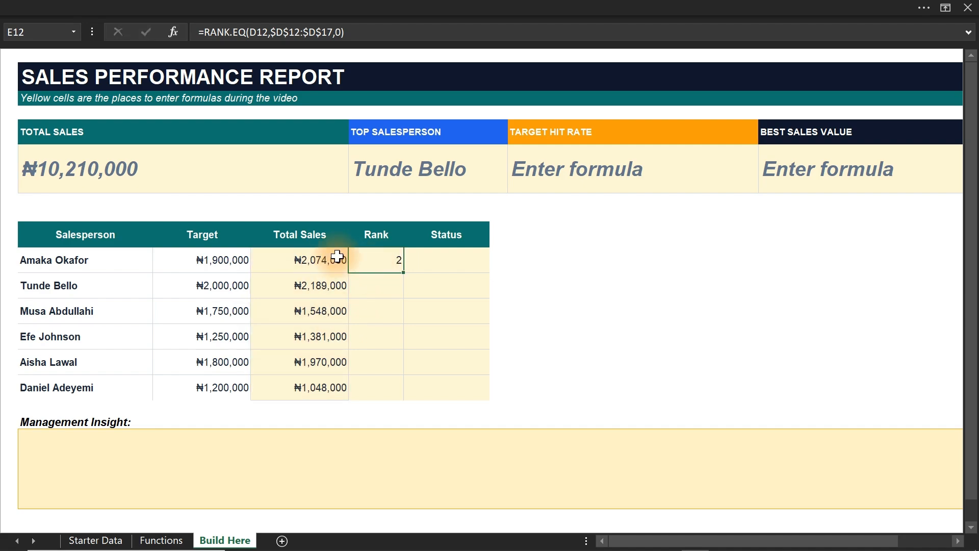
pyautogui.doubleClick(409, 273)
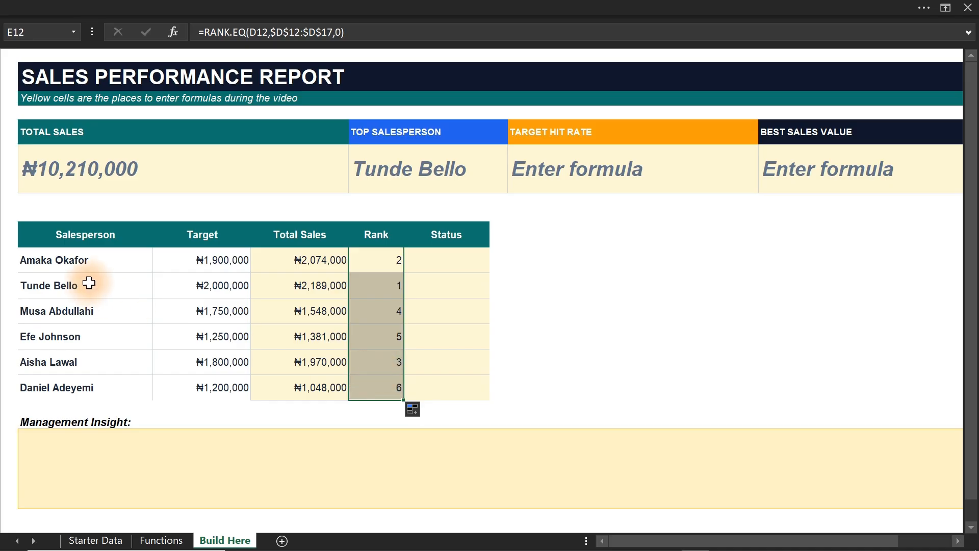
# Start a formula-based conditional formatting rule for the Rank cells E12:E17 with the formula =$E12=1.
pyautogui.click(345, 6)
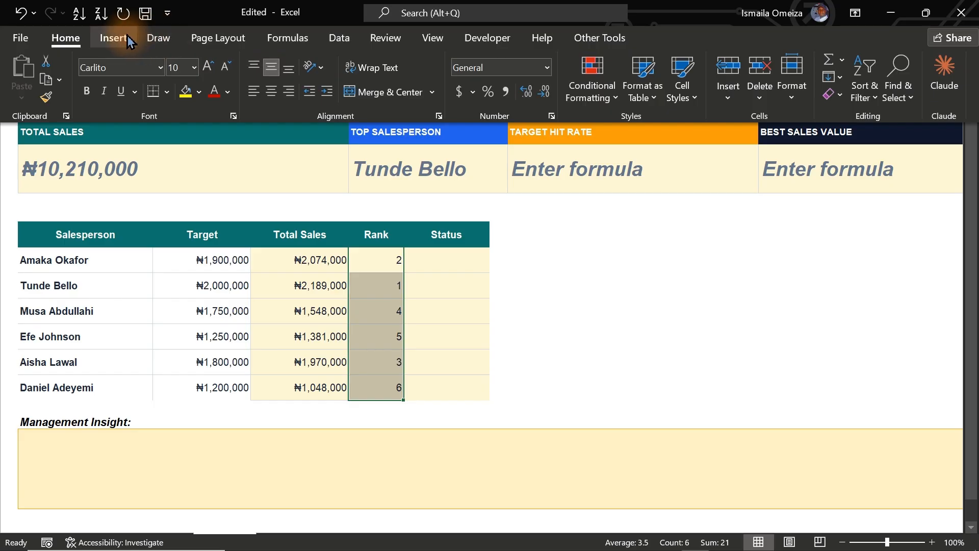
pyautogui.click(606, 102)
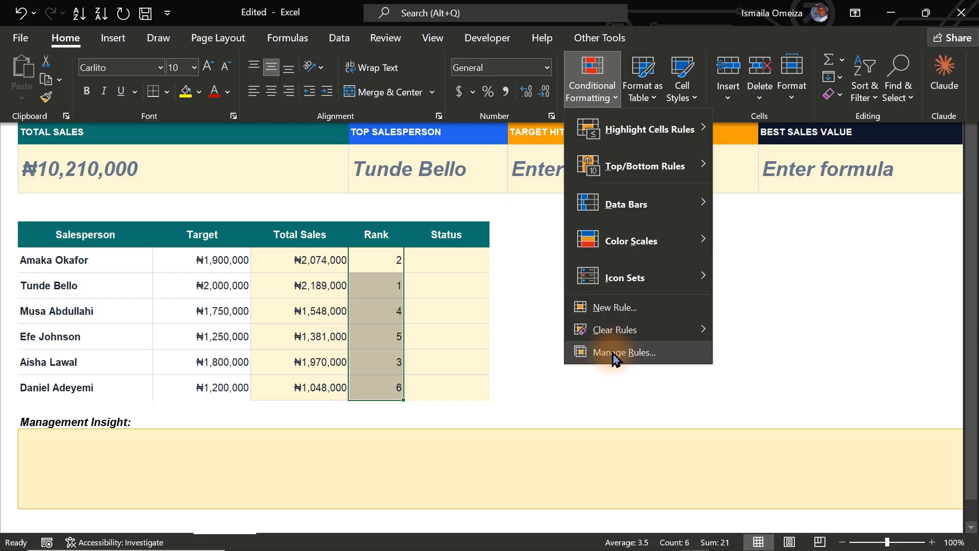
pyautogui.click(616, 308)
pyautogui.moveTo(169, 224); pyautogui.dragTo(658, 110)
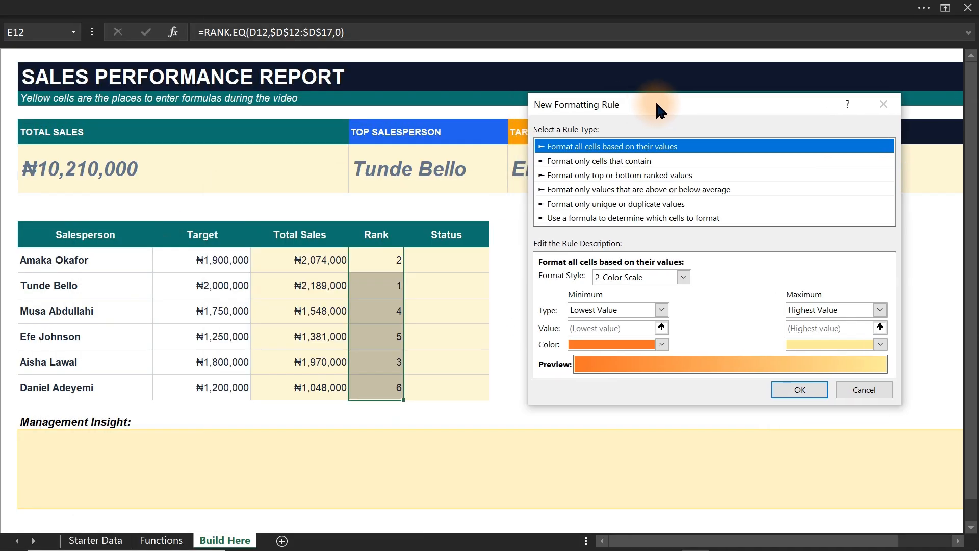
pyautogui.click(609, 219)
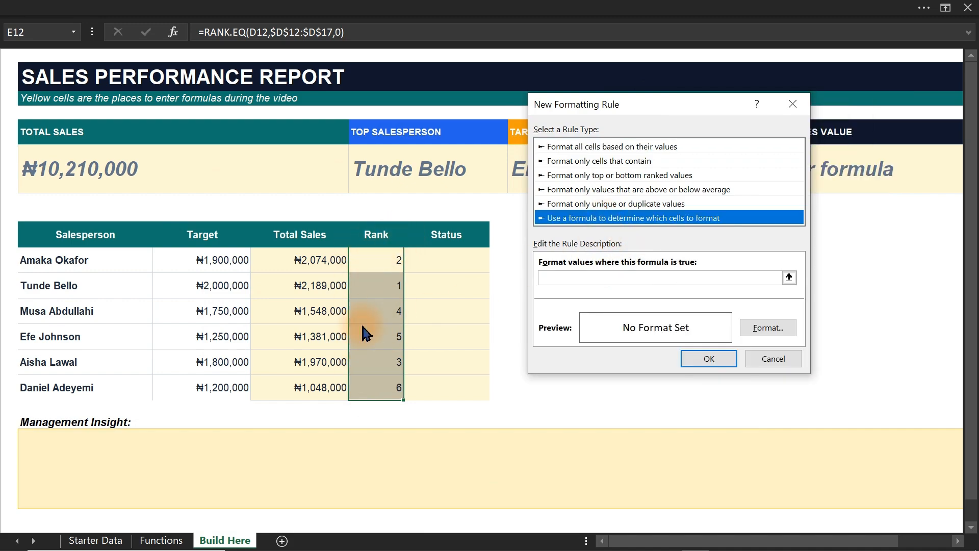
pyautogui.click(614, 278)
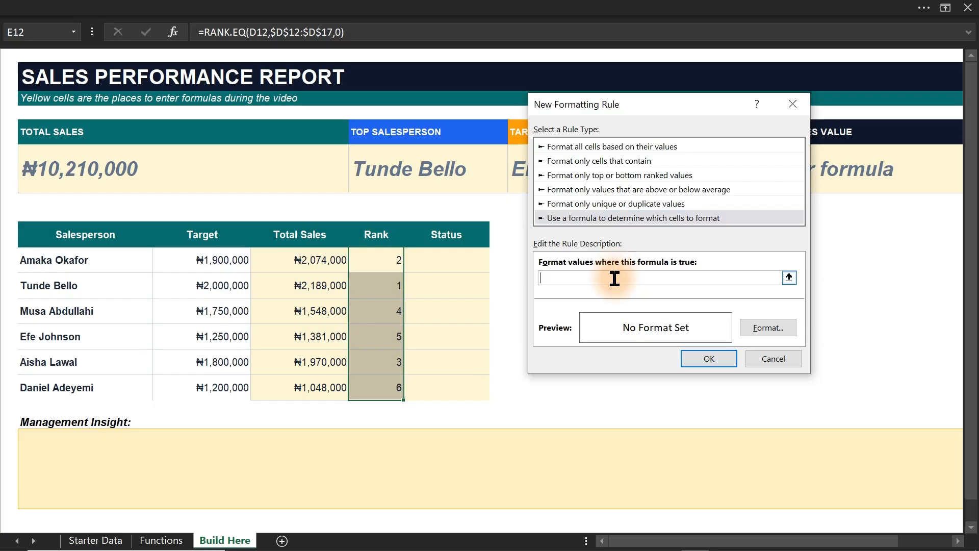
pyautogui.click(392, 264)
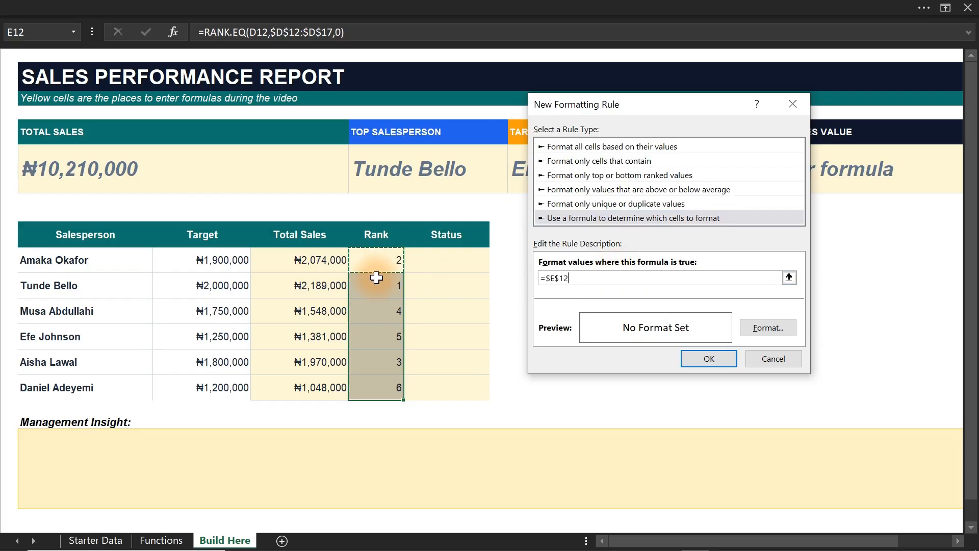
pyautogui.click(561, 278)
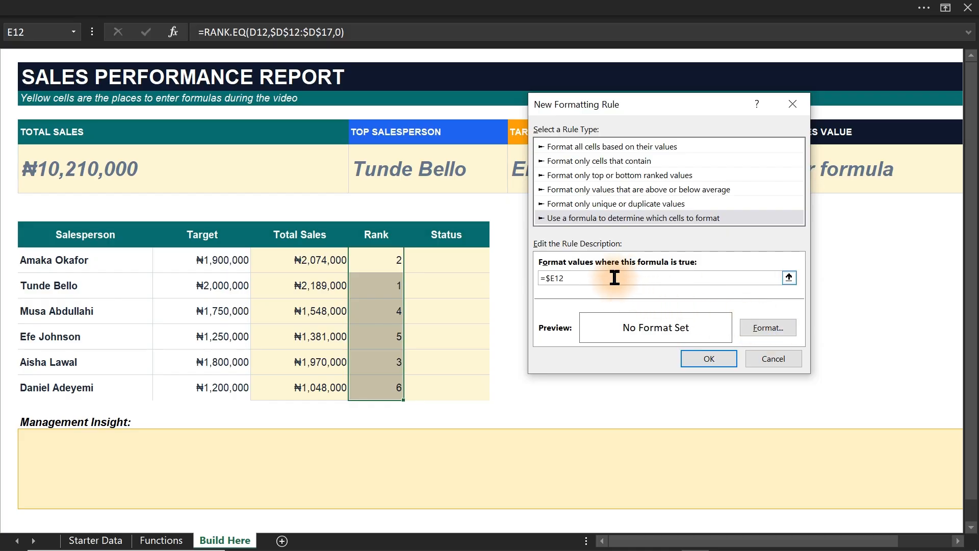
# Set the rule's format to a bold font with a custom dark green fill, #005828.
pyautogui.click(767, 329)
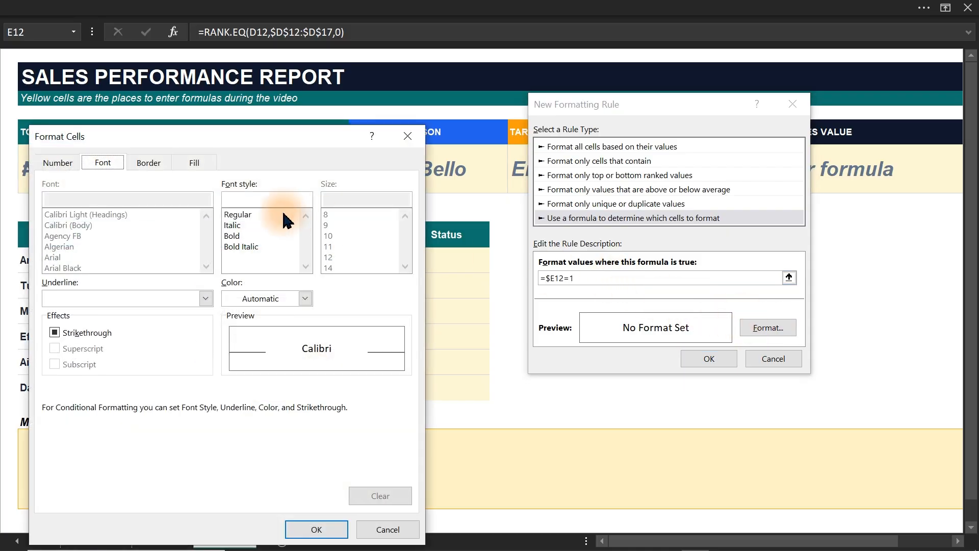
pyautogui.click(240, 236)
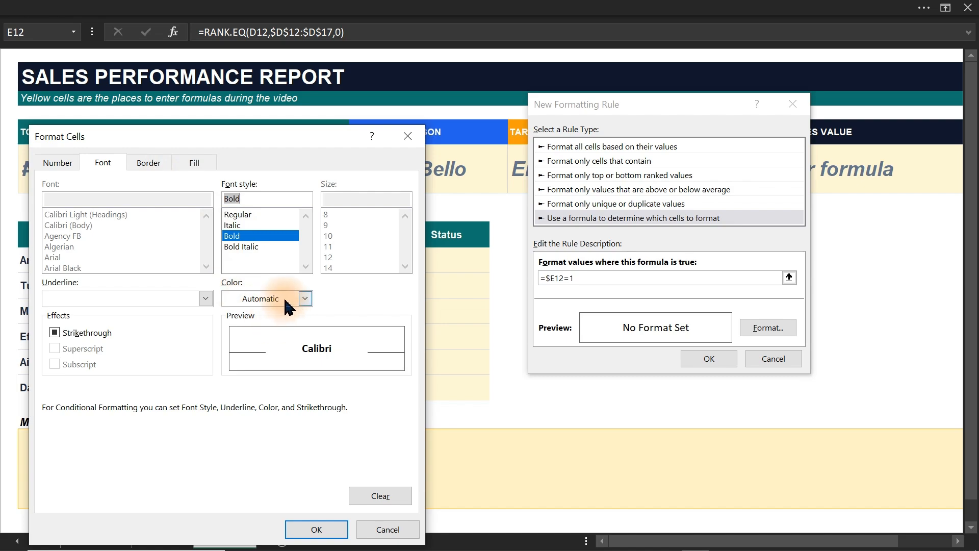
pyautogui.click(194, 163)
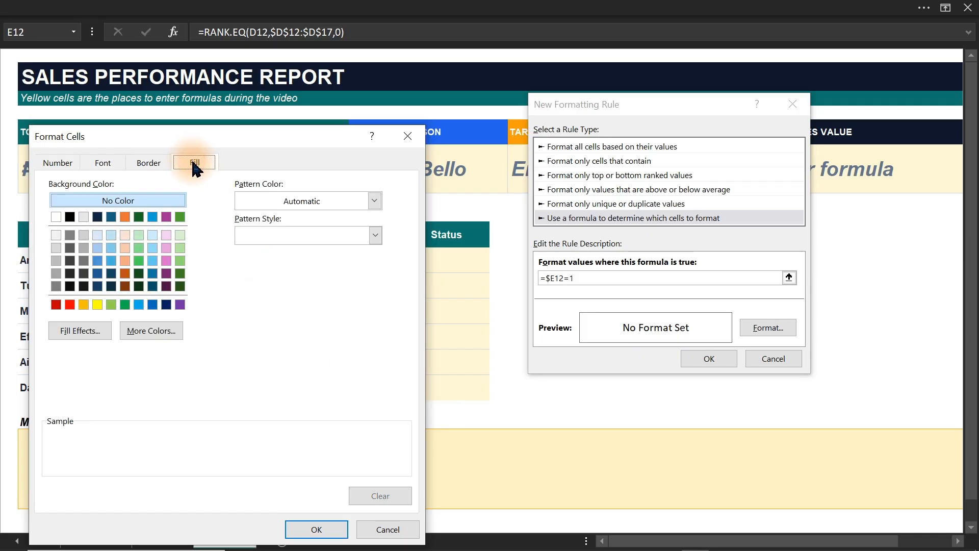
pyautogui.click(125, 305)
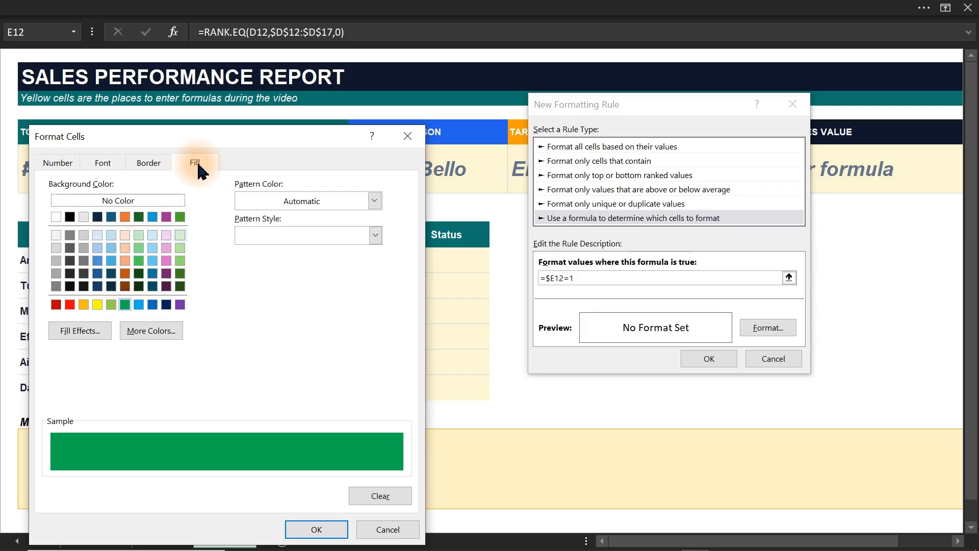
pyautogui.click(149, 337)
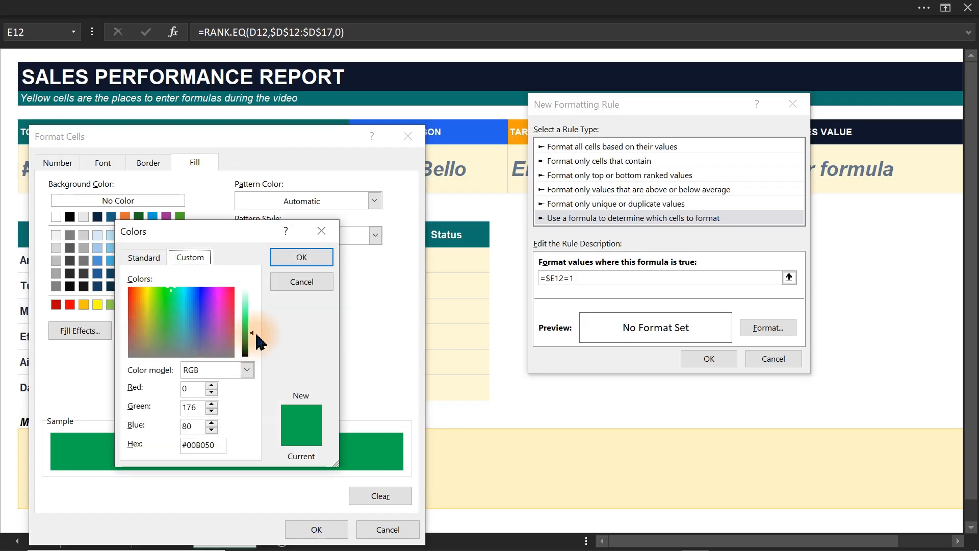
pyautogui.moveTo(251, 334); pyautogui.dragTo(251, 344)
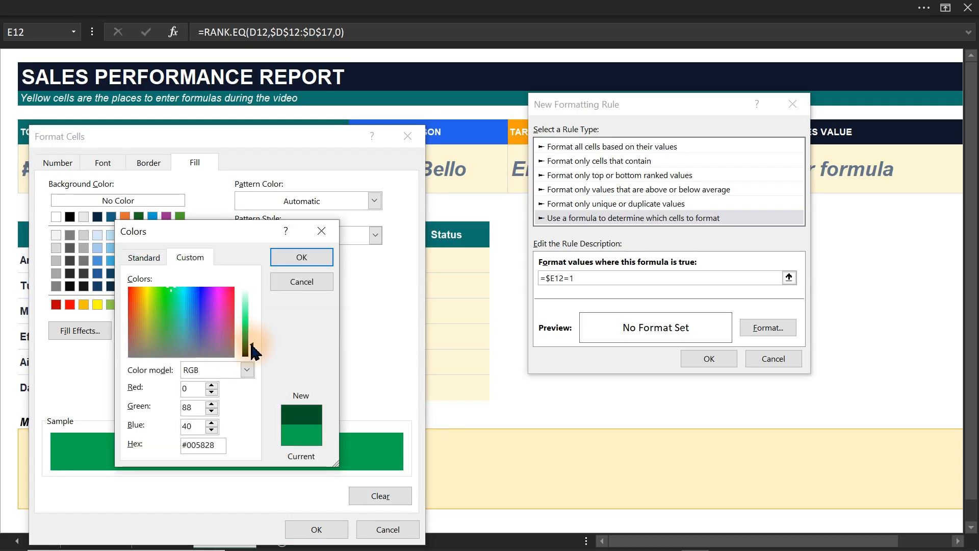
pyautogui.click(296, 261)
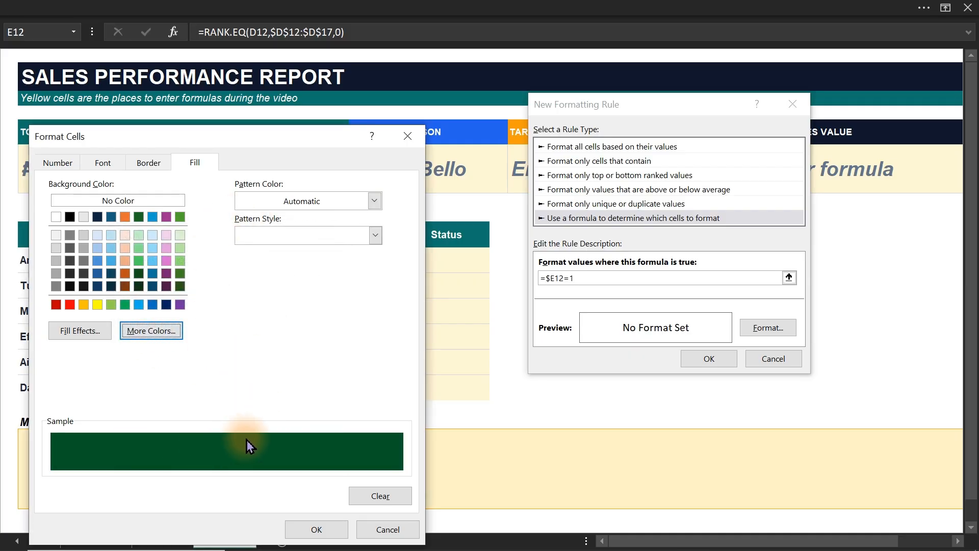
# Set the rule's font color to white and apply the finished rule to the Rank column.
pyautogui.moveTo(171, 132); pyautogui.dragTo(494, 134)
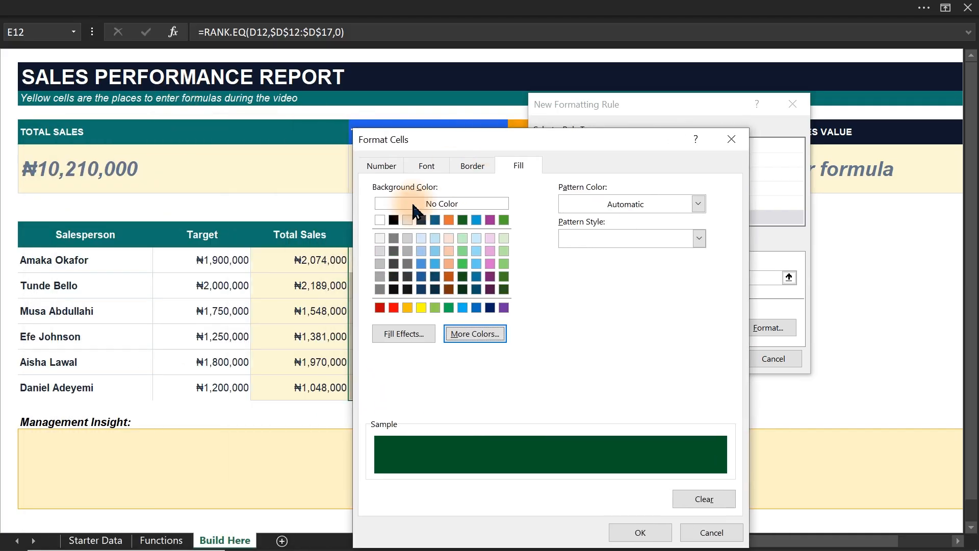
pyautogui.click(427, 166)
pyautogui.click(589, 304)
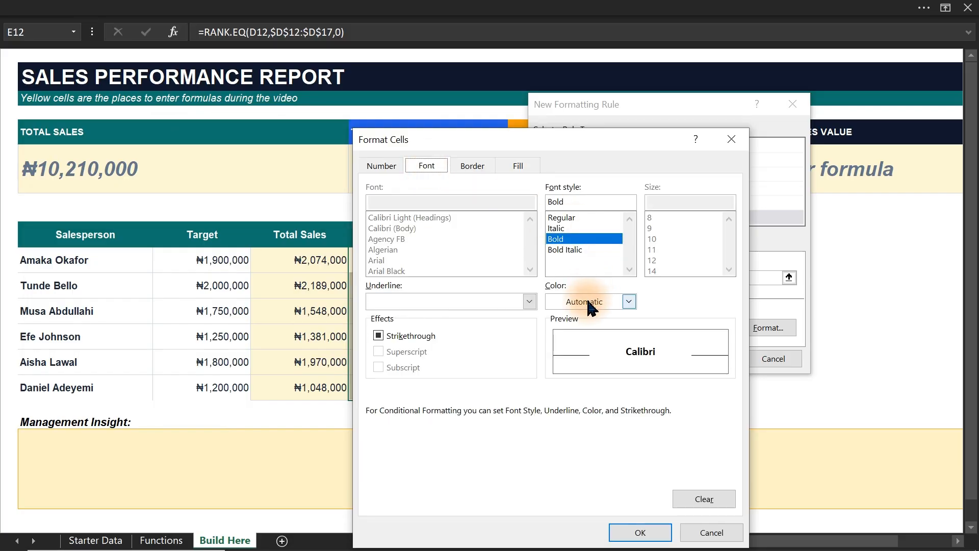
pyautogui.click(553, 363)
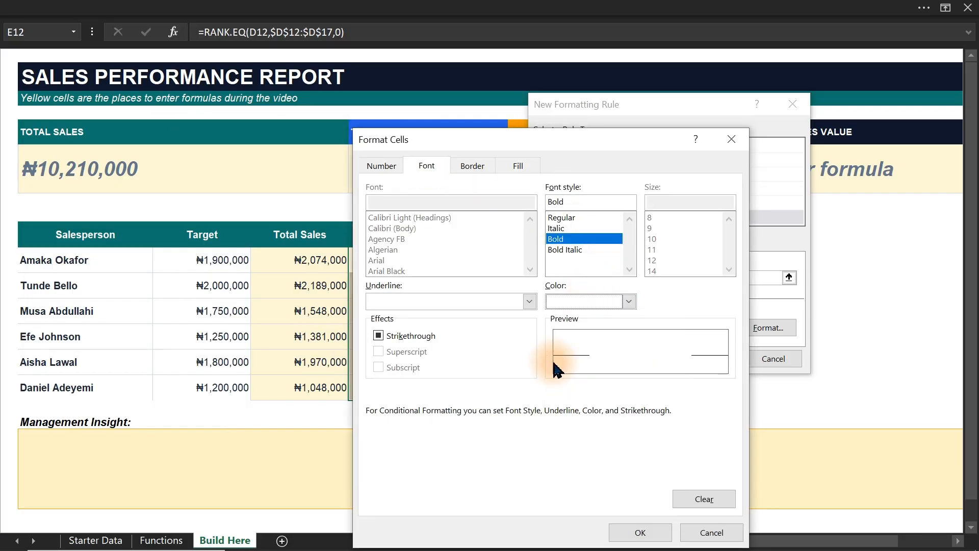
pyautogui.click(638, 532)
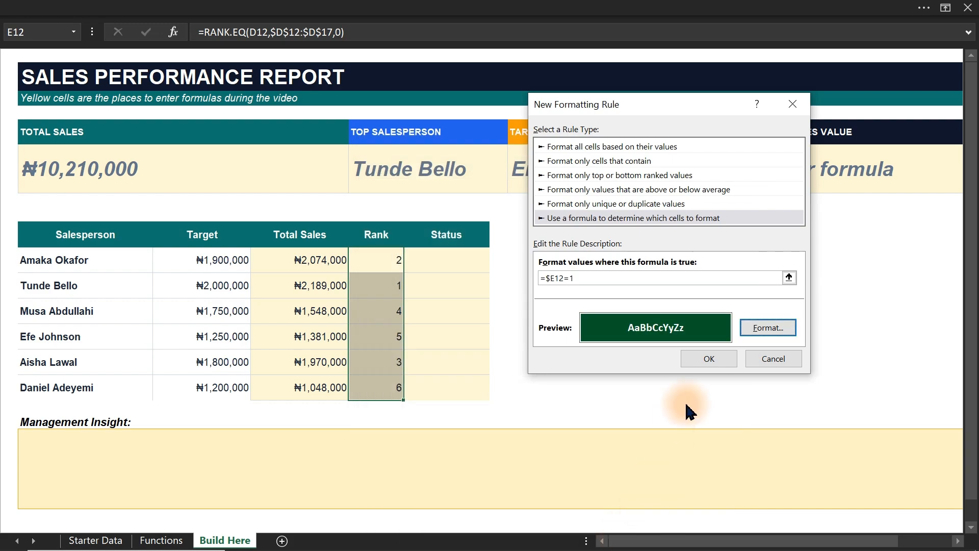
pyautogui.click(704, 359)
pyautogui.click(497, 335)
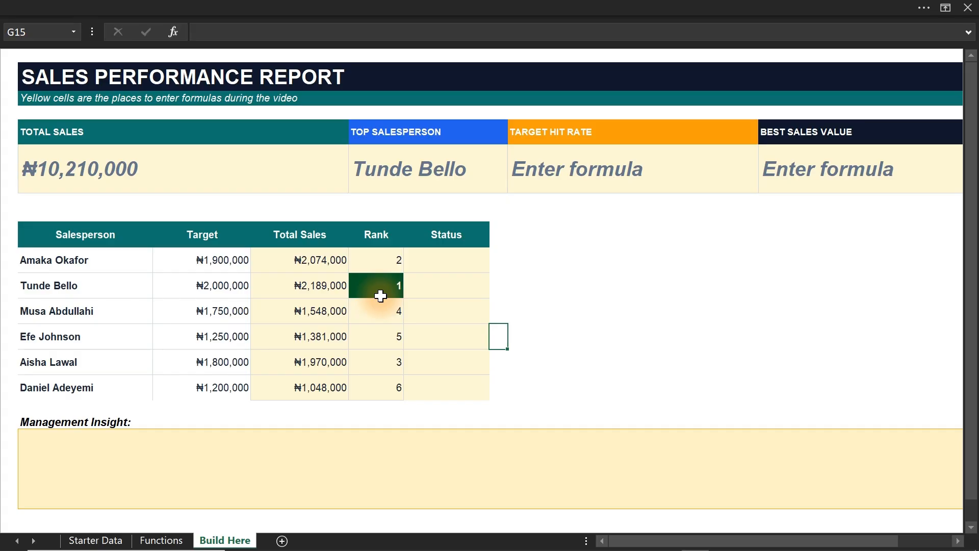
# Add If to the function list in E18 of the Functions sheet and return to the Build Here sheet.
pyautogui.click(435, 263)
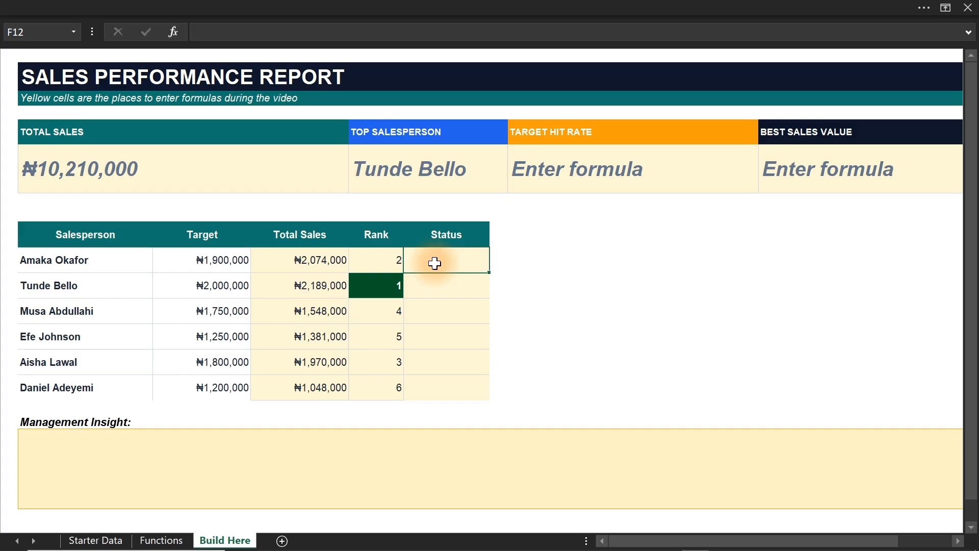
pyautogui.click(178, 539)
pyautogui.click(341, 398)
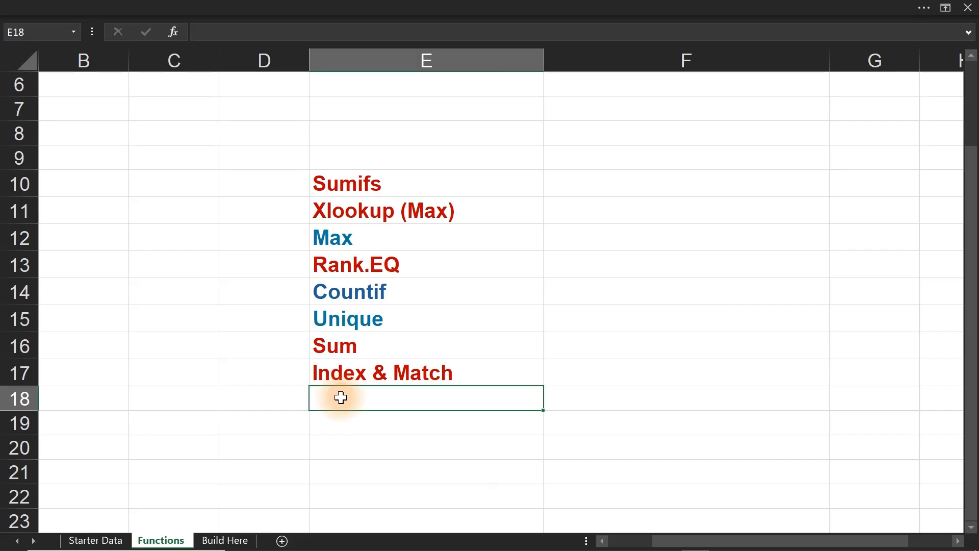
pyautogui.write('If')
pyautogui.press('Return')
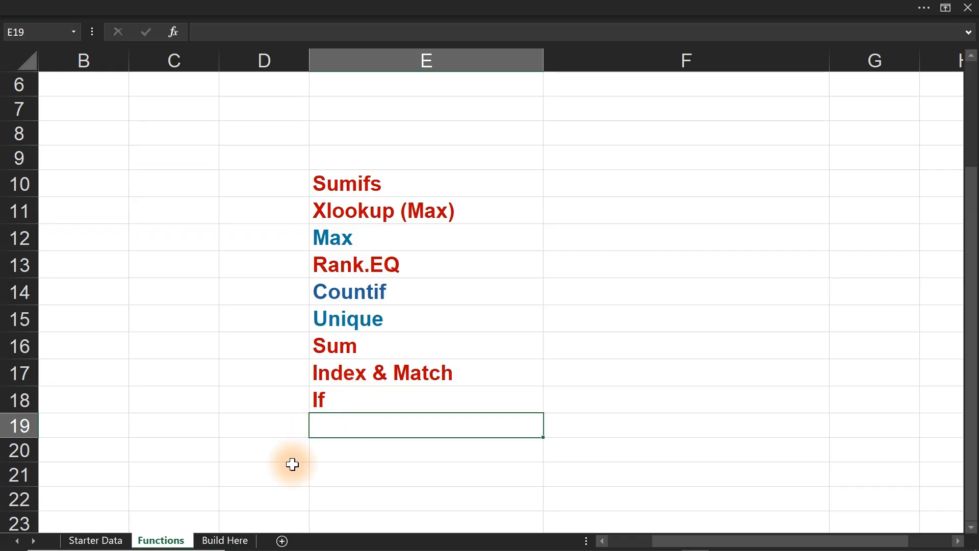
pyautogui.click(225, 540)
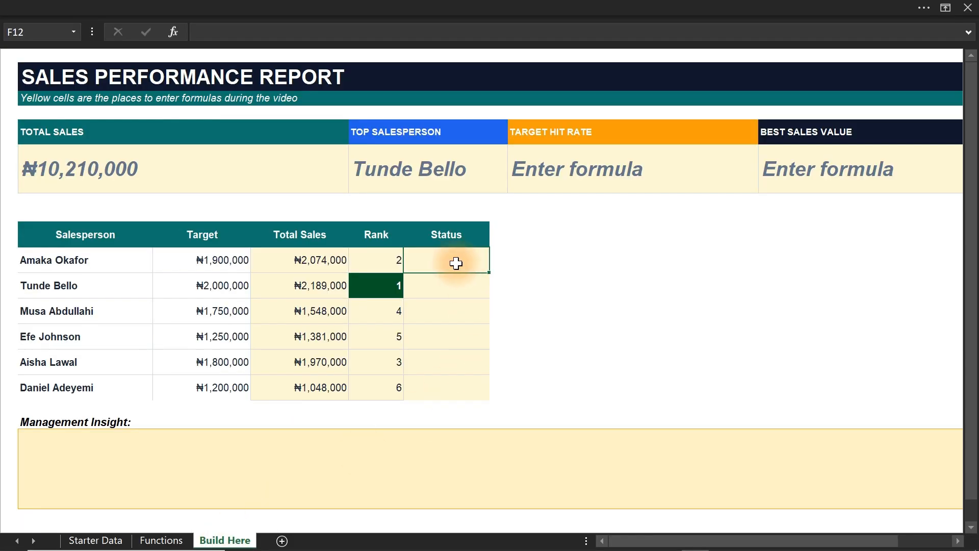
# Start an IF formula in the first Status cell F12 with the logical test D12>=C12.
pyautogui.write('=if')
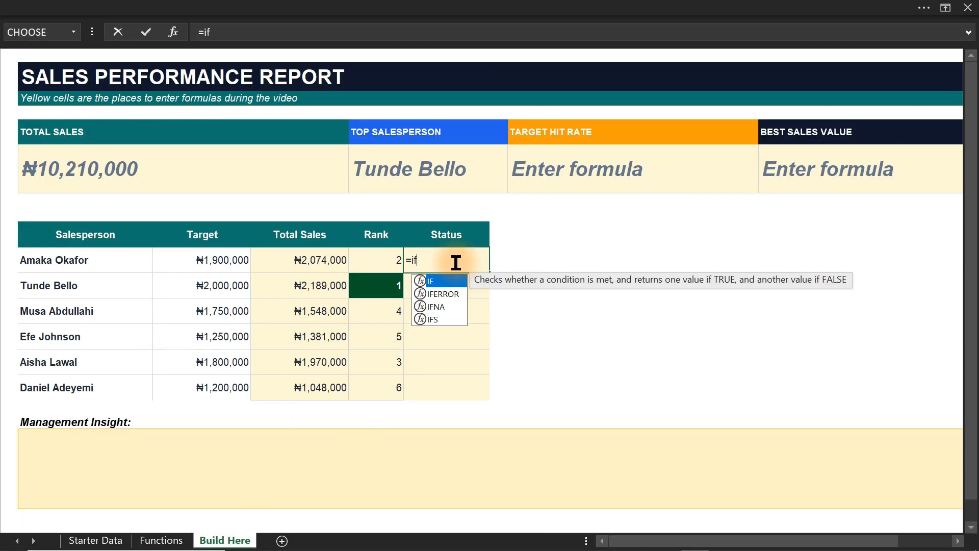
pyautogui.press('Tab')
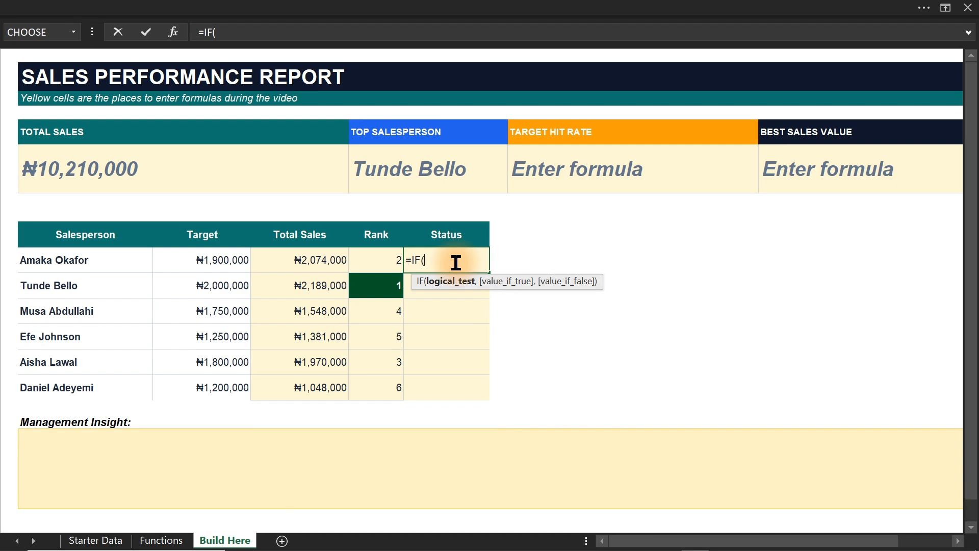
pyautogui.click(315, 260)
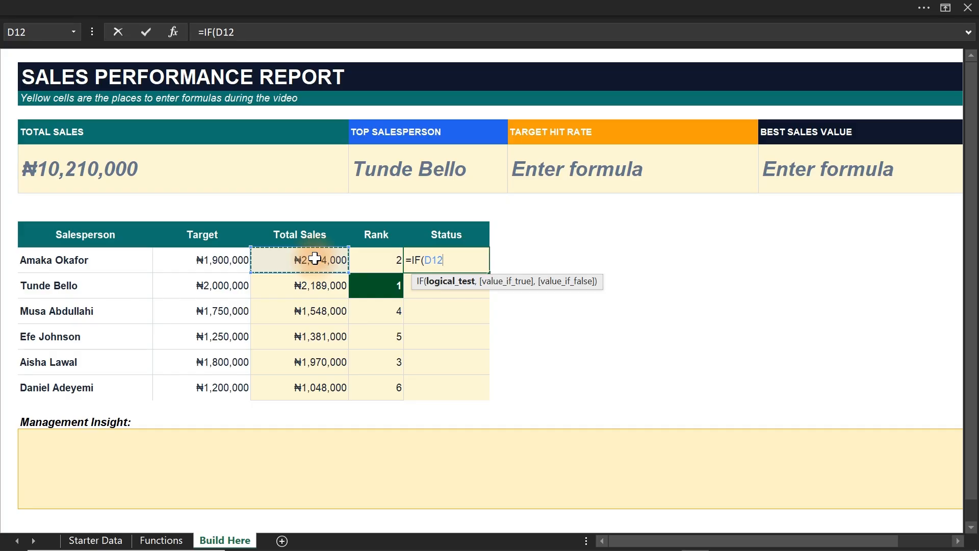
pyautogui.write('>=')
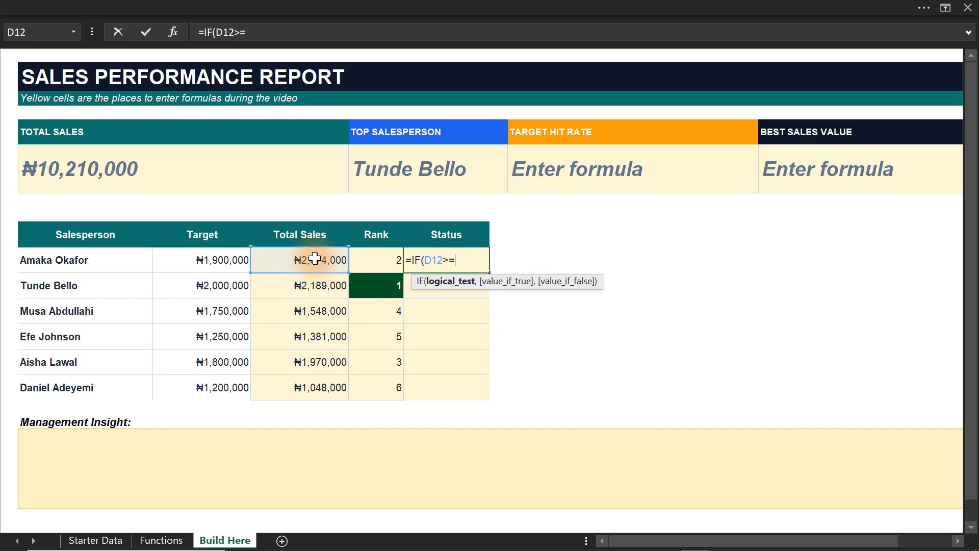
pyautogui.click(204, 259)
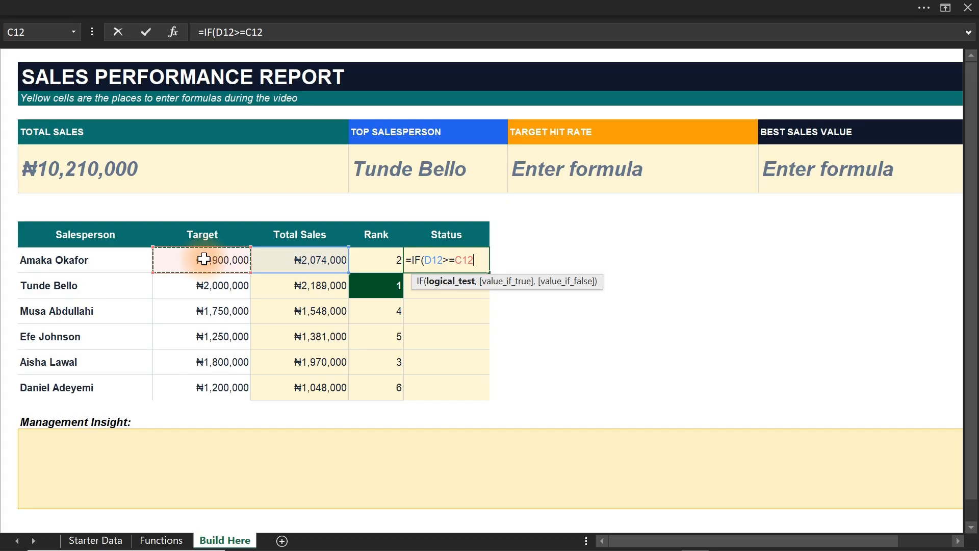
pyautogui.write(',"A')
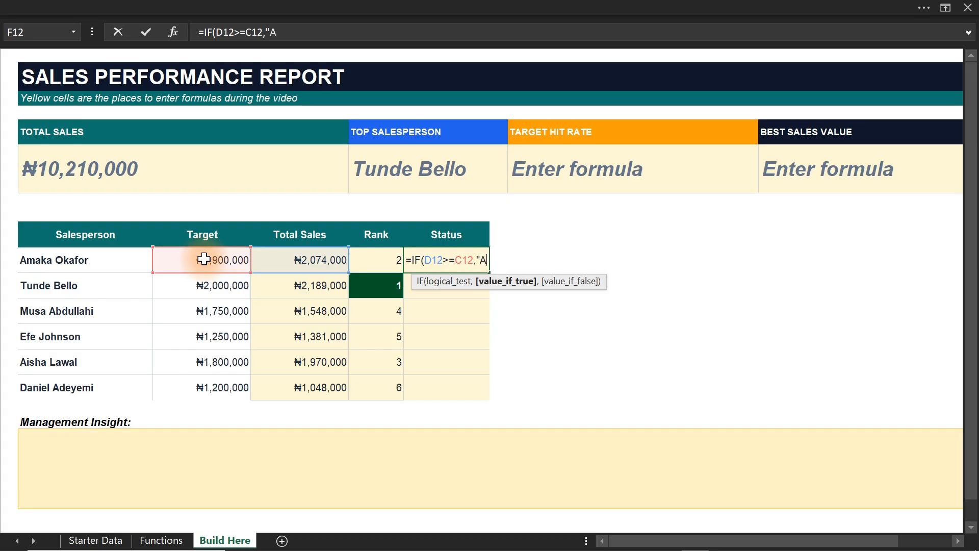
pyautogui.write('chieve')
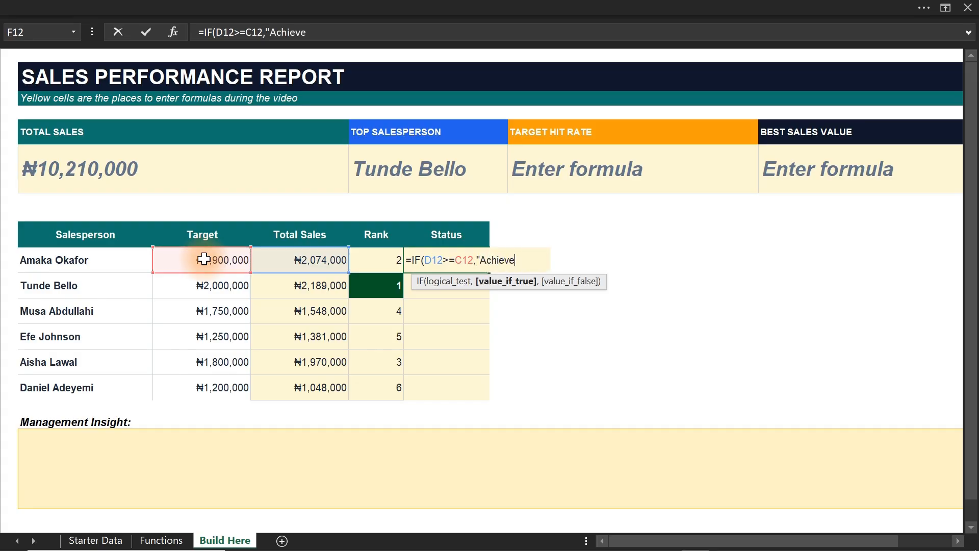
pyautogui.write('d","')
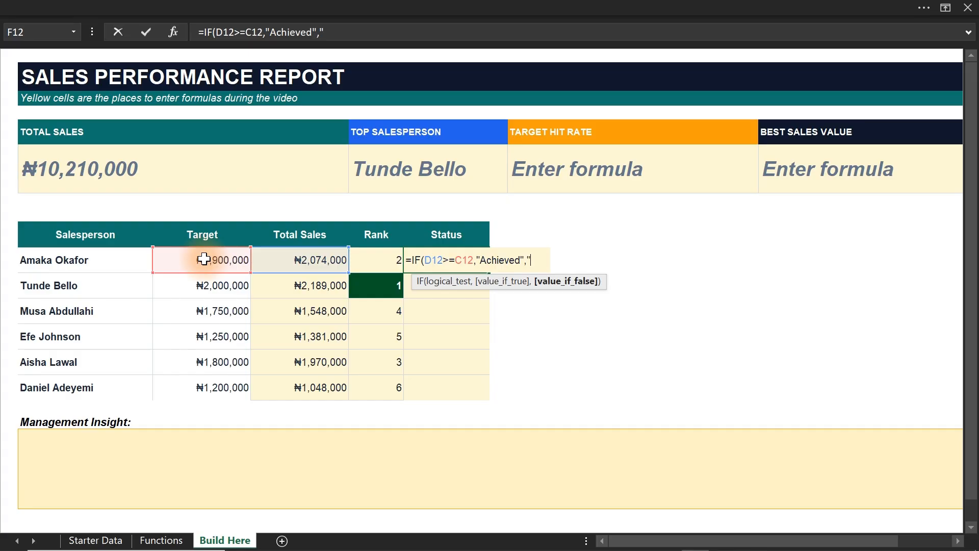
pyautogui.write('Missed')
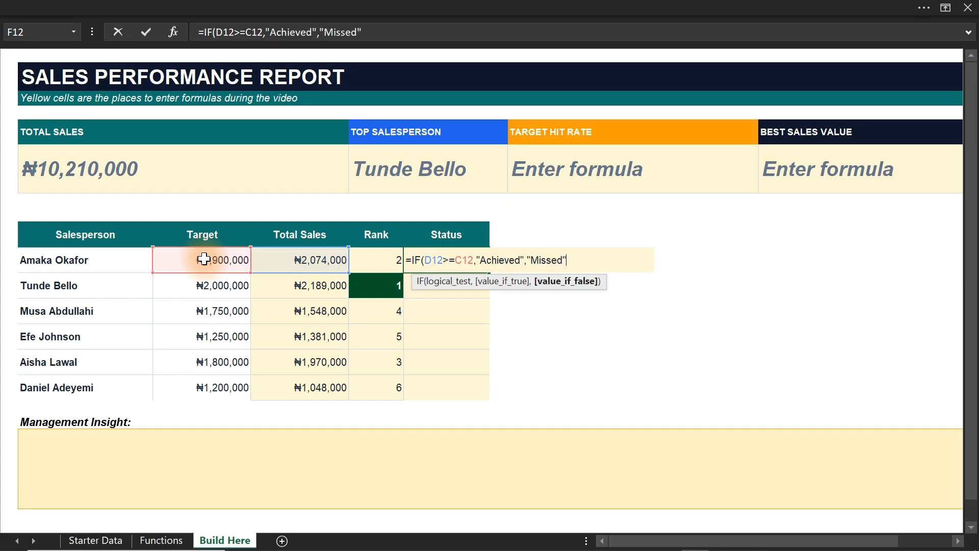
pyautogui.write('")')
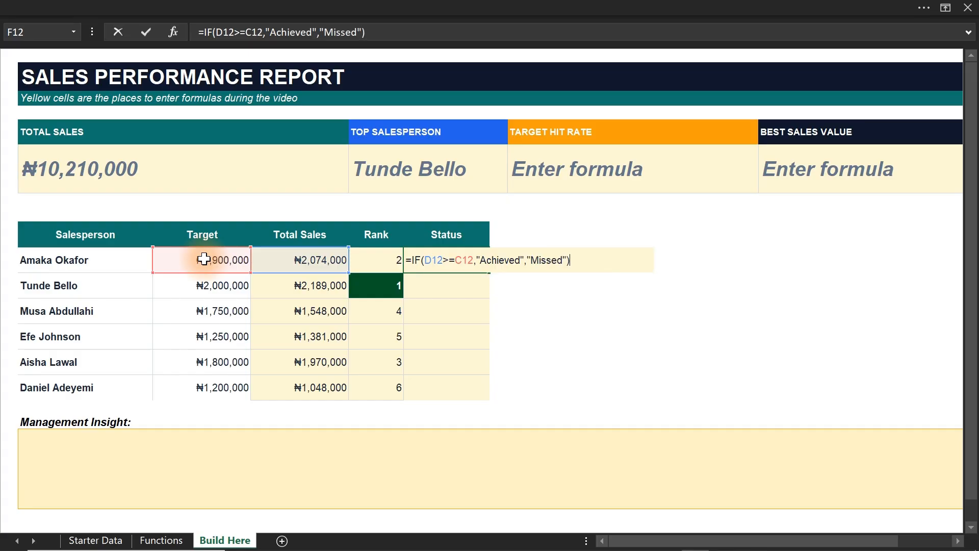
# Complete the IF in F12 with "Achieved" if true and "Missed" if false, and fill it down to F17.
pyautogui.hotkey('ctrl', 'Return')
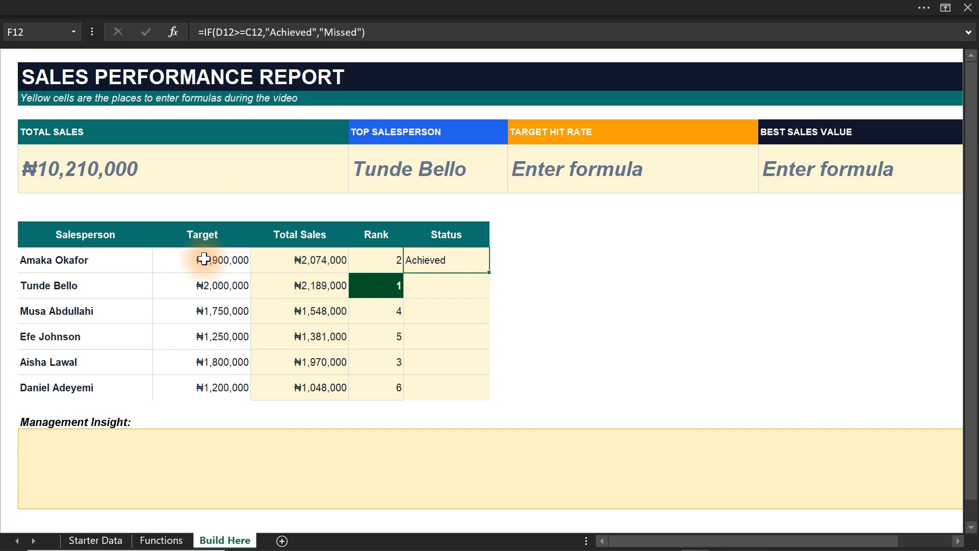
pyautogui.doubleClick(490, 271)
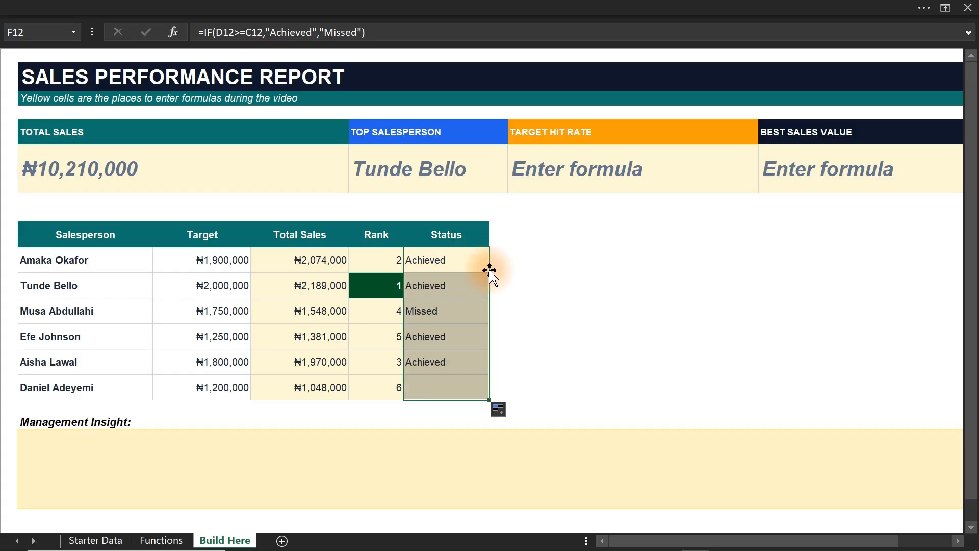
# Start a new conditional formatting rule for Status cells F12:F17 that uses a formula to determine which cells to format.
pyautogui.click(436, 392)
pyautogui.click(445, 312)
pyautogui.moveTo(430, 259); pyautogui.dragTo(436, 386)
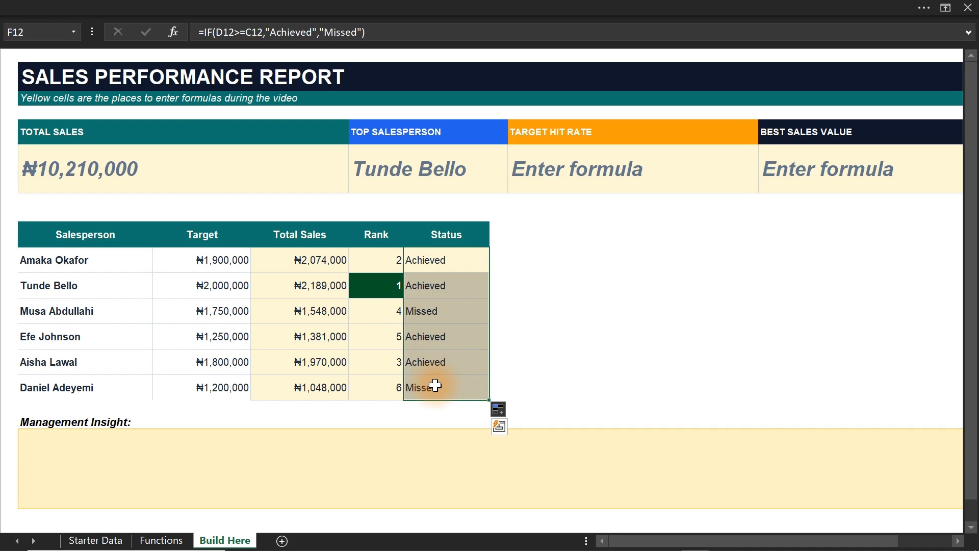
pyautogui.click(335, 7)
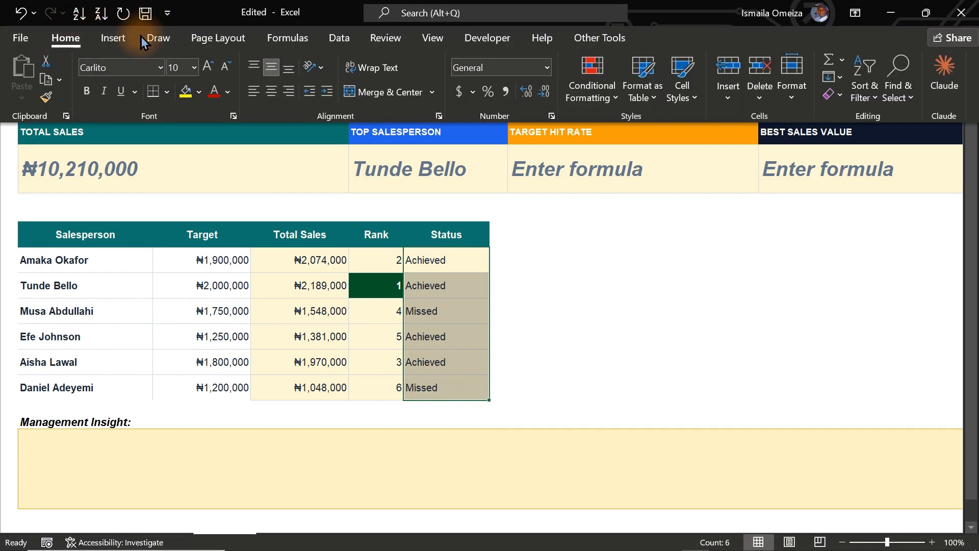
pyautogui.click(591, 96)
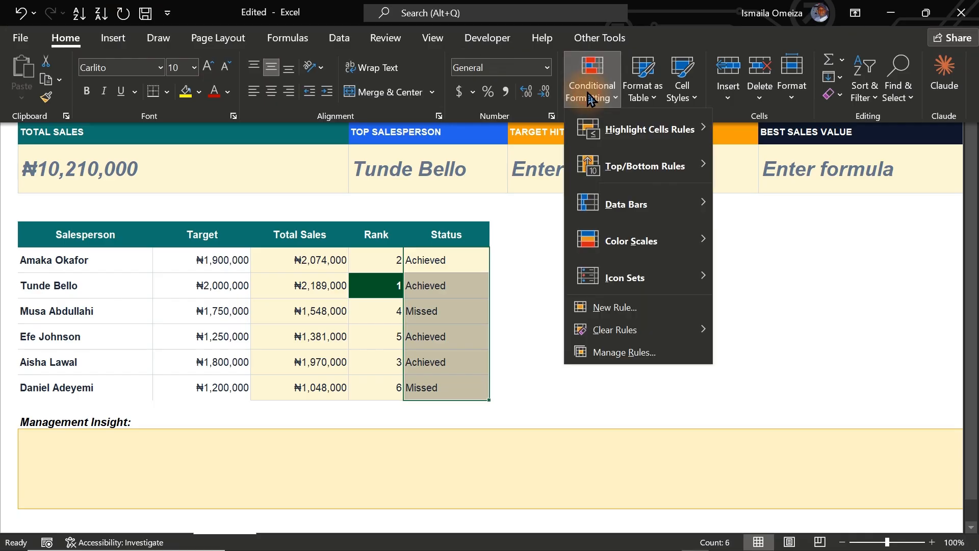
pyautogui.click(625, 353)
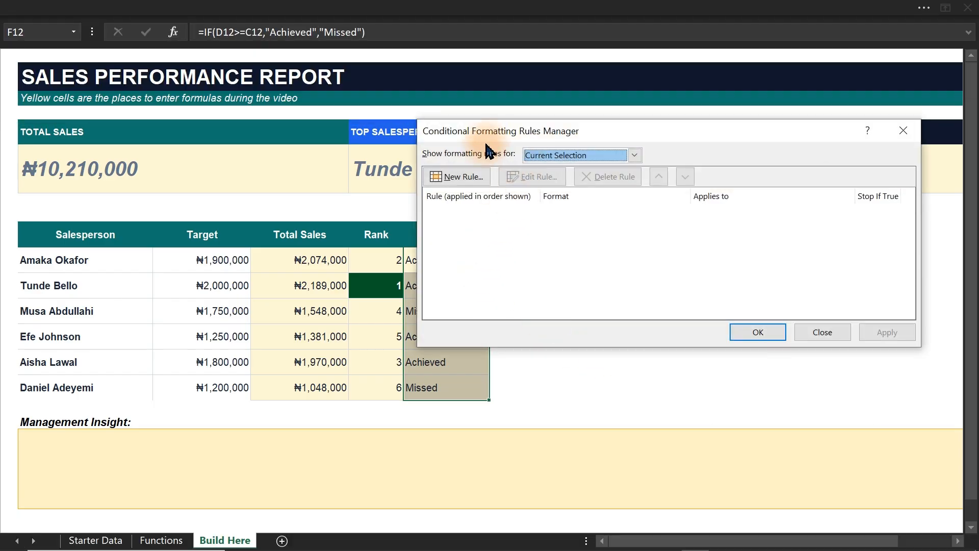
pyautogui.click(470, 176)
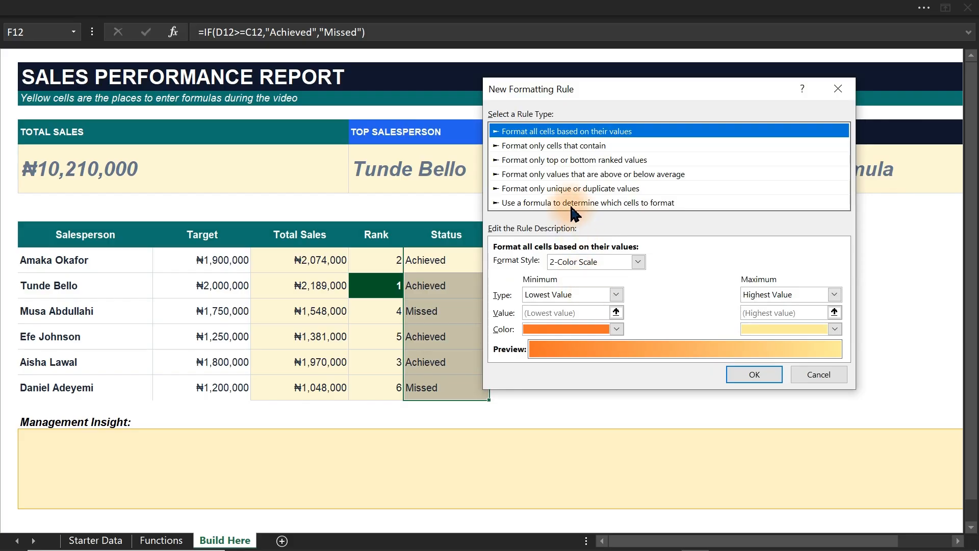
pyautogui.click(558, 203)
# Enter =$F12="Achieved" as the rule's formula, with the row reference left relative.
pyautogui.click(575, 263)
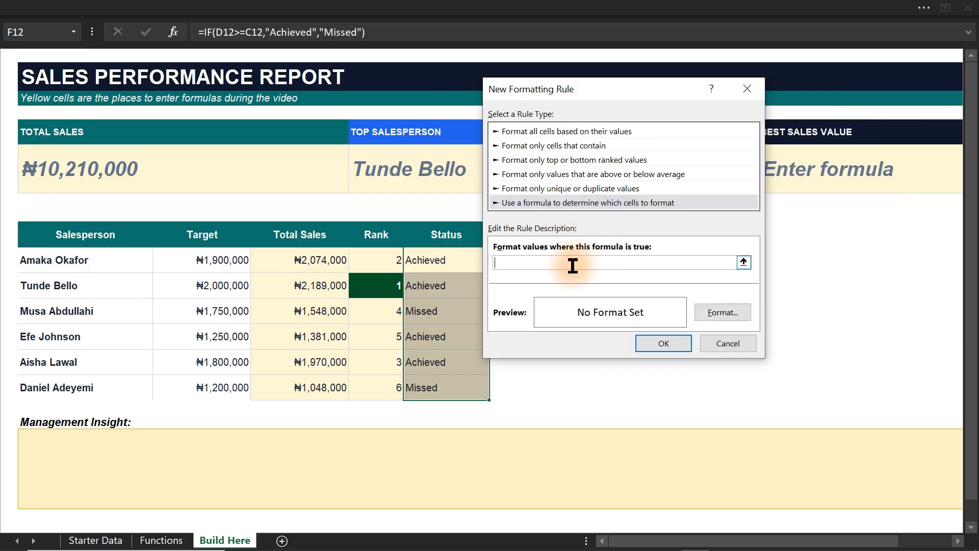
pyautogui.click(443, 257)
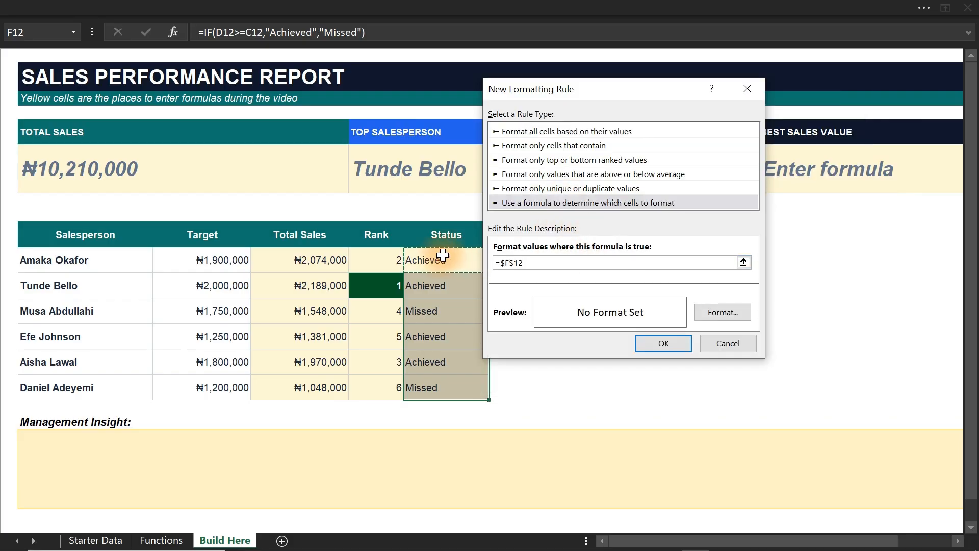
pyautogui.click(515, 266)
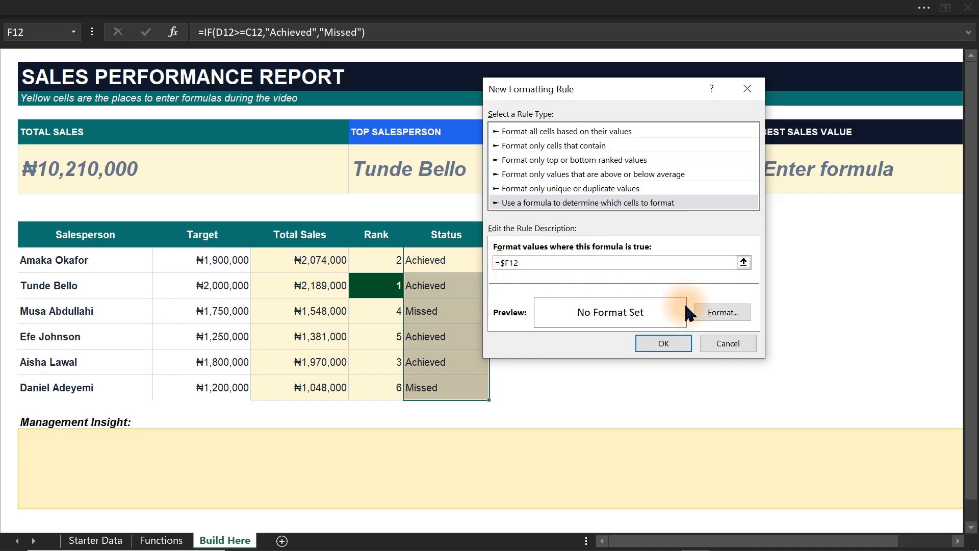
pyautogui.click(724, 312)
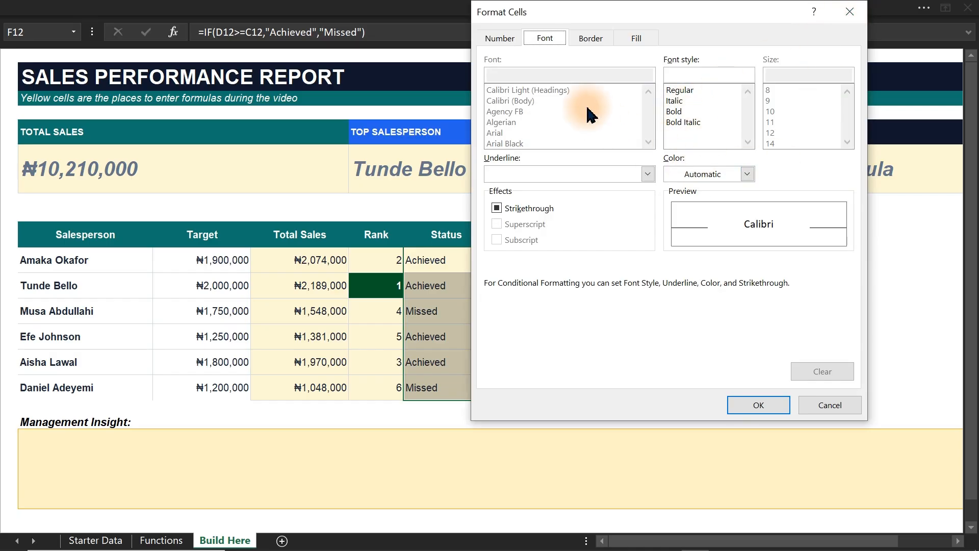
pyautogui.click(849, 11)
pyautogui.click(523, 263)
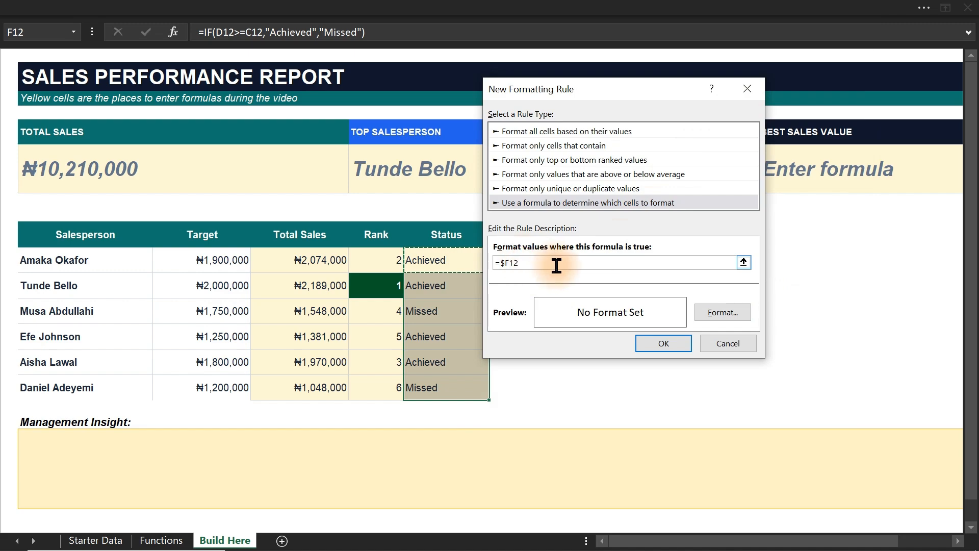
pyautogui.write('=')
pyautogui.write('"Achieved"')
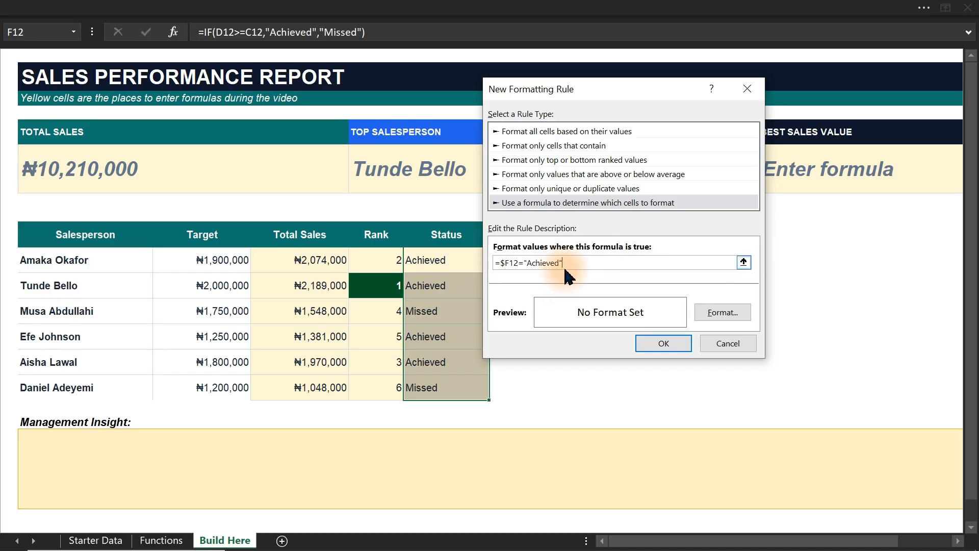
# Format the "Achieved" rule with a bold font in the recently used dark green and apply it to the Status cells.
pyautogui.click(722, 312)
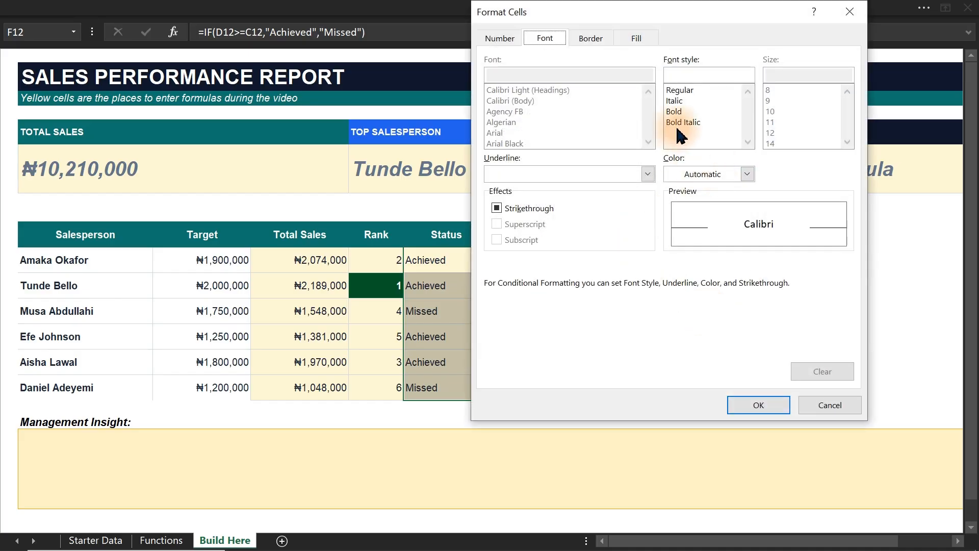
pyautogui.click(675, 111)
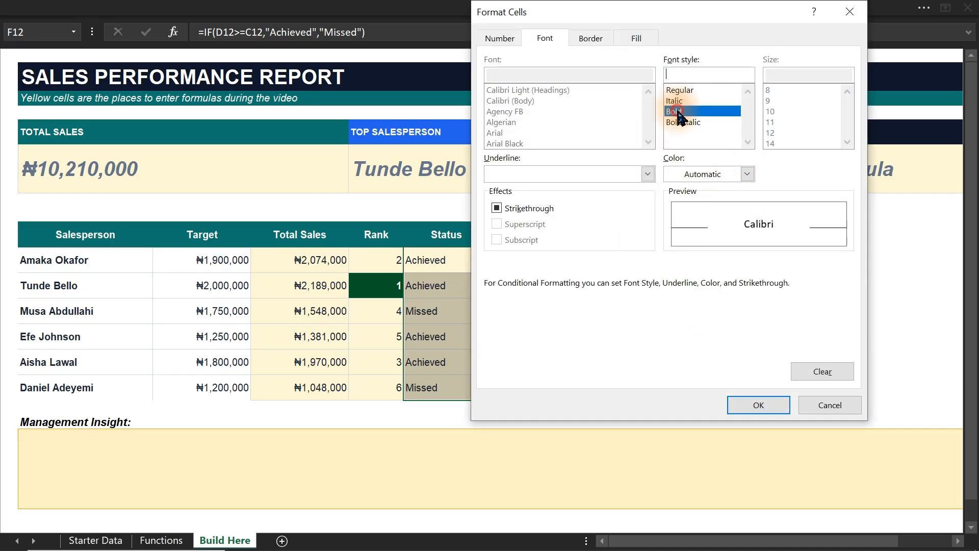
pyautogui.click(704, 175)
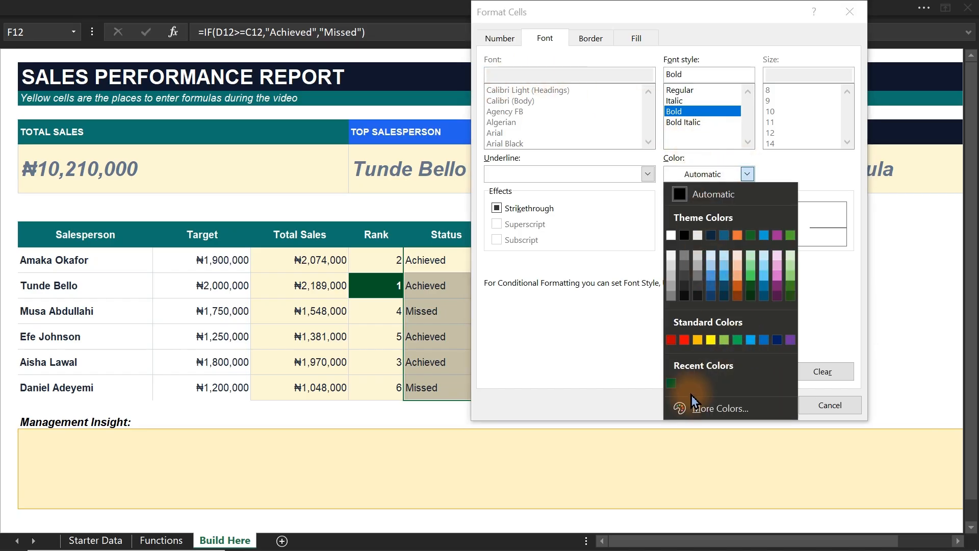
pyautogui.click(671, 384)
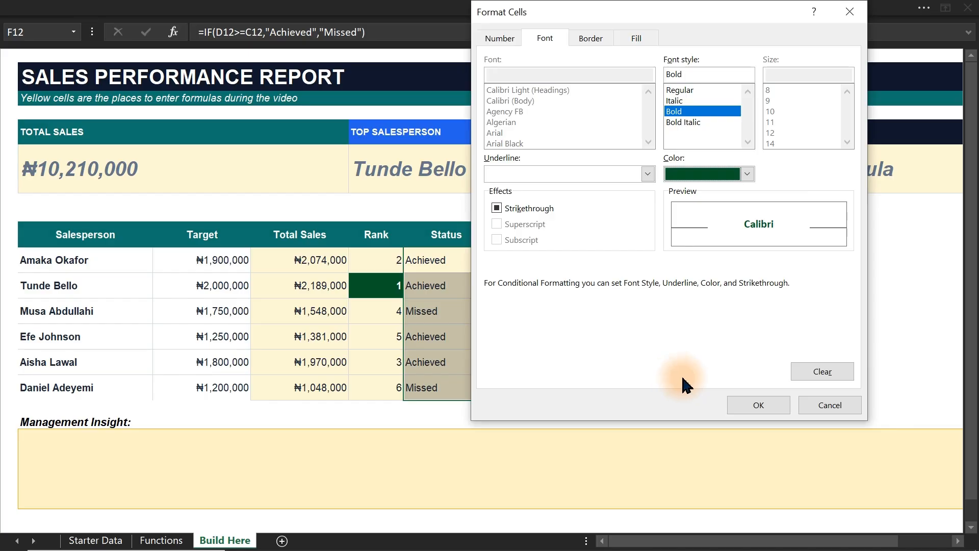
pyautogui.click(759, 406)
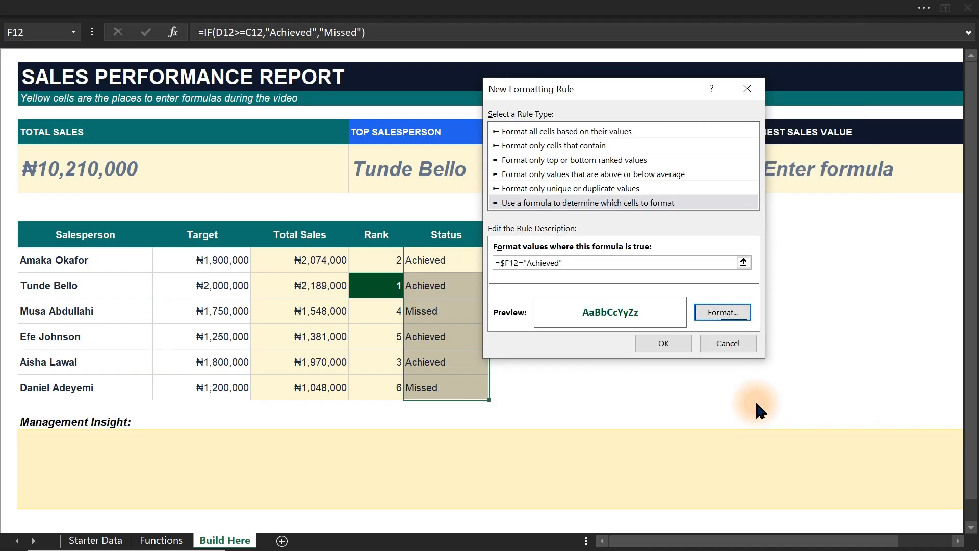
pyautogui.click(664, 344)
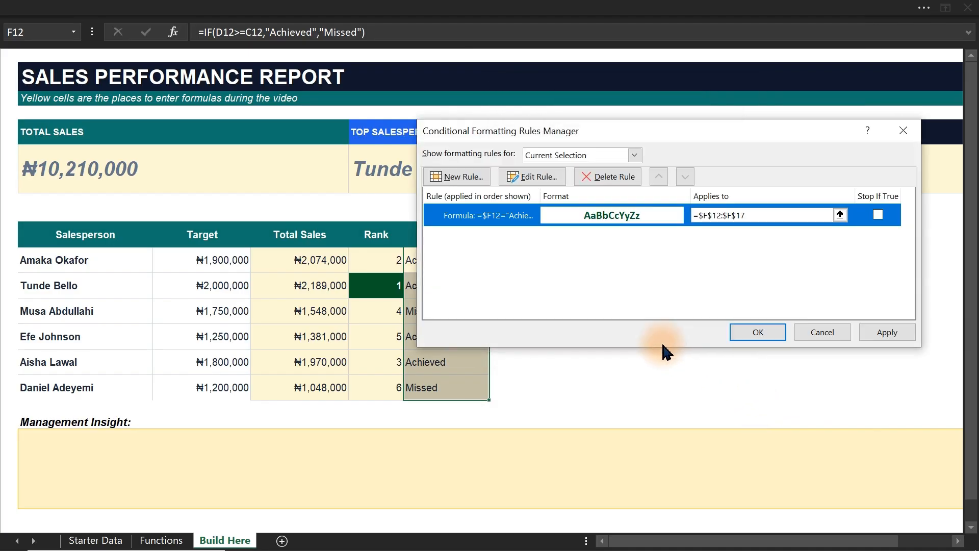
pyautogui.click(893, 331)
# Add a second formula-based rule for the Status cells with the formula =$F12="Missed".
pyautogui.moveTo(532, 131); pyautogui.dragTo(498, 101)
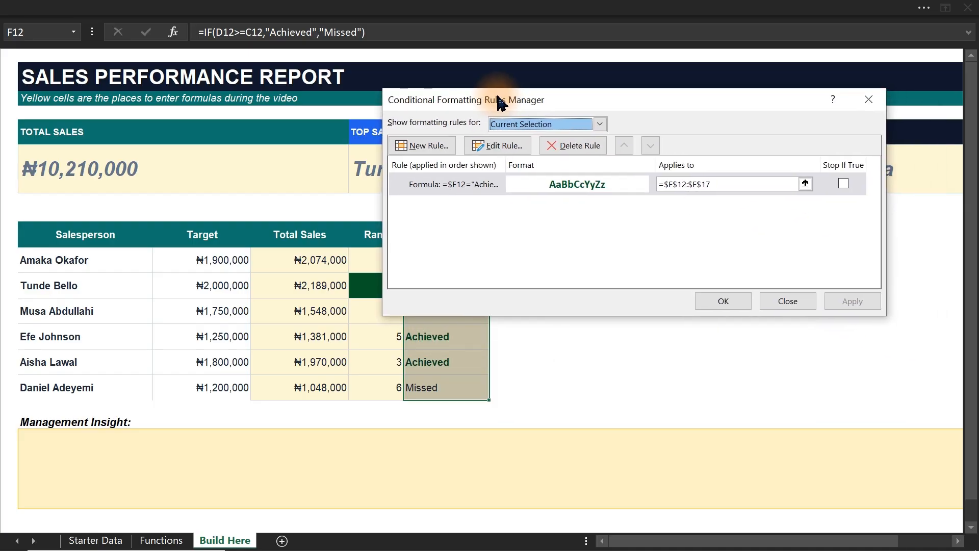
pyautogui.click(422, 148)
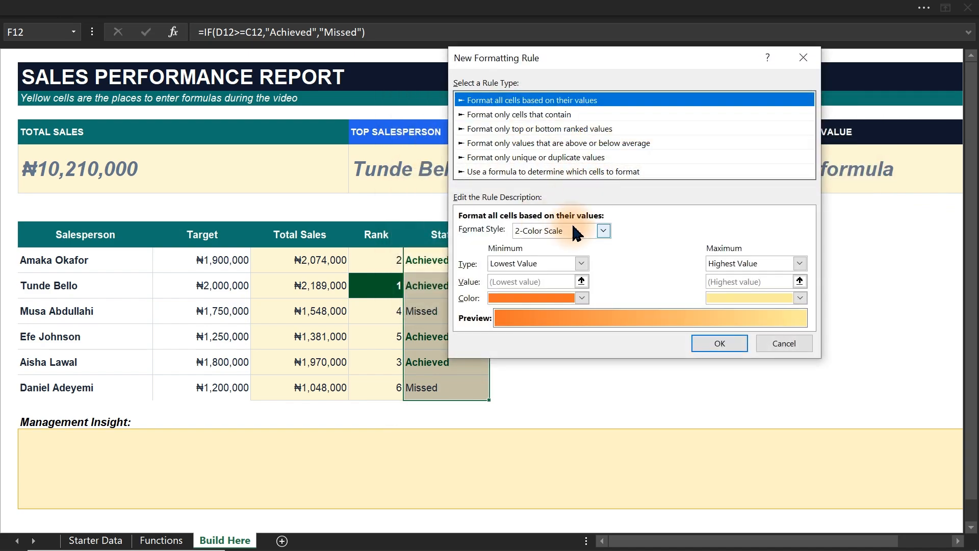
pyautogui.click(571, 172)
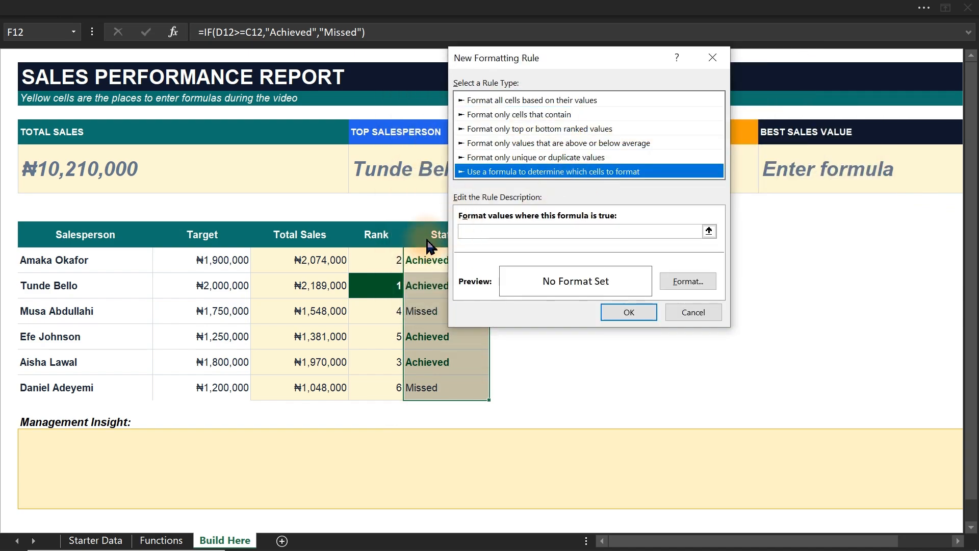
pyautogui.moveTo(522, 60); pyautogui.dragTo(636, 67)
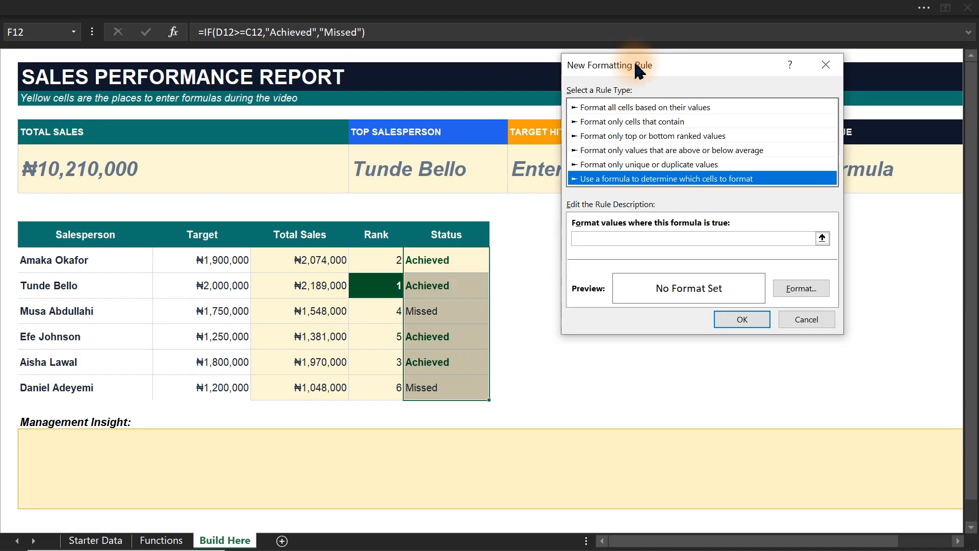
pyautogui.click(601, 239)
pyautogui.click(447, 261)
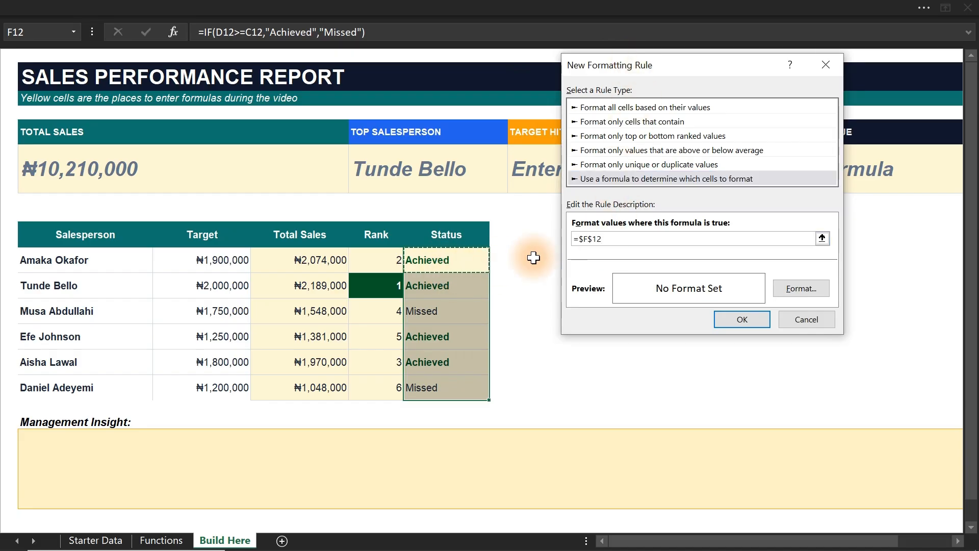
pyautogui.click(593, 239)
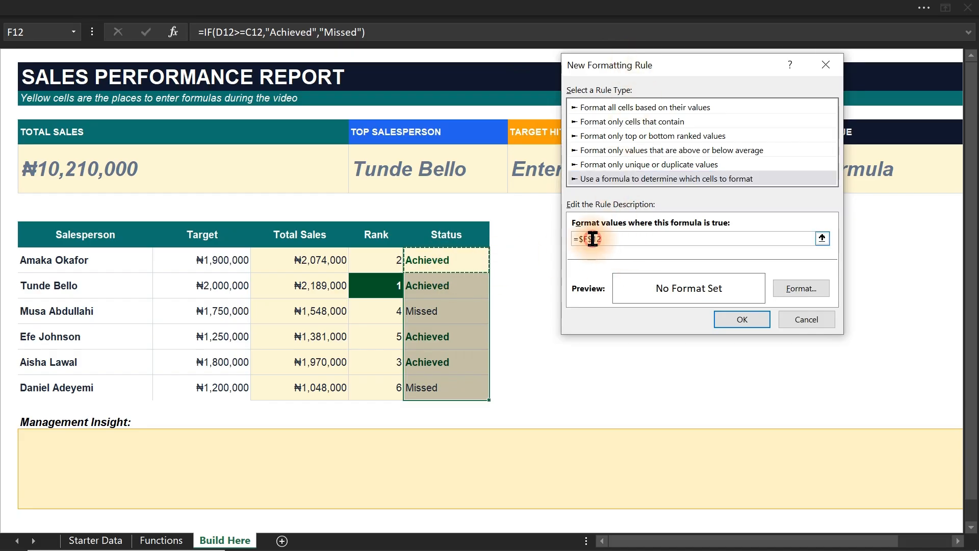
pyautogui.click(640, 237)
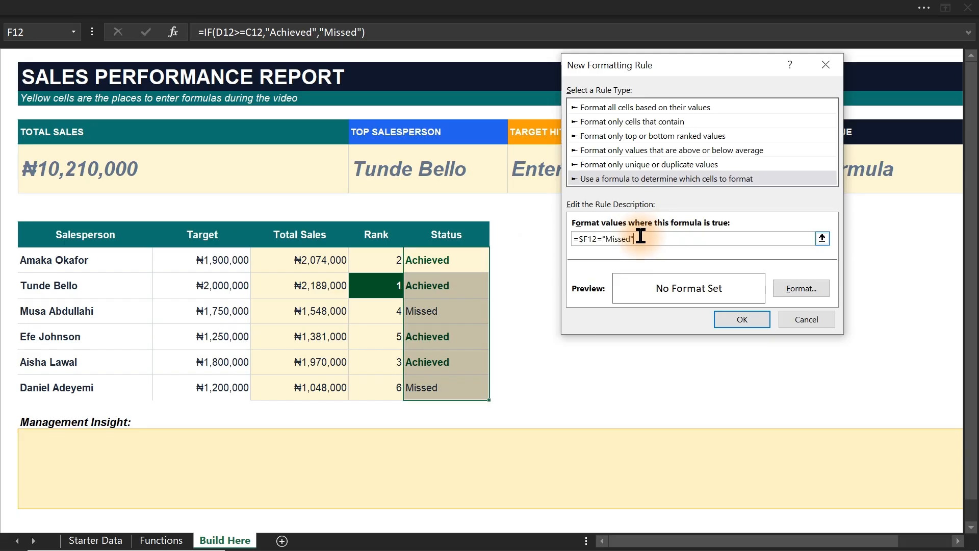
# Set the "Missed" rule's font color to the standard dark red, apply it, and close the rules manager.
pyautogui.click(790, 288)
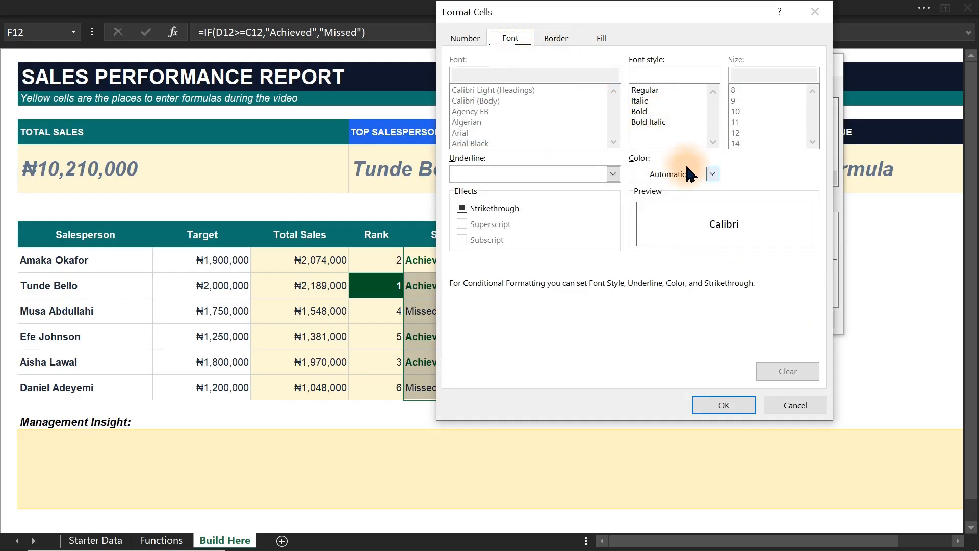
pyautogui.click(712, 174)
pyautogui.click(636, 340)
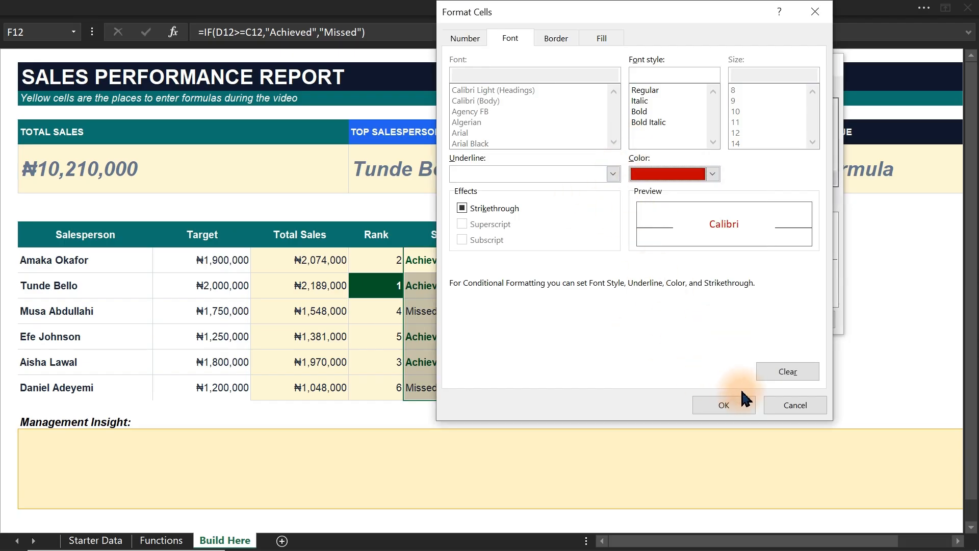
pyautogui.click(724, 405)
pyautogui.click(739, 332)
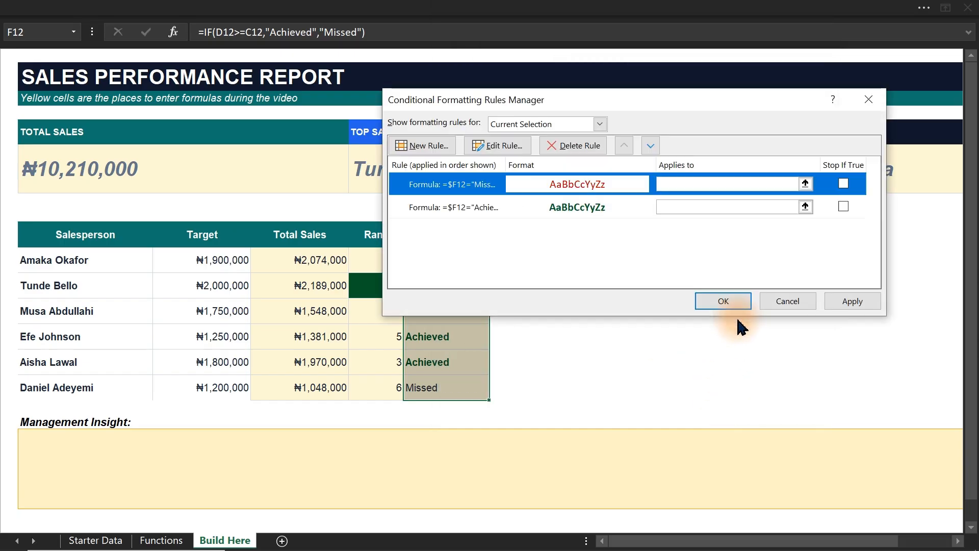
pyautogui.click(720, 298)
pyautogui.click(542, 322)
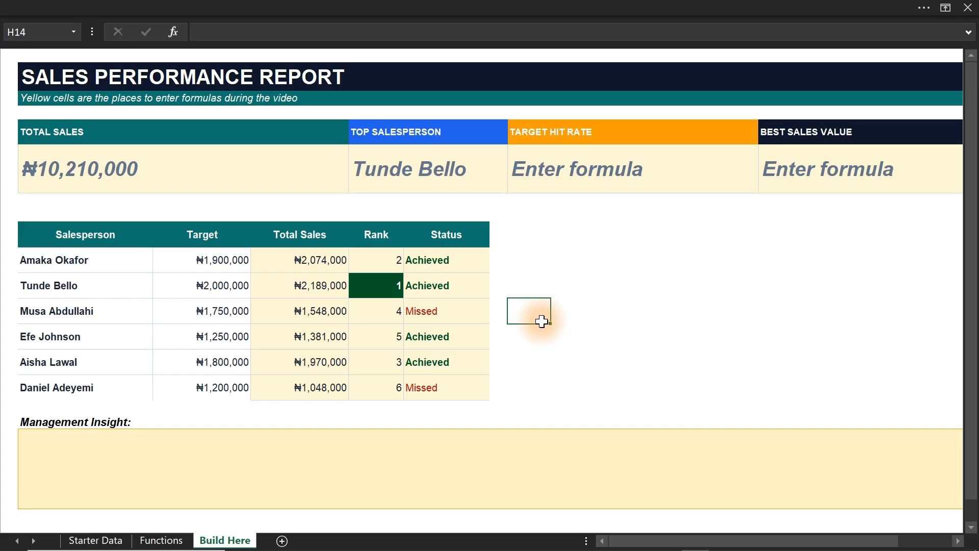
# Select the Target Hit Rate formula cell H7.
pyautogui.click(557, 175)
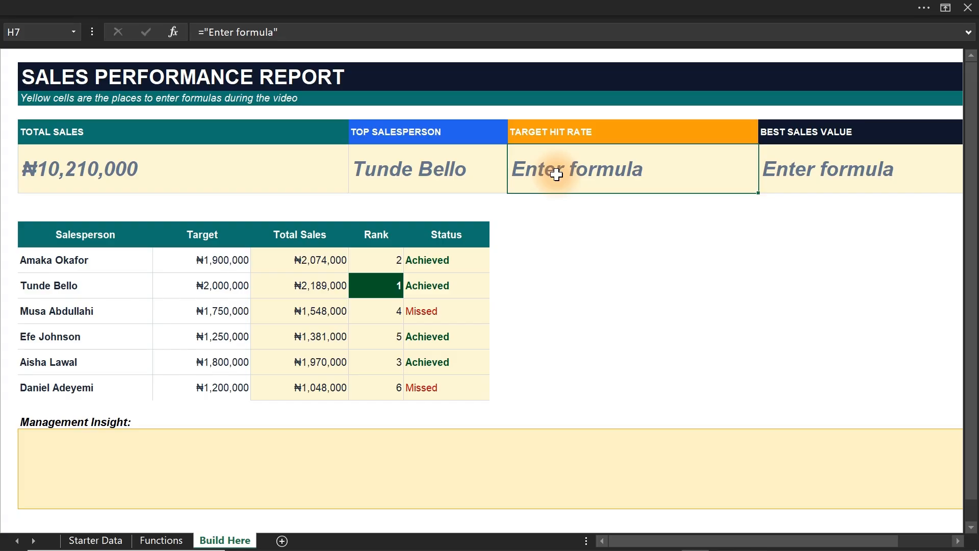
# Apply the red font color to the "Countif" entry in cell E14 of the Functions sheet.
pyautogui.click(177, 540)
pyautogui.click(357, 293)
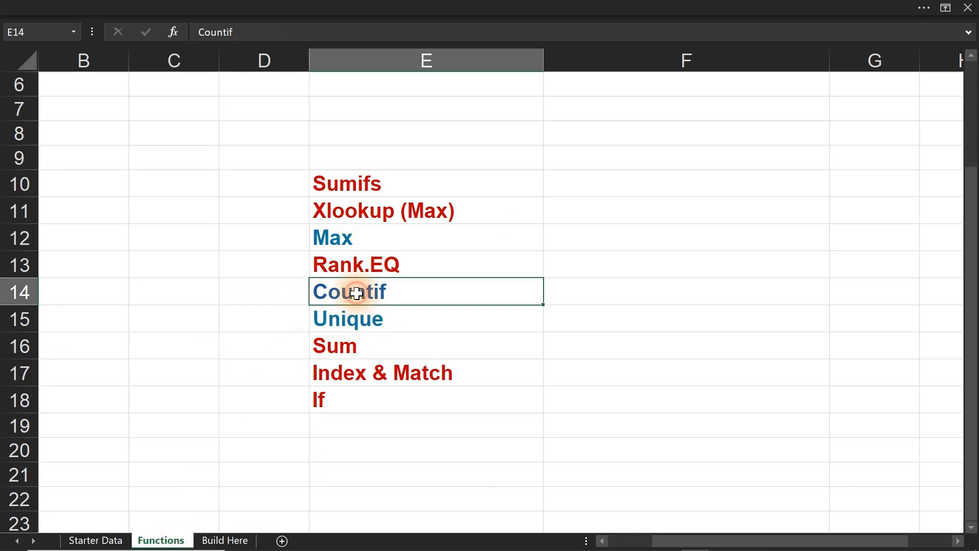
pyautogui.click(157, 5)
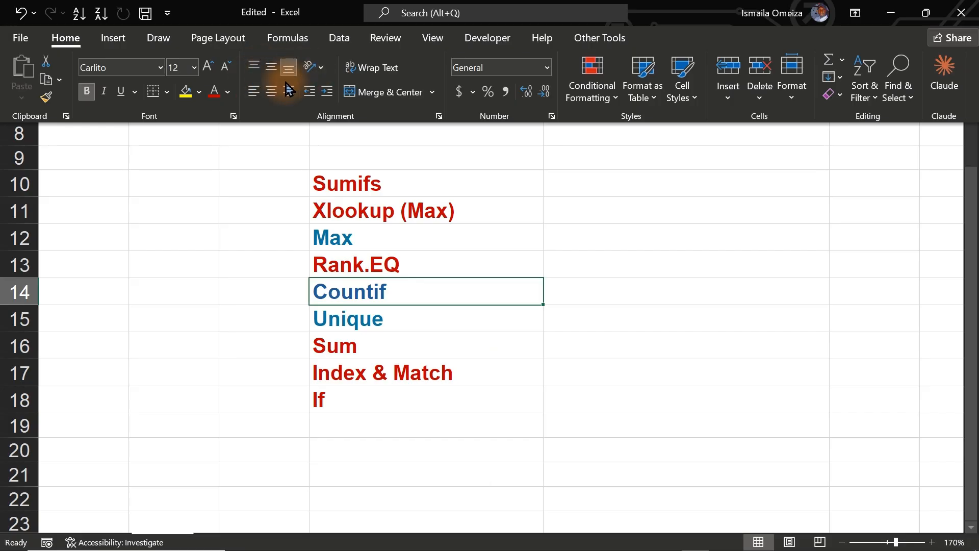
pyautogui.click(213, 92)
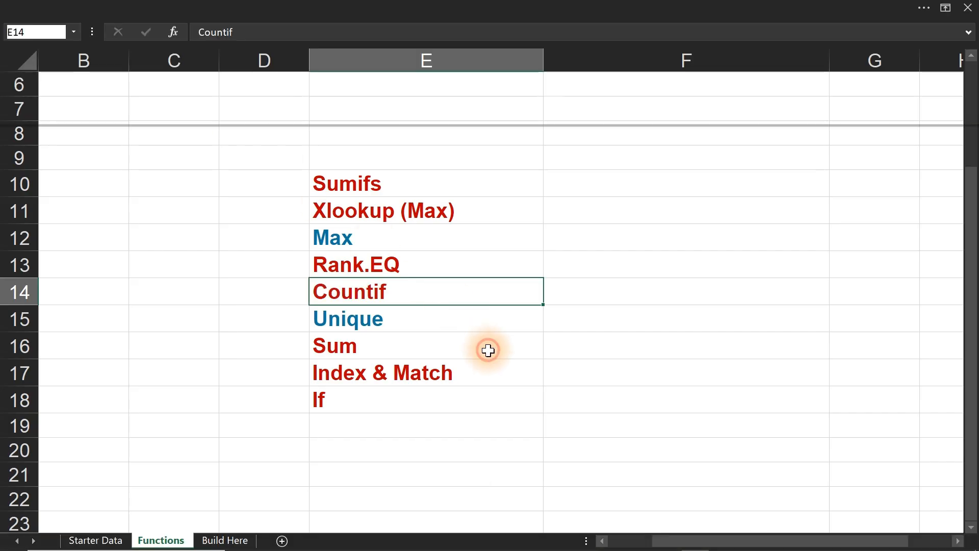
# Return to the Build Here sheet and start the Target Hit Rate formula in H7 with =COUNTIF(F12:F17,"Achieved").
pyautogui.click(218, 539)
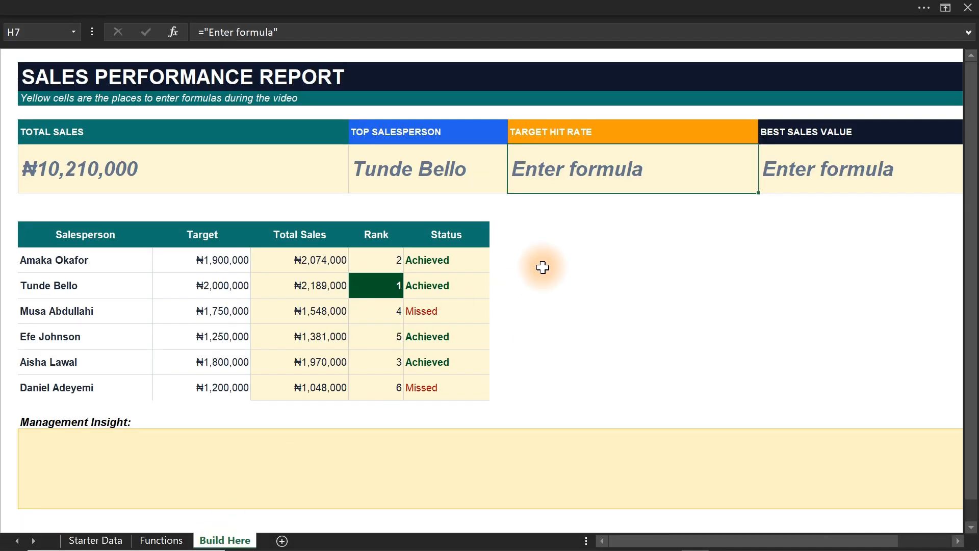
pyautogui.write('=co')
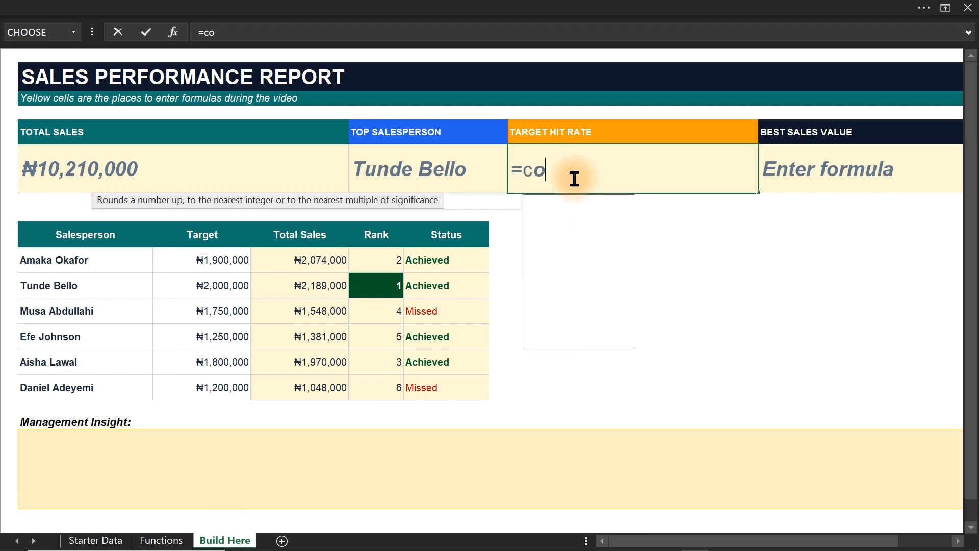
pyautogui.write('untif')
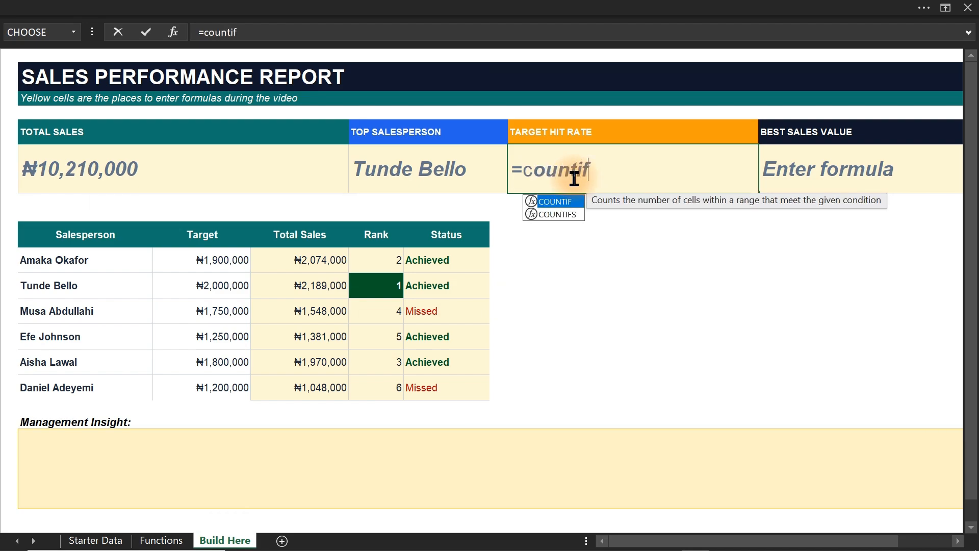
pyautogui.press('Tab')
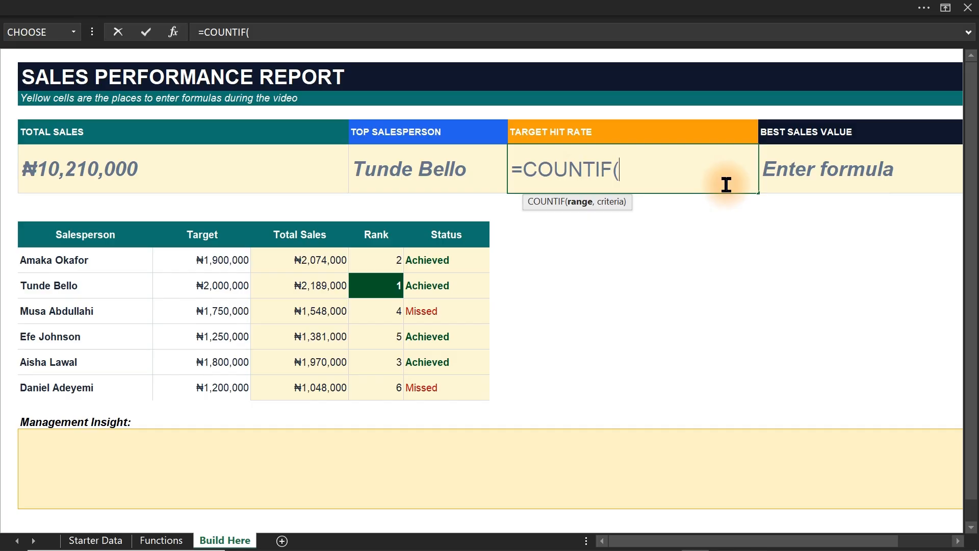
pyautogui.moveTo(428, 261); pyautogui.dragTo(437, 386)
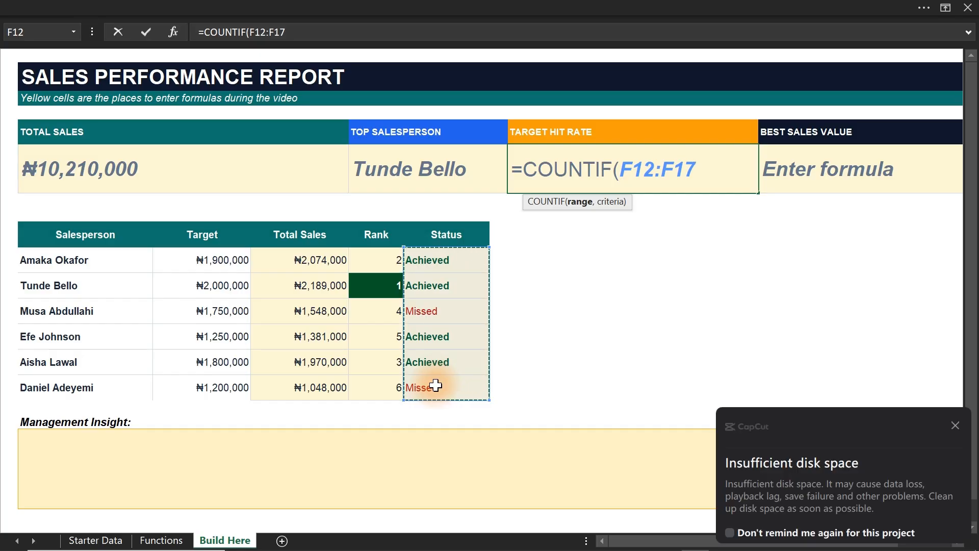
pyautogui.click(955, 425)
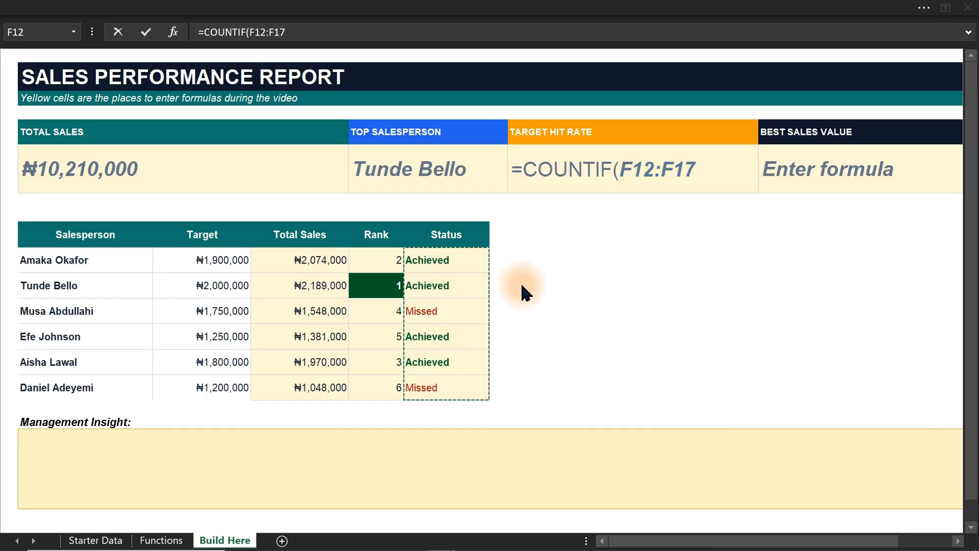
pyautogui.click(707, 169)
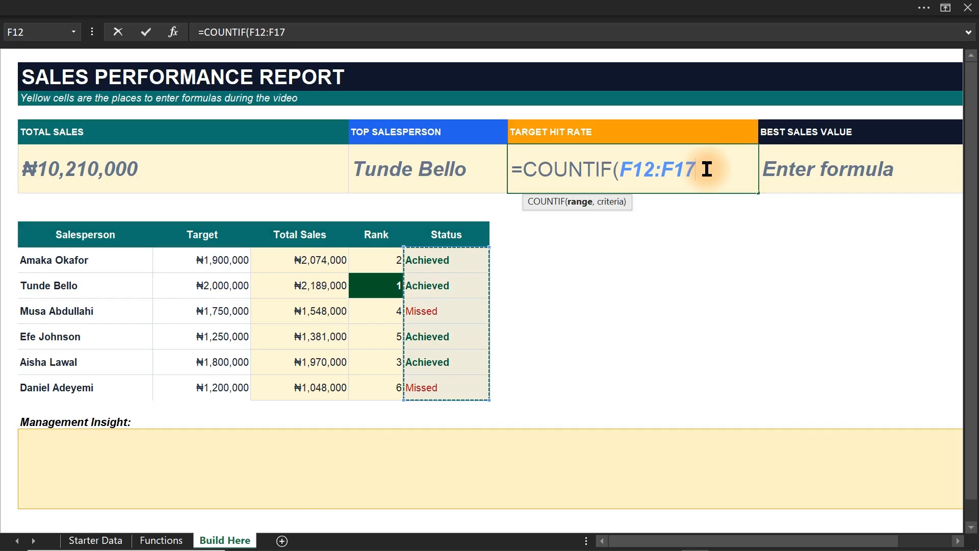
pyautogui.write(',')
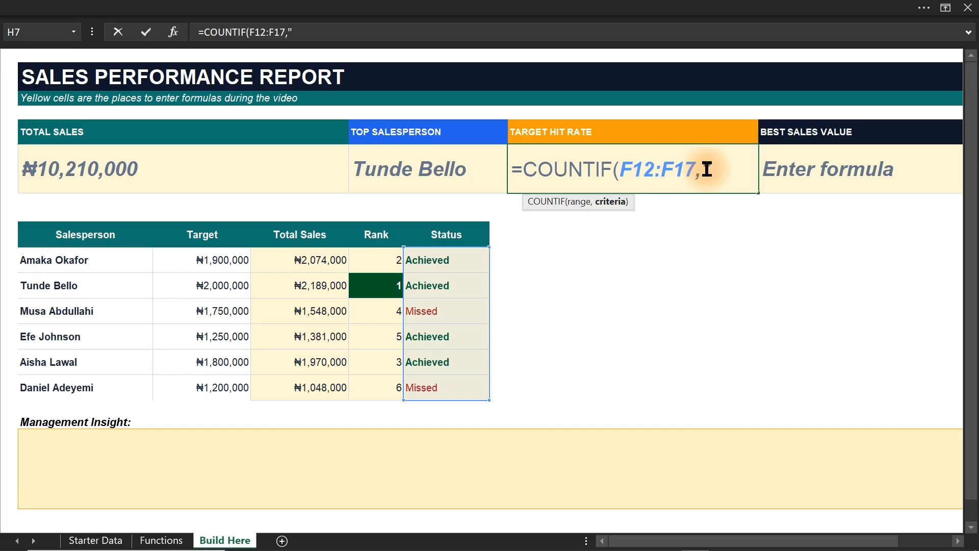
pyautogui.write('Achieced')
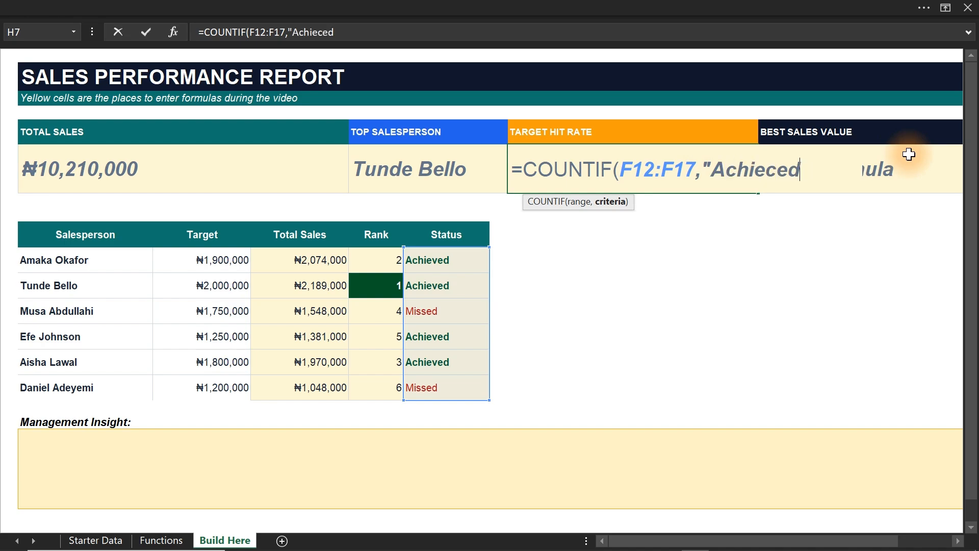
pyautogui.press('BackSpace')
pyautogui.press('BackSpace')
pyautogui.press('BackSpace')
pyautogui.write('vi')
pyautogui.press('BackSpace')
pyautogui.write('ed')
pyautogui.write('")/')
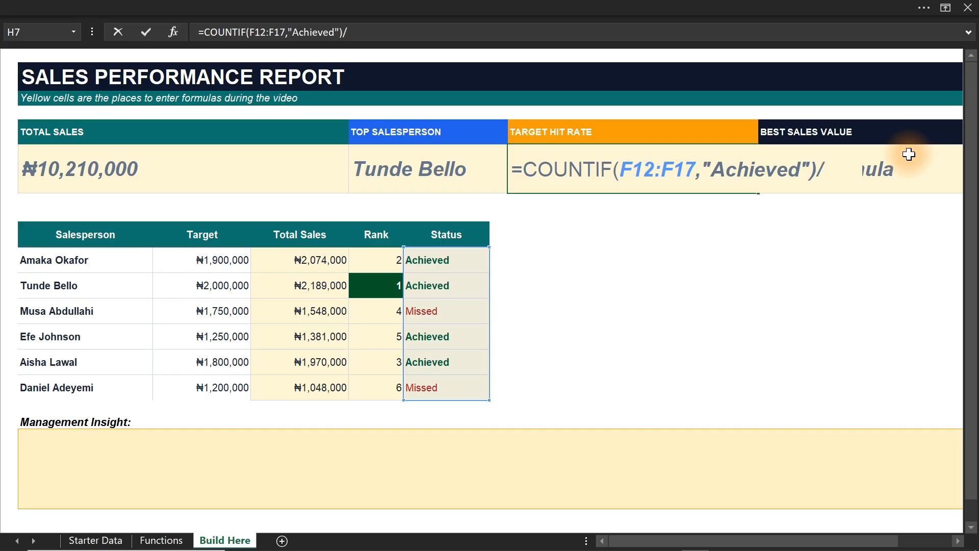
# Complete the Target Hit Rate formula by dividing the count by COUNTA(F12:F17), and enter it.
pyautogui.write('counta')
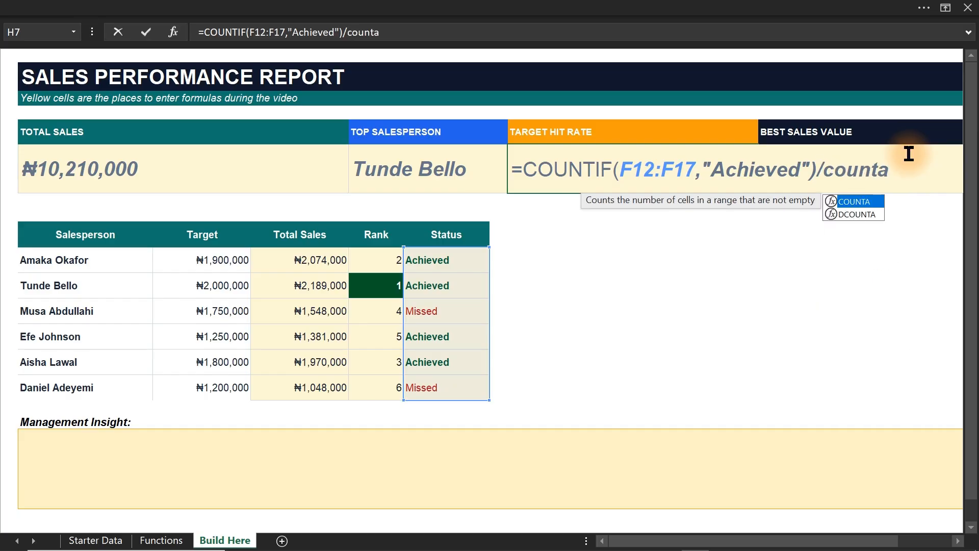
pyautogui.press('Tab')
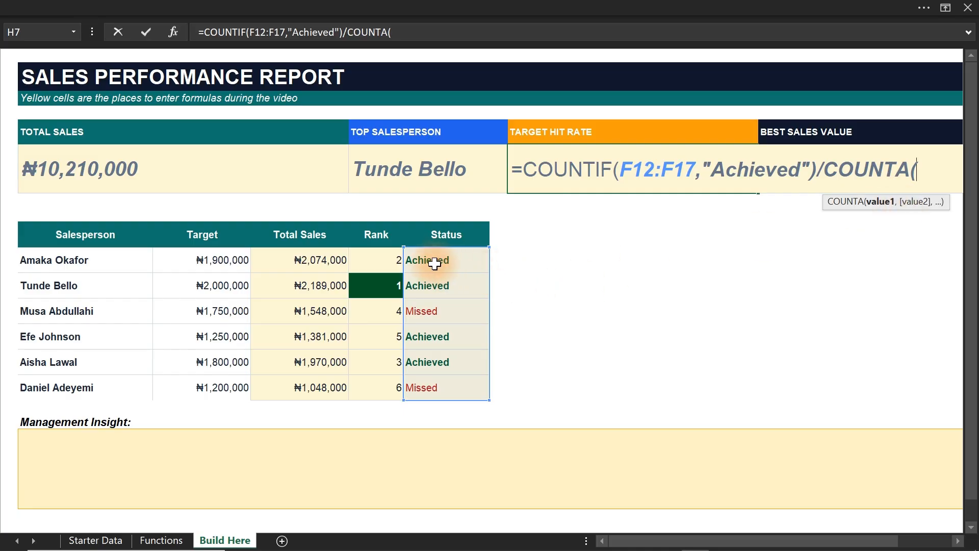
pyautogui.moveTo(433, 260); pyautogui.dragTo(441, 386)
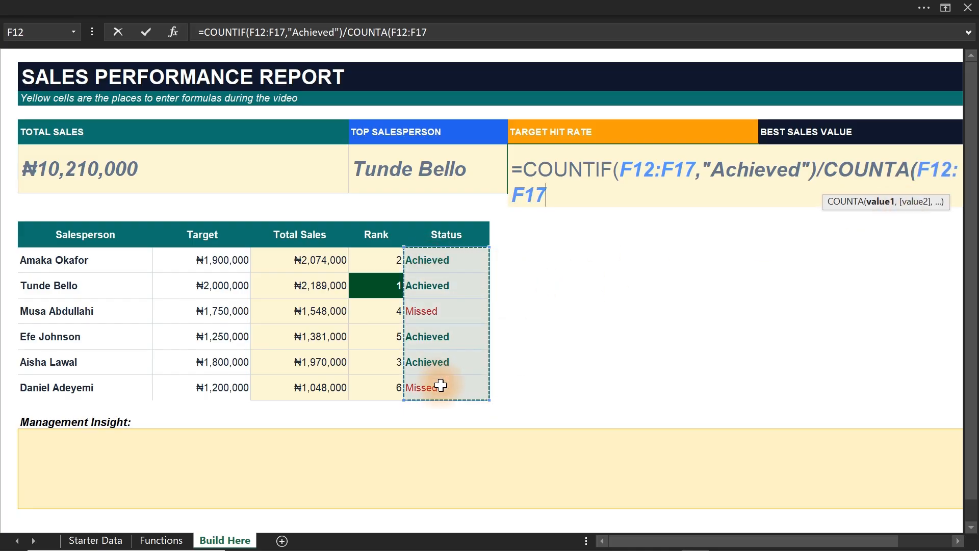
pyautogui.write(')')
pyautogui.press('Return')
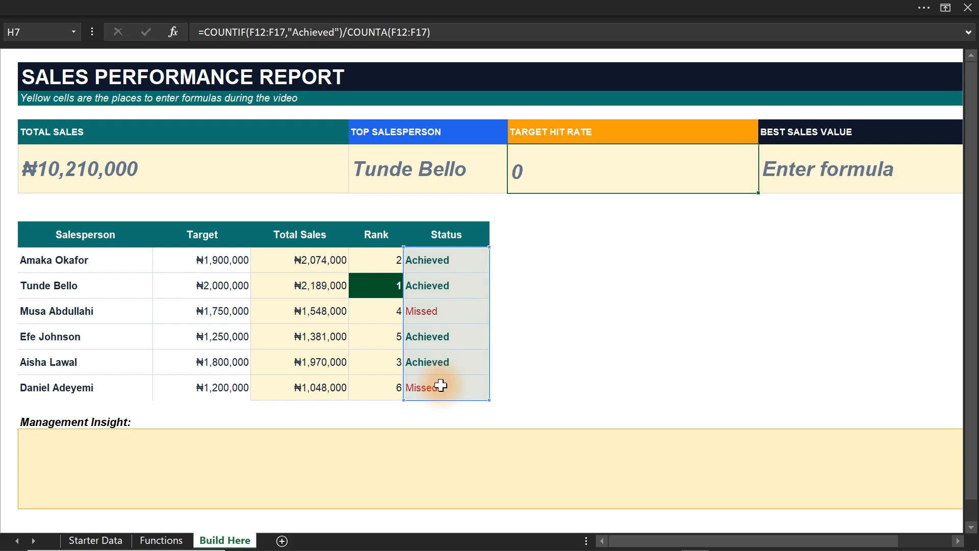
# Examine the division in the Target Hit Rate formula and the Status cells F12:F17 it refers to.
pyautogui.click(570, 176)
pyautogui.doubleClick(569, 177)
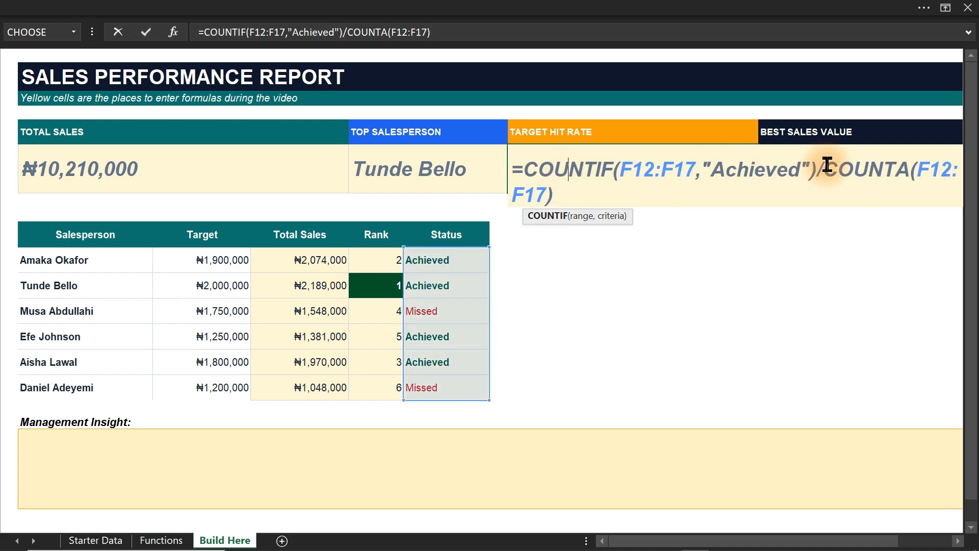
pyautogui.moveTo(815, 164); pyautogui.dragTo(821, 164)
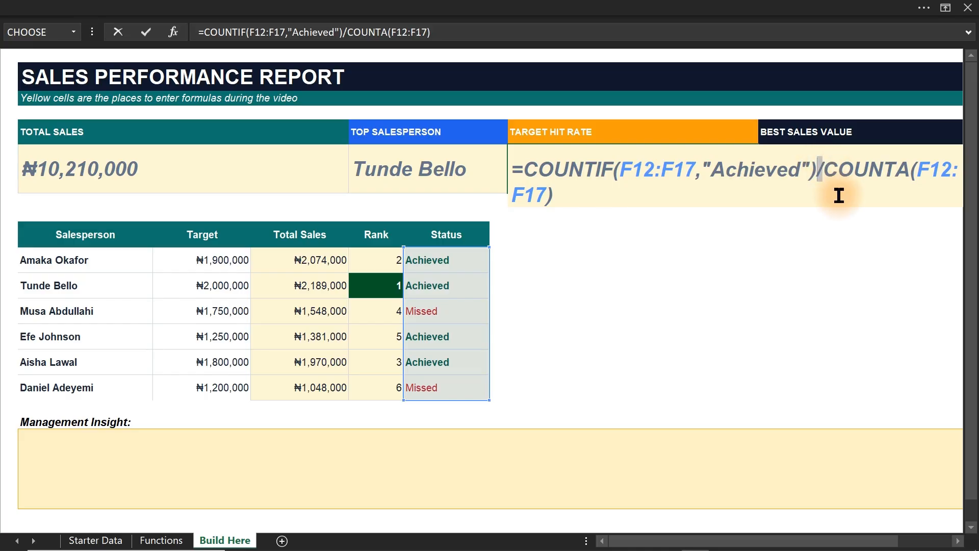
pyautogui.press('Escape')
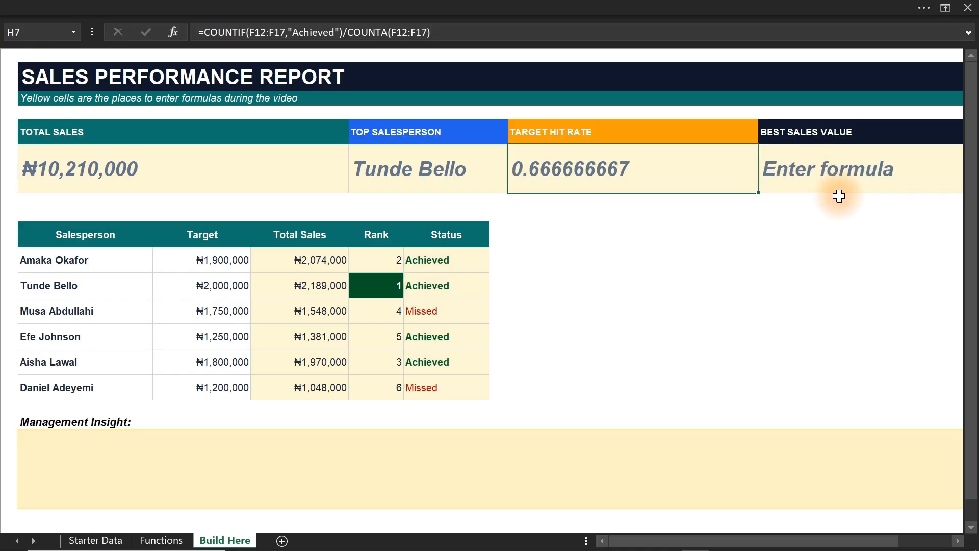
pyautogui.moveTo(431, 258); pyautogui.dragTo(434, 382)
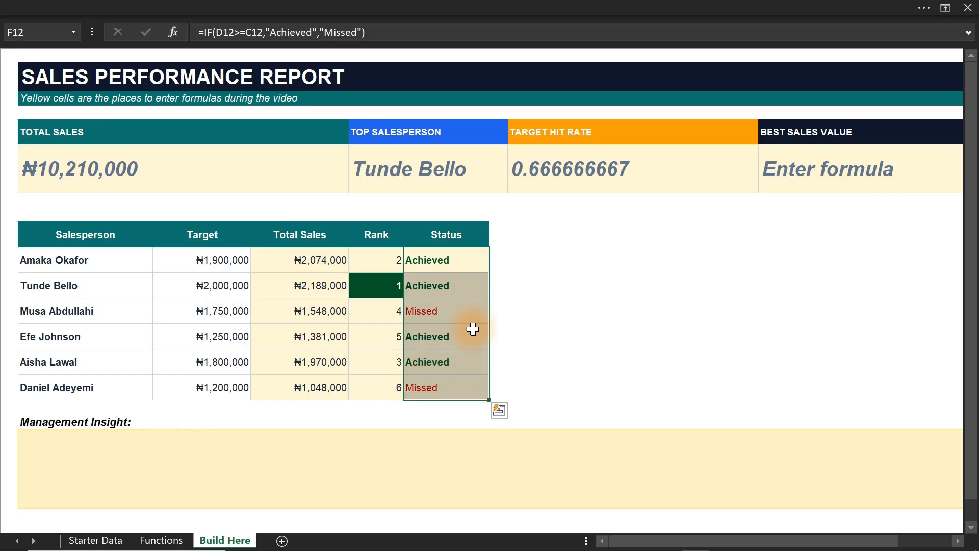
# Copy the COUNTIF part of the H7 formula and enter it in I12 as =COUNTIF(F12:F17,"Achieved").
pyautogui.click(569, 173)
pyautogui.doubleClick(569, 170)
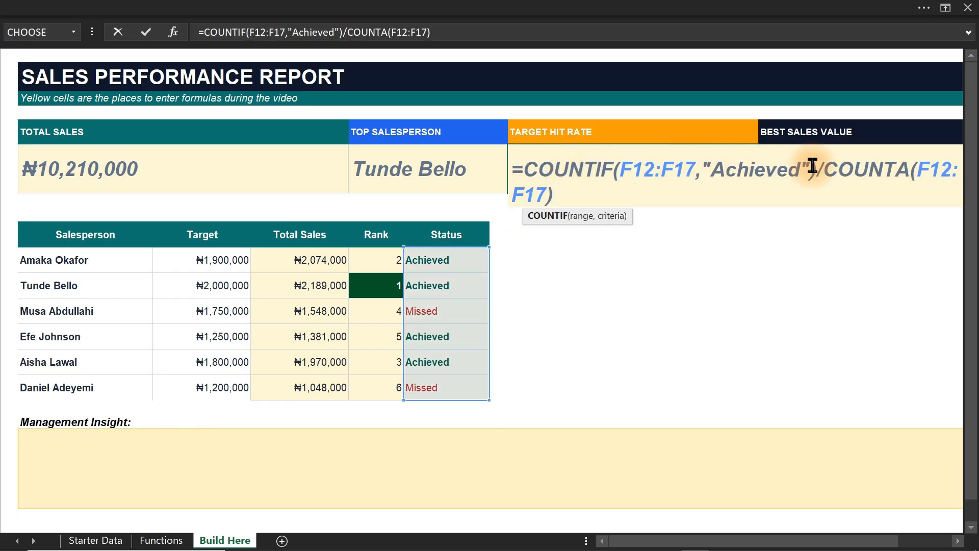
pyautogui.moveTo(817, 165); pyautogui.dragTo(527, 172)
pyautogui.hotkey('ctrl', 'c')
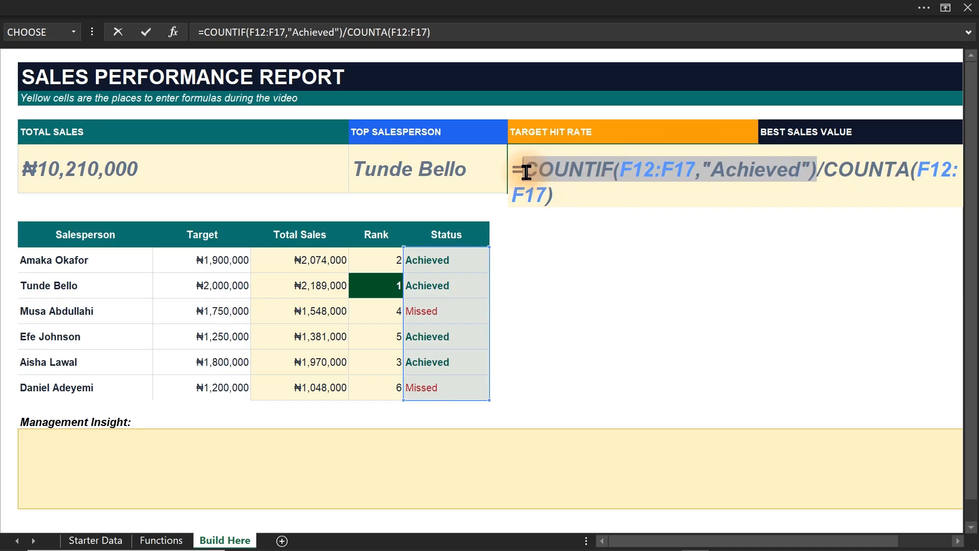
pyautogui.press('Return')
pyautogui.click(612, 268)
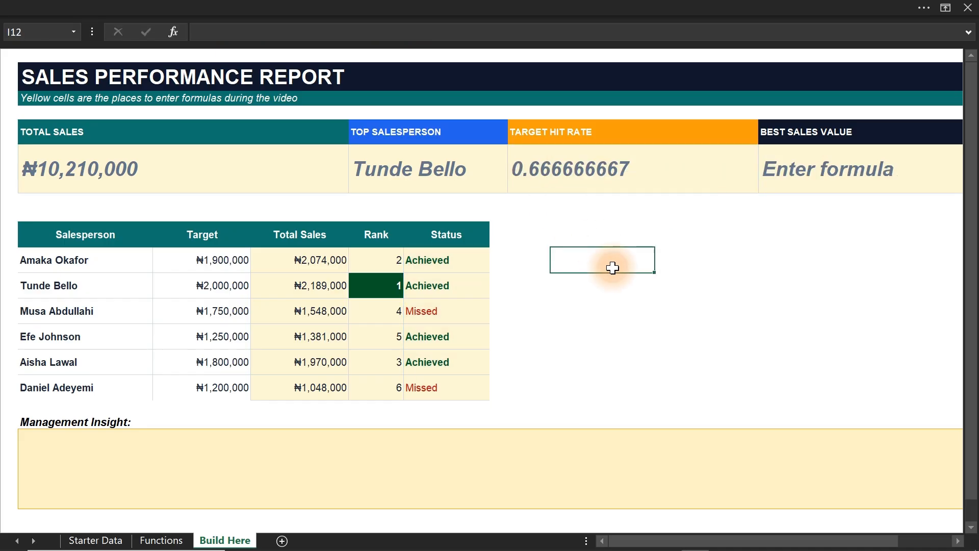
pyautogui.write('=')
pyautogui.hotkey('ctrl', 'v')
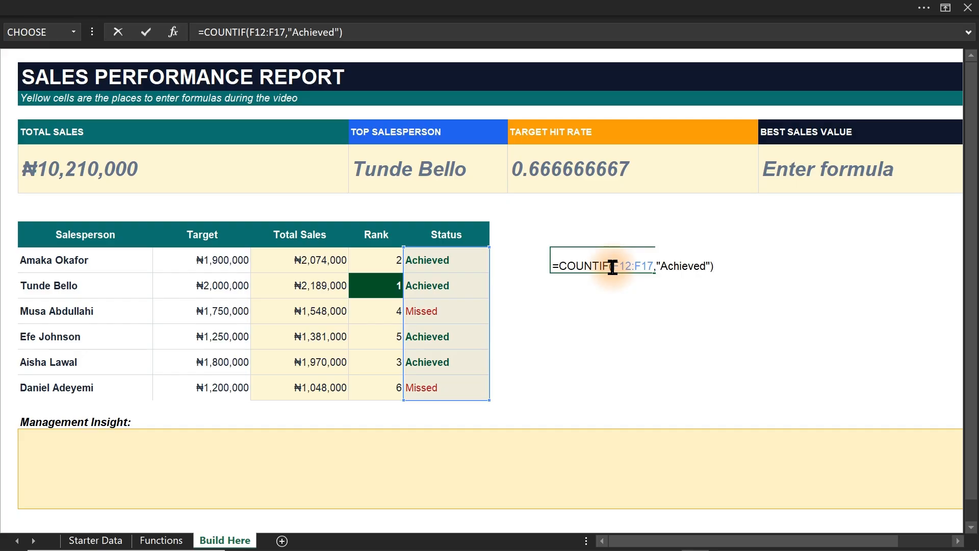
pyautogui.press('Return')
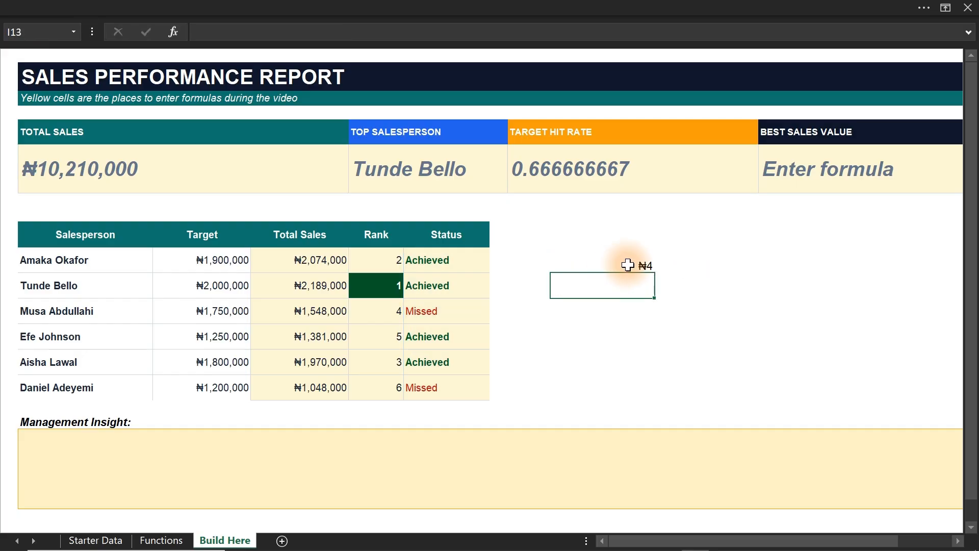
# Copy the COUNTA part of the H7 formula and enter it in I13 as =COUNTA(F12:F17).
pyautogui.click(628, 264)
pyautogui.click(619, 288)
pyautogui.doubleClick(573, 175)
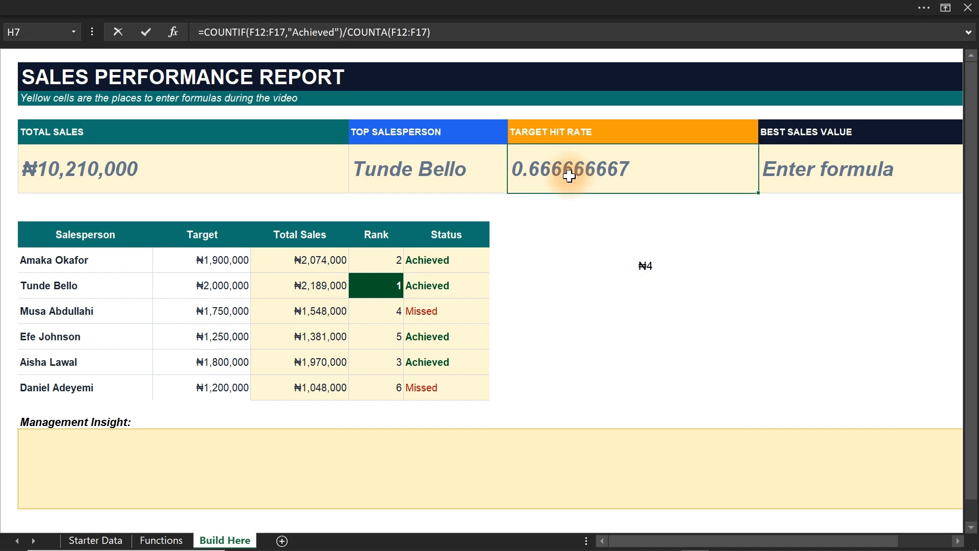
pyautogui.moveTo(814, 170); pyautogui.dragTo(945, 191)
pyautogui.hotkey('ctrl', 'c')
pyautogui.press('Escape')
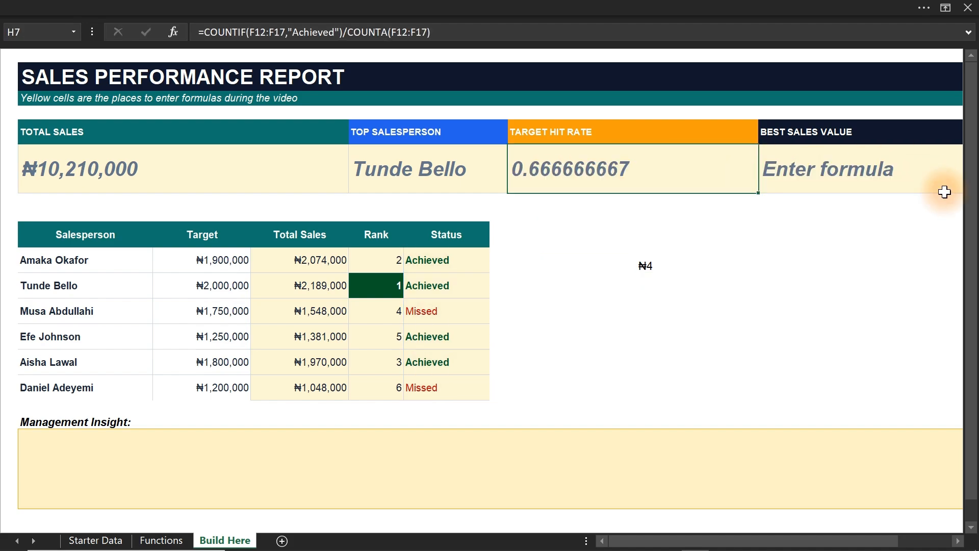
pyautogui.click(642, 285)
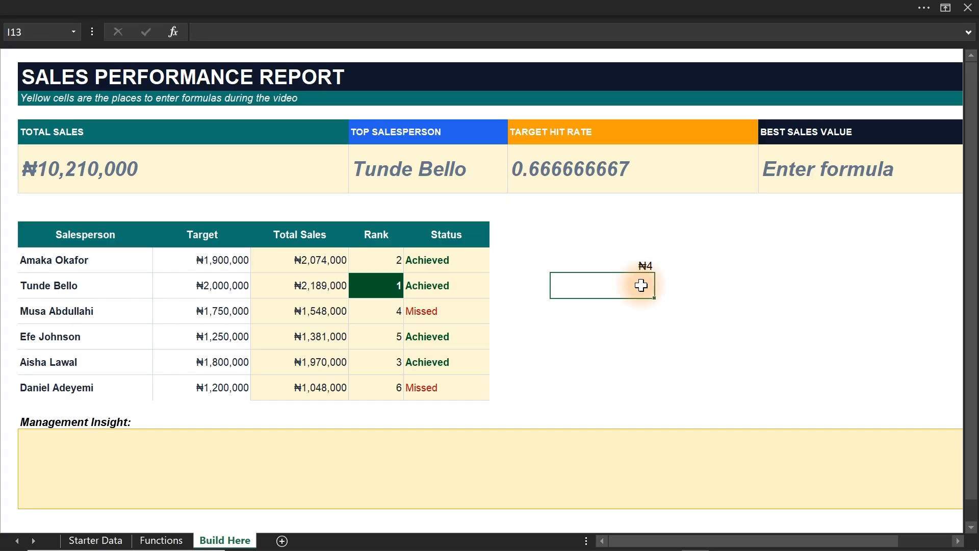
pyautogui.write('=')
pyautogui.hotkey('ctrl', 'v')
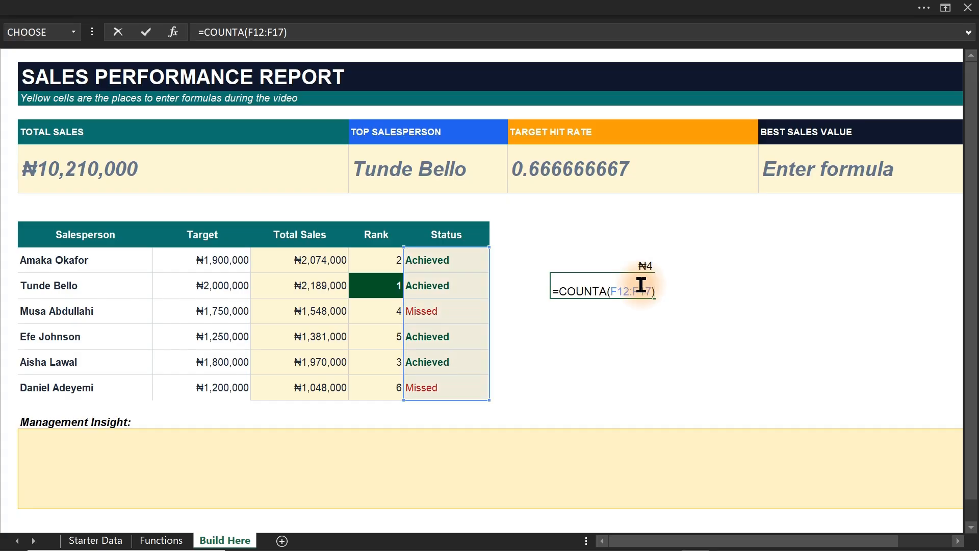
pyautogui.press('Return')
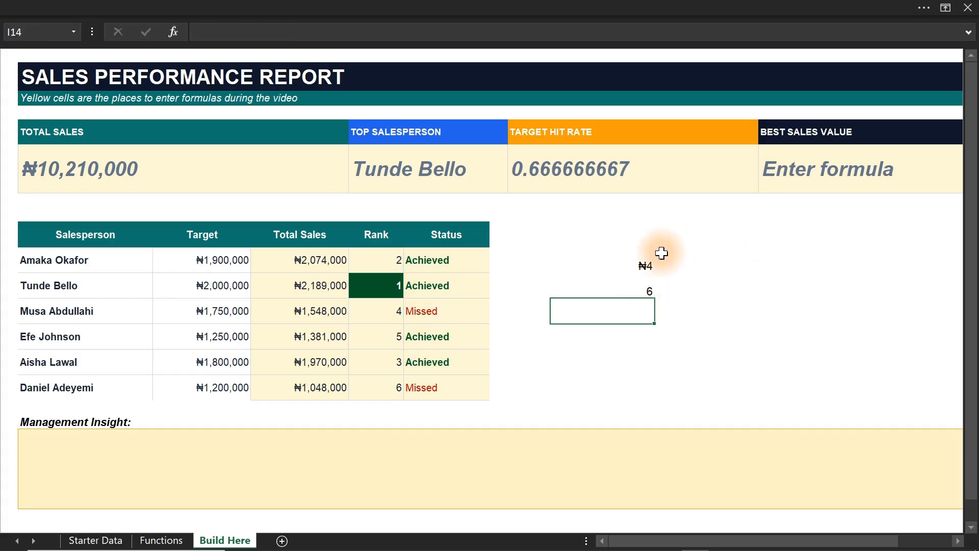
# Format cells I12:I13 with the comma number style and no decimal places.
pyautogui.moveTo(651, 259); pyautogui.dragTo(642, 287)
pyautogui.click(230, 9)
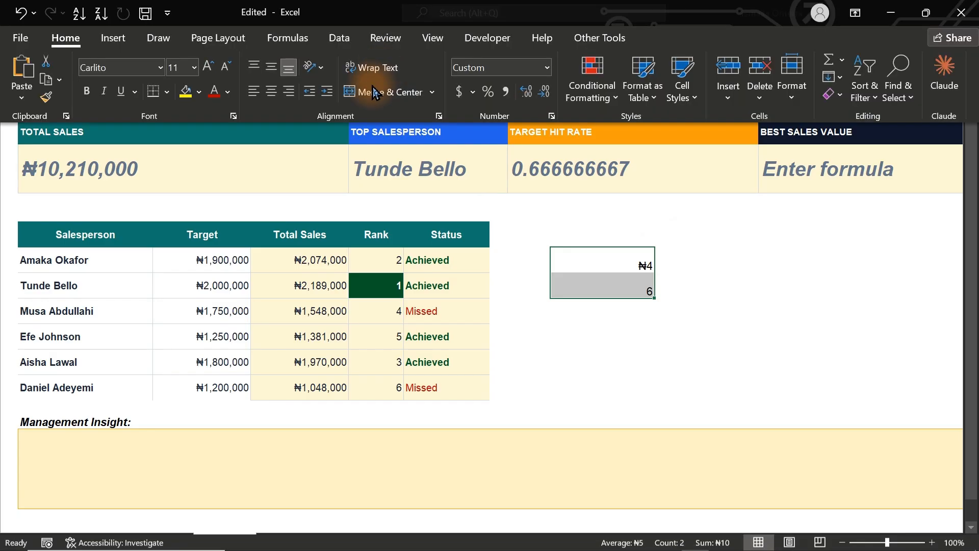
pyautogui.click(505, 92)
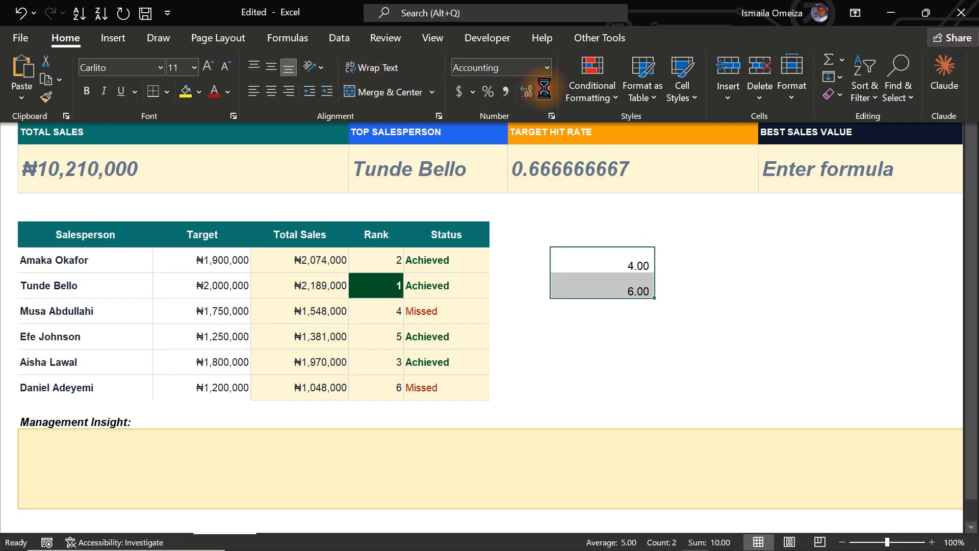
pyautogui.click(544, 92)
pyautogui.click(544, 92)
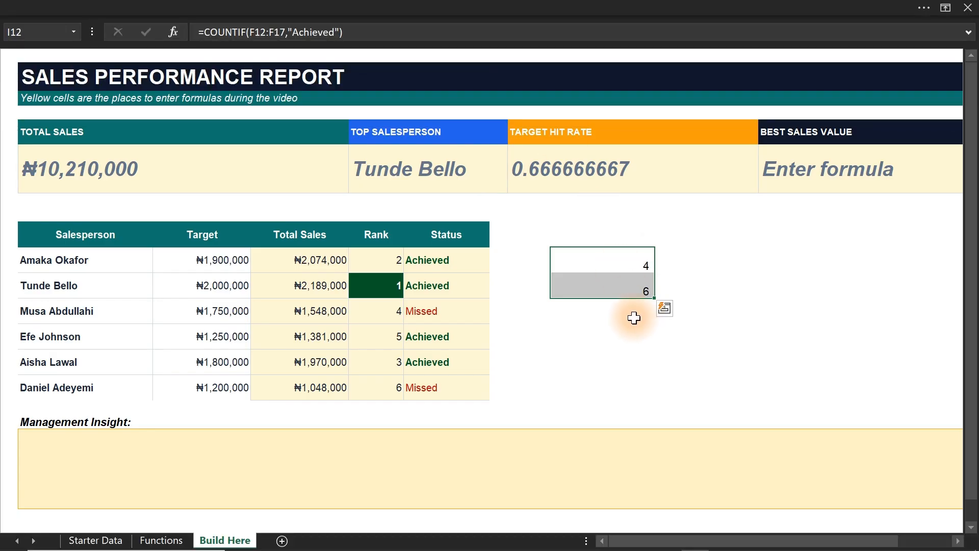
pyautogui.click(633, 318)
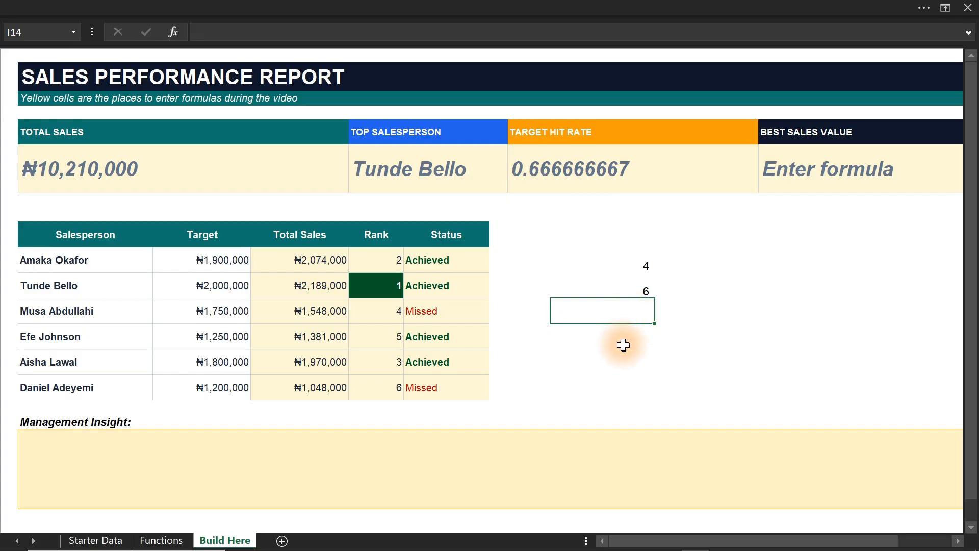
# Enter the formula =I12/I13 in cell I14 to divide the achieved count by the total count.
pyautogui.write('=')
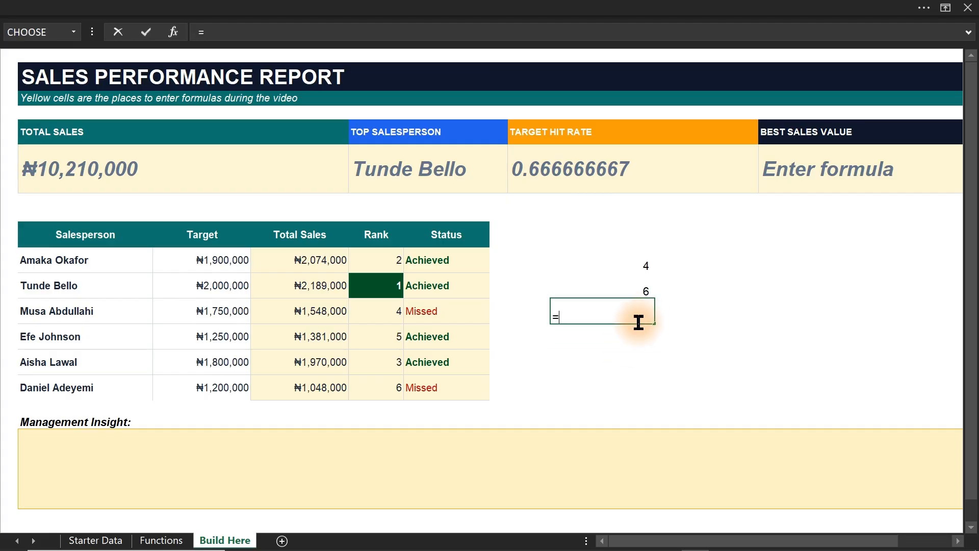
pyautogui.click(636, 263)
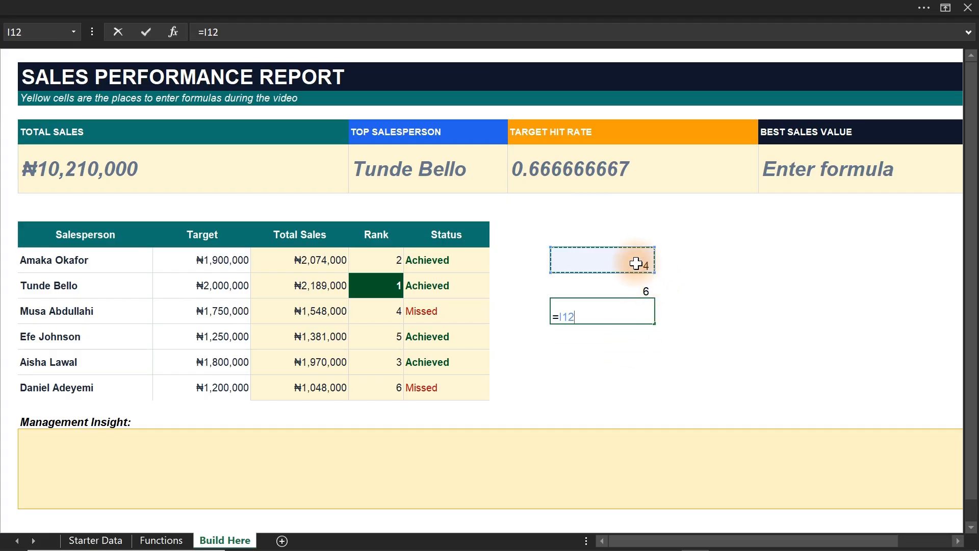
pyautogui.write('/')
pyautogui.click(629, 291)
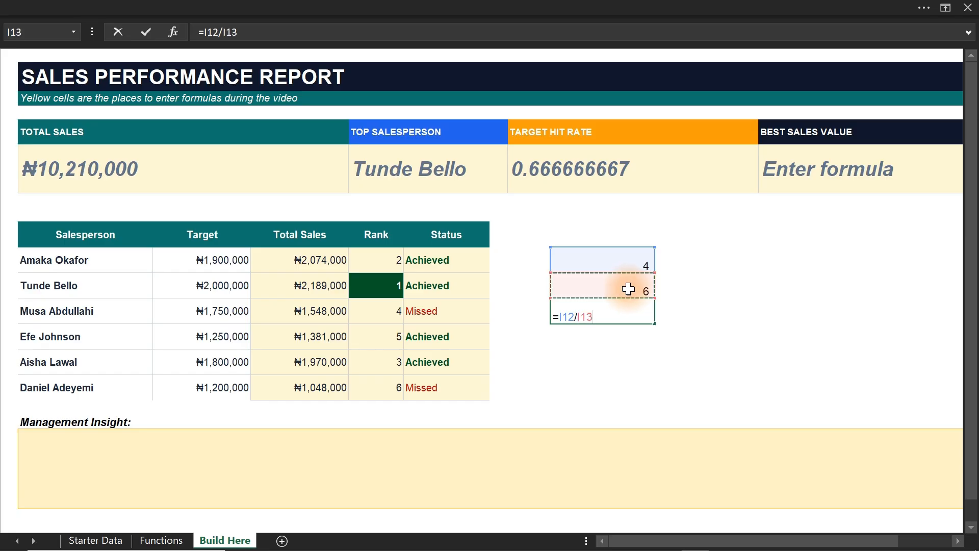
pyautogui.hotkey('ctrl', 'Return')
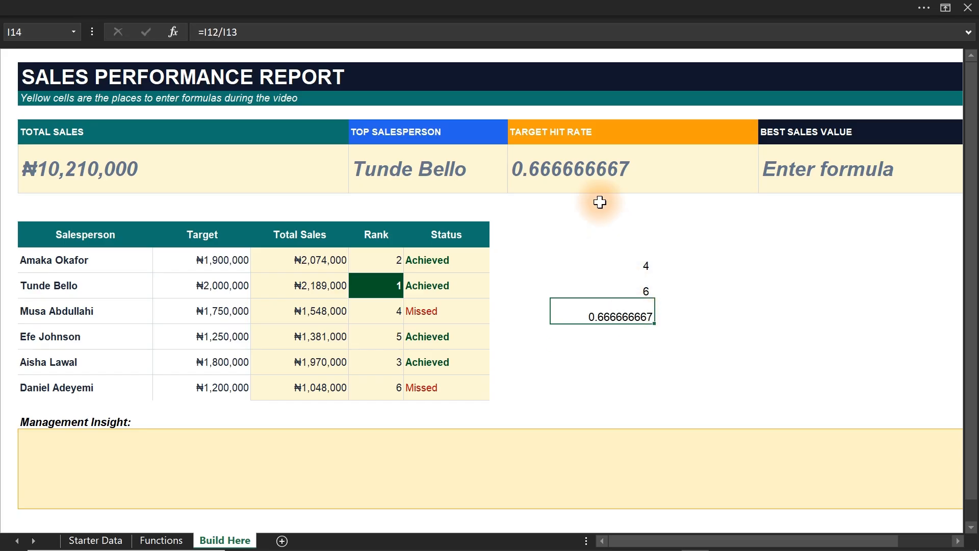
# Format the Target Hit Rate in H7 and the helper result in I14 as percentages.
pyautogui.click(586, 173)
pyautogui.click(168, 7)
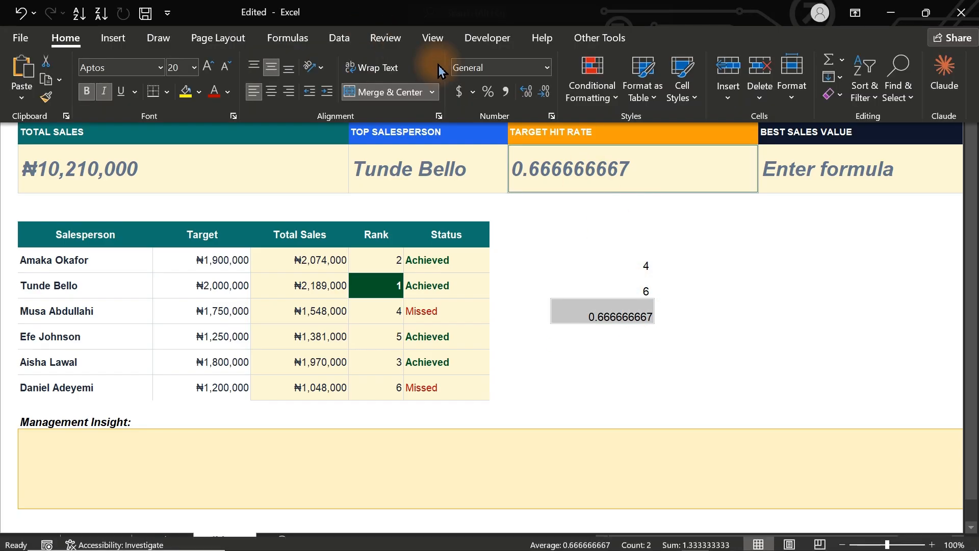
pyautogui.click(488, 92)
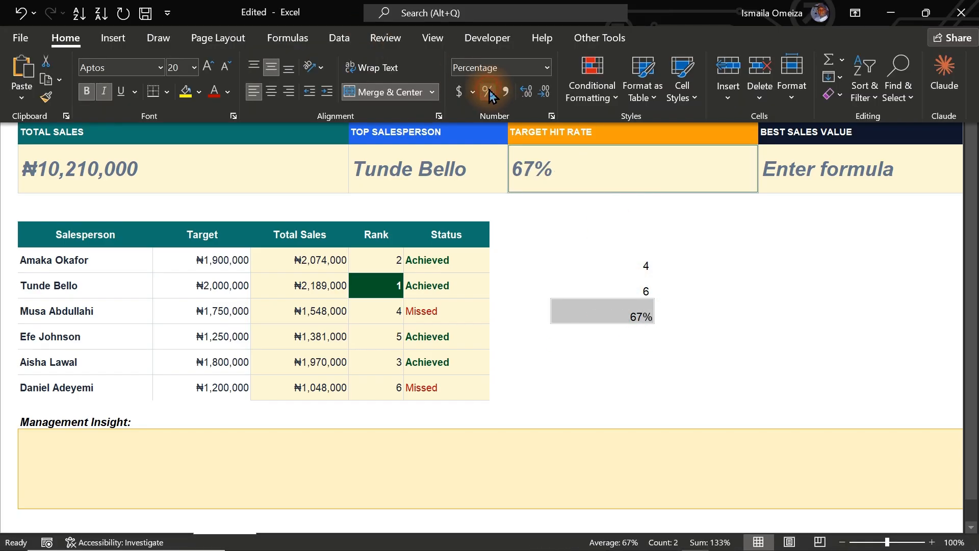
pyautogui.click(597, 259)
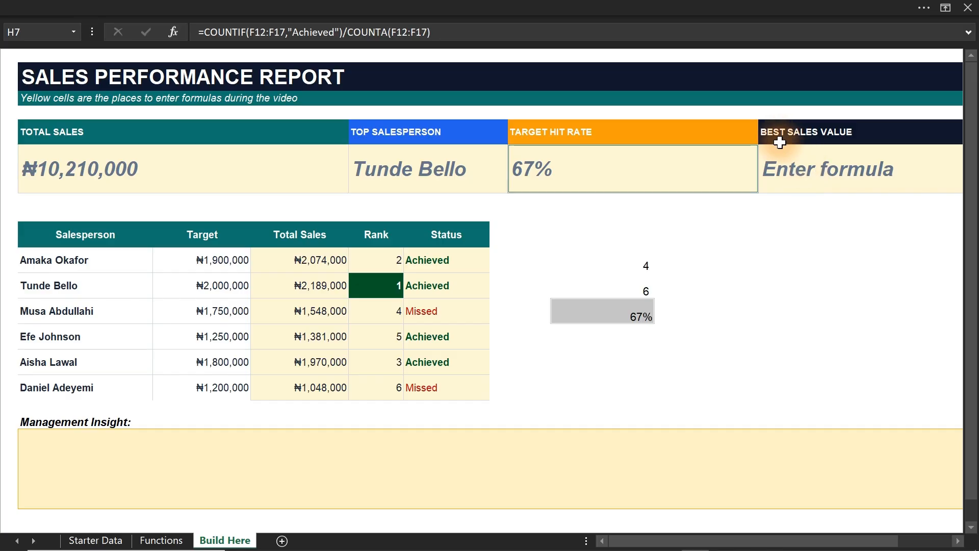
# Add Counta in cell E19, at the end of the list on the Functions sheet.
pyautogui.click(822, 168)
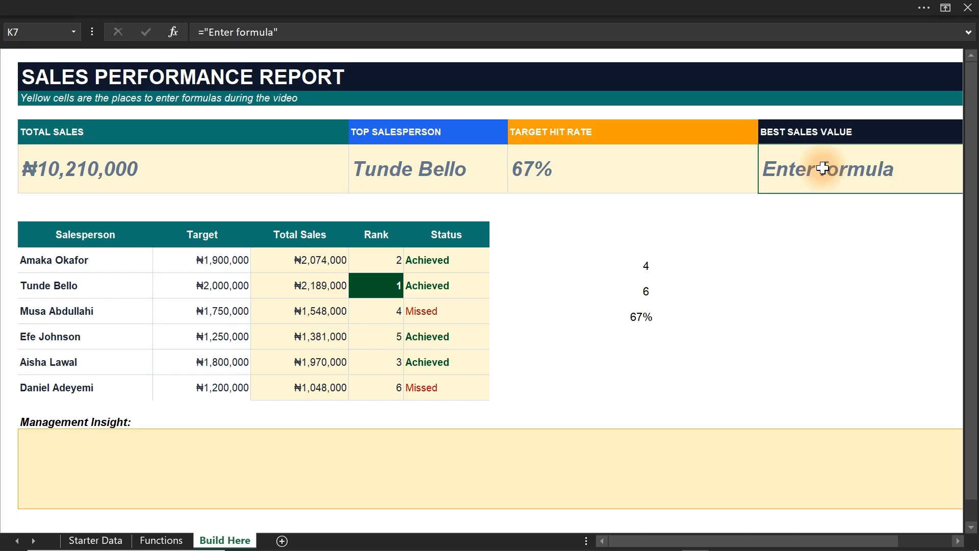
pyautogui.click(174, 540)
pyautogui.click(351, 422)
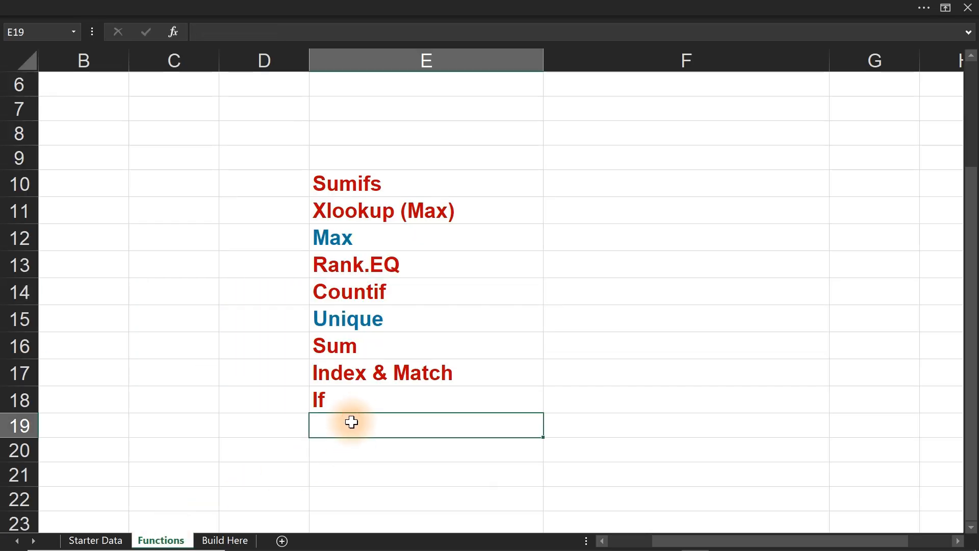
pyautogui.write('Counta')
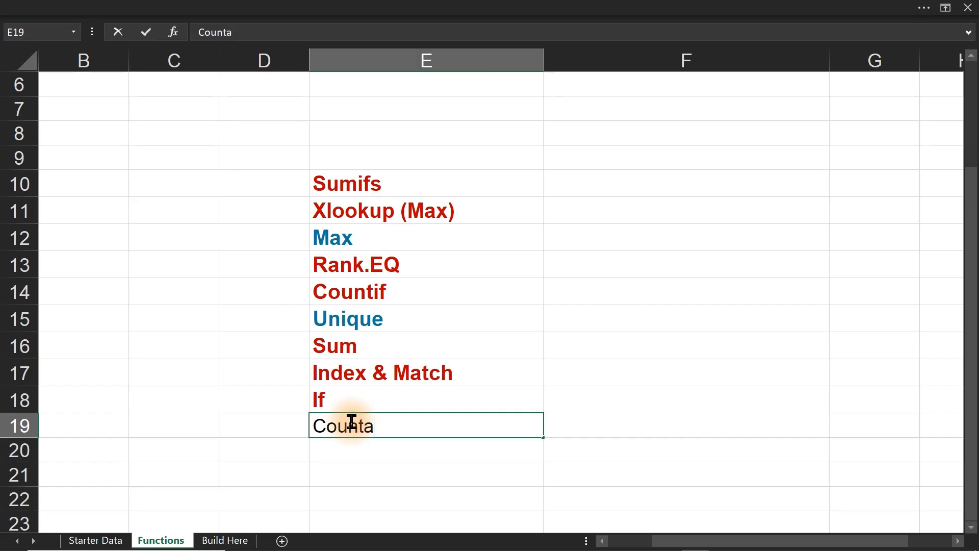
pyautogui.press('Return')
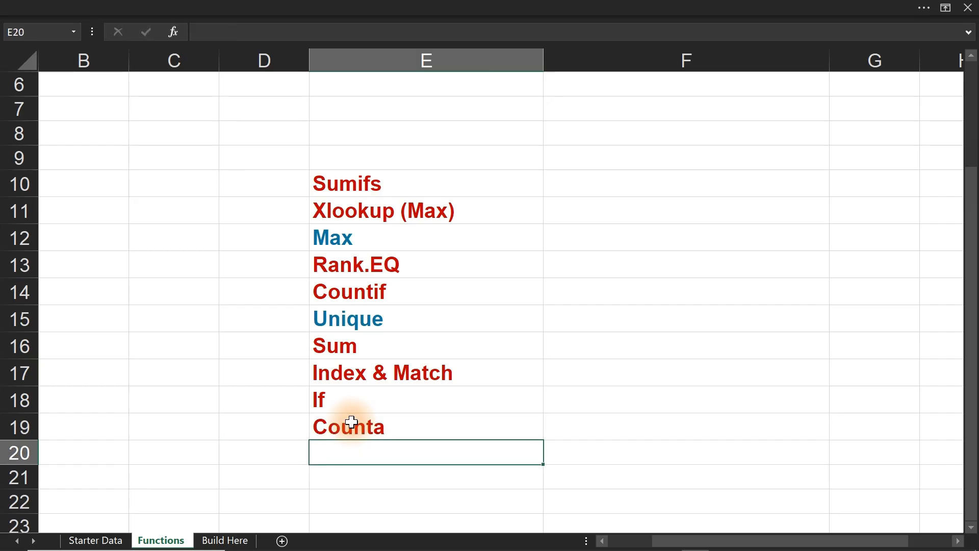
# Change the font colour of Max in E12 and Unique in E15 to red.
pyautogui.click(359, 243)
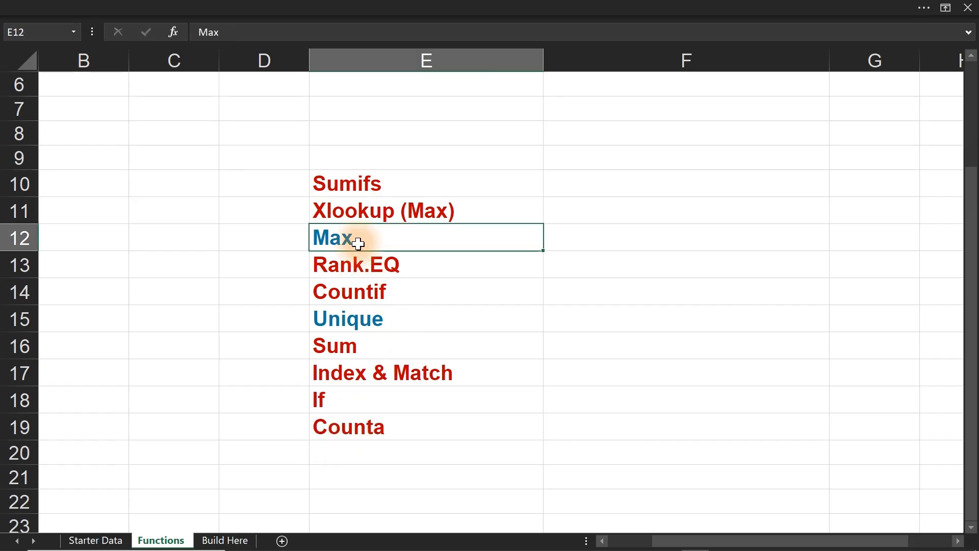
pyautogui.click(265, 7)
pyautogui.click(214, 93)
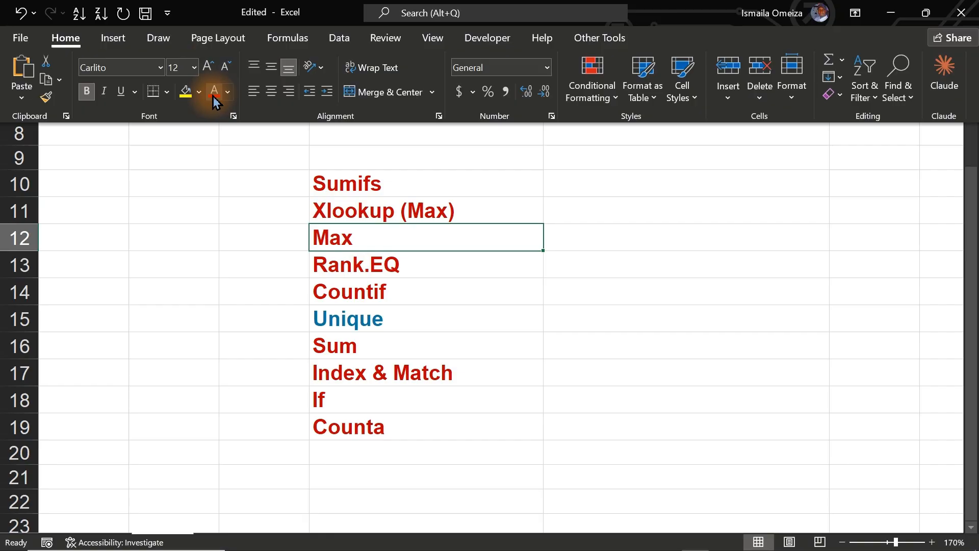
pyautogui.click(328, 310)
pyautogui.click(328, 313)
pyautogui.click(233, 8)
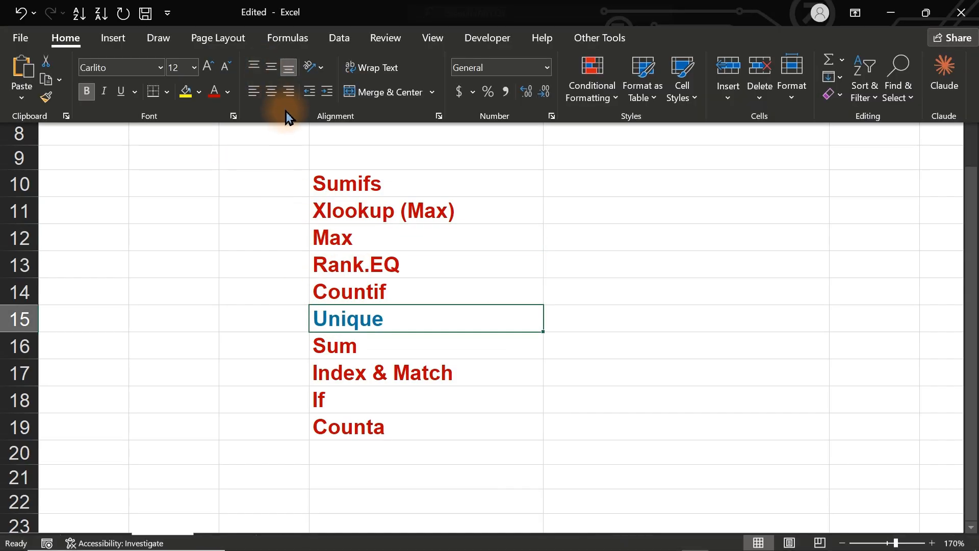
pyautogui.click(214, 93)
pyautogui.click(497, 337)
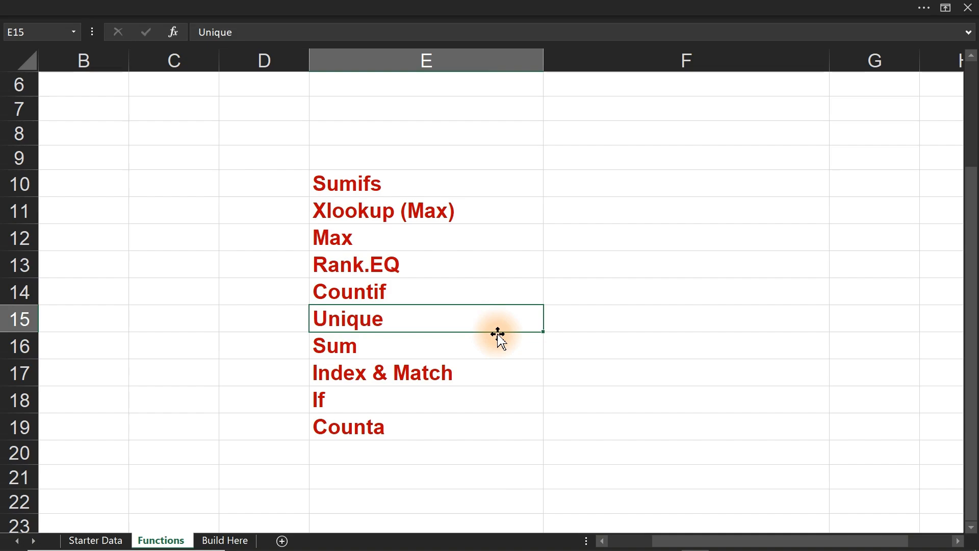
# Clear the helper calculations in I11:I15 on the Build Here sheet.
pyautogui.click(224, 540)
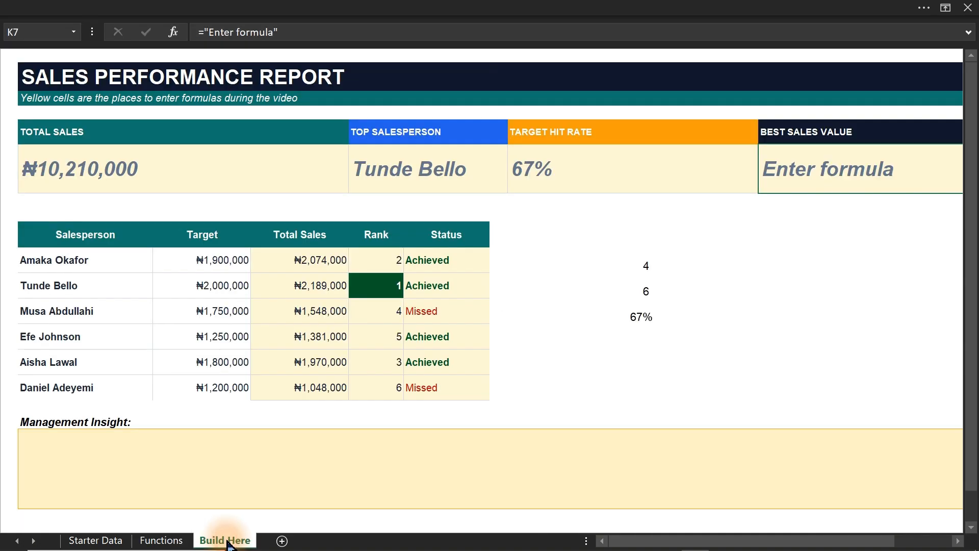
pyautogui.moveTo(652, 245); pyautogui.dragTo(634, 332)
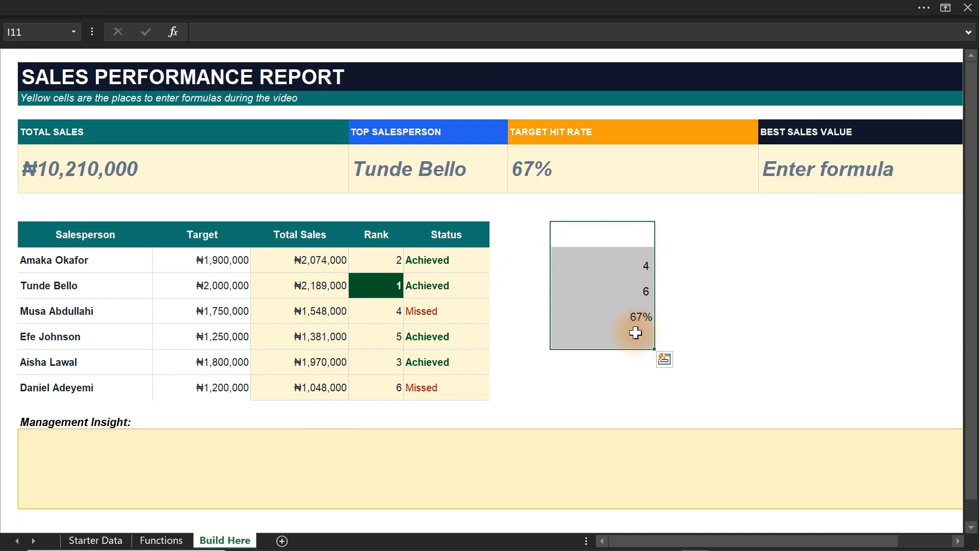
pyautogui.press('Delete')
# Replace the Best Sales Value placeholder in K7 with =MAX over the Total Sales cells D12:D17.
pyautogui.click(820, 169)
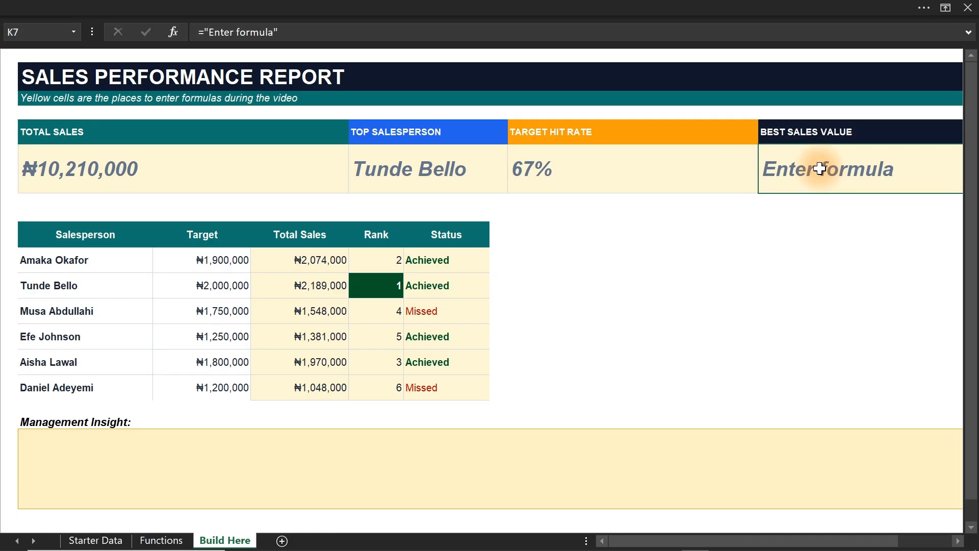
pyautogui.doubleClick(819, 169)
pyautogui.hotkey('ctrl', 'a')
pyautogui.write('=')
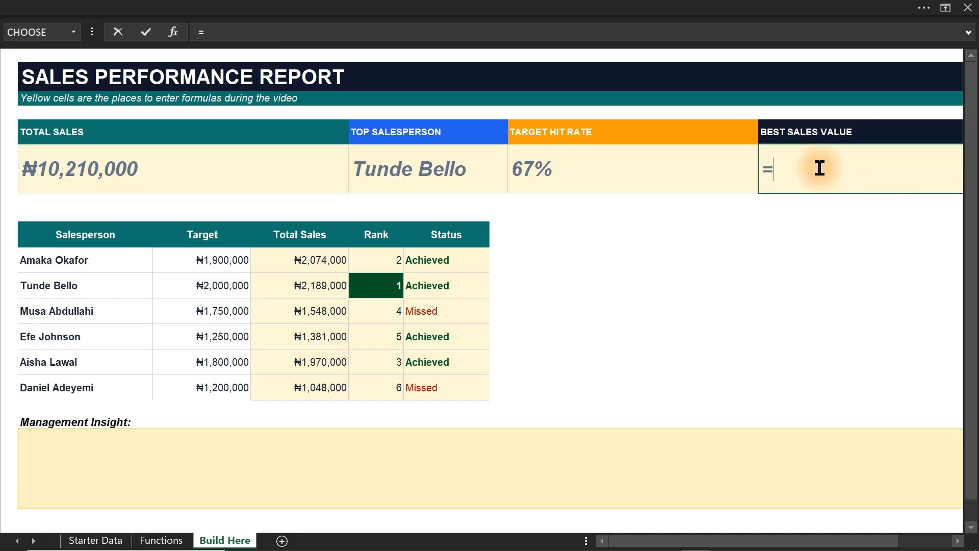
pyautogui.write('max')
pyautogui.press('Tab')
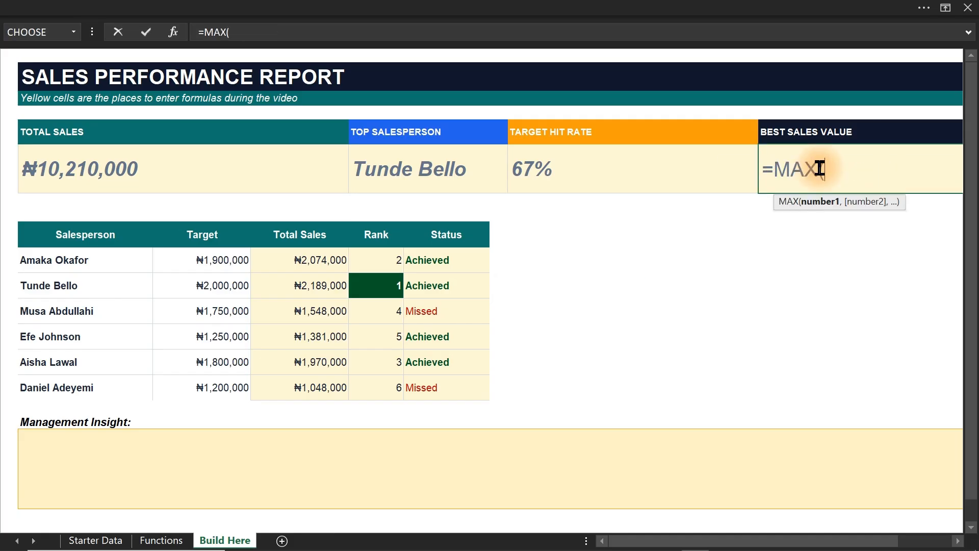
pyautogui.moveTo(320, 261); pyautogui.dragTo(325, 378)
pyautogui.press('Return')
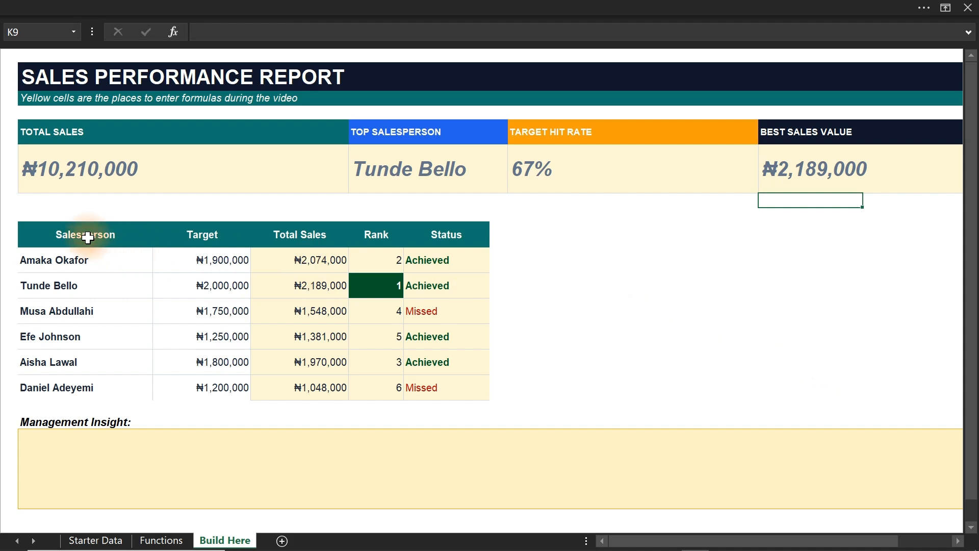
# Insert a 2-D clustered column chart from B11:D17, place it beside the sales table and widen it to fill the free space.
pyautogui.moveTo(84, 234); pyautogui.dragTo(296, 378)
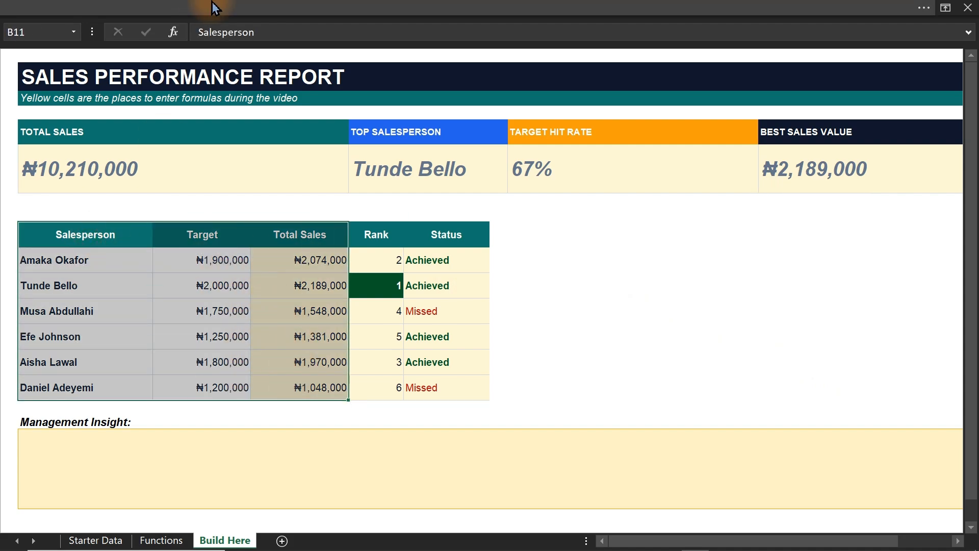
pyautogui.click(214, 7)
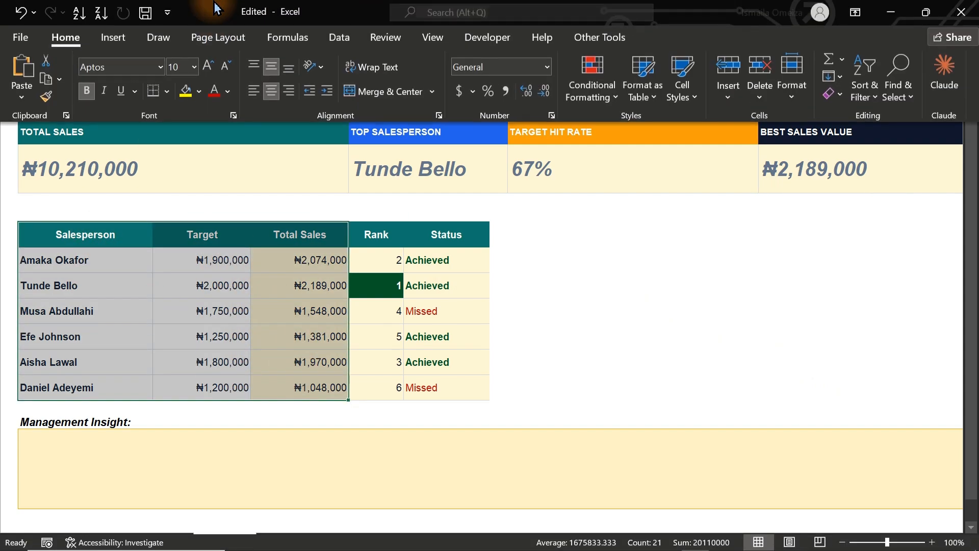
pyautogui.click(116, 44)
pyautogui.click(402, 60)
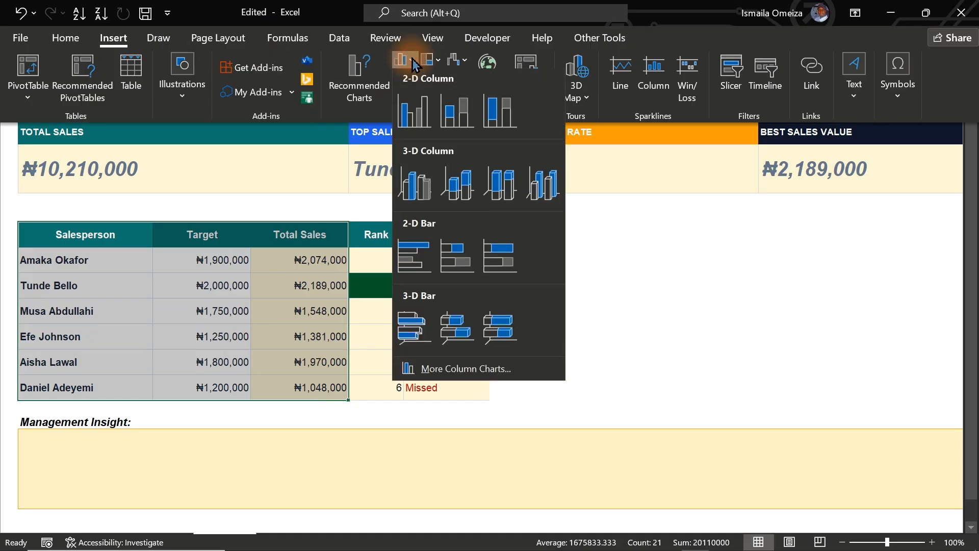
pyautogui.click(413, 111)
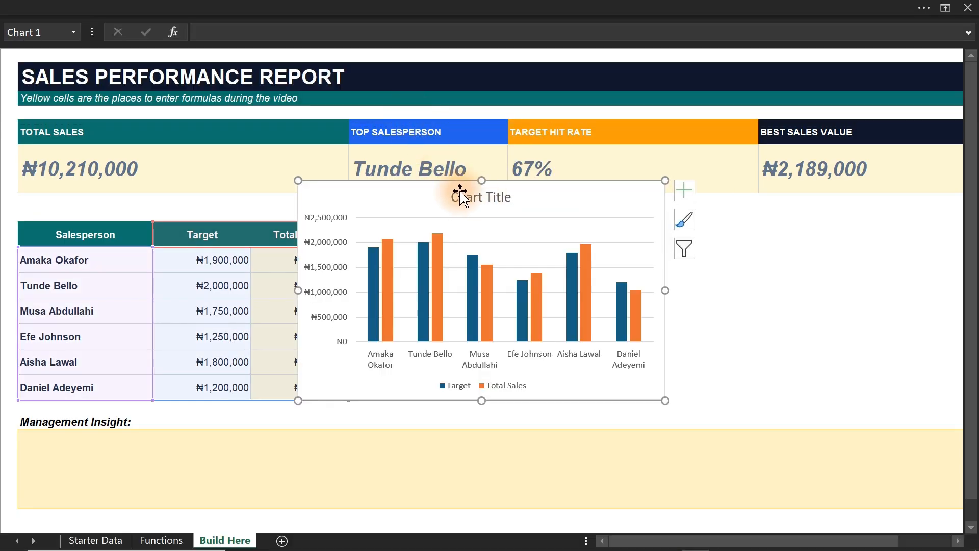
pyautogui.moveTo(441, 184); pyautogui.dragTo(651, 204)
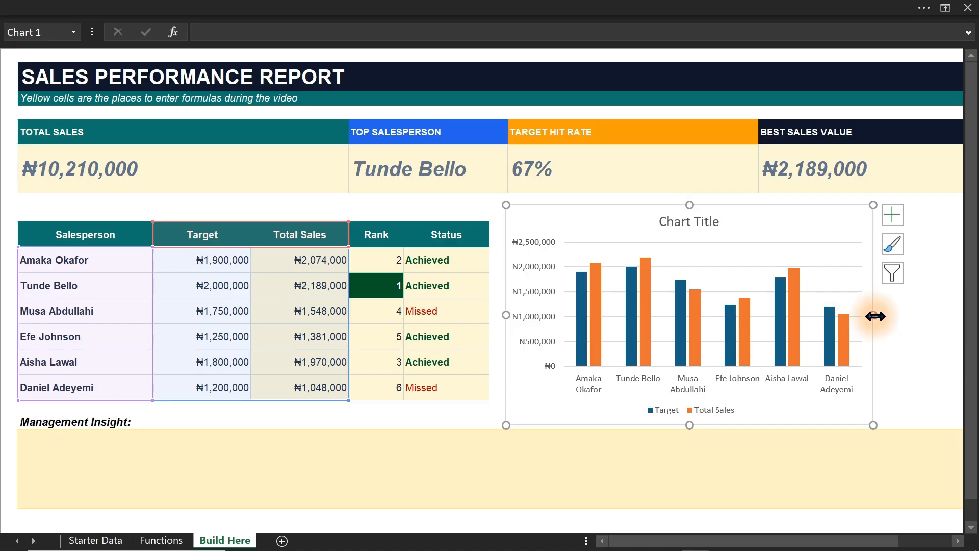
pyautogui.moveTo(873, 315); pyautogui.dragTo(950, 315)
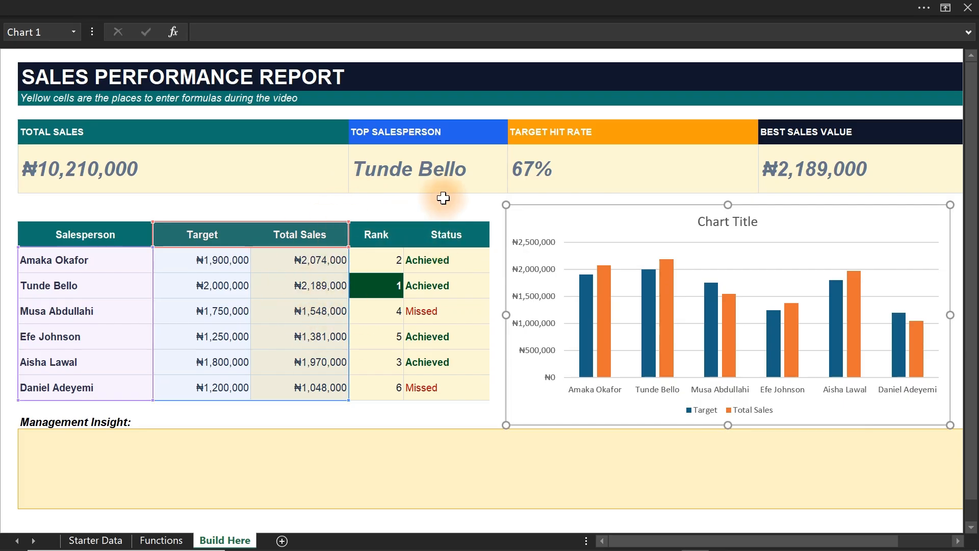
# Open the formatting pane for the chart's Target series and move the pane over the sales table, clear of the chart.
pyautogui.click(592, 327)
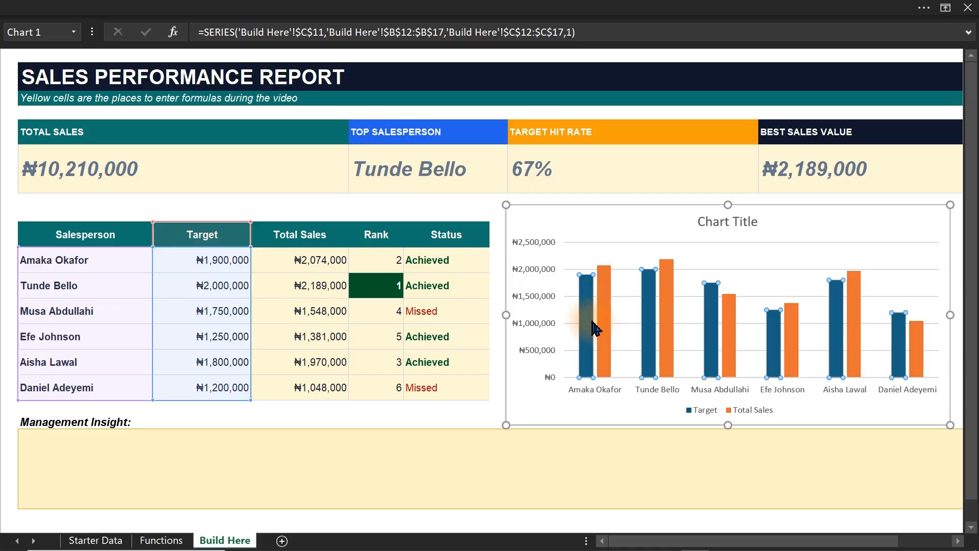
pyautogui.doubleClick(593, 325)
pyautogui.moveTo(468, 168); pyautogui.dragTo(251, 211)
pyautogui.click(92, 130)
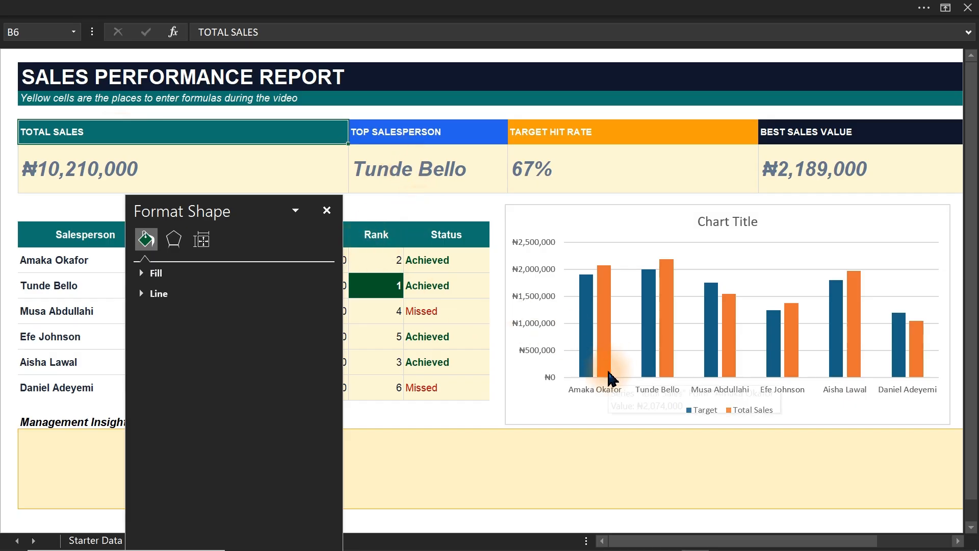
# Delete the major horizontal gridlines from the column chart.
pyautogui.moveTo(611, 378)
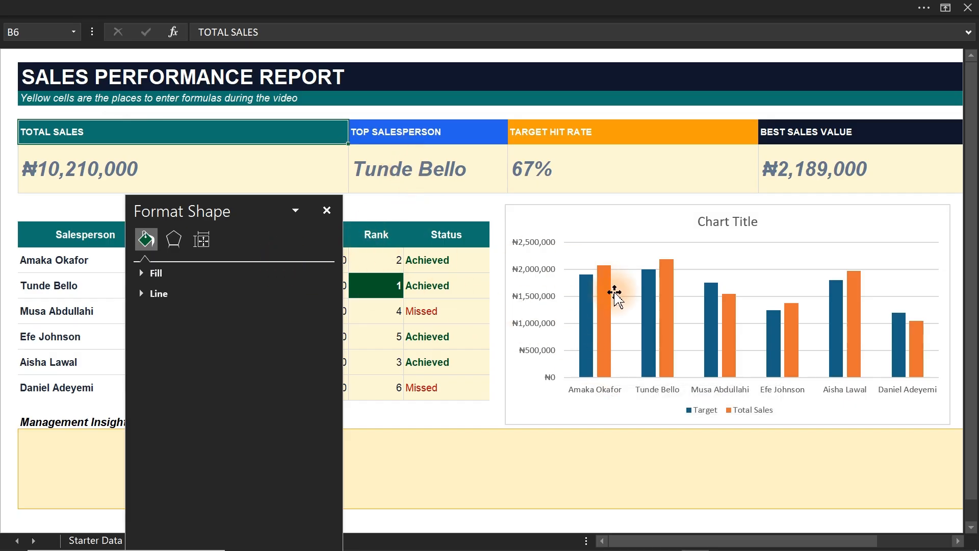
pyautogui.click(609, 309)
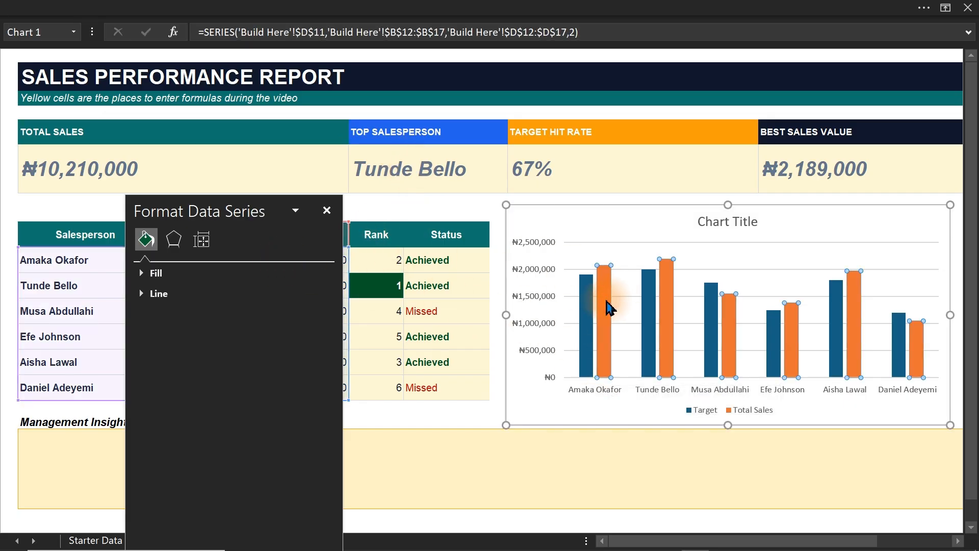
pyautogui.click(715, 270)
pyautogui.press('Escape')
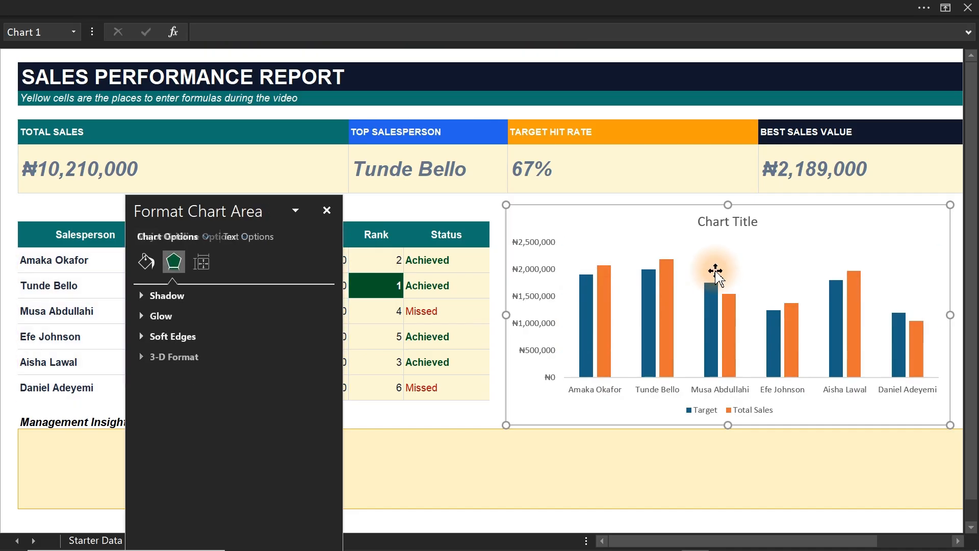
# Set the gap width of the chart's columns to 134% through the Total Sales series options.
pyautogui.click(666, 280)
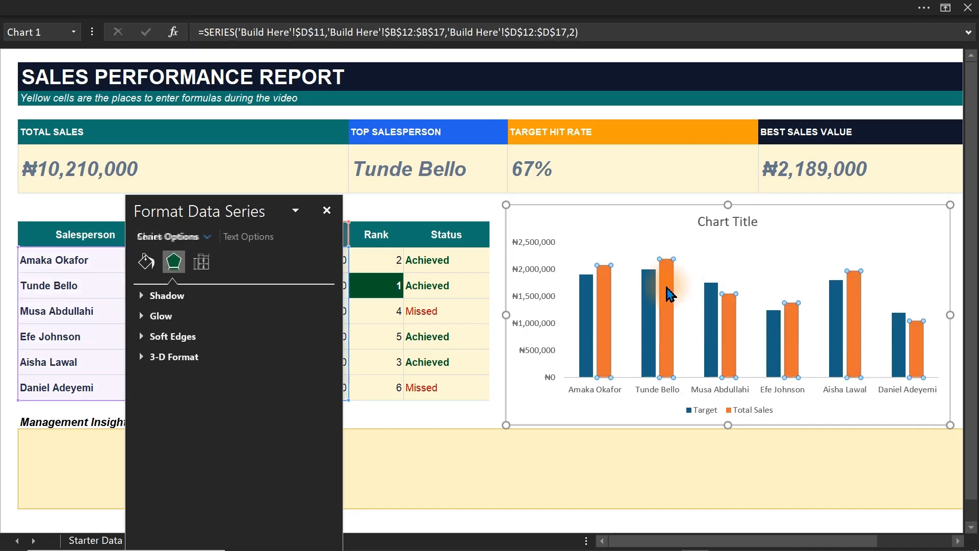
pyautogui.click(203, 263)
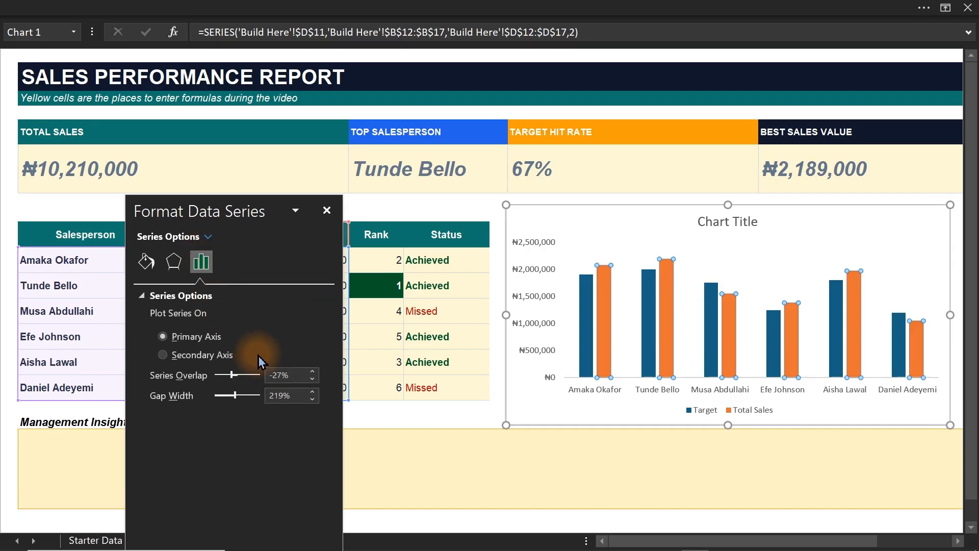
pyautogui.moveTo(234, 403); pyautogui.dragTo(229, 403)
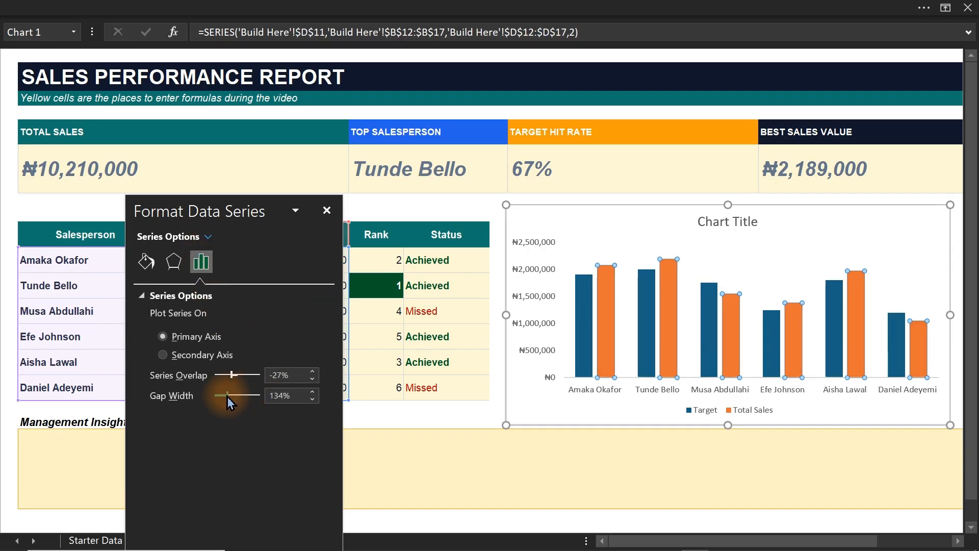
# Fill the chart's Total Sales columns with the dark green from the recent colors.
pyautogui.click(146, 261)
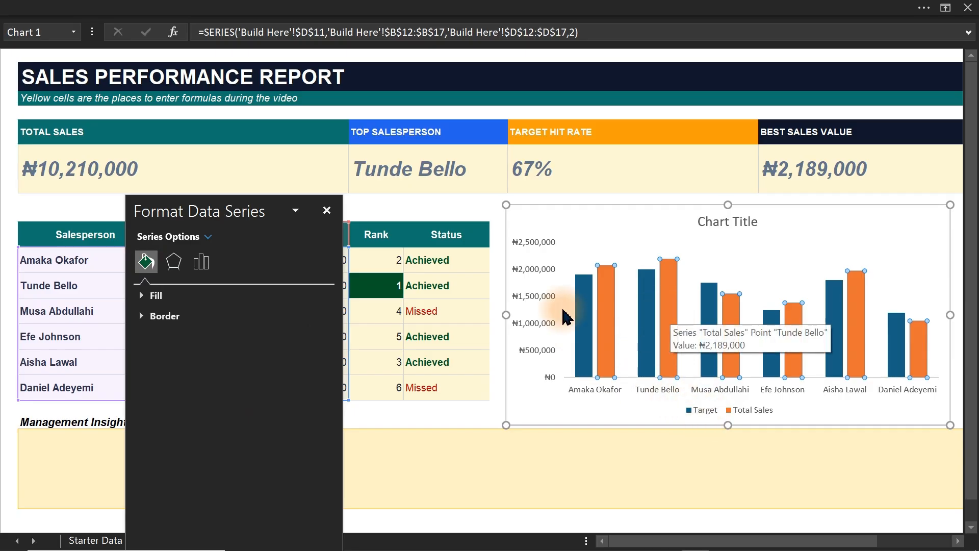
pyautogui.click(153, 296)
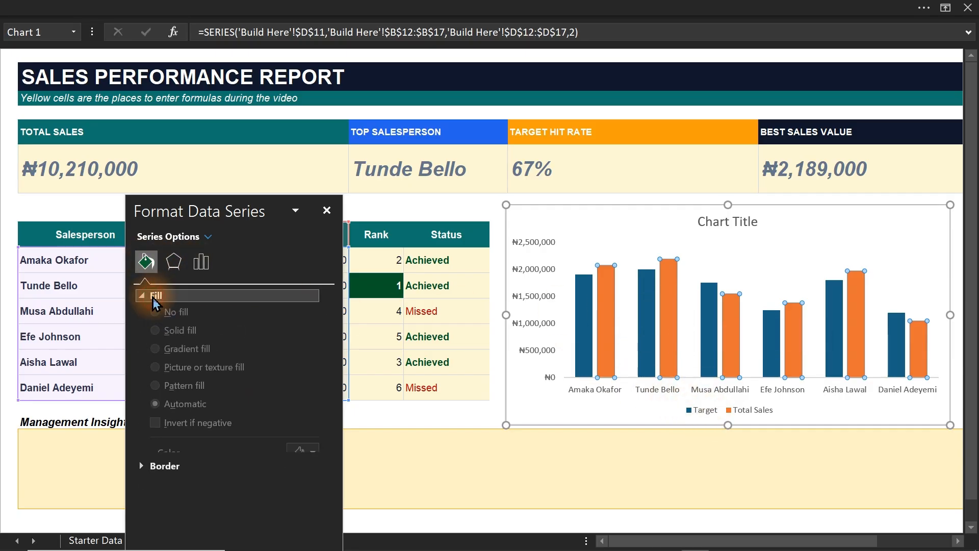
pyautogui.click(306, 459)
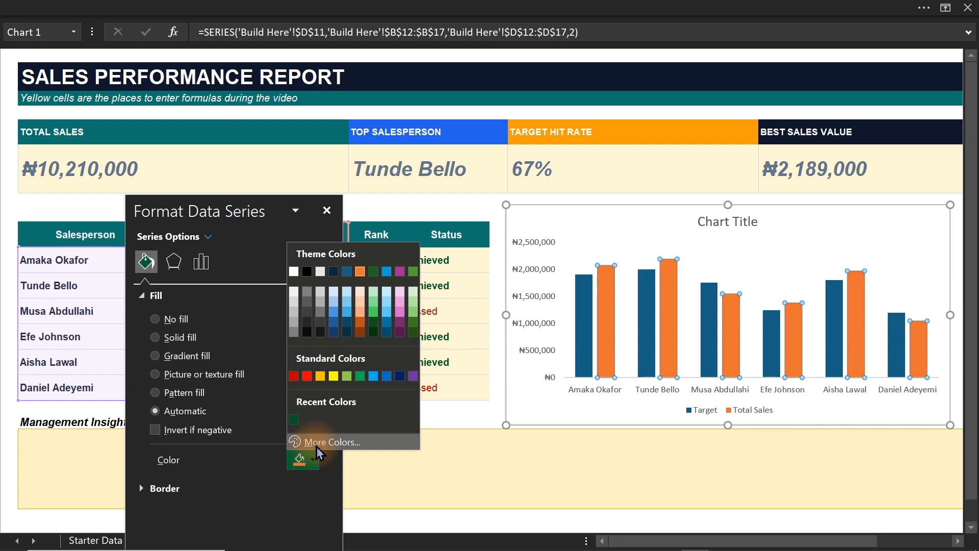
pyautogui.click(296, 421)
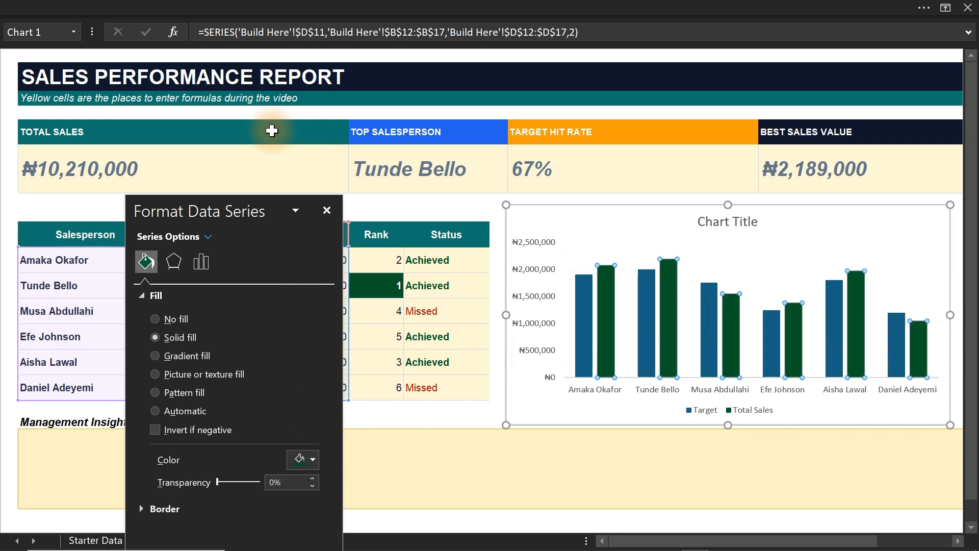
# Copy the hex code of the TOTAL SALES header cell's fill color without changing the cell's fill.
pyautogui.click(271, 132)
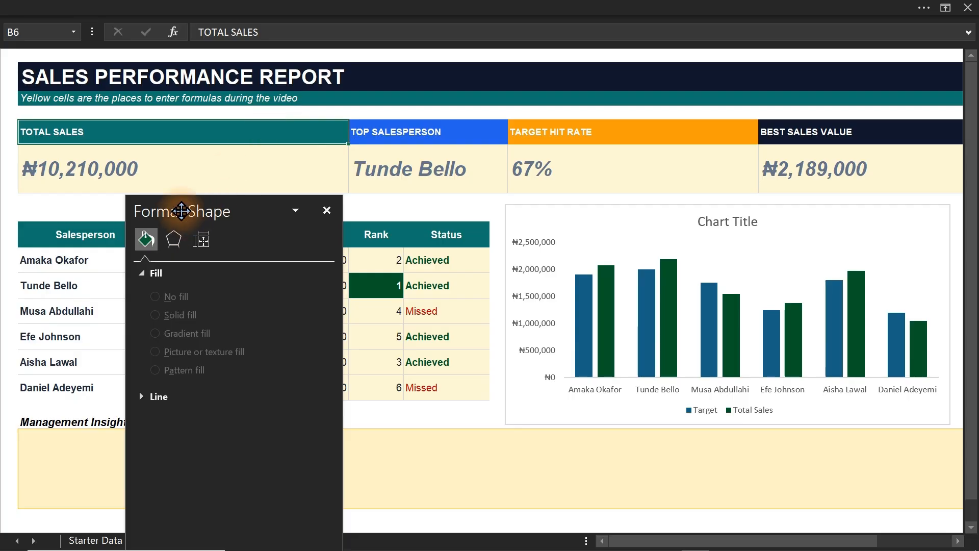
pyautogui.click(284, 7)
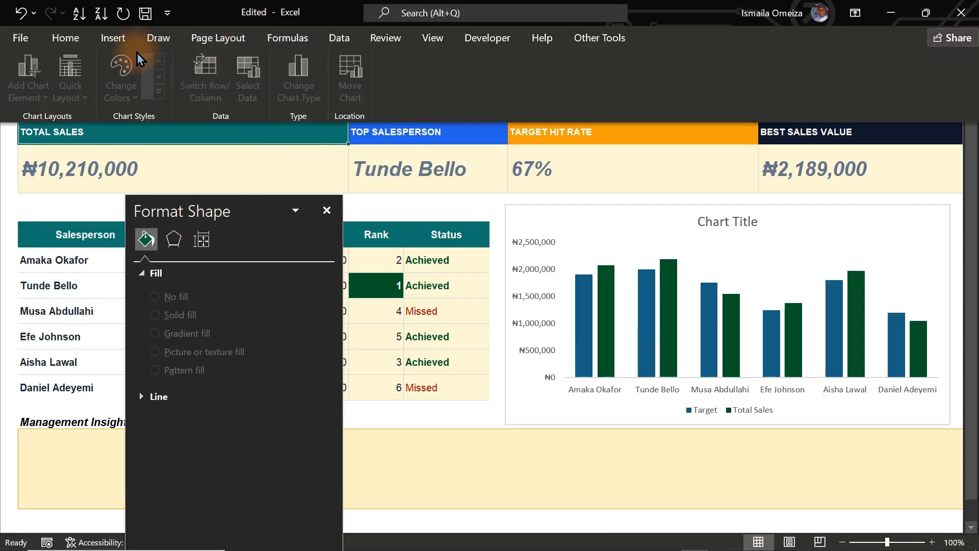
pyautogui.click(65, 37)
pyautogui.click(198, 95)
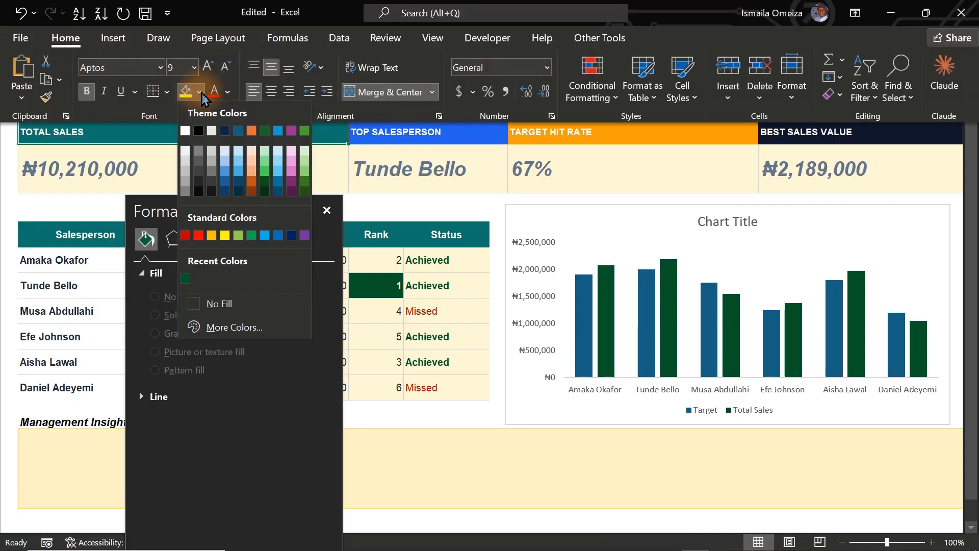
pyautogui.click(235, 328)
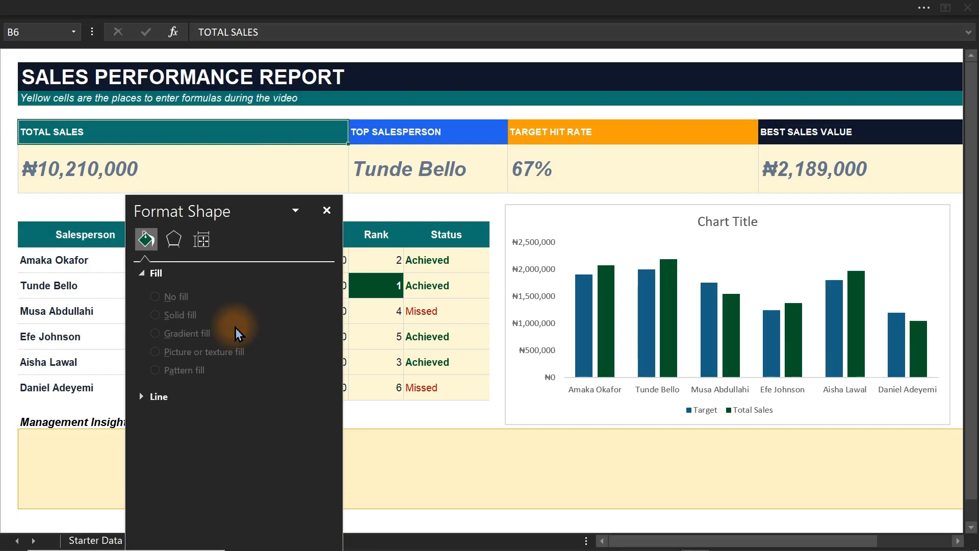
pyautogui.moveTo(629, 278); pyautogui.dragTo(533, 267)
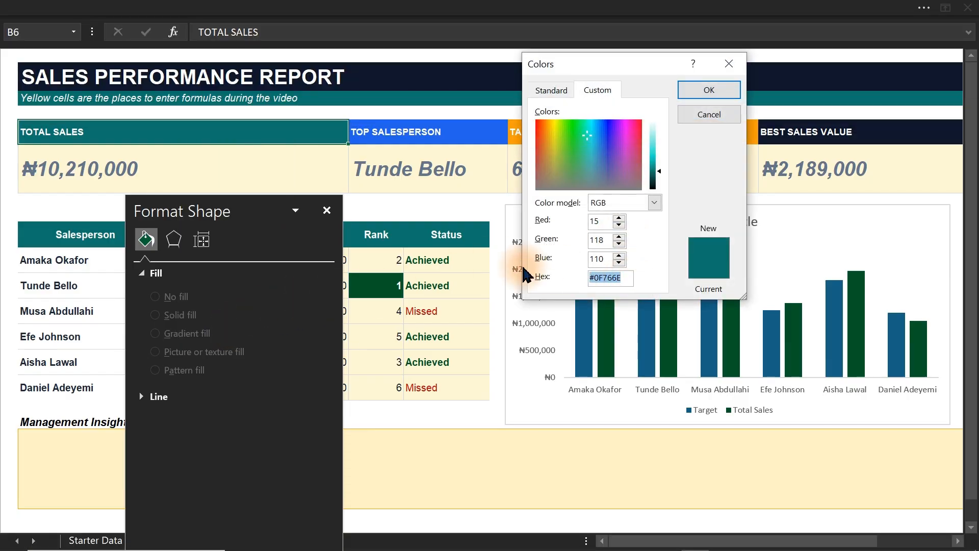
pyautogui.click(716, 116)
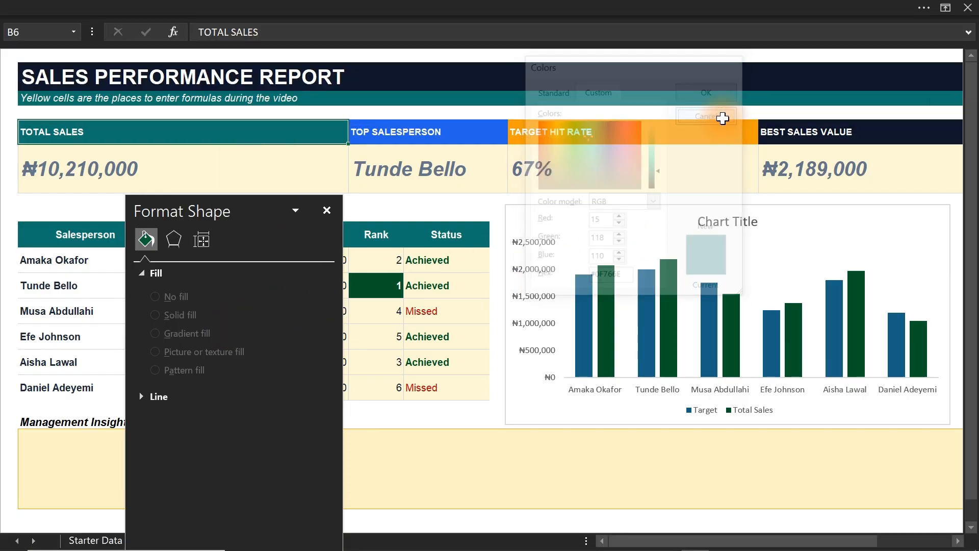
# Fill the chart's Total Sales columns with the custom color #0F766E, using the copied hex code.
pyautogui.click(673, 323)
pyautogui.click(668, 318)
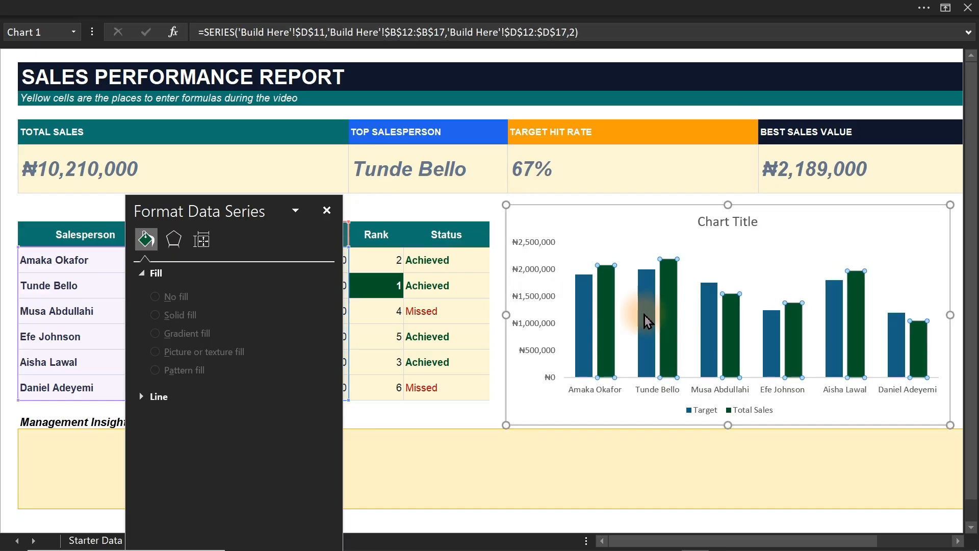
pyautogui.click(146, 261)
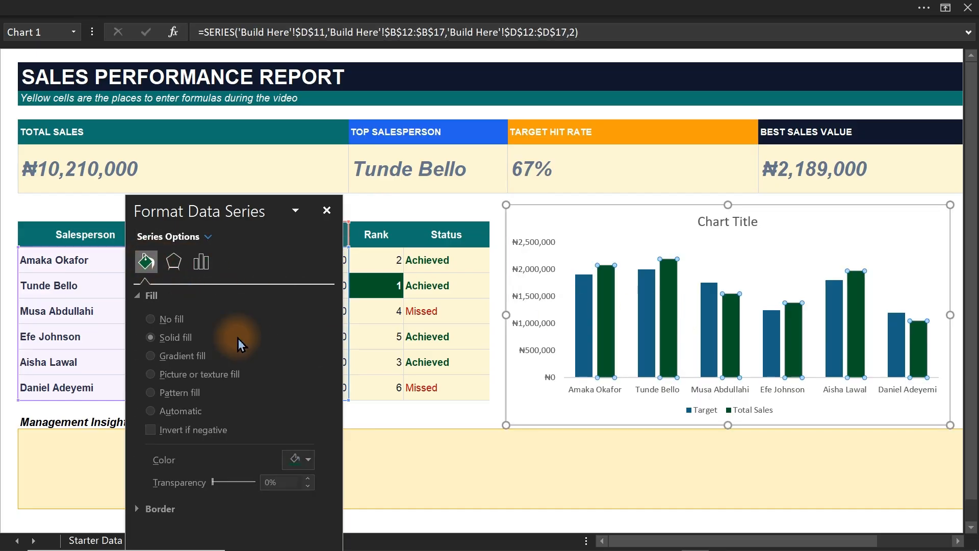
pyautogui.click(306, 460)
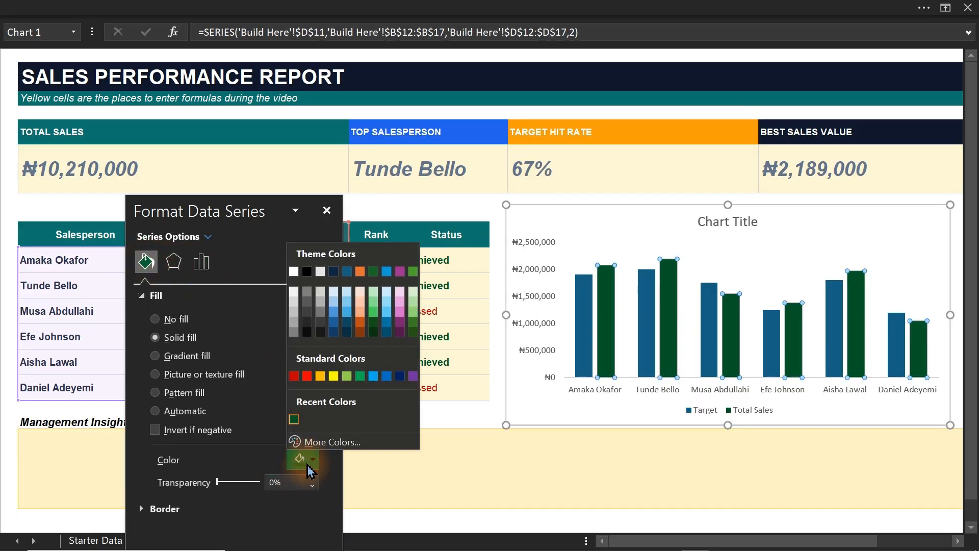
pyautogui.click(331, 442)
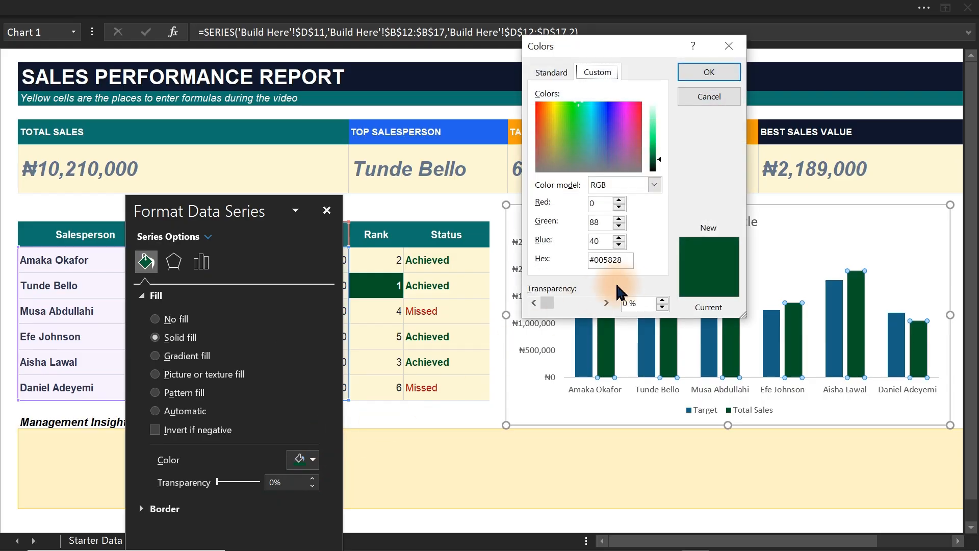
pyautogui.moveTo(630, 265); pyautogui.dragTo(548, 262)
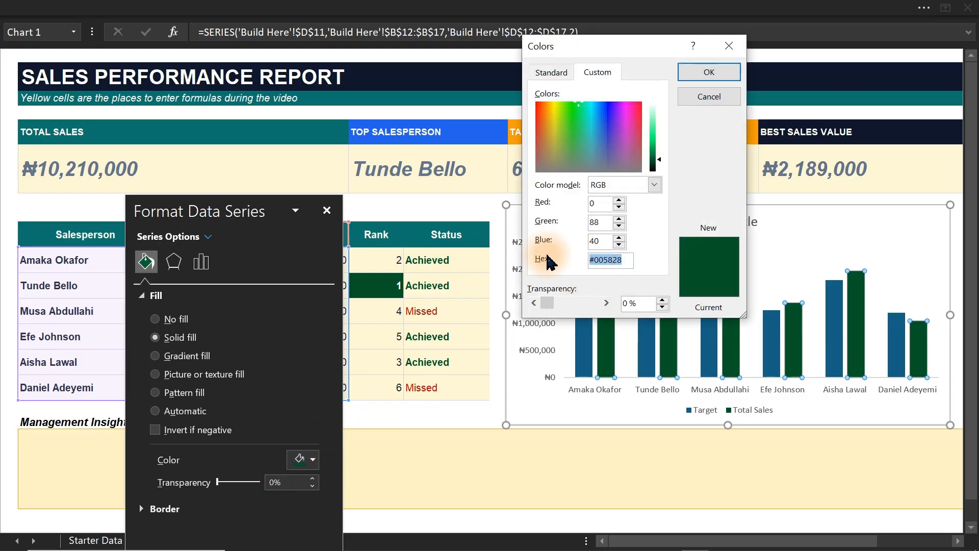
pyautogui.hotkey('ctrl', 'v')
pyautogui.click(702, 72)
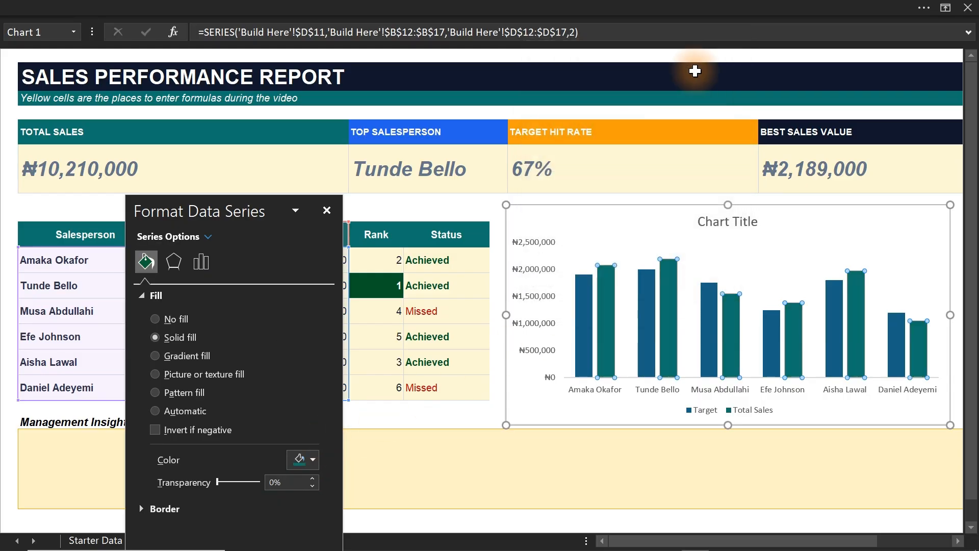
# Fill the chart's Target columns with a light grey theme color and deselect the chart.
pyautogui.click(582, 320)
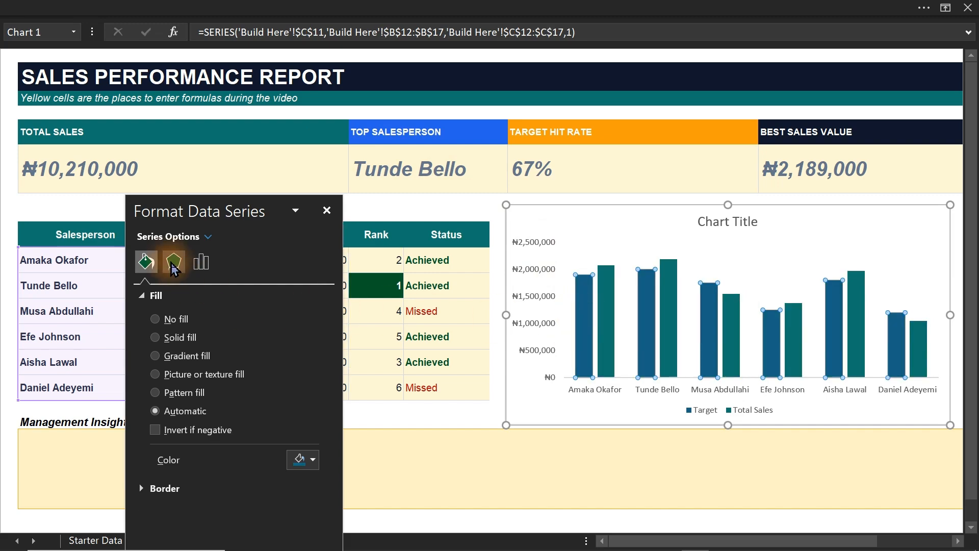
pyautogui.click(303, 460)
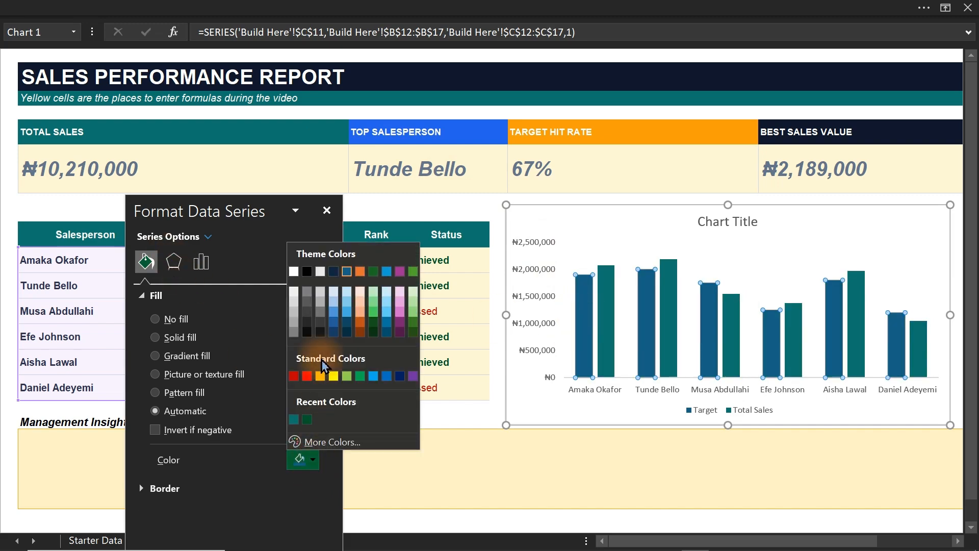
pyautogui.click(307, 292)
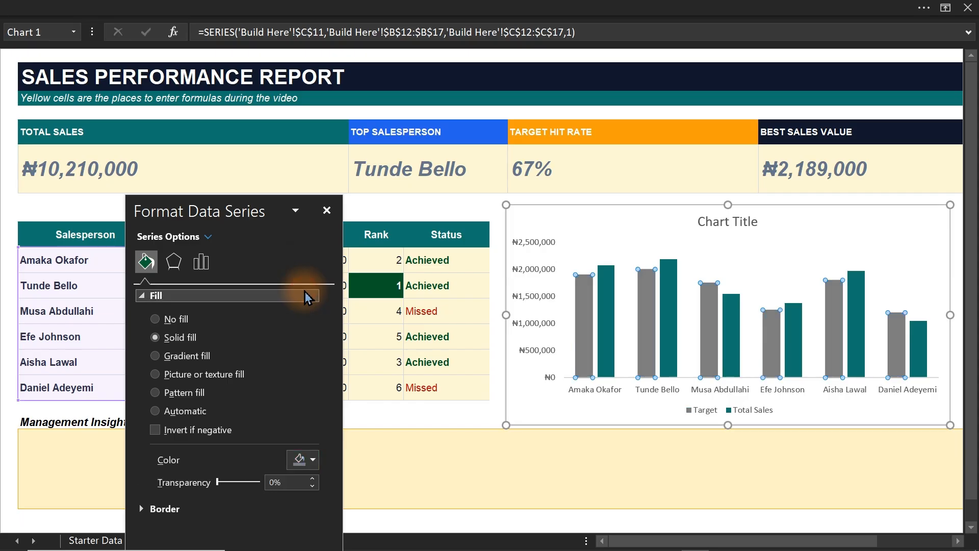
pyautogui.click(305, 460)
pyautogui.click(296, 332)
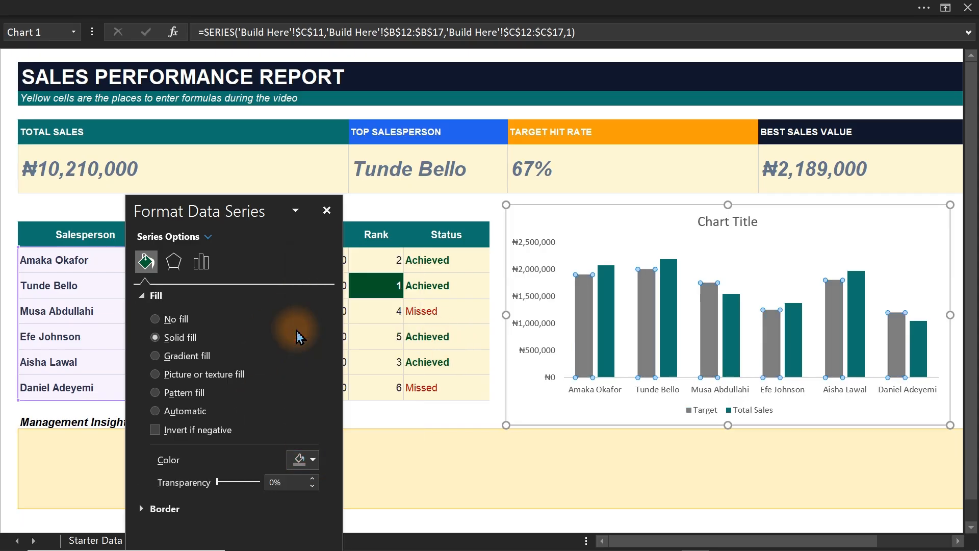
pyautogui.click(311, 460)
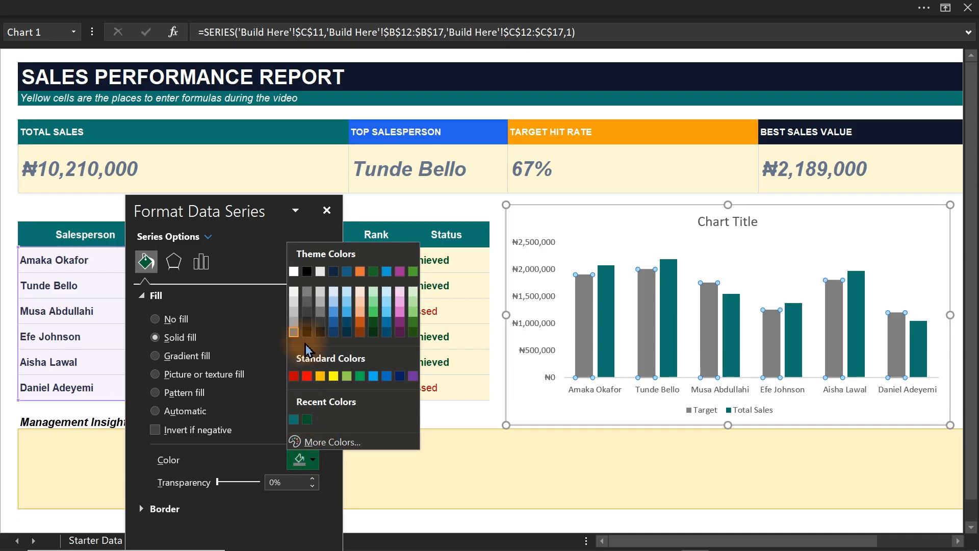
pyautogui.click(297, 329)
pyautogui.click(691, 508)
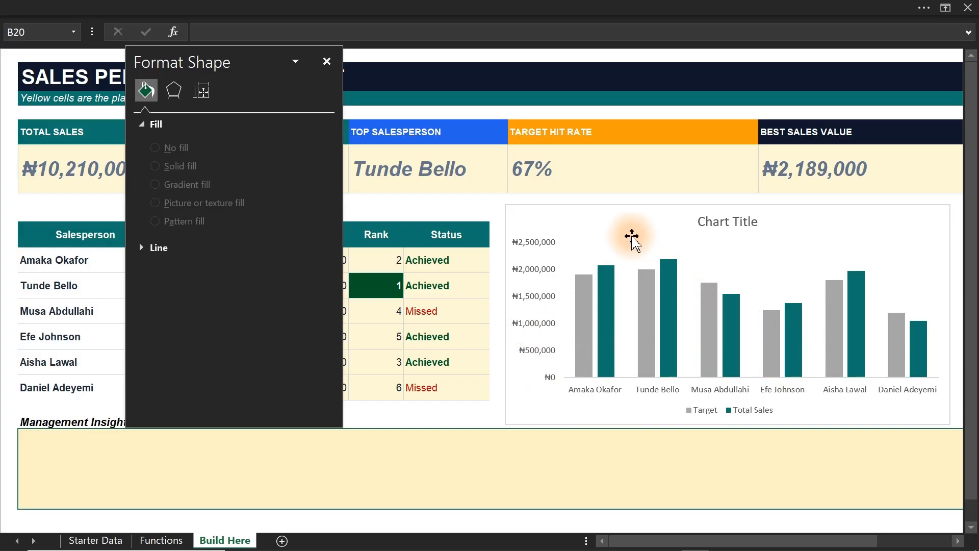
# Set the chart title to "Sales vs Target by Salesperson" and close the formatting pane.
pyautogui.moveTo(868, 324)
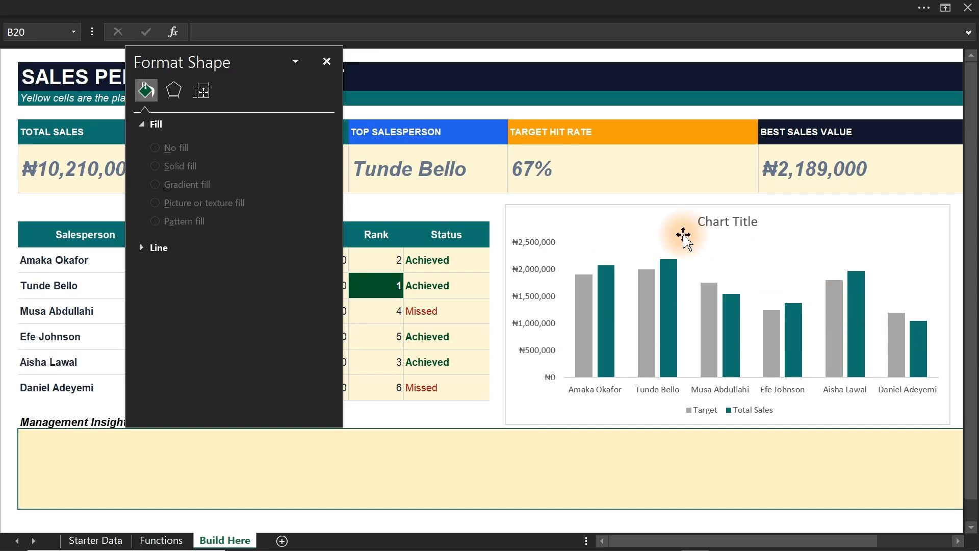
pyautogui.click(641, 206)
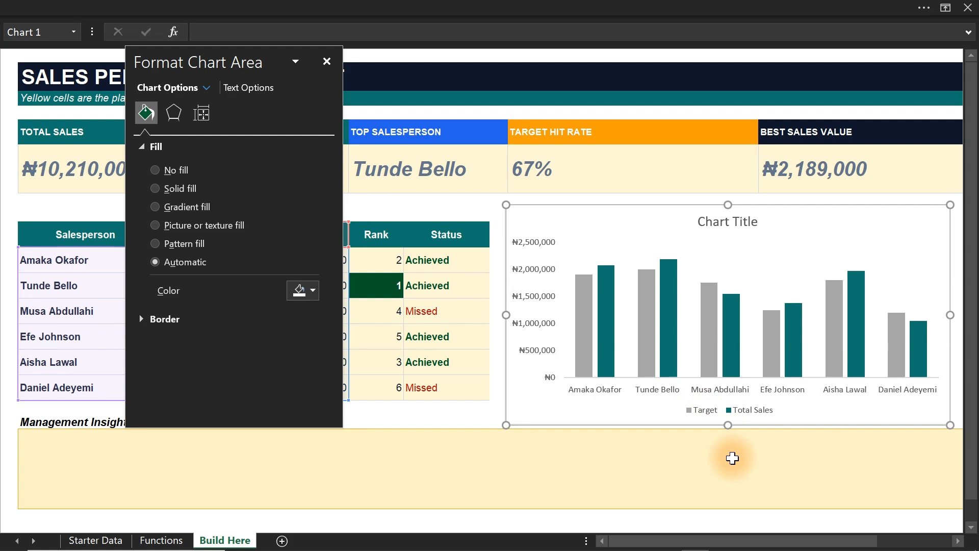
pyautogui.click(712, 223)
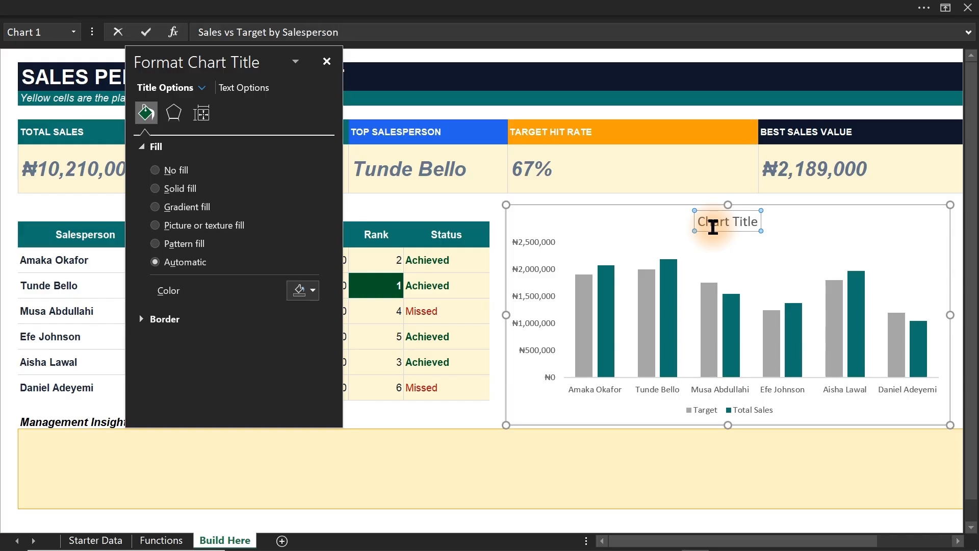
pyautogui.press('Return')
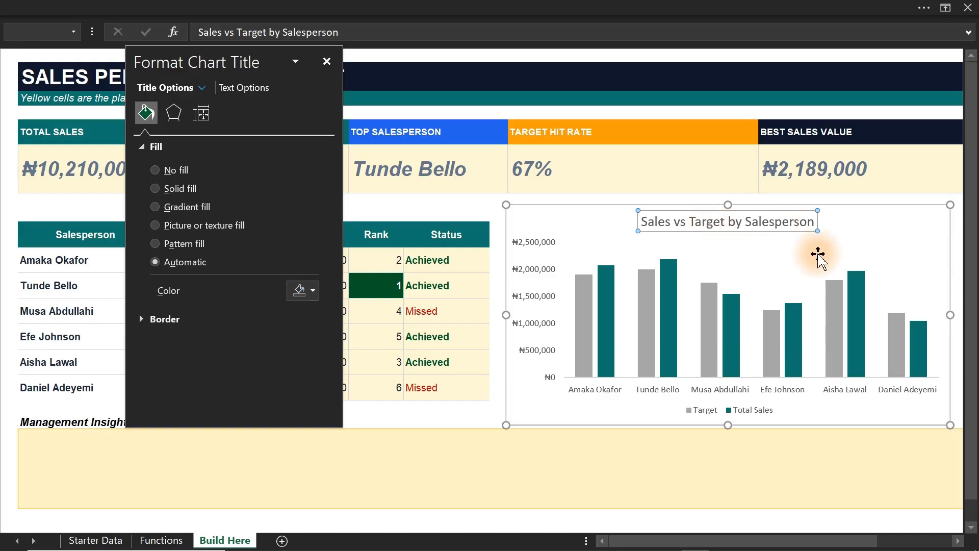
pyautogui.click(692, 450)
pyautogui.click(327, 61)
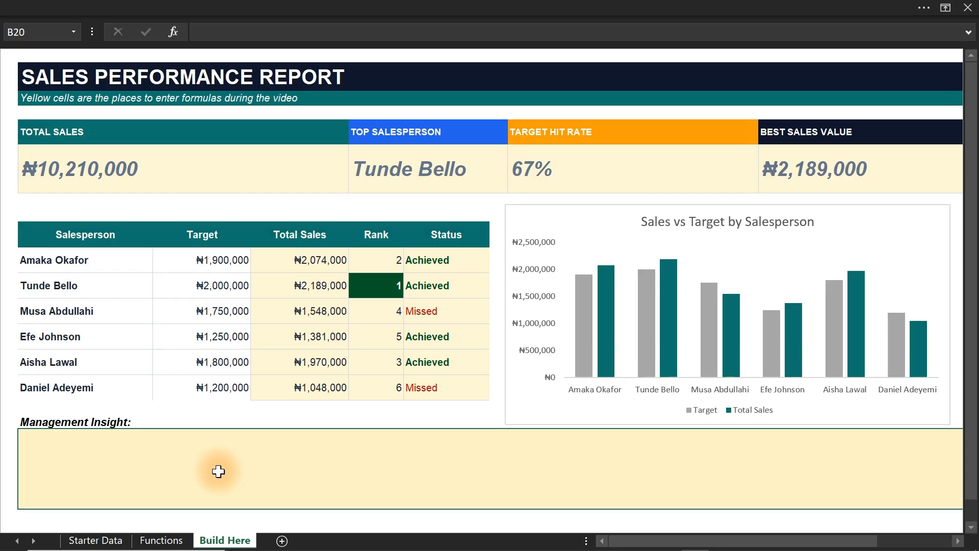
pyautogui.write('=')
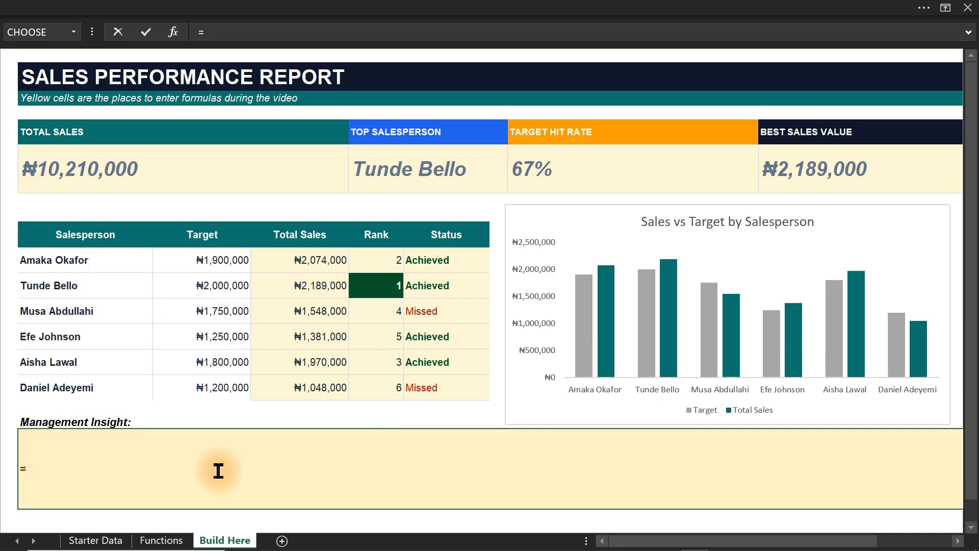
pyautogui.click(413, 174)
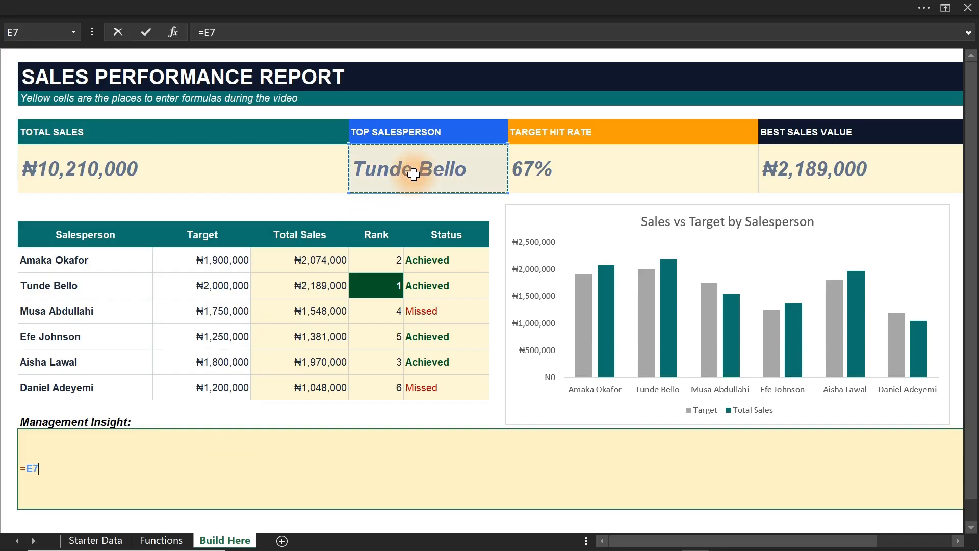
pyautogui.press('Escape')
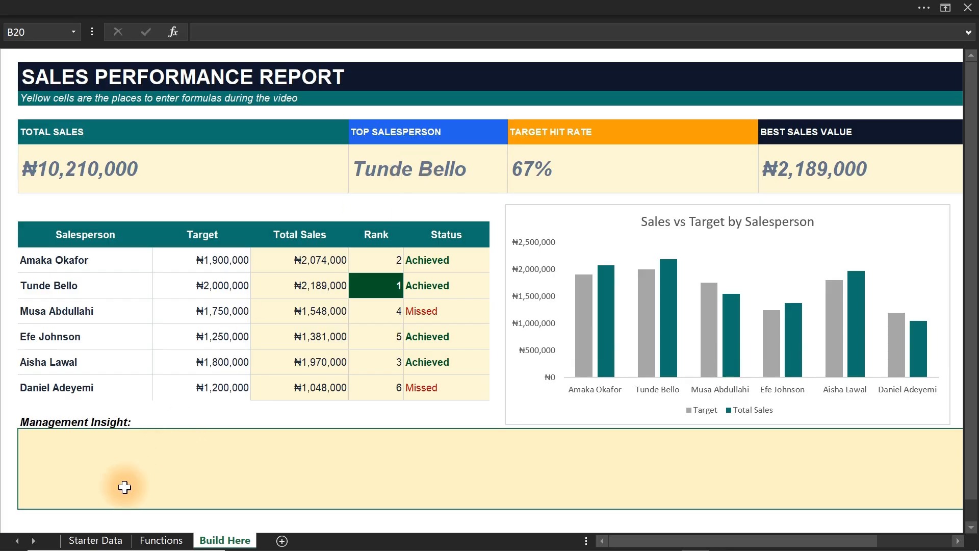
# Start the Management Insight formula in B20 with =E7&, referencing the top salesperson cell.
pyautogui.write('=')
pyautogui.click(406, 163)
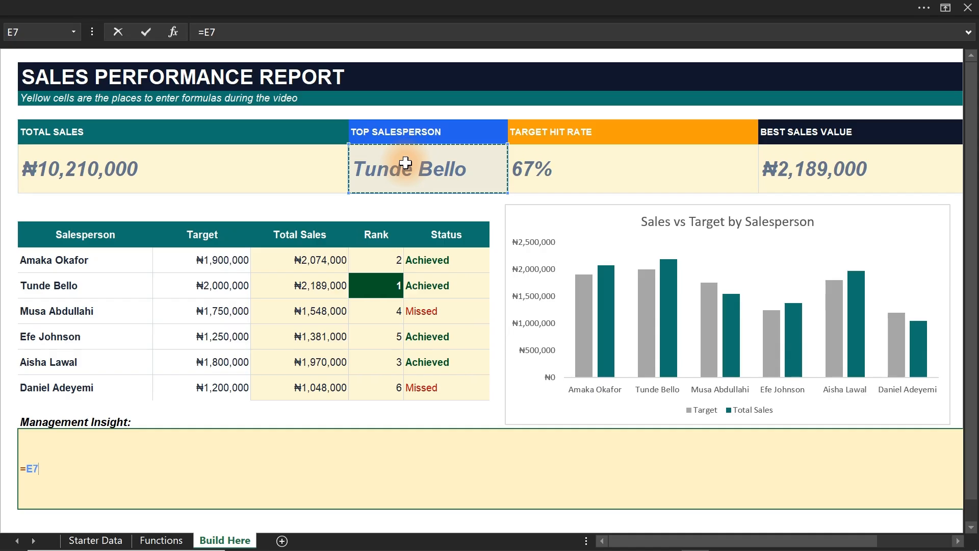
pyautogui.write('&')
pyautogui.hotkey('shift', 'space')
pyautogui.write('"')
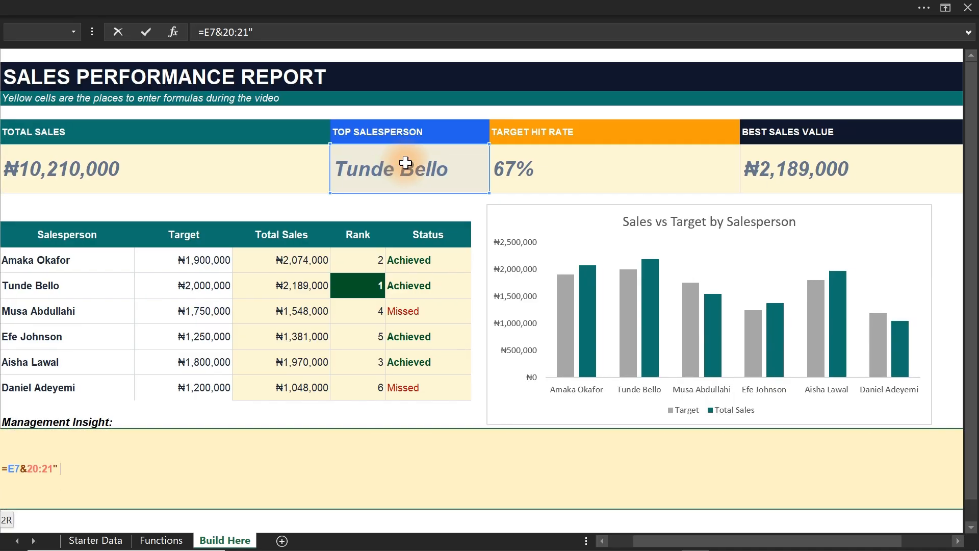
pyautogui.press('BackSpace')
pyautogui.press('BackSpace')
pyautogui.press('BackSpace')
pyautogui.press('BackSpace')
pyautogui.press('BackSpace')
pyautogui.press('BackSpace')
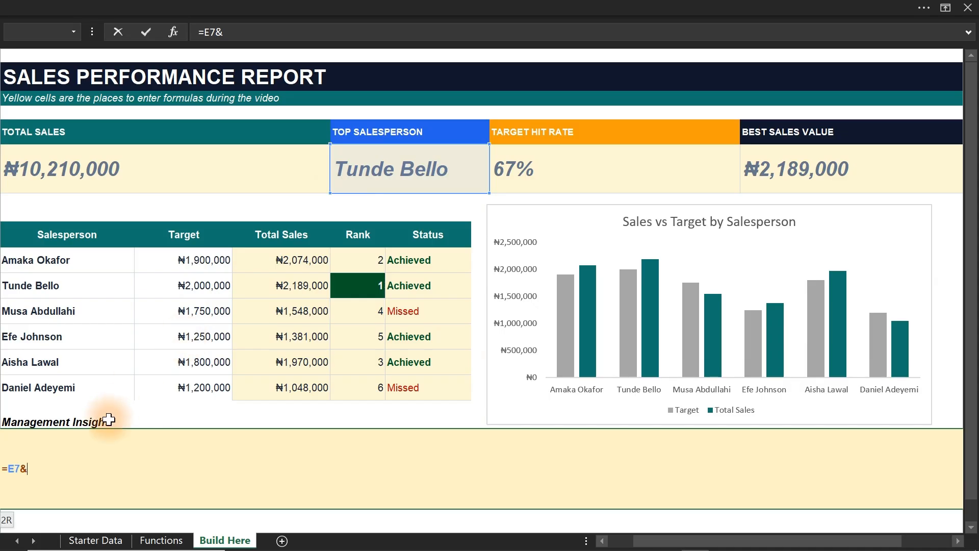
# Append the text " leads the team. " and a joining & to the Management Insight formula.
pyautogui.write('" leads the team')
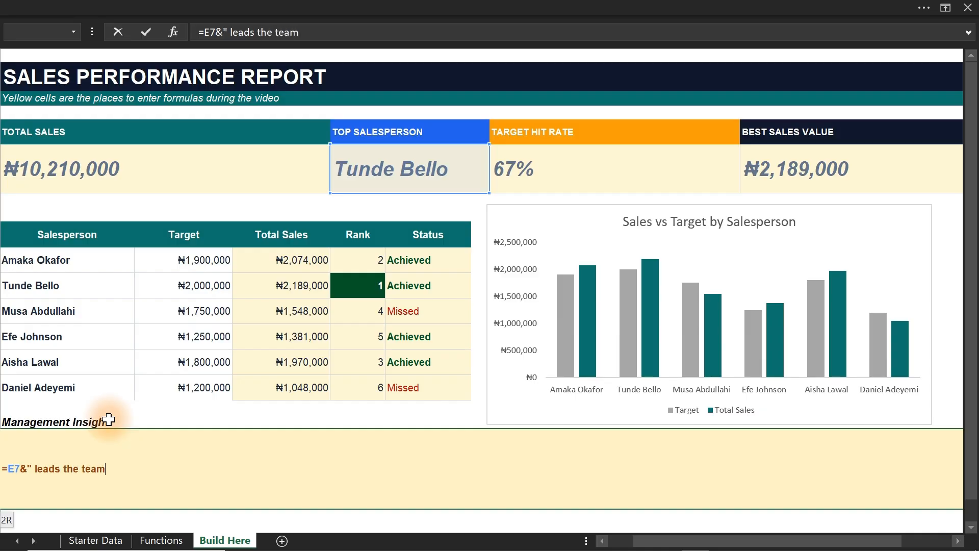
pyautogui.write('s')
pyautogui.press('BackSpace')
pyautogui.write('. "&coun')
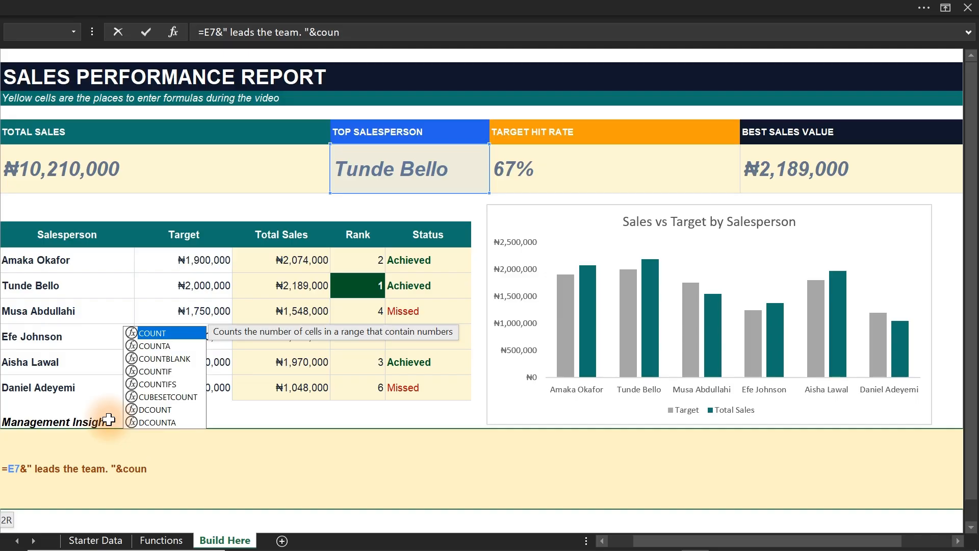
pyautogui.write('if')
# Add COUNTIF(F12:F17,"Missed") to the insight formula to count the missed targets in the Status column.
pyautogui.press('BackSpace')
pyautogui.press('BackSpace')
pyautogui.write('tif')
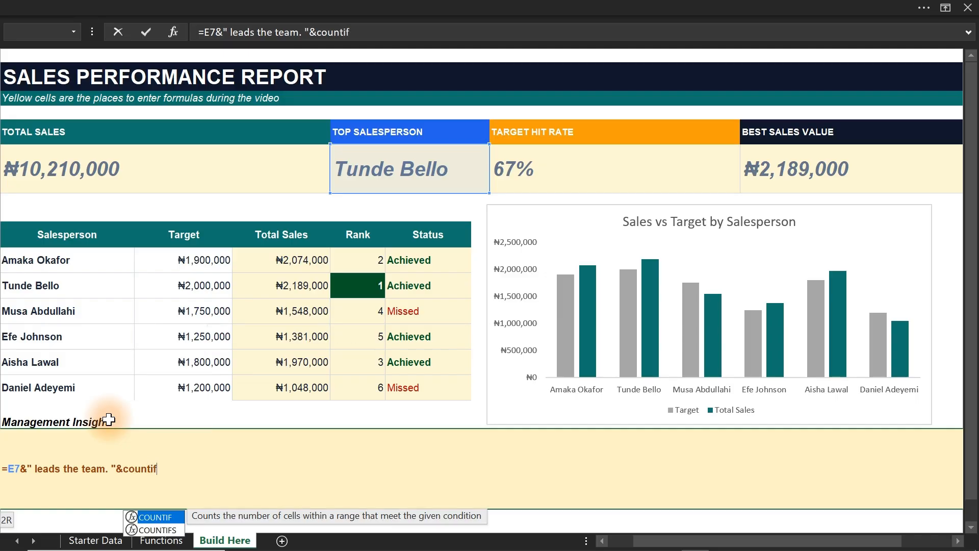
pyautogui.press('Tab')
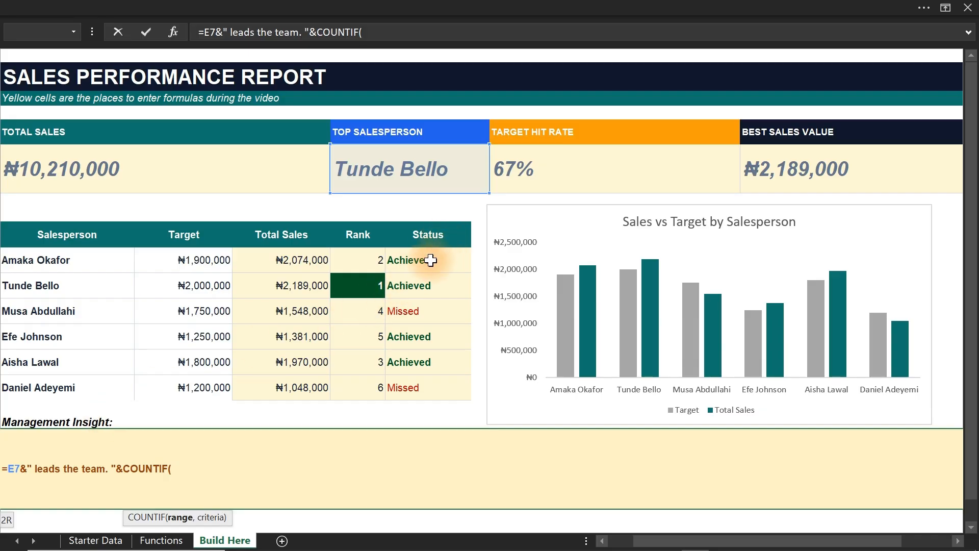
pyautogui.moveTo(431, 260); pyautogui.dragTo(420, 382)
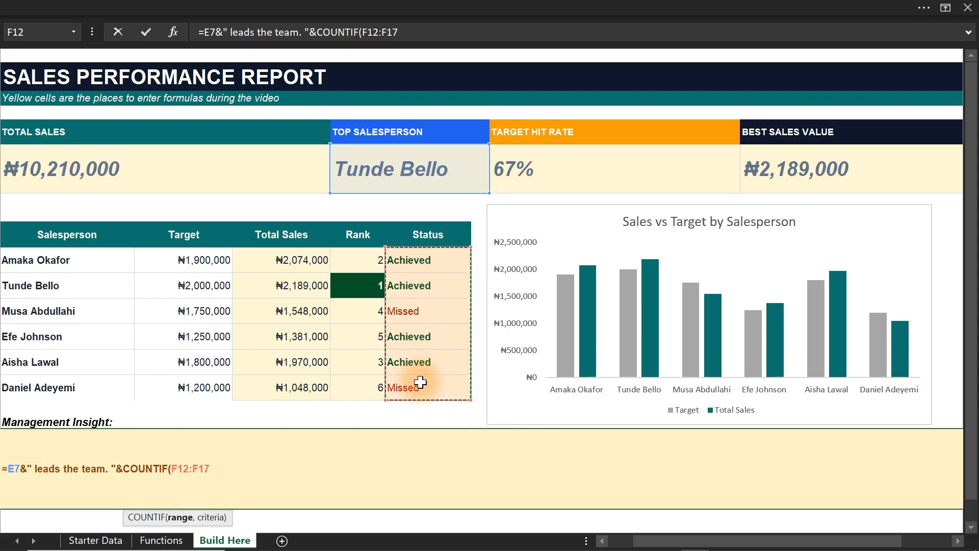
pyautogui.write(')')
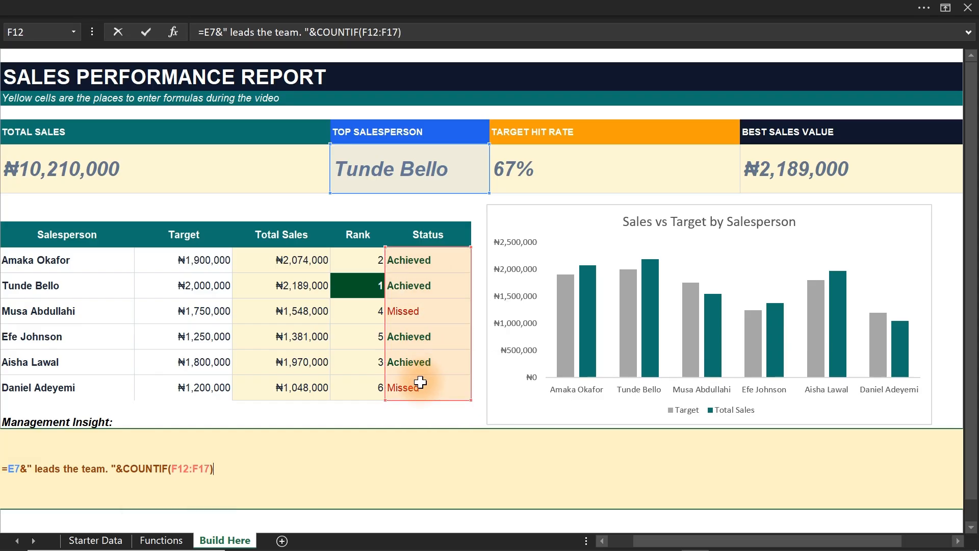
pyautogui.press('BackSpace')
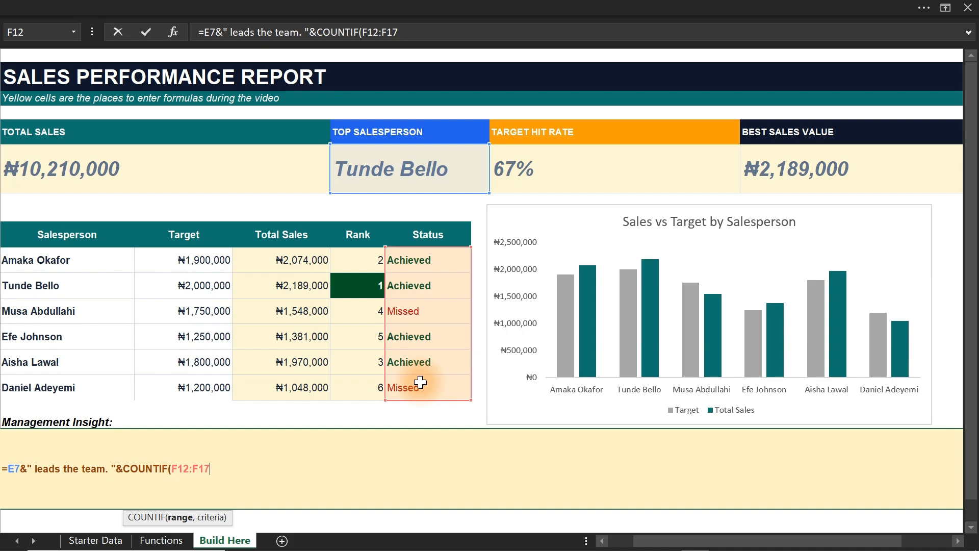
pyautogui.write(',"Missed')
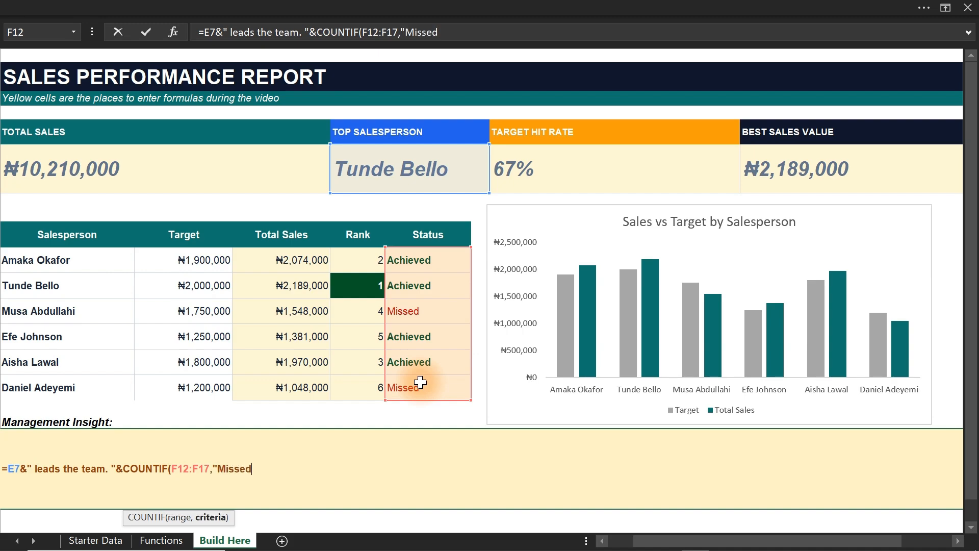
pyautogui.write('")')
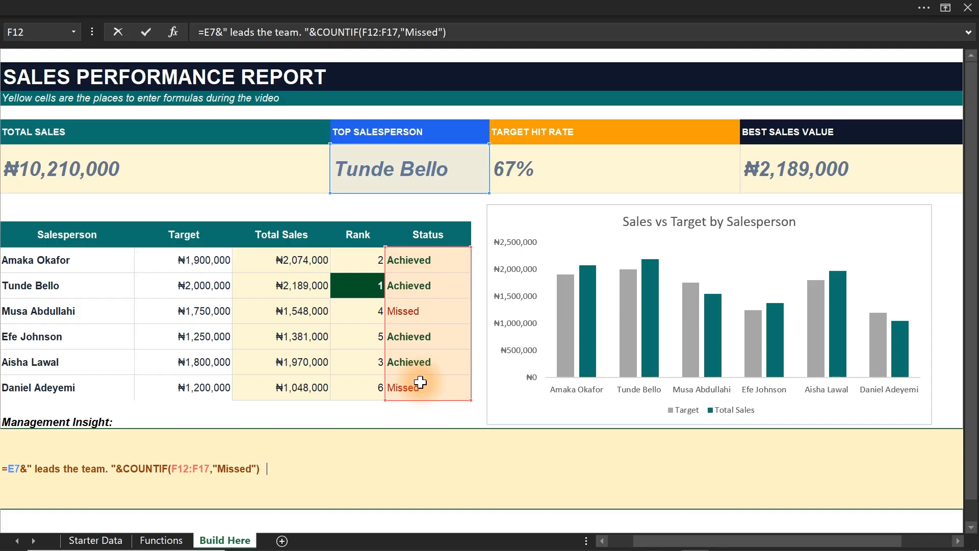
# Finish the insight formula with &" Salesperson(s) missed target and need coaching" and commit it.
pyautogui.write('&" Salesperson')
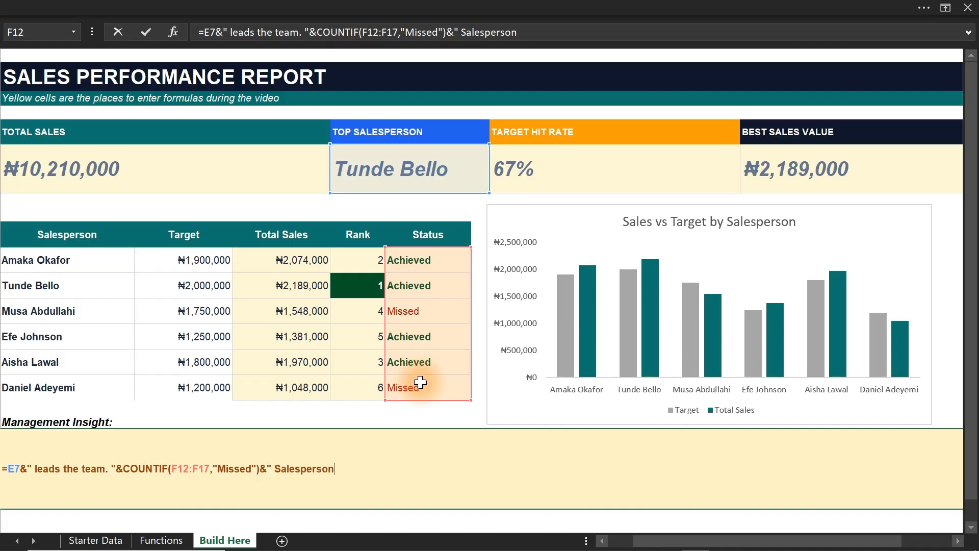
pyautogui.write('(s) missed')
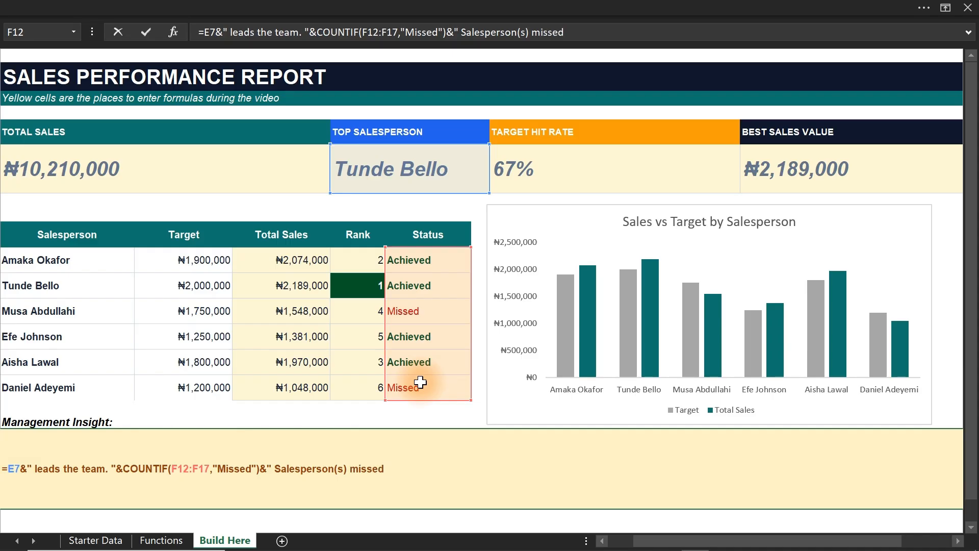
pyautogui.write(' target and need ')
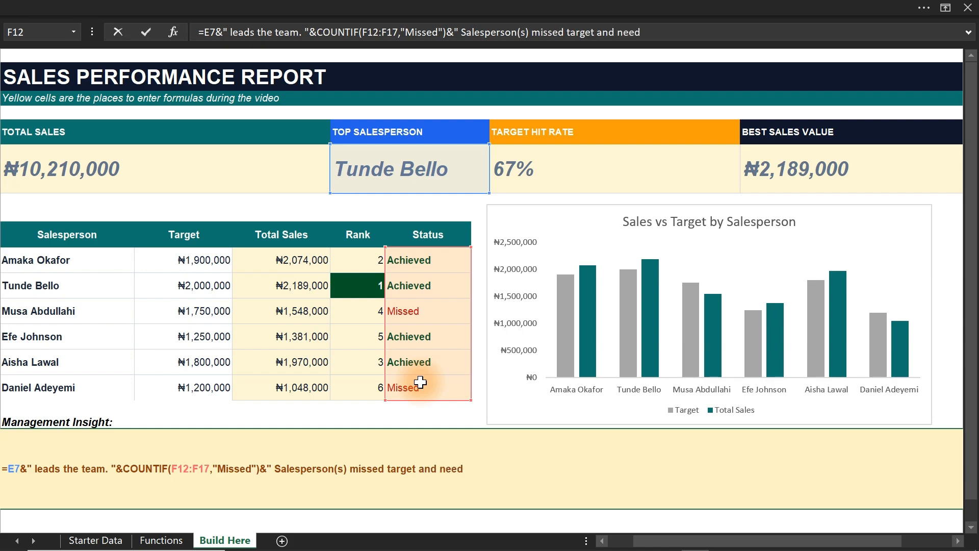
pyautogui.write('coaching"')
pyautogui.press('Return')
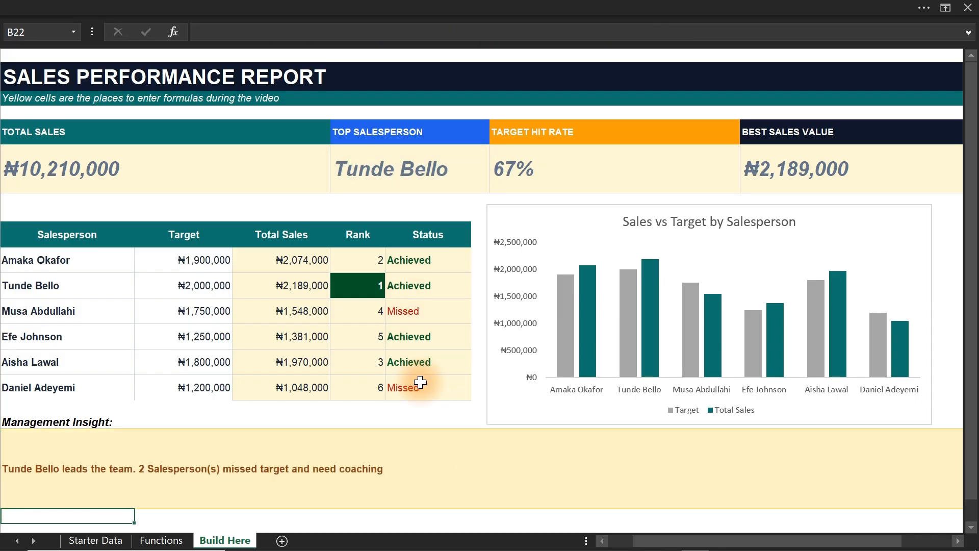
# Center the Management Insight text in B20 horizontally and increase its font size to 18.
pyautogui.click(91, 467)
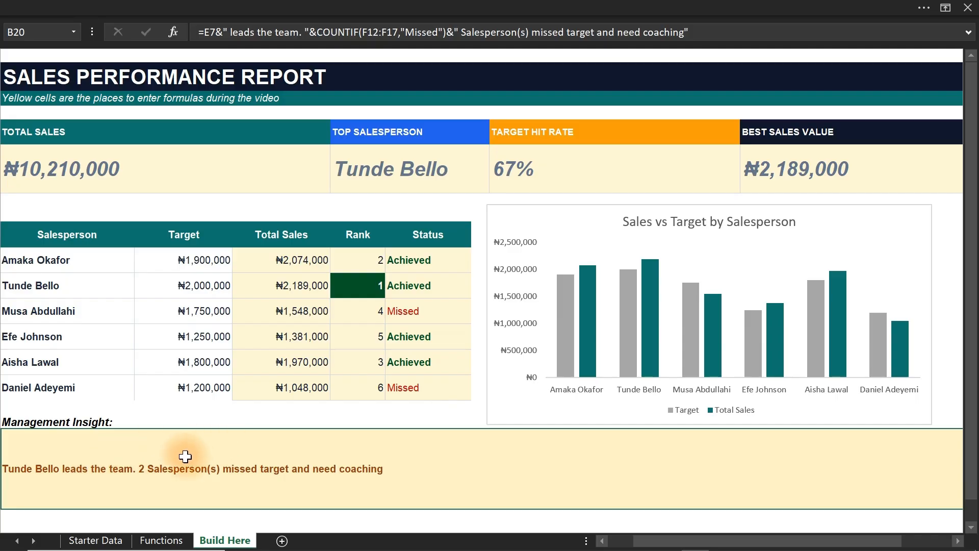
pyautogui.click(344, 7)
pyautogui.click(272, 93)
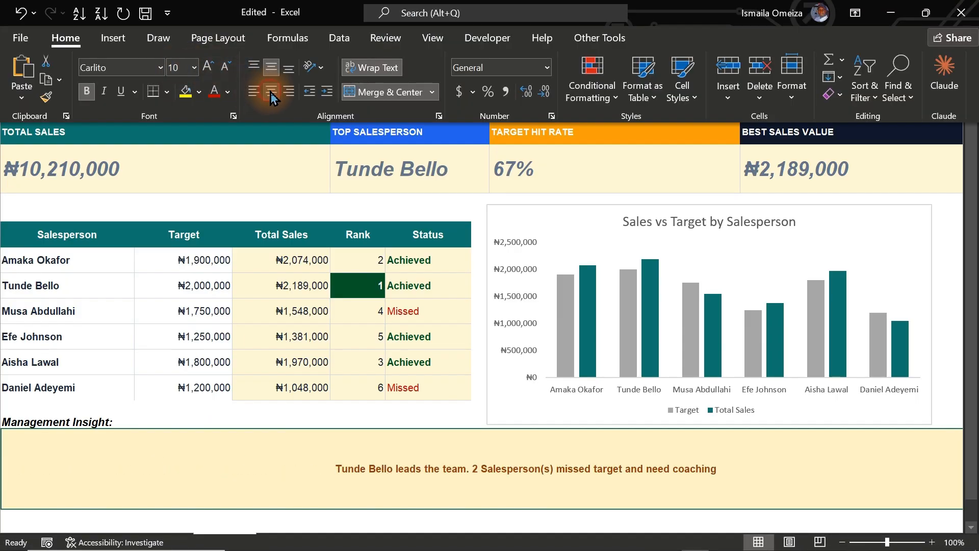
pyautogui.click(206, 68)
pyautogui.click(207, 67)
pyautogui.click(206, 68)
pyautogui.click(206, 67)
pyautogui.click(207, 67)
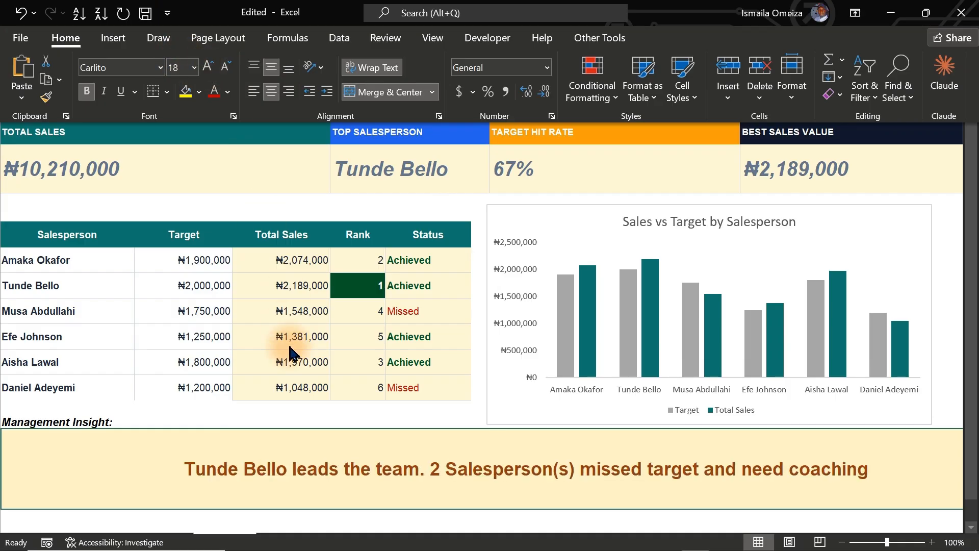
pyautogui.click(300, 429)
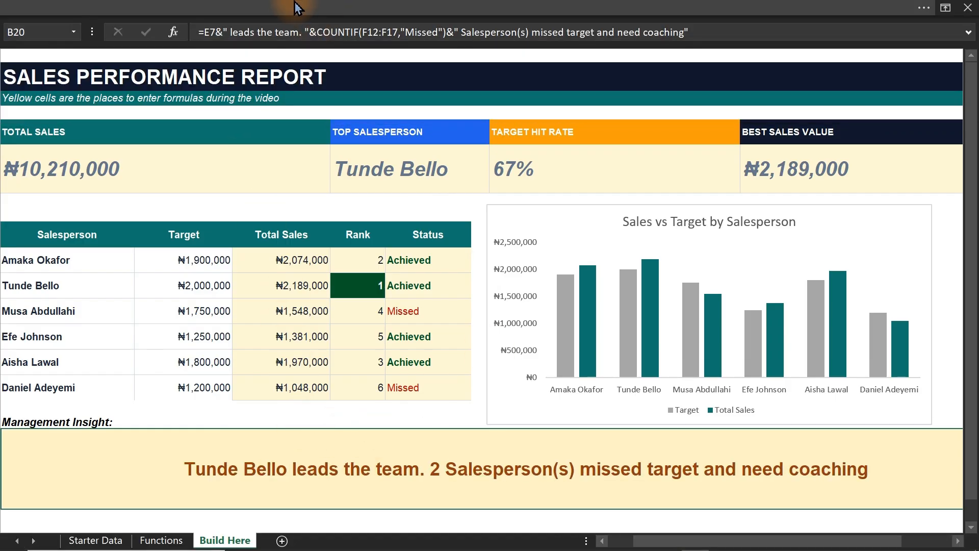
# Hide the formula bar and select an empty cell between the KPI cards and the salesperson table.
pyautogui.click(381, 12)
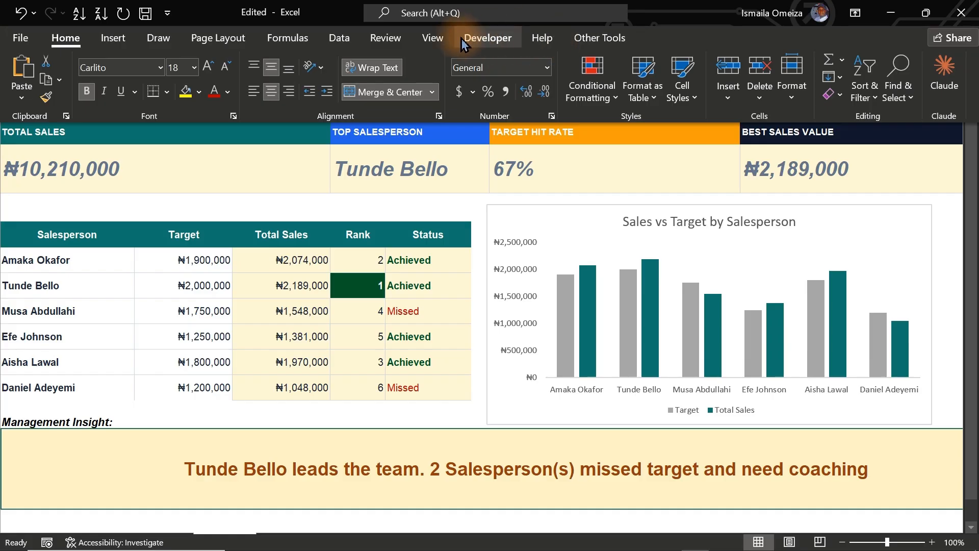
pyautogui.click(432, 37)
pyautogui.click(265, 67)
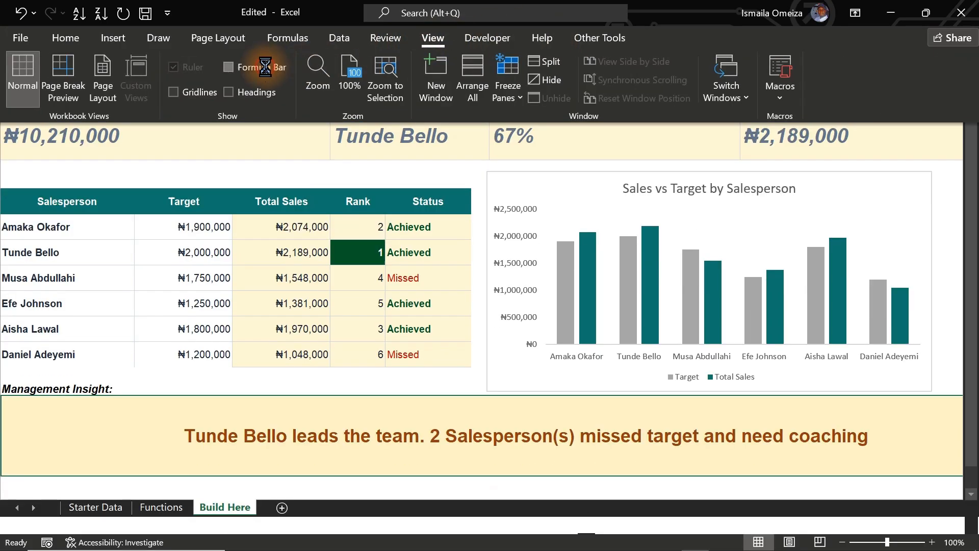
pyautogui.click(241, 160)
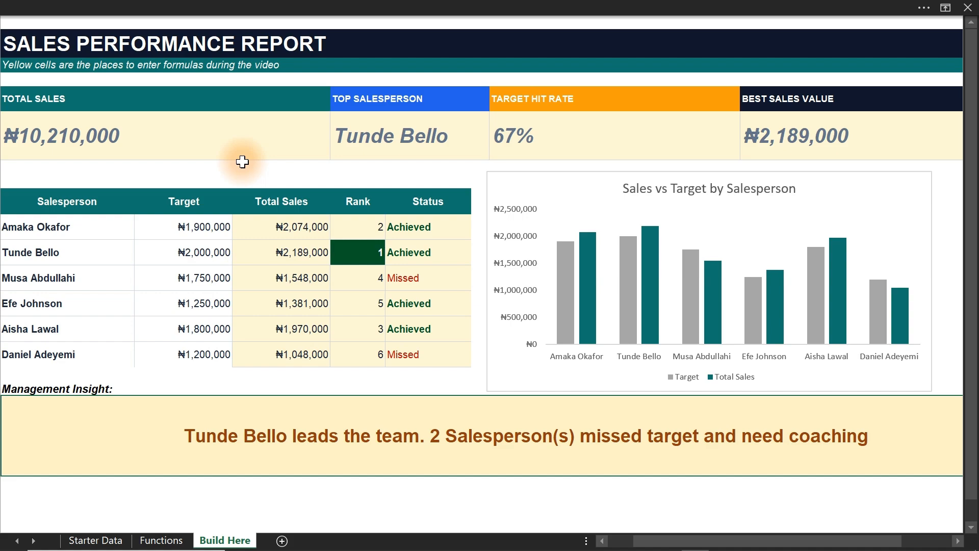
pyautogui.click(242, 161)
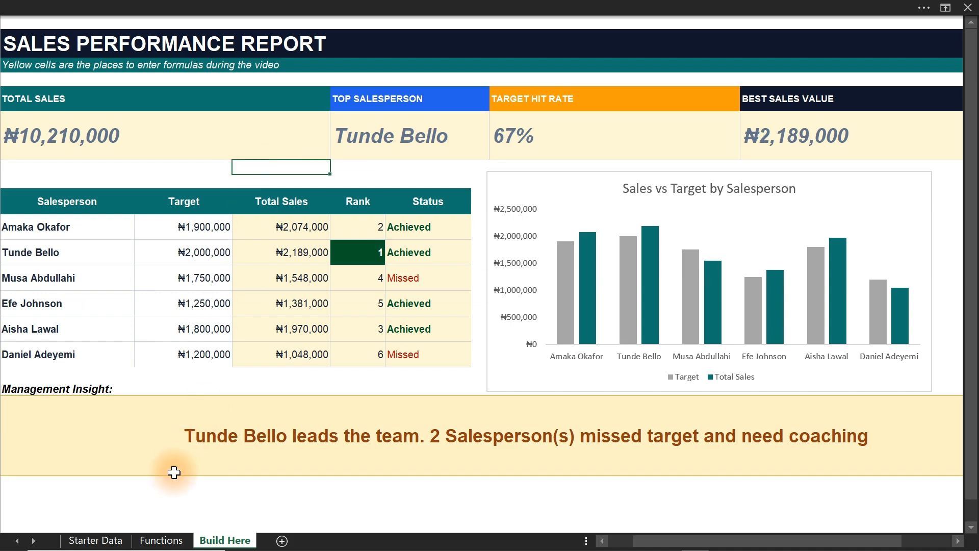
# Review the list of functions in E10:E19 on the Functions sheet and return to the Build Here report.
pyautogui.click(160, 540)
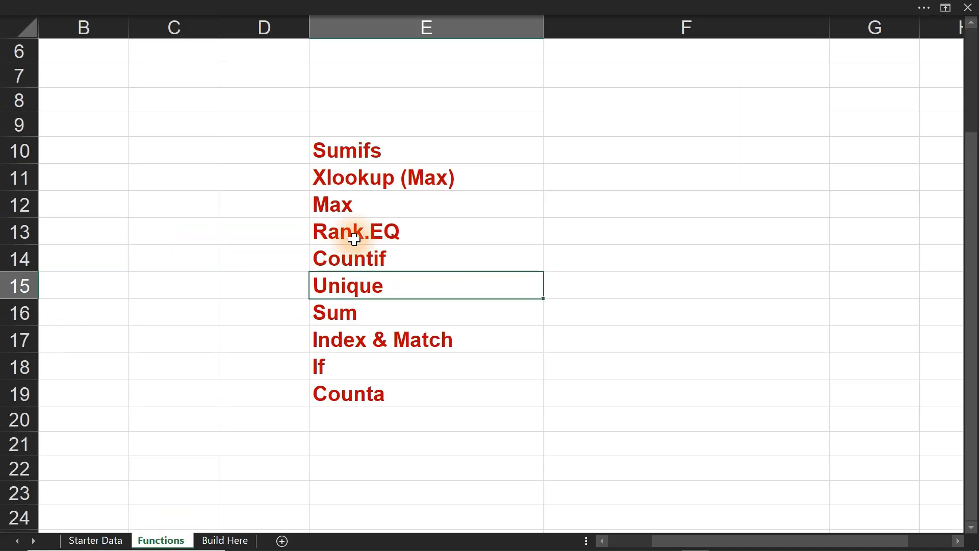
pyautogui.moveTo(376, 153); pyautogui.dragTo(358, 401)
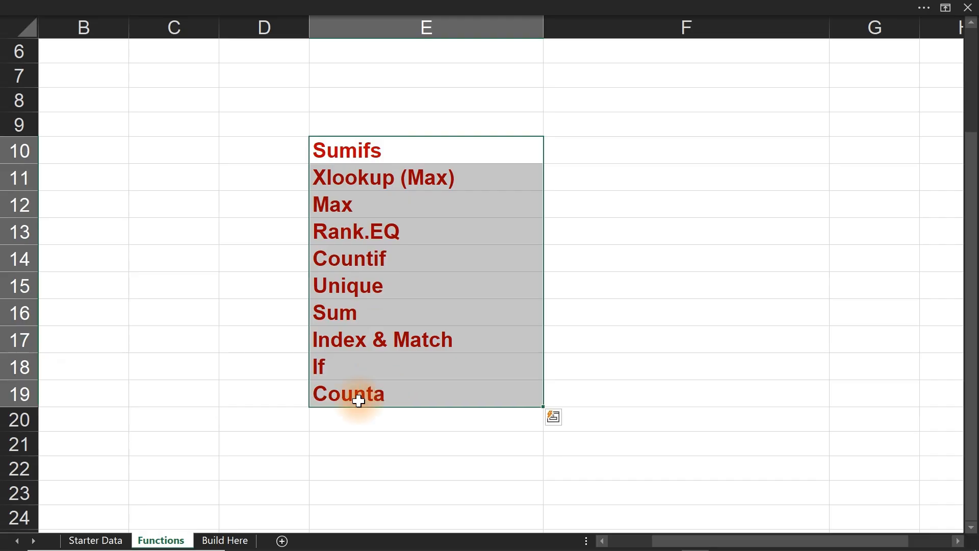
pyautogui.click(210, 540)
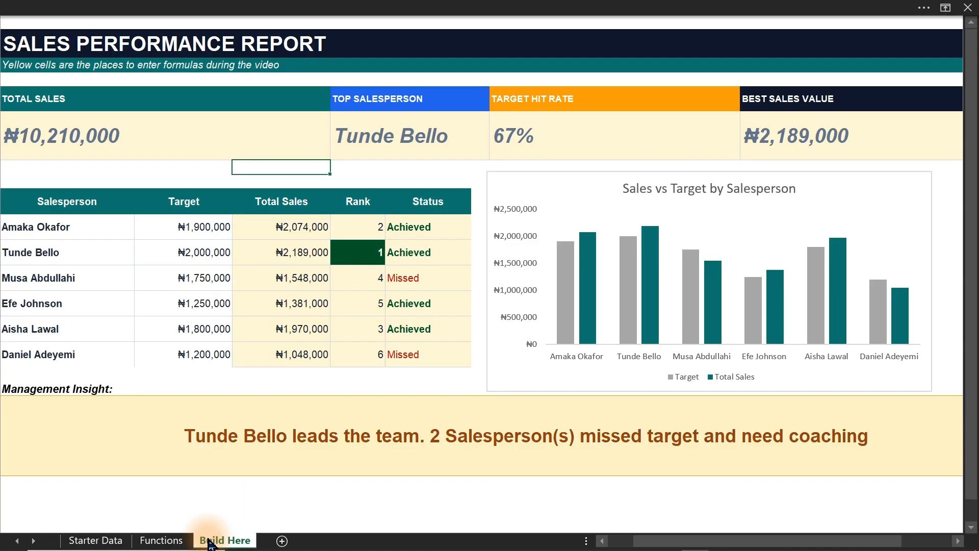
pyautogui.click(368, 393)
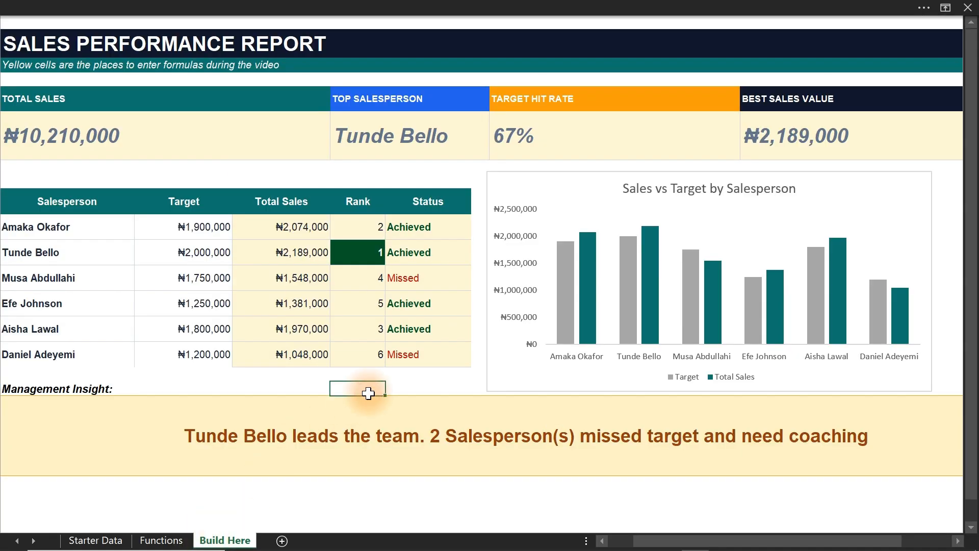